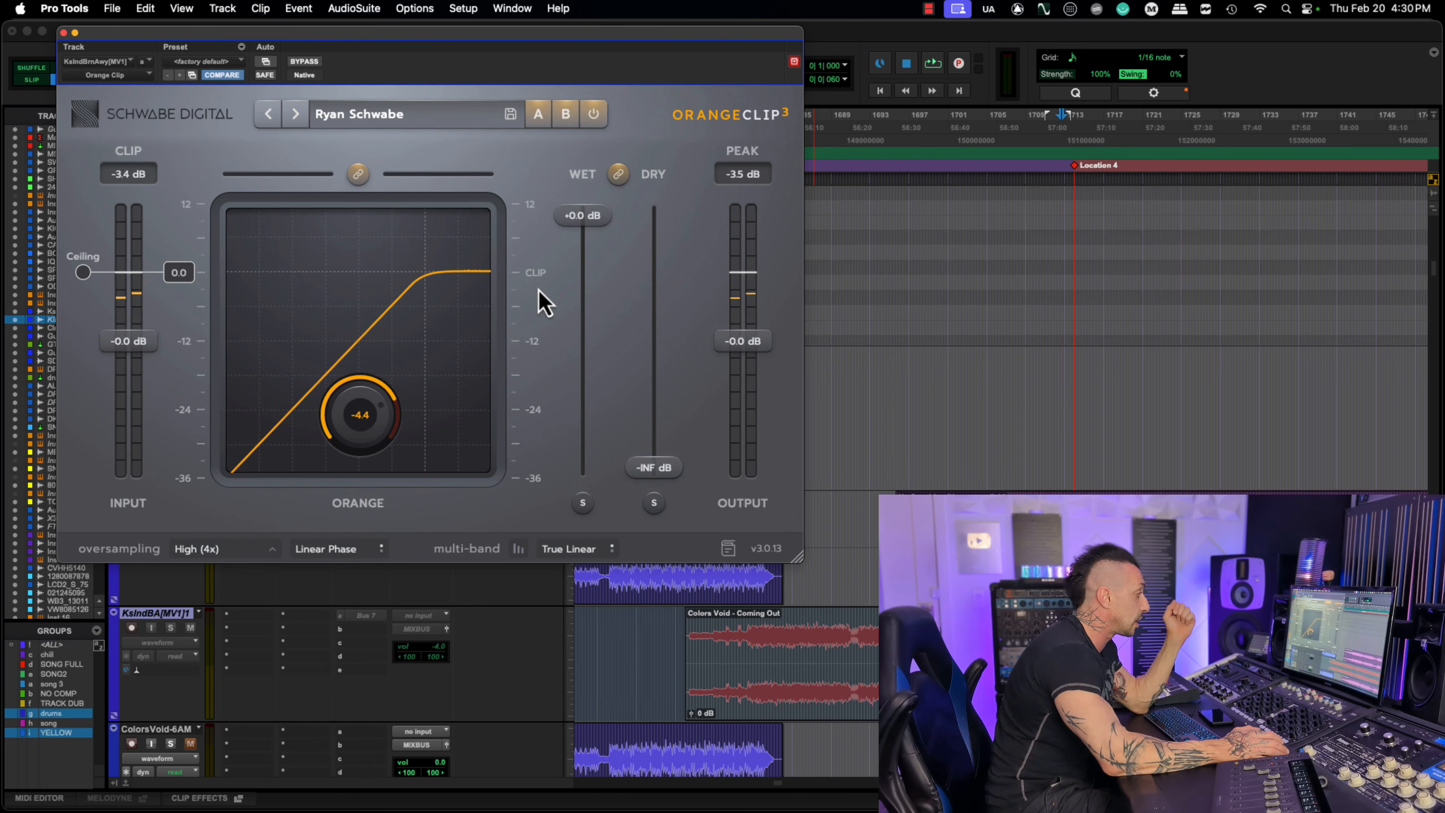
# Step: Soften the Orange knee to -9.6 and enable multi-band clipping with adjusted low, mid and high band thresholds
pyautogui.moveTo(367, 377); pyautogui.dragTo(374, 439)
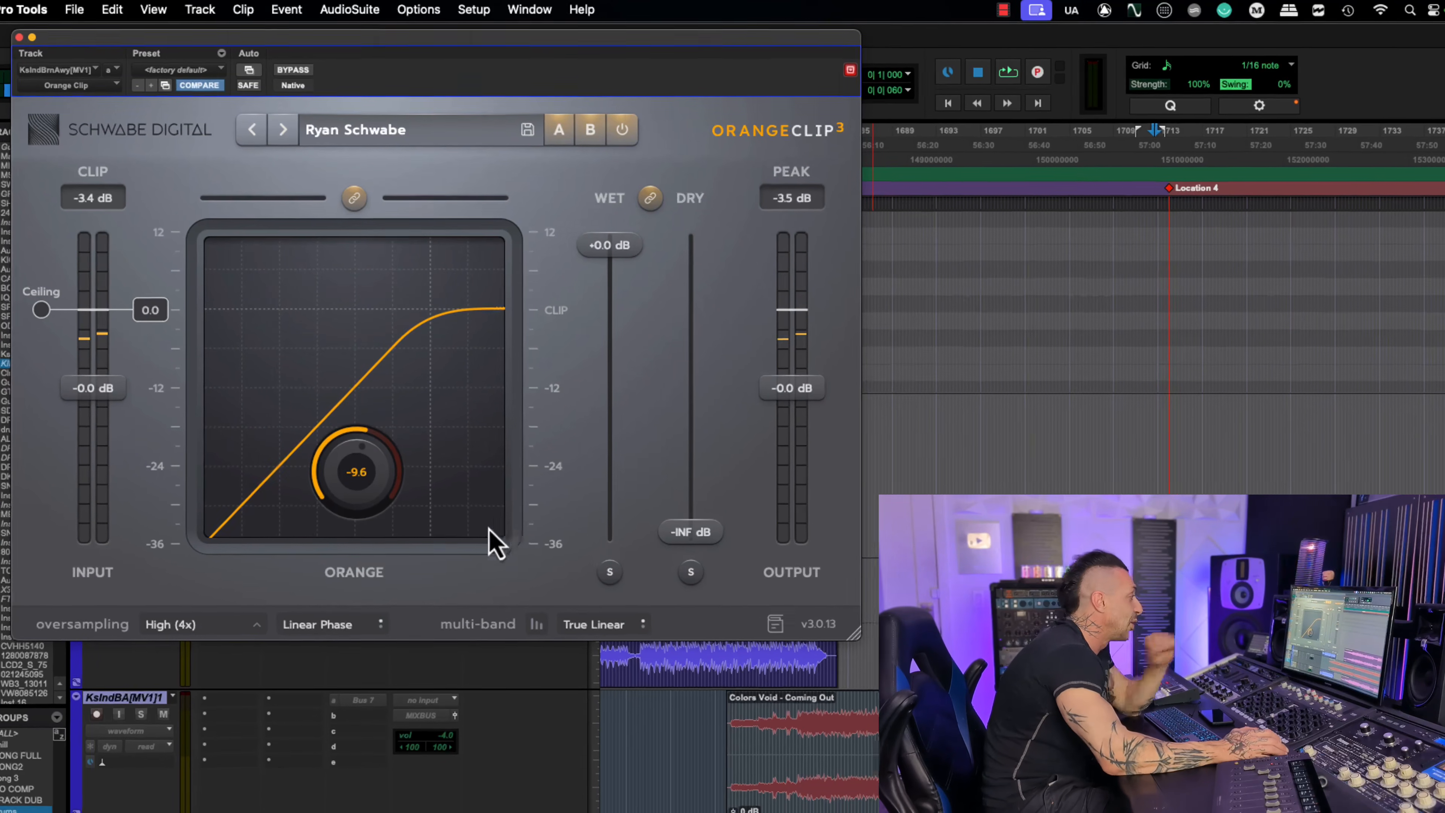
pyautogui.click(538, 631)
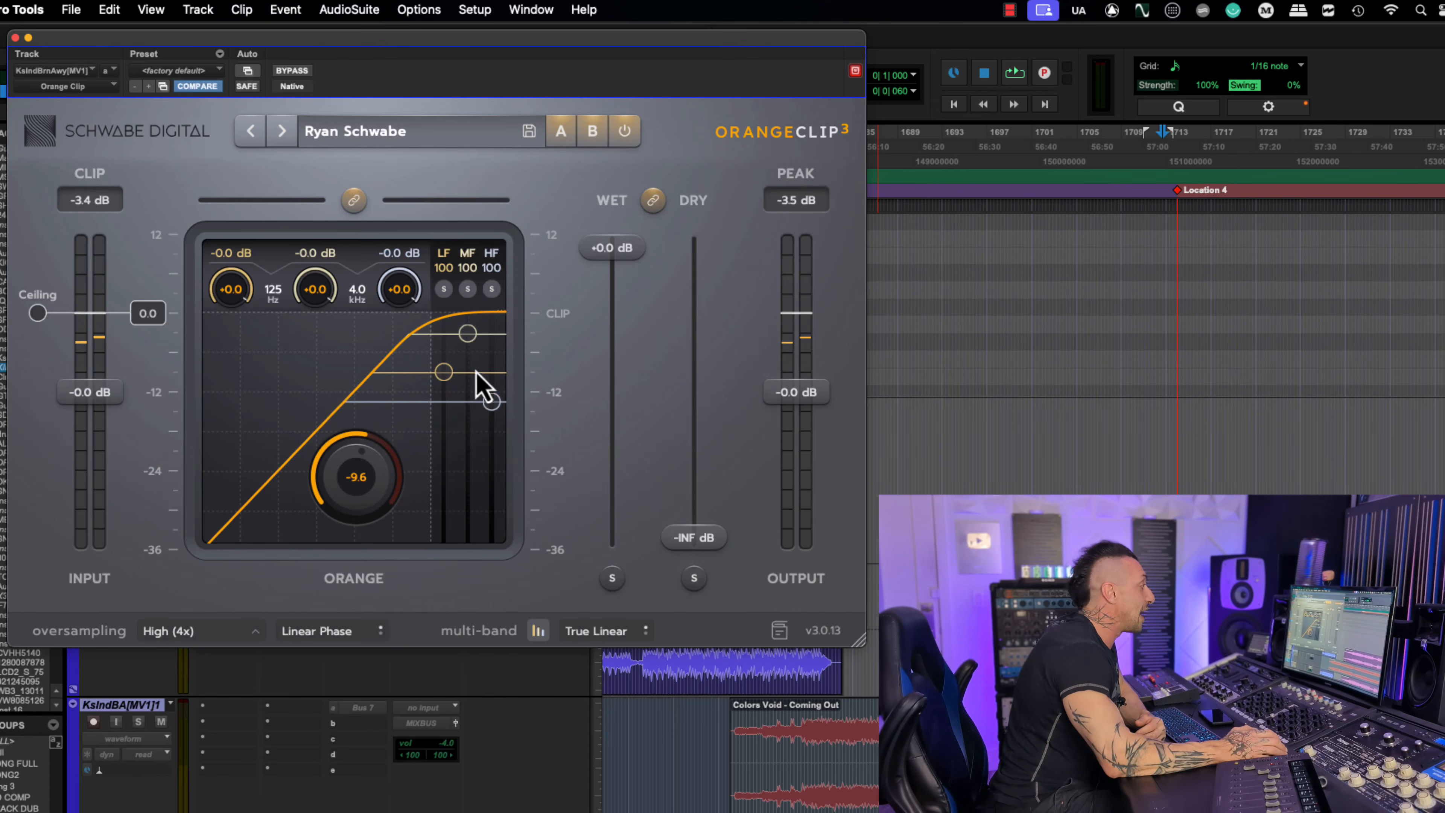
pyautogui.moveTo(491, 401); pyautogui.dragTo(445, 382)
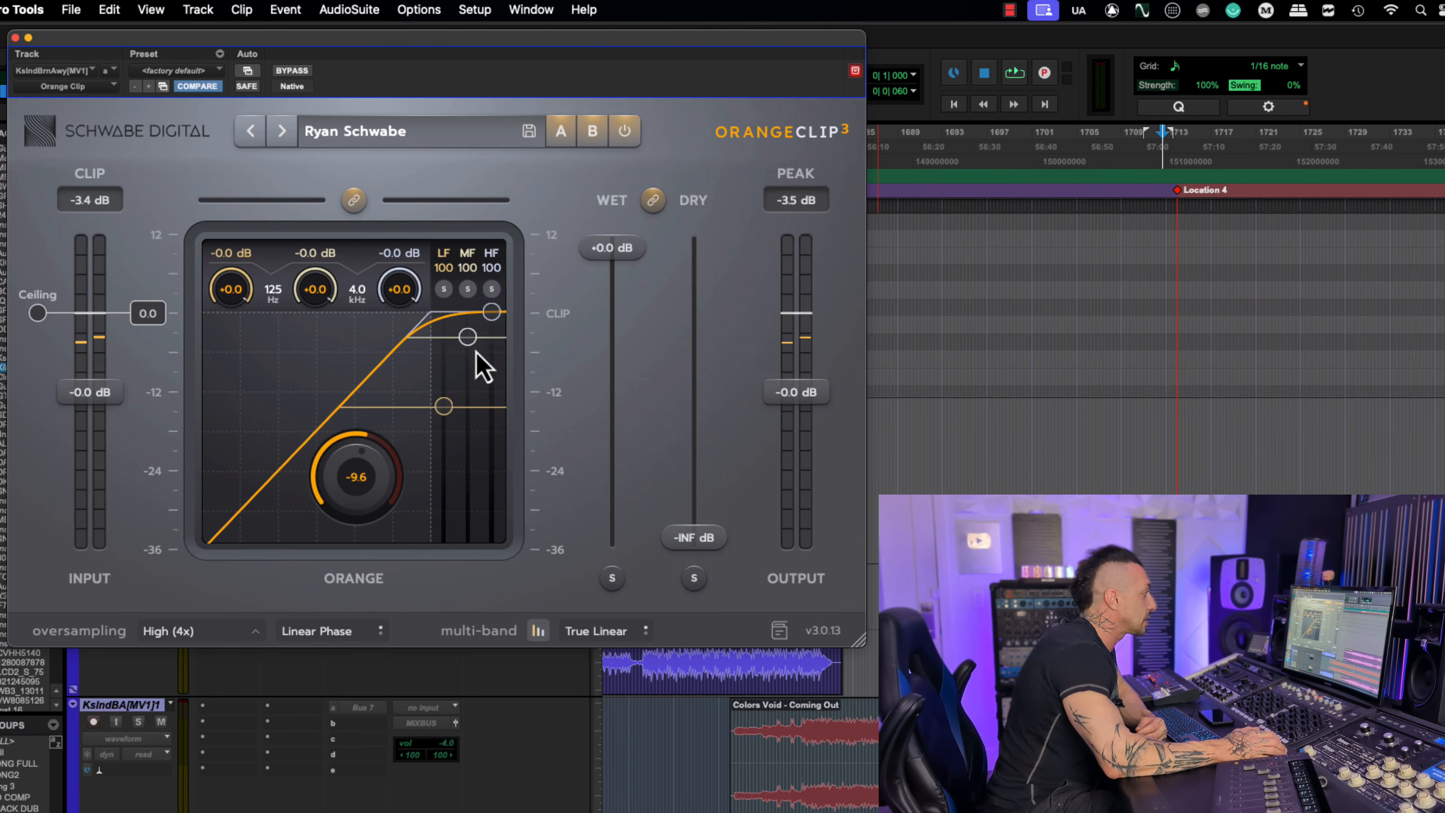
pyautogui.moveTo(491, 314); pyautogui.dragTo(498, 353)
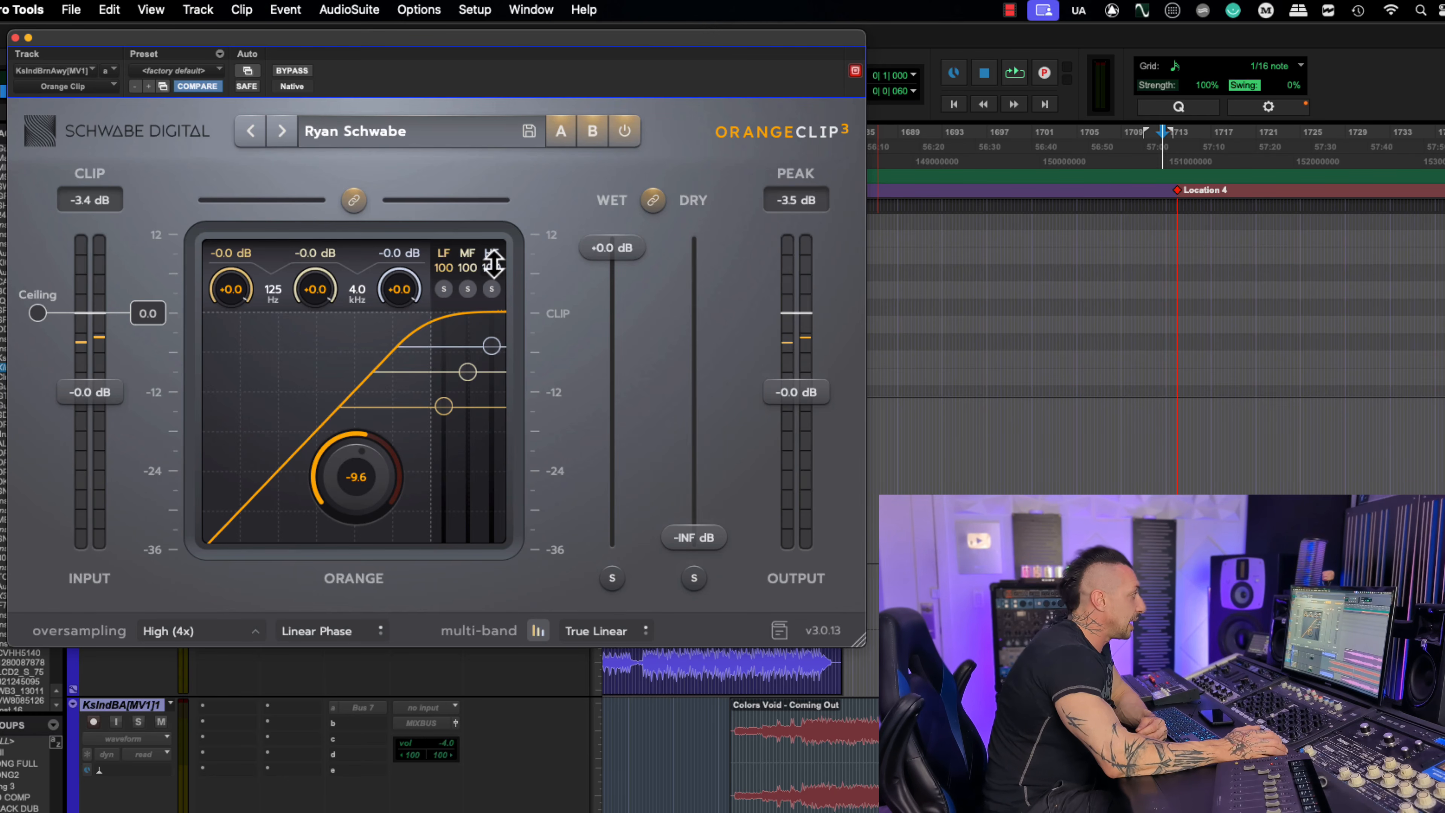
# Step: Solo the low, high and mid bands one after another, finishing with all band solos off
pyautogui.click(444, 292)
pyautogui.click(492, 289)
pyautogui.click(467, 289)
pyautogui.click(445, 290)
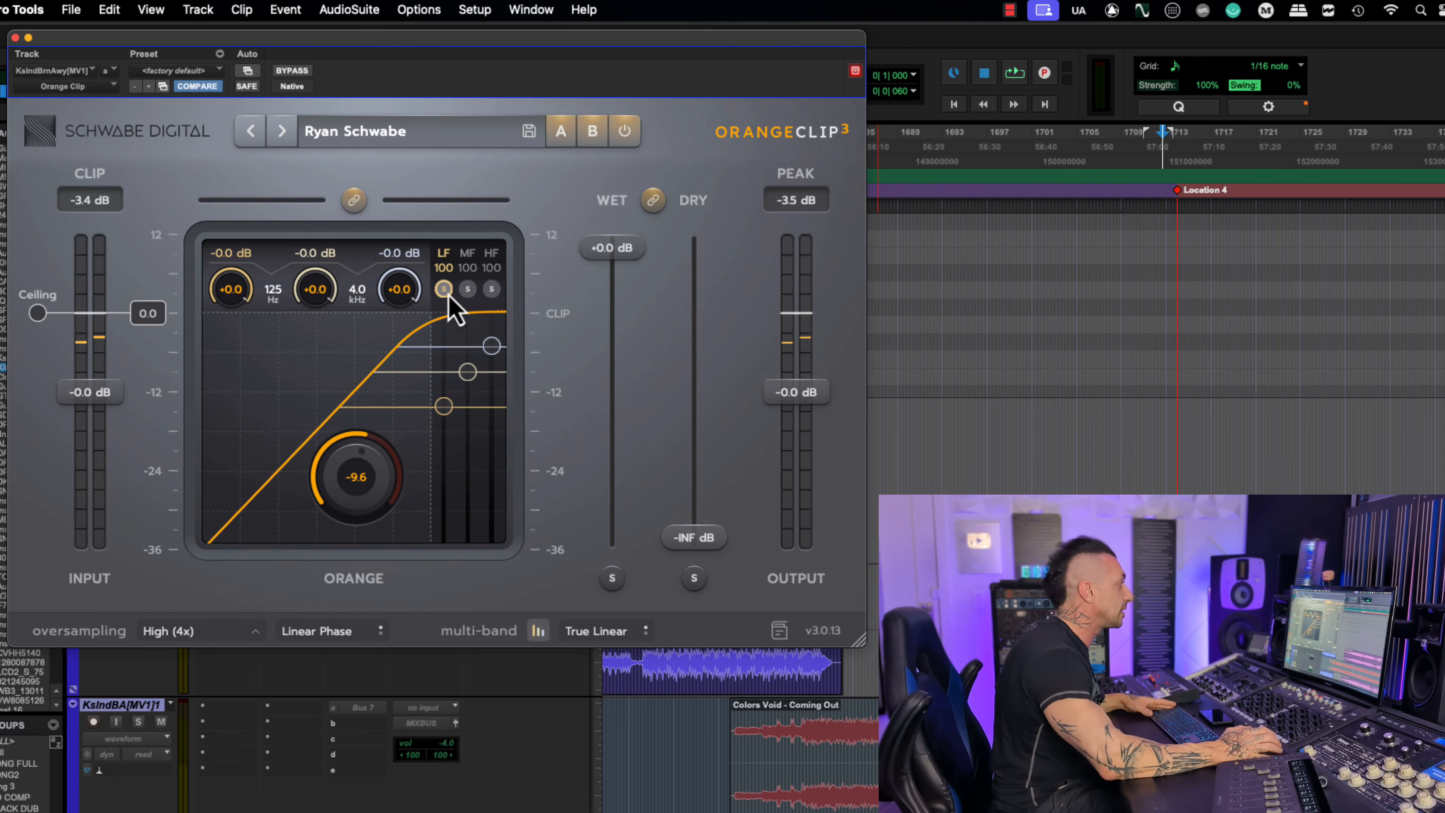
pyautogui.click(444, 290)
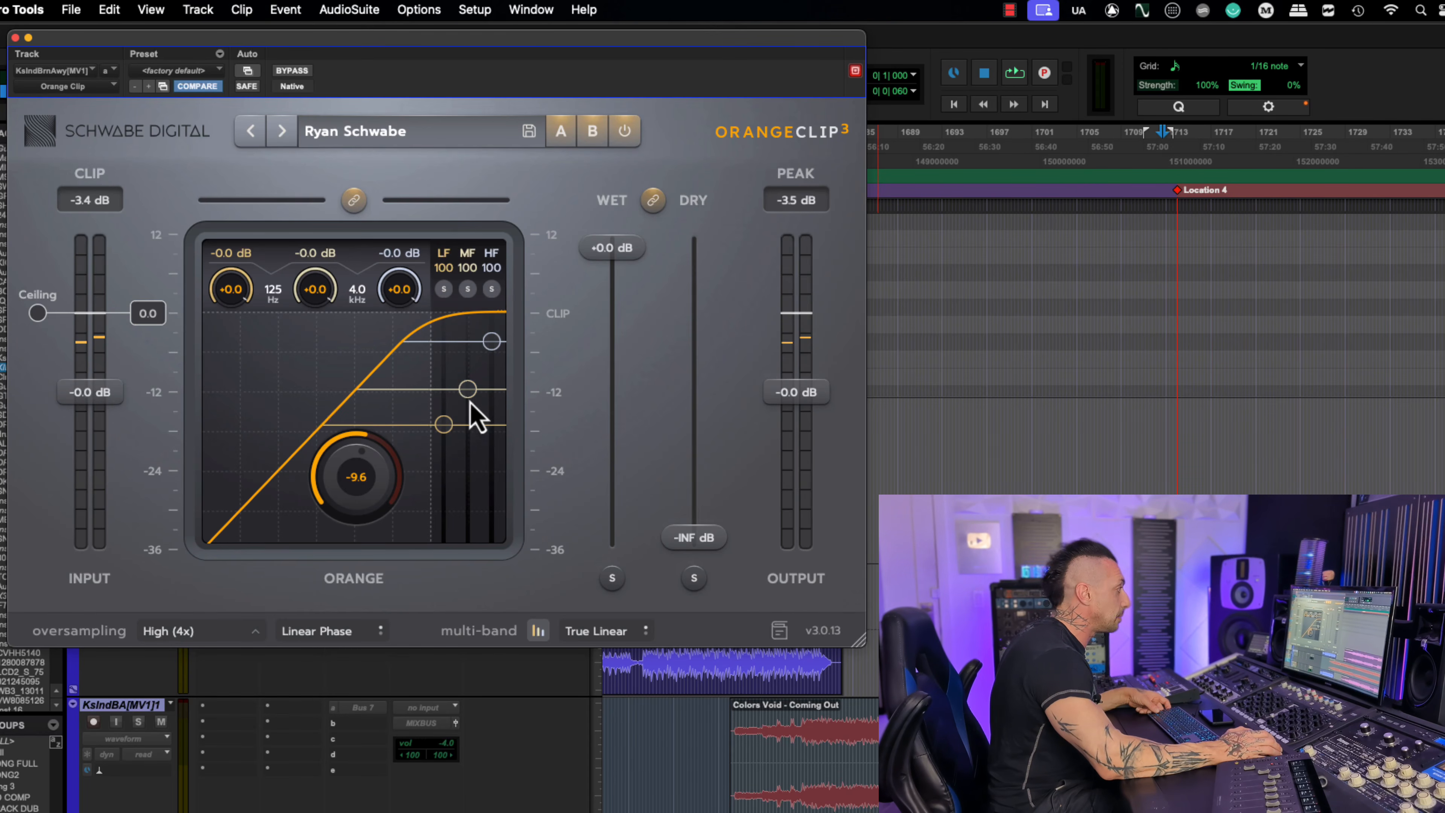
# Step: Adjust the band thresholds and set the band knees to -9.6 high, -3.5 mid and -1.6 low
pyautogui.moveTo(450, 420); pyautogui.dragTo(463, 366)
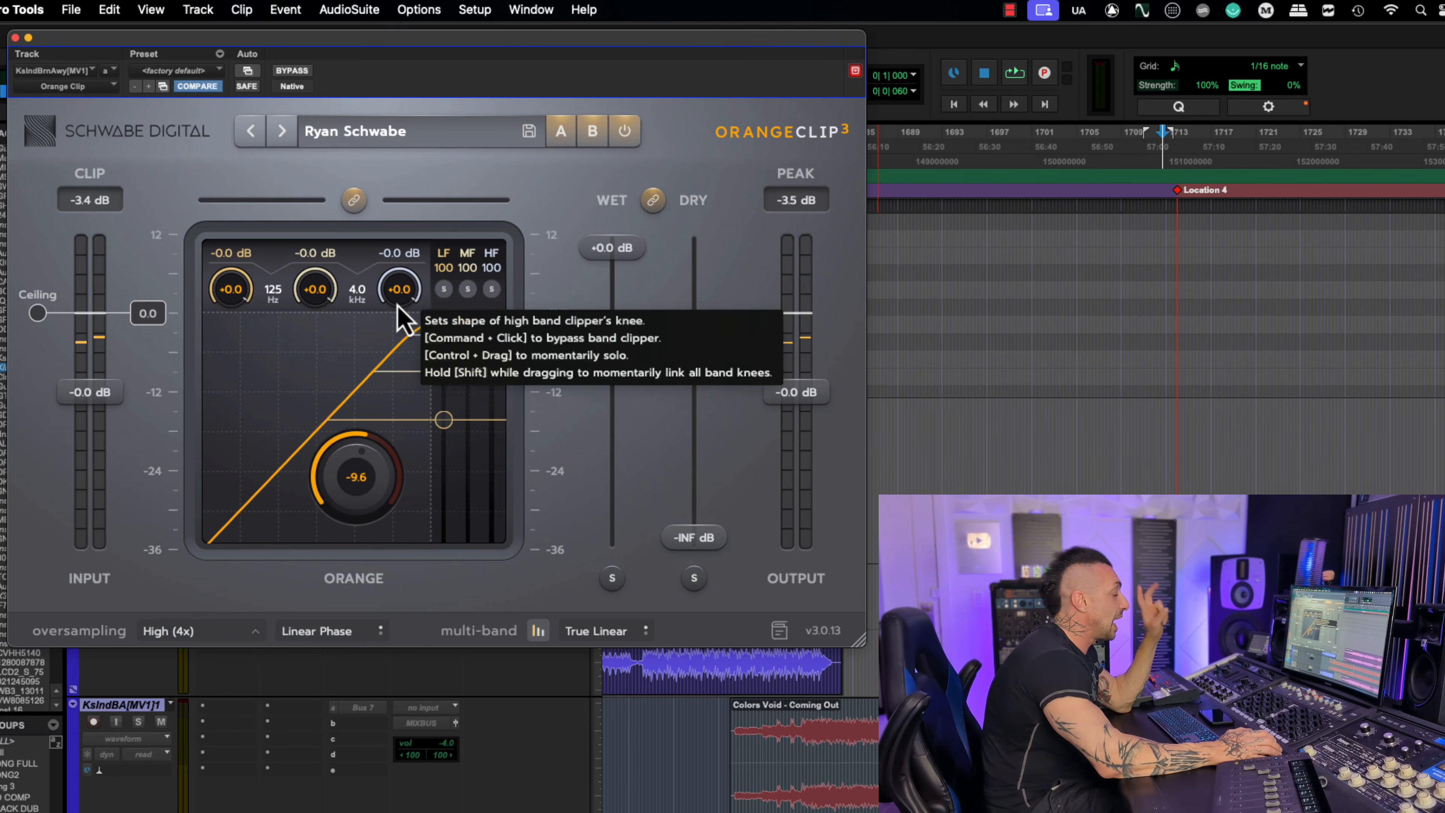
pyautogui.moveTo(398, 302); pyautogui.dragTo(406, 375)
pyautogui.moveTo(329, 313); pyautogui.dragTo(344, 350)
pyautogui.moveTo(242, 297); pyautogui.dragTo(251, 342)
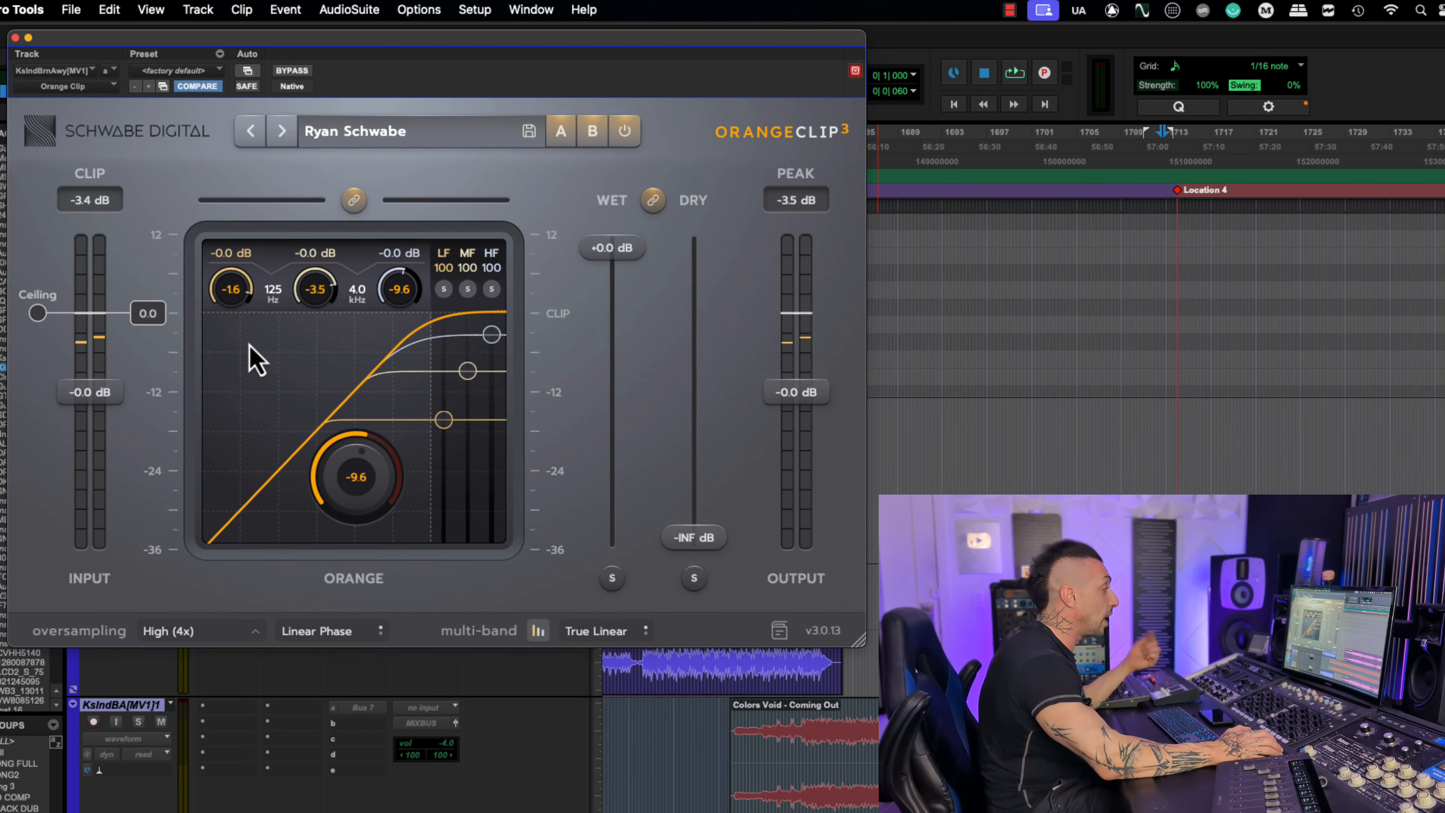
# Step: Set the low band knee to -2.5 and return the mid and high band knees to 0.0
pyautogui.moveTo(244, 299)
pyautogui.mouseDown()
pyautogui.moveTo(242, 275)
pyautogui.moveTo(234, 335)
pyautogui.moveTo(238, 320)
pyautogui.mouseUp()
pyautogui.moveTo(315, 292); pyautogui.dragTo(305, 316)
pyautogui.moveTo(380, 292); pyautogui.dragTo(377, 328)
pyautogui.moveTo(223, 288)
pyautogui.mouseDown()
pyautogui.moveTo(222, 322)
pyautogui.moveTo(227, 279)
pyautogui.mouseUp()
pyautogui.moveTo(314, 307); pyautogui.dragTo(389, 182)
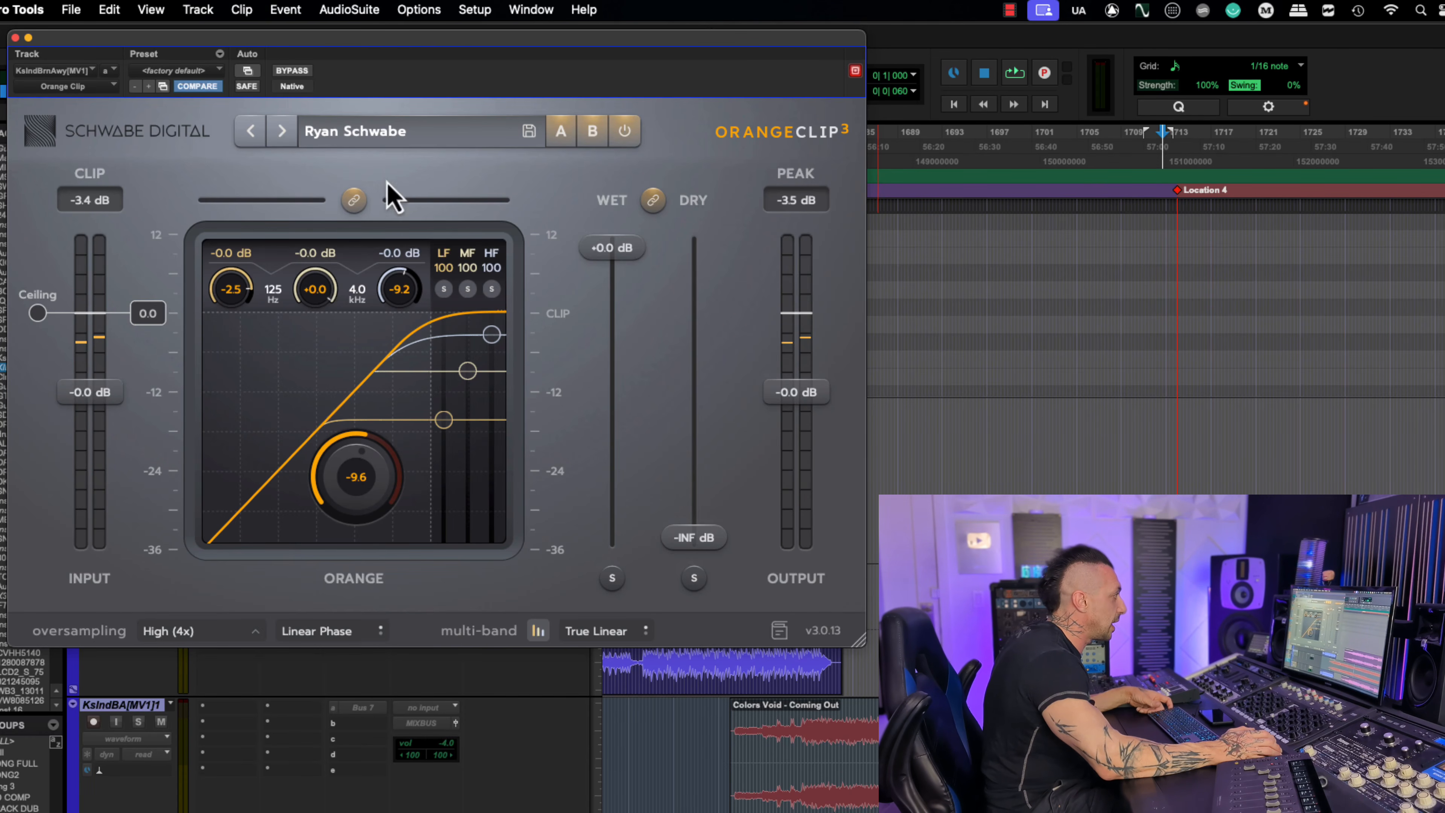
pyautogui.moveTo(399, 291); pyautogui.dragTo(401, 166)
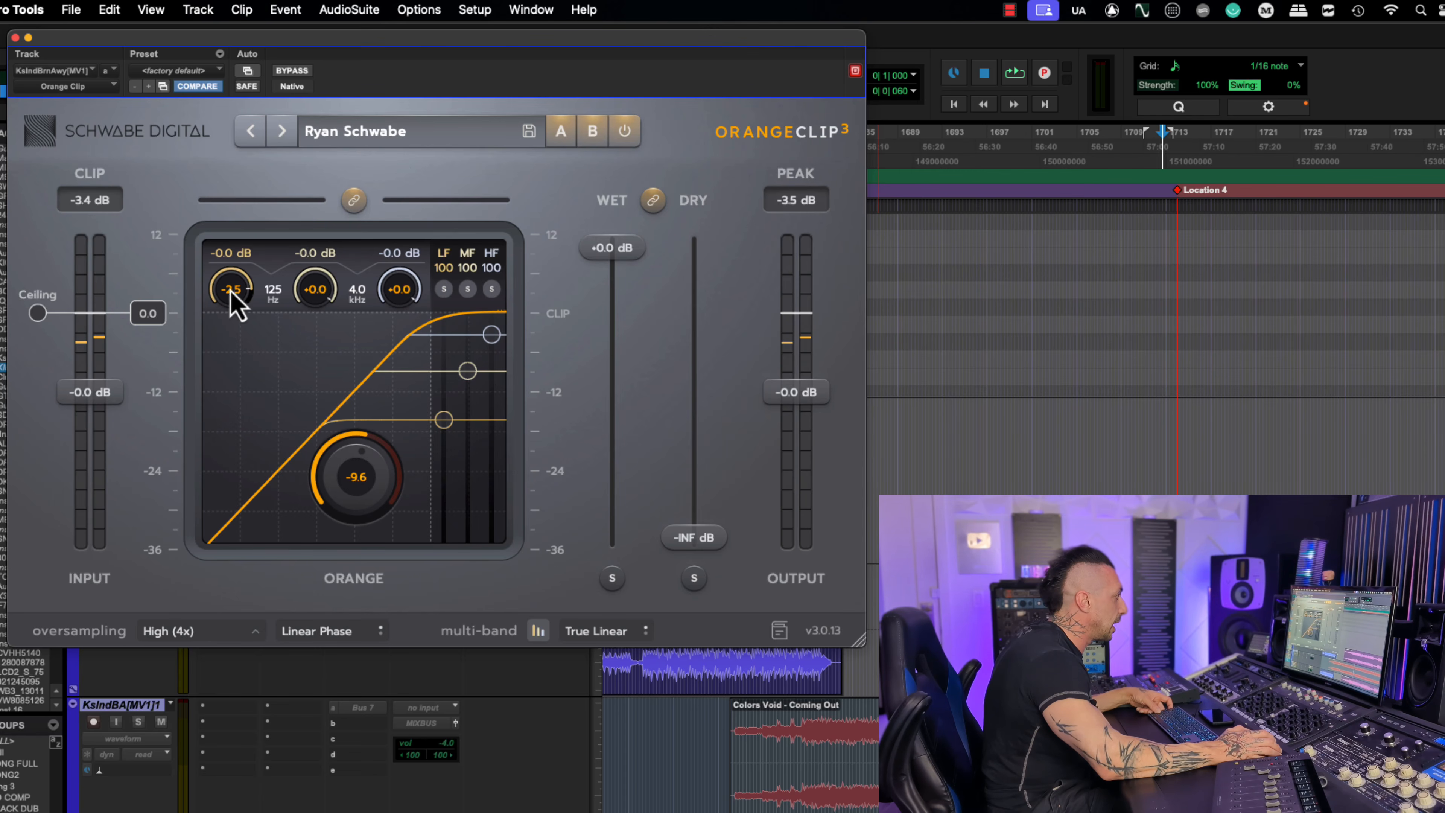
# Step: Try softer band knees, with the low at about -5.3, the mid near -3.0 and the high at -2.2
pyautogui.moveTo(231, 292); pyautogui.dragTo(246, 259)
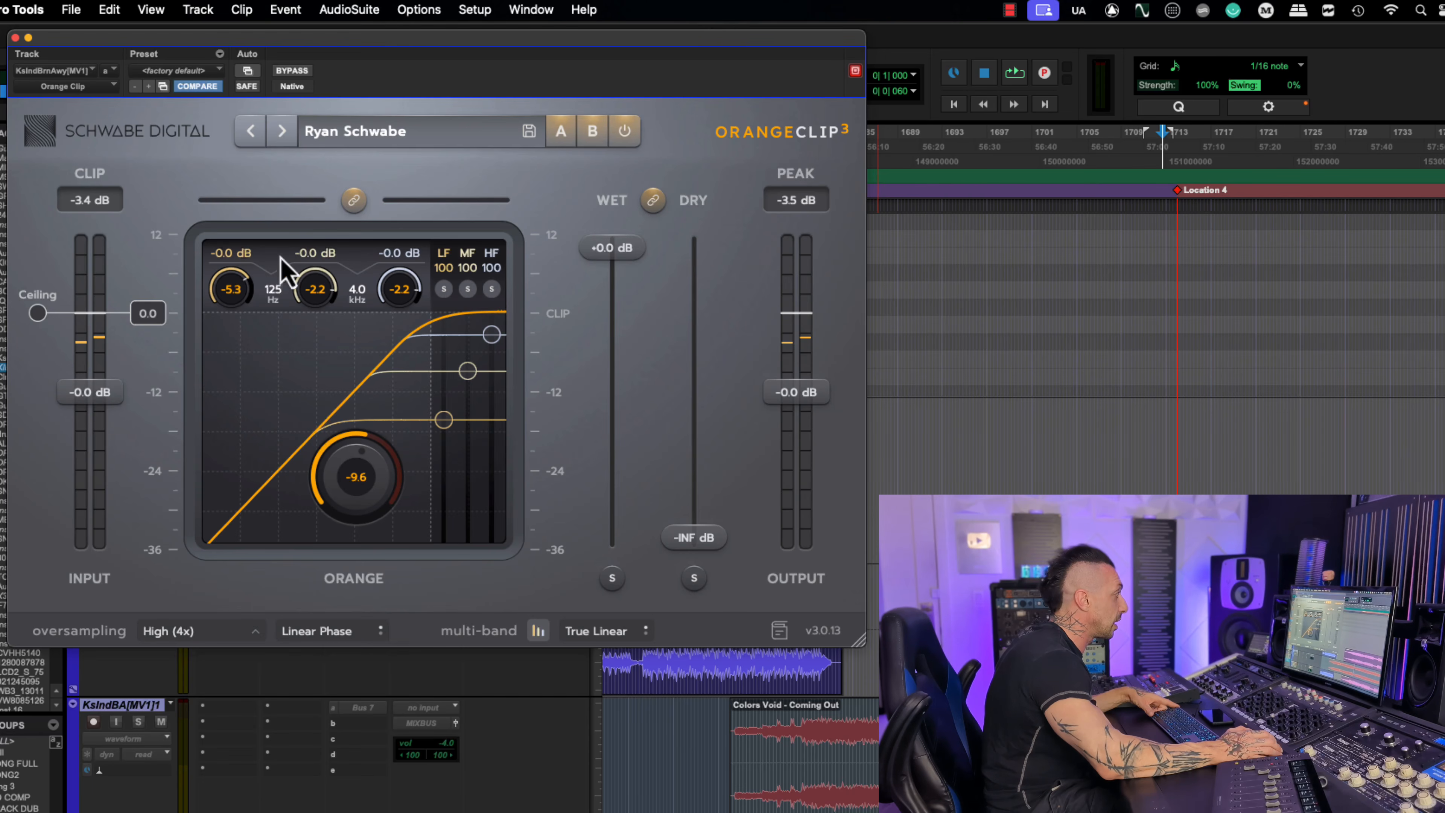
pyautogui.moveTo(303, 248); pyautogui.dragTo(303, 243)
pyautogui.moveTo(388, 256); pyautogui.dragTo(316, 291)
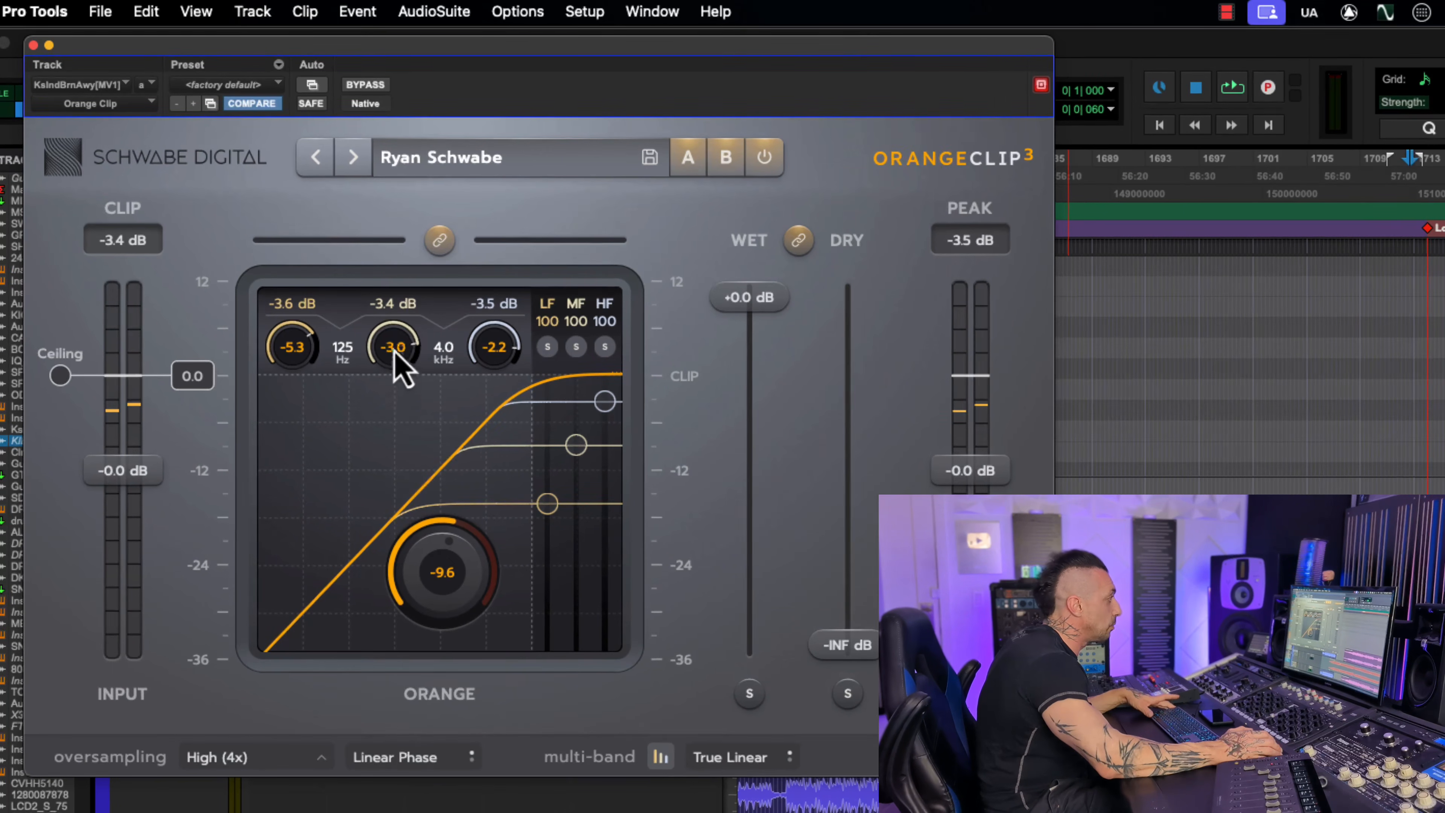
pyautogui.moveTo(394, 349)
pyautogui.mouseDown()
pyautogui.moveTo(394, 382)
pyautogui.moveTo(397, 357)
pyautogui.mouseUp()
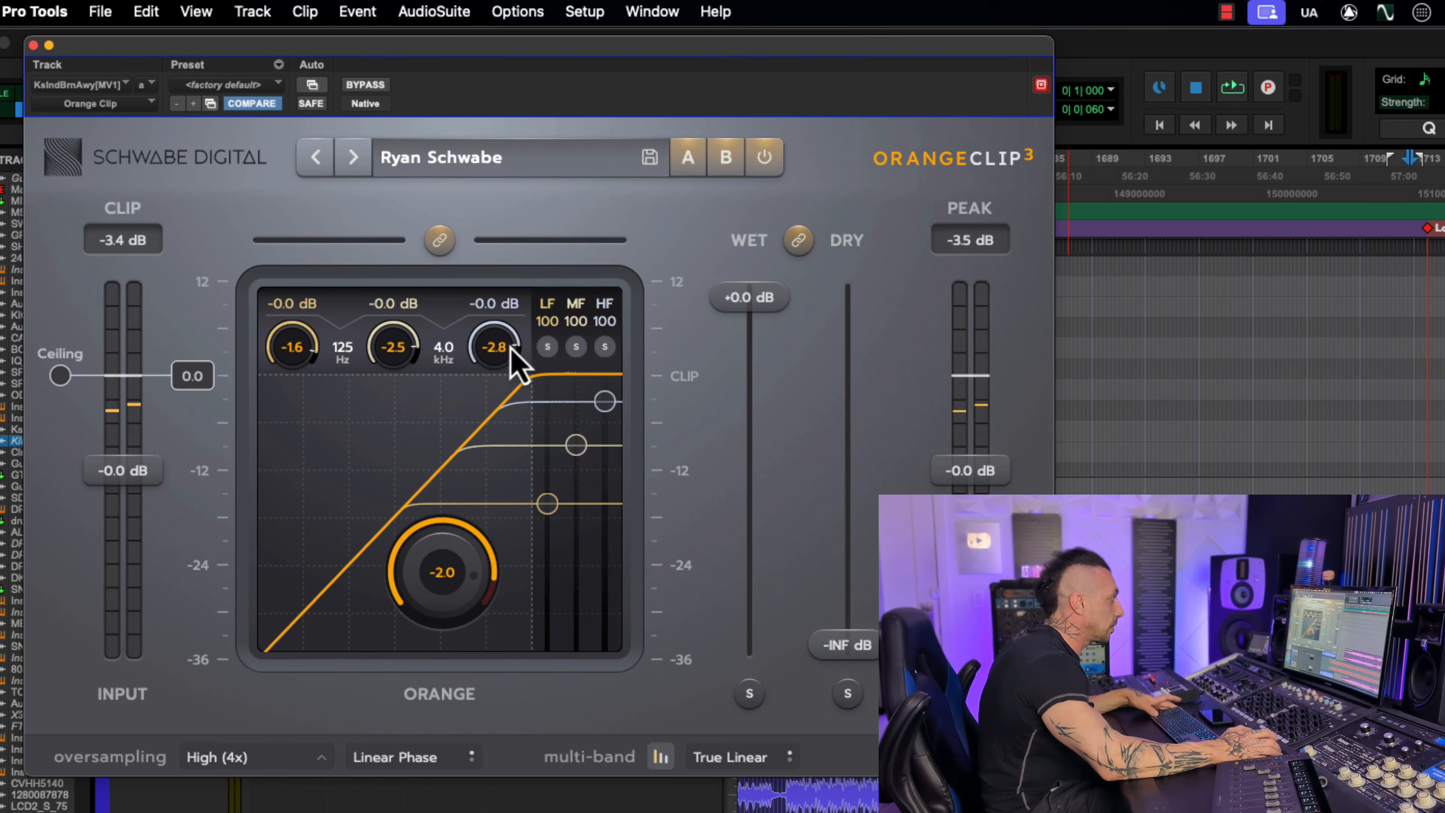
# Step: Reset the high, mid and low band knees to 0.0, with the main Orange knee at -4.4
pyautogui.keyDown('alt'); pyautogui.click(507, 347); pyautogui.keyUp('alt')
pyautogui.keyDown('alt'); pyautogui.click(401, 342); pyautogui.keyUp('alt')
pyautogui.keyDown('alt'); pyautogui.click(311, 353); pyautogui.keyUp('alt')
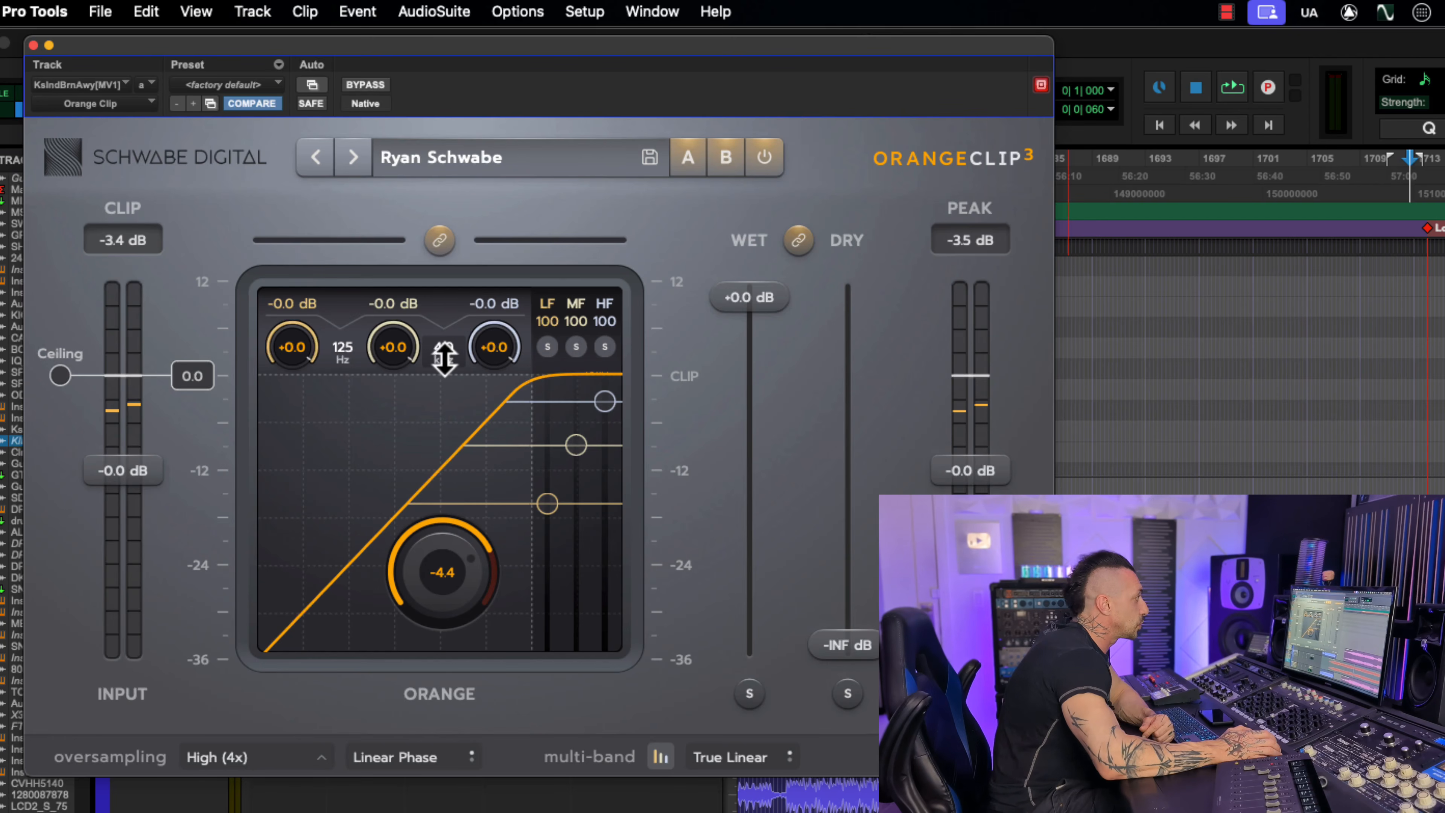
# Step: Set the band crossover frequencies to 50 Hz and 3.1 kHz
pyautogui.moveTo(442, 359)
pyautogui.mouseDown()
pyautogui.moveTo(445, 402)
pyautogui.moveTo(442, 359)
pyautogui.mouseUp()
pyautogui.moveTo(348, 350); pyautogui.dragTo(351, 390)
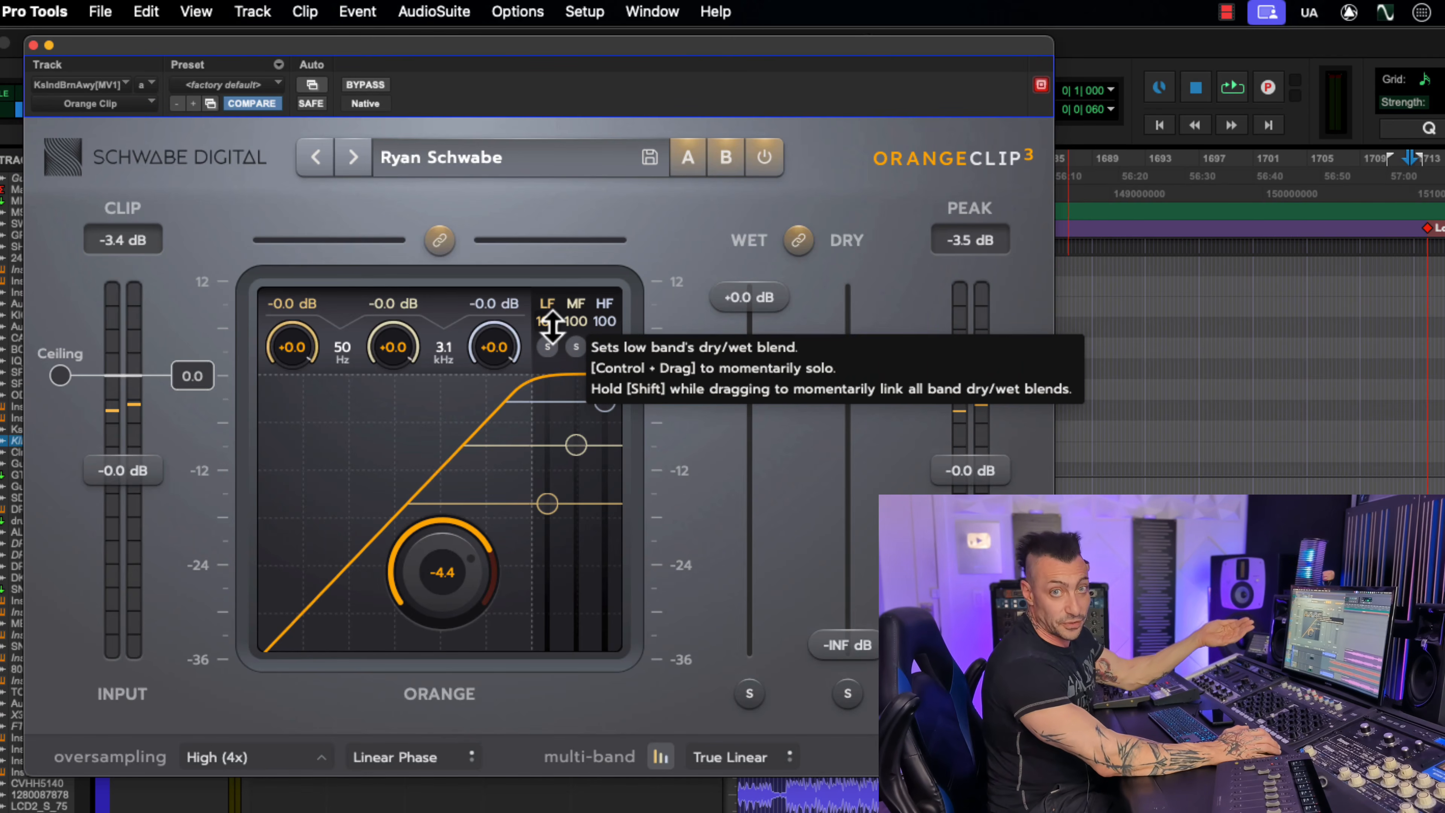
# Step: Set the dry/wet blends to 65 low, 66 mid and 54 high, and try the linked overall wet level
pyautogui.moveTo(551, 325); pyautogui.dragTo(567, 426)
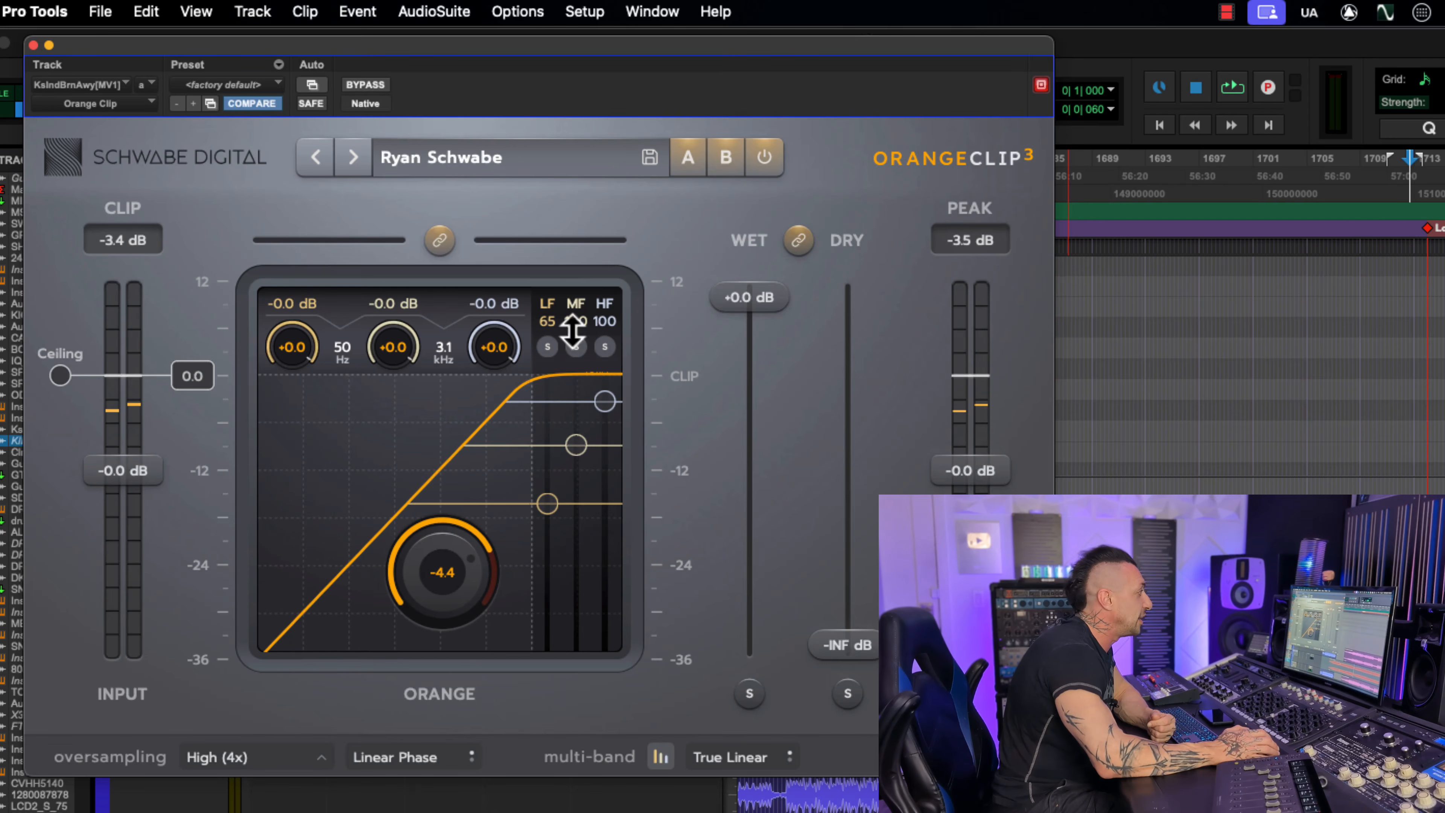
pyautogui.moveTo(573, 364); pyautogui.dragTo(592, 413)
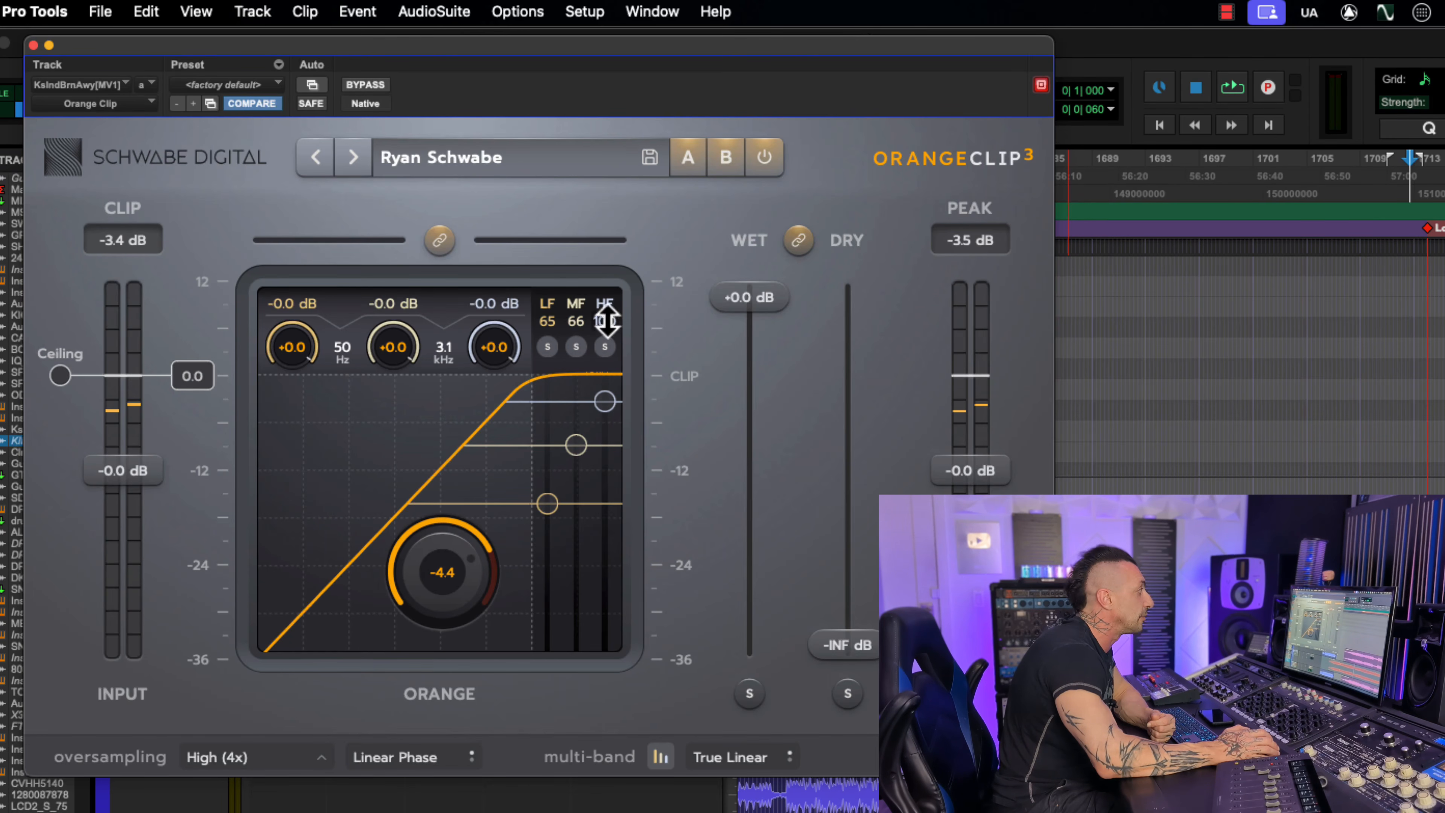
pyautogui.moveTo(610, 332); pyautogui.dragTo(606, 411)
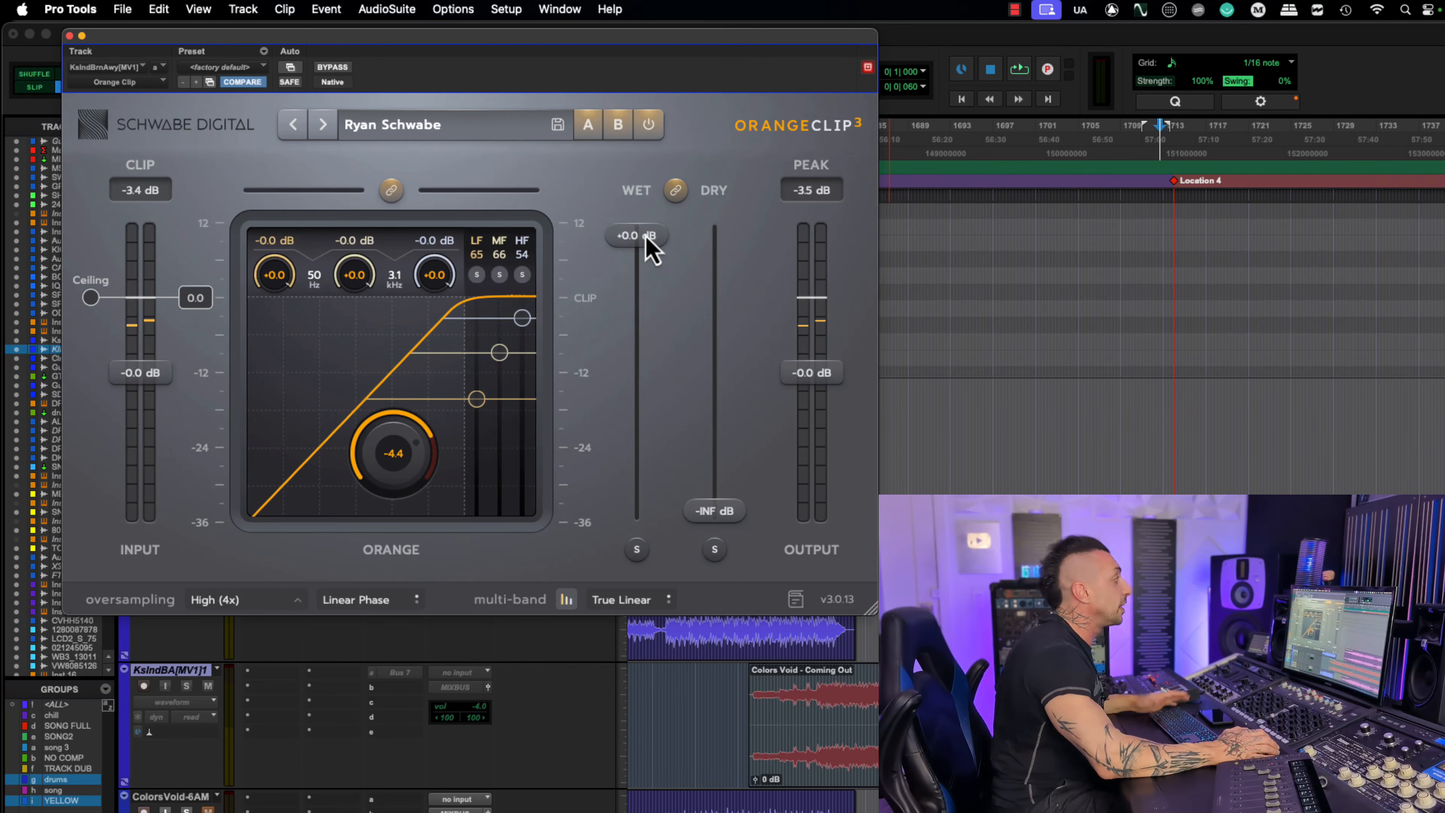
pyautogui.moveTo(645, 237); pyautogui.dragTo(648, 161)
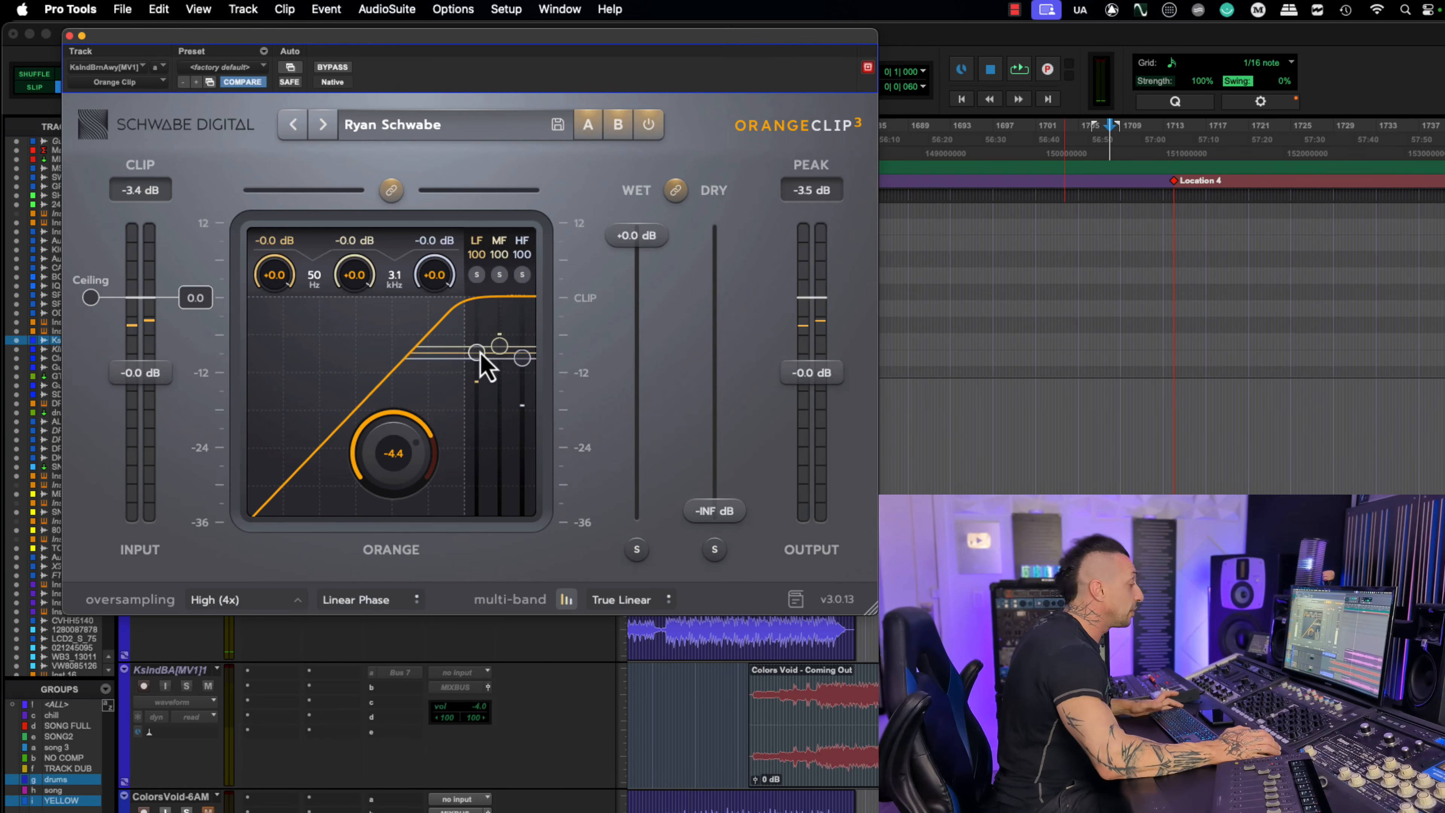
# Step: Play the track while adjusting the band thresholds and lowering the clip ceiling to -9.5
pyautogui.press('space')
pyautogui.moveTo(481, 355); pyautogui.dragTo(525, 414)
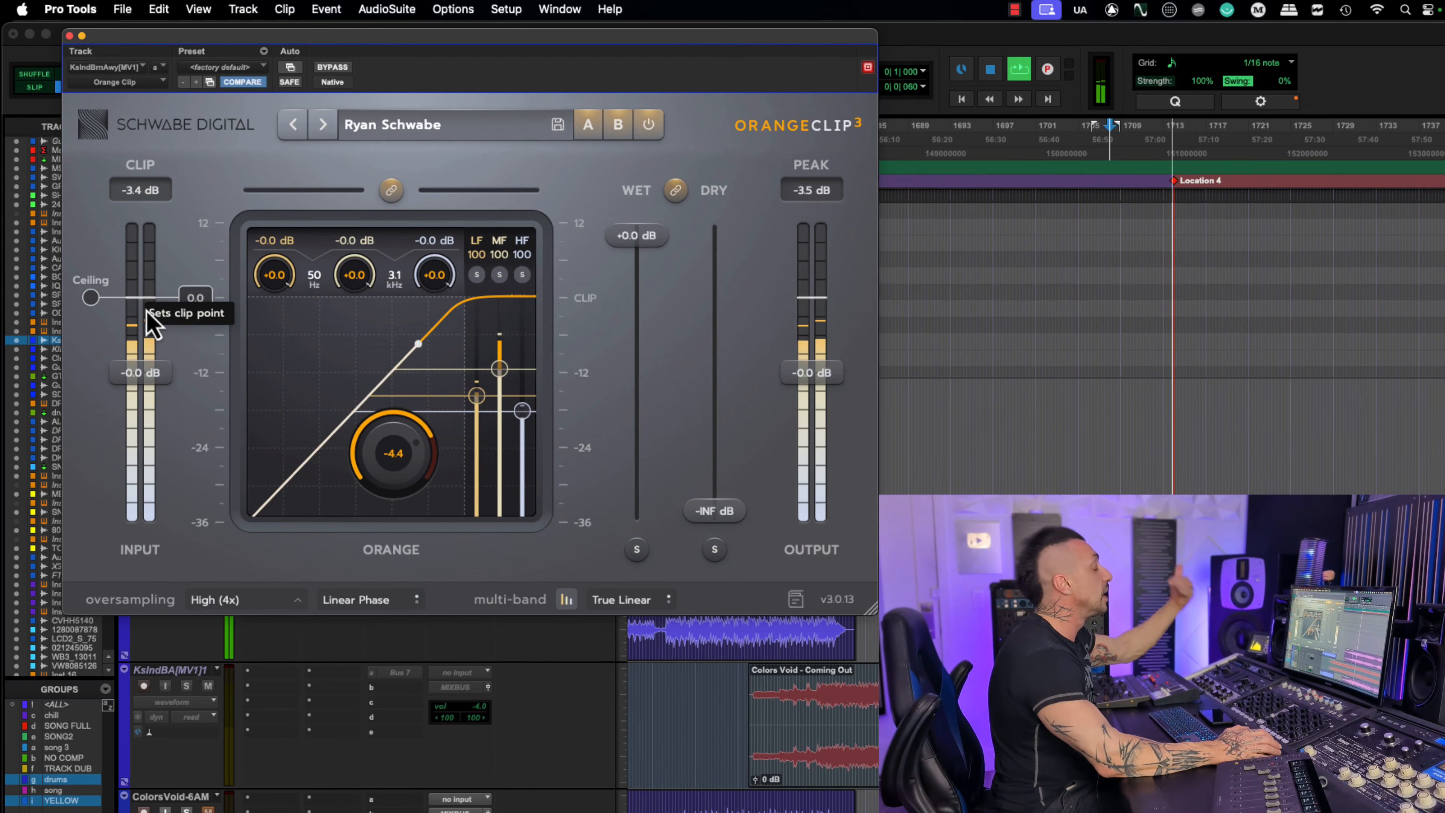
pyautogui.moveTo(198, 302); pyautogui.dragTo(198, 335)
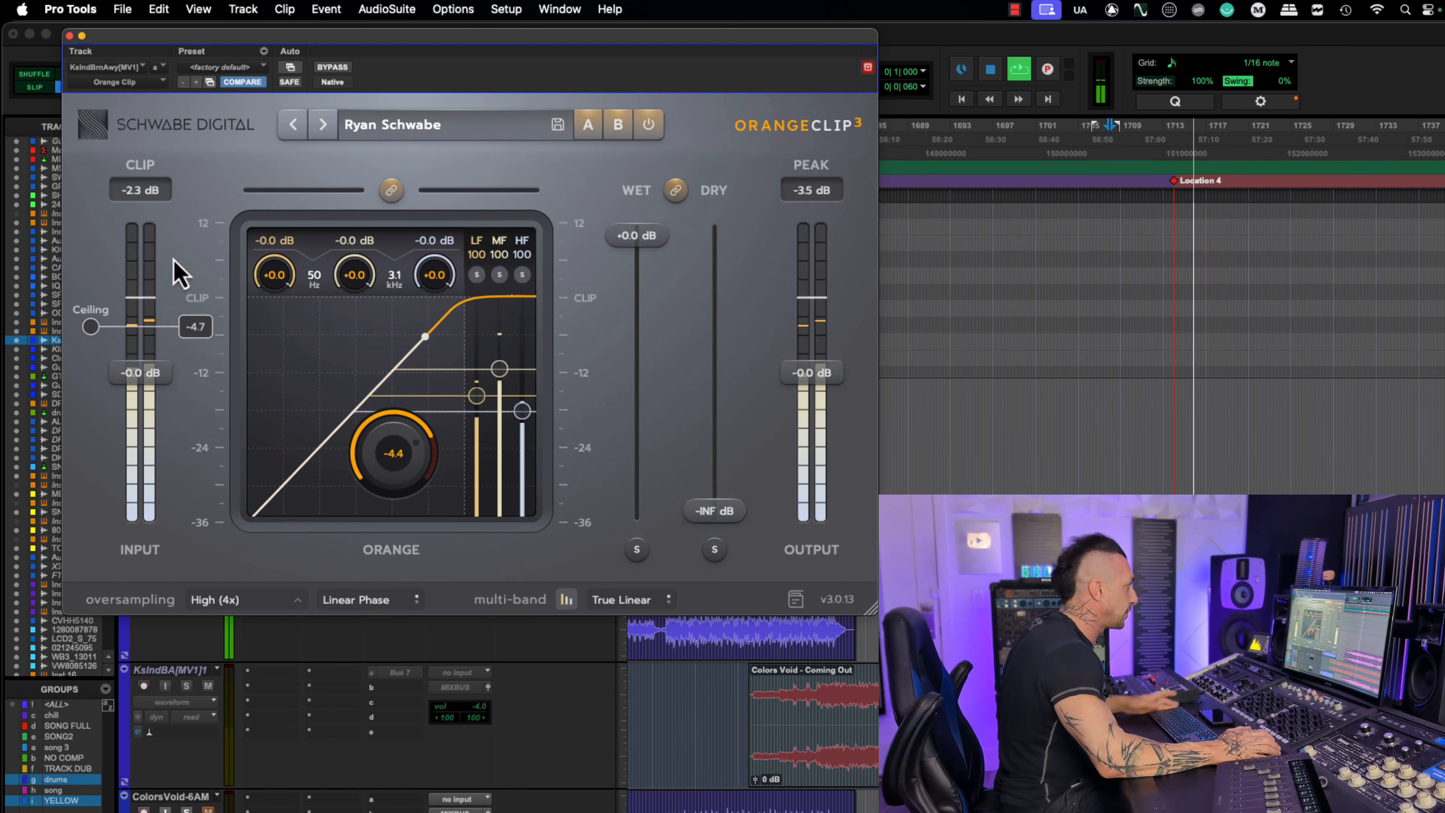
pyautogui.moveTo(202, 323); pyautogui.dragTo(197, 379)
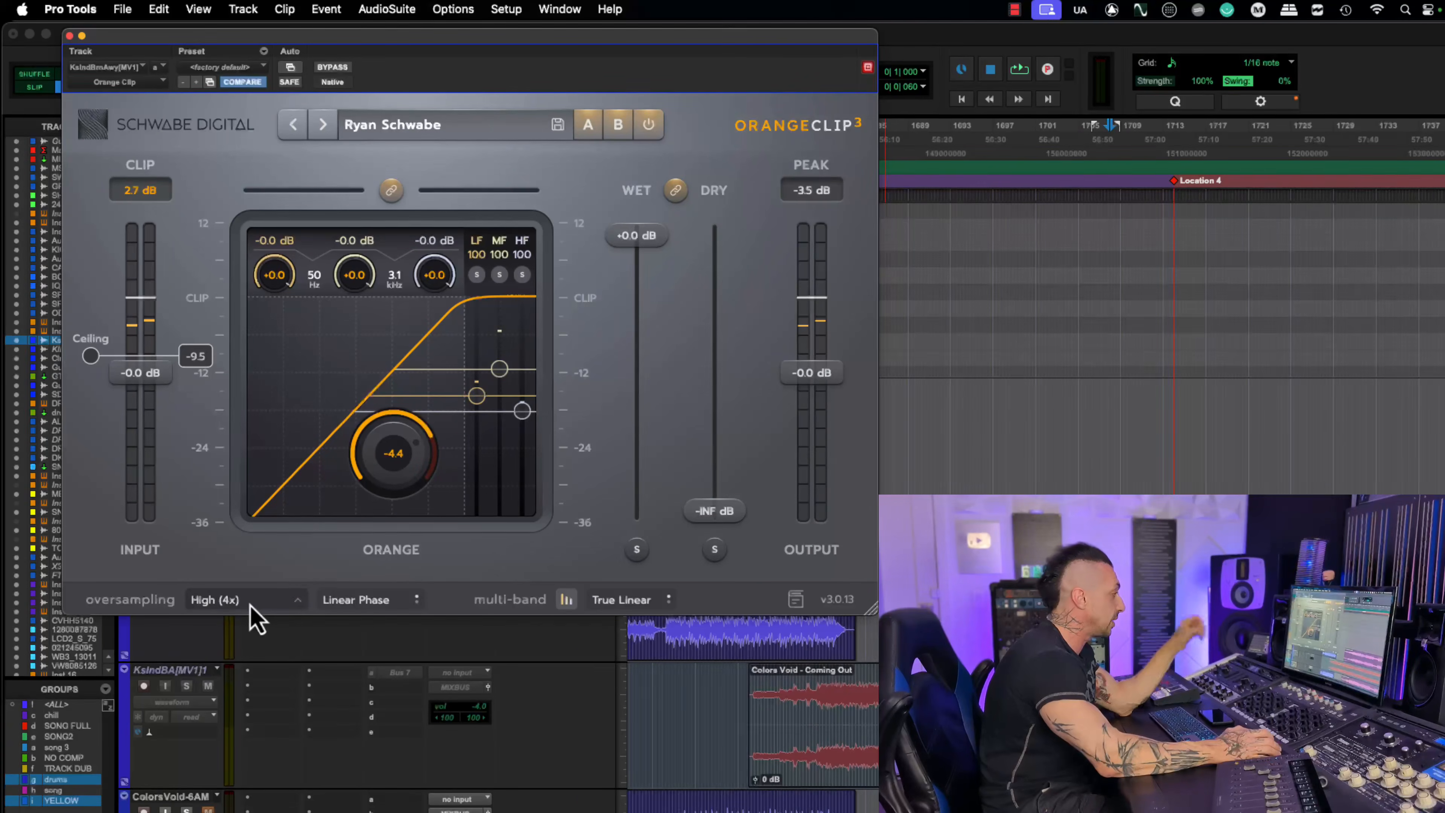
# Step: Review the oversampling and phase options, and switch the multi-band crossover mode to Q Linear
pyautogui.click(252, 602)
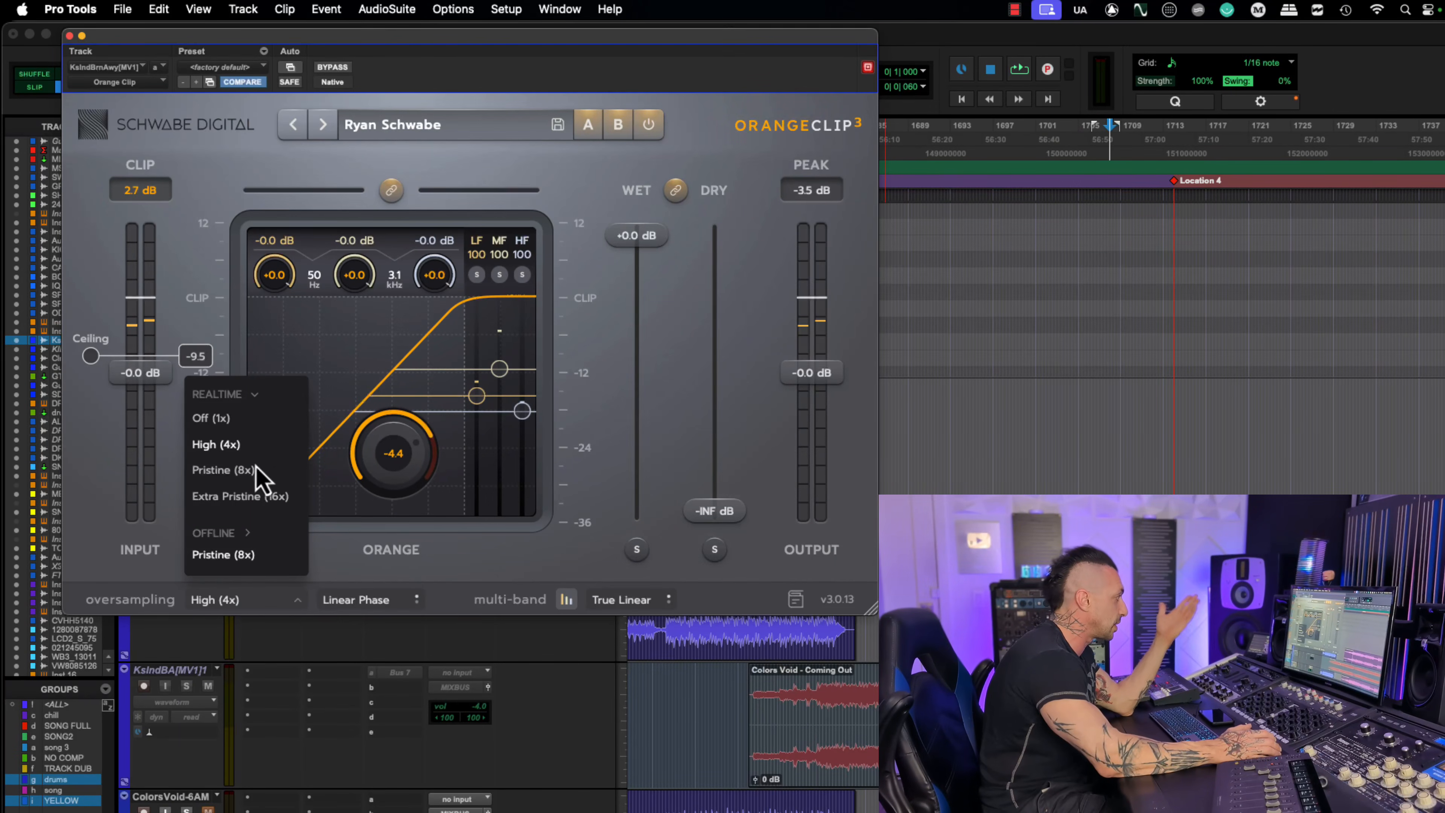
pyautogui.click(435, 617)
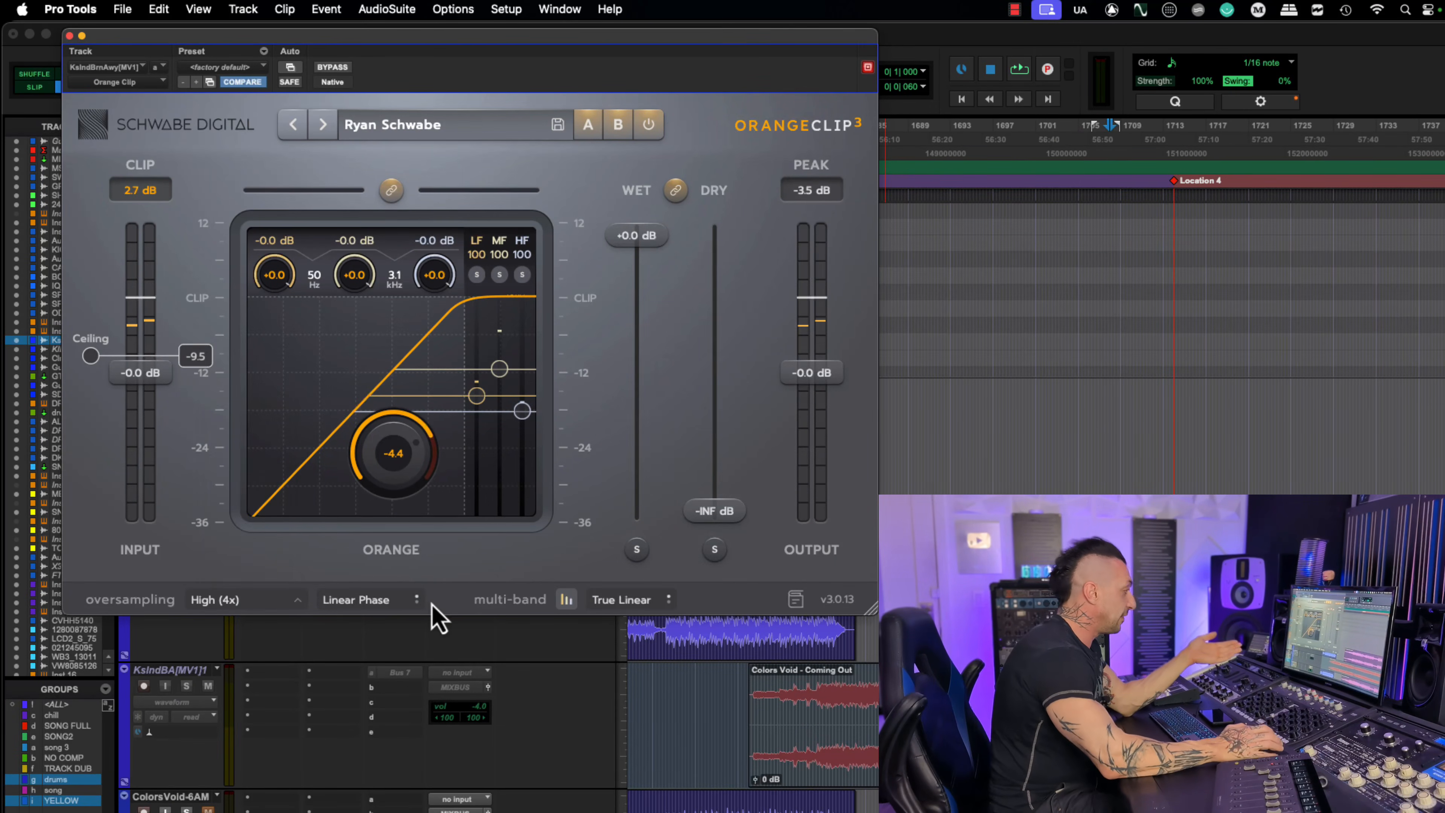
pyautogui.click(390, 606)
pyautogui.click(390, 606)
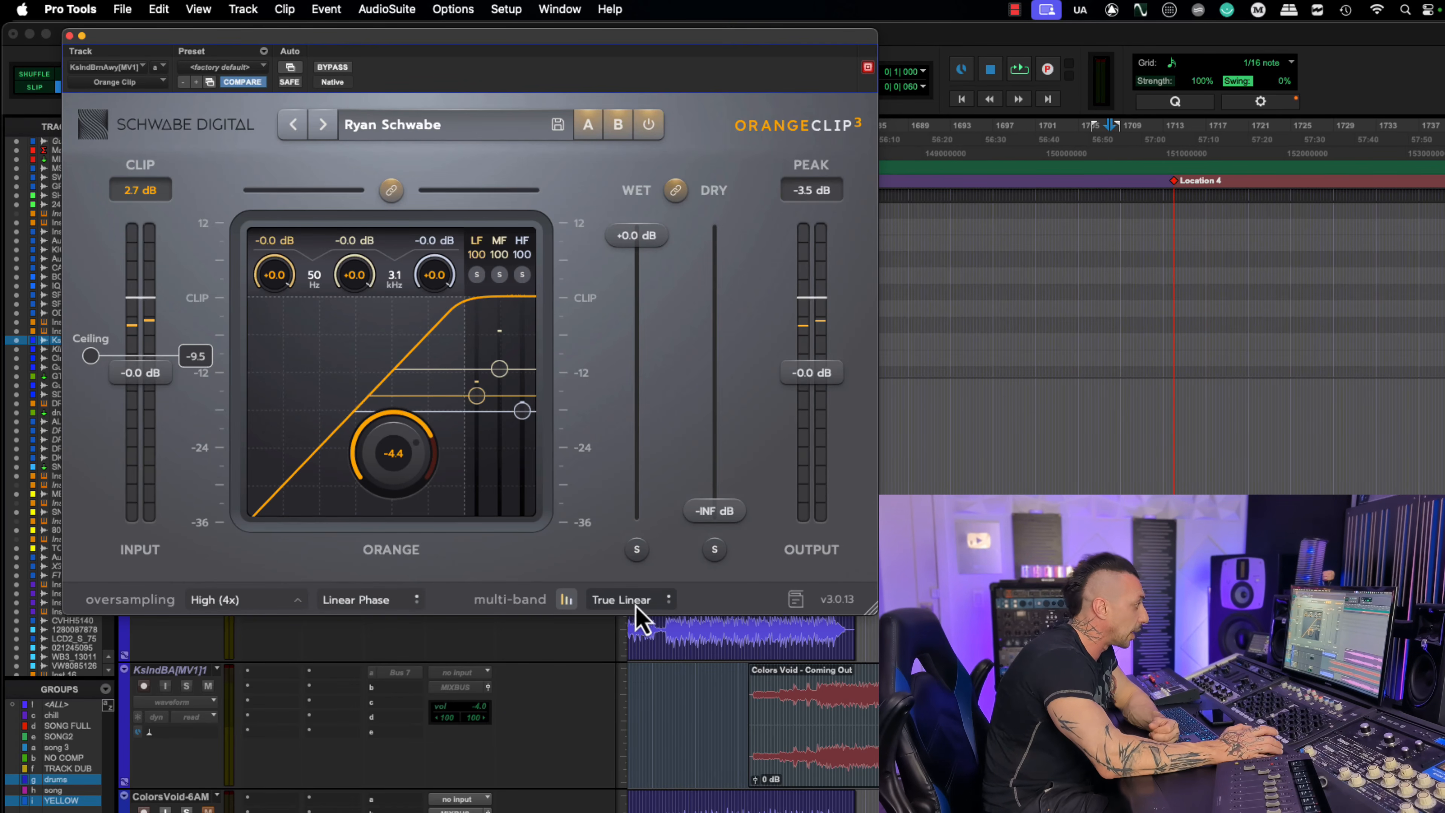
pyautogui.moveTo(646, 605)
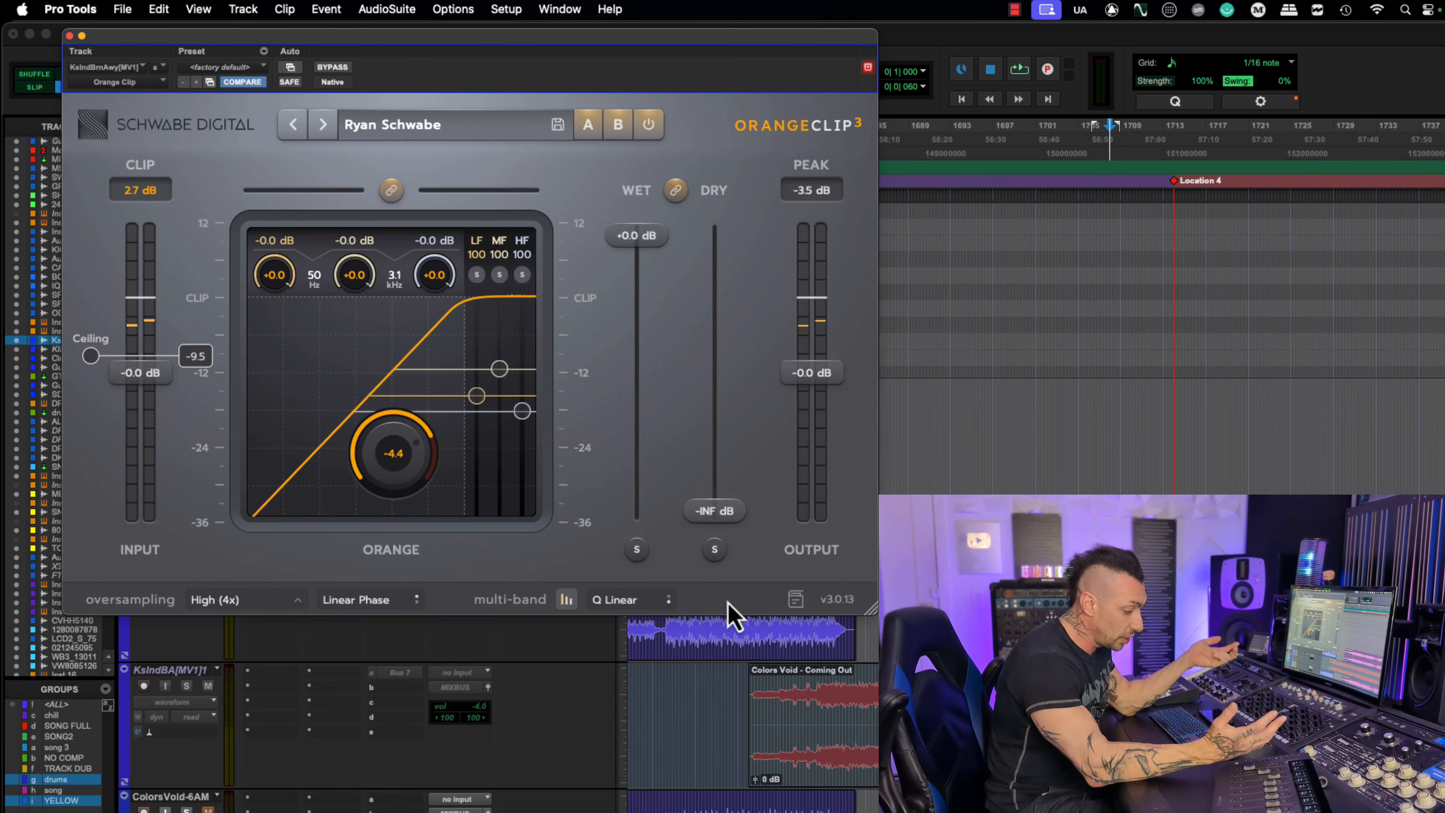
pyautogui.click(709, 593)
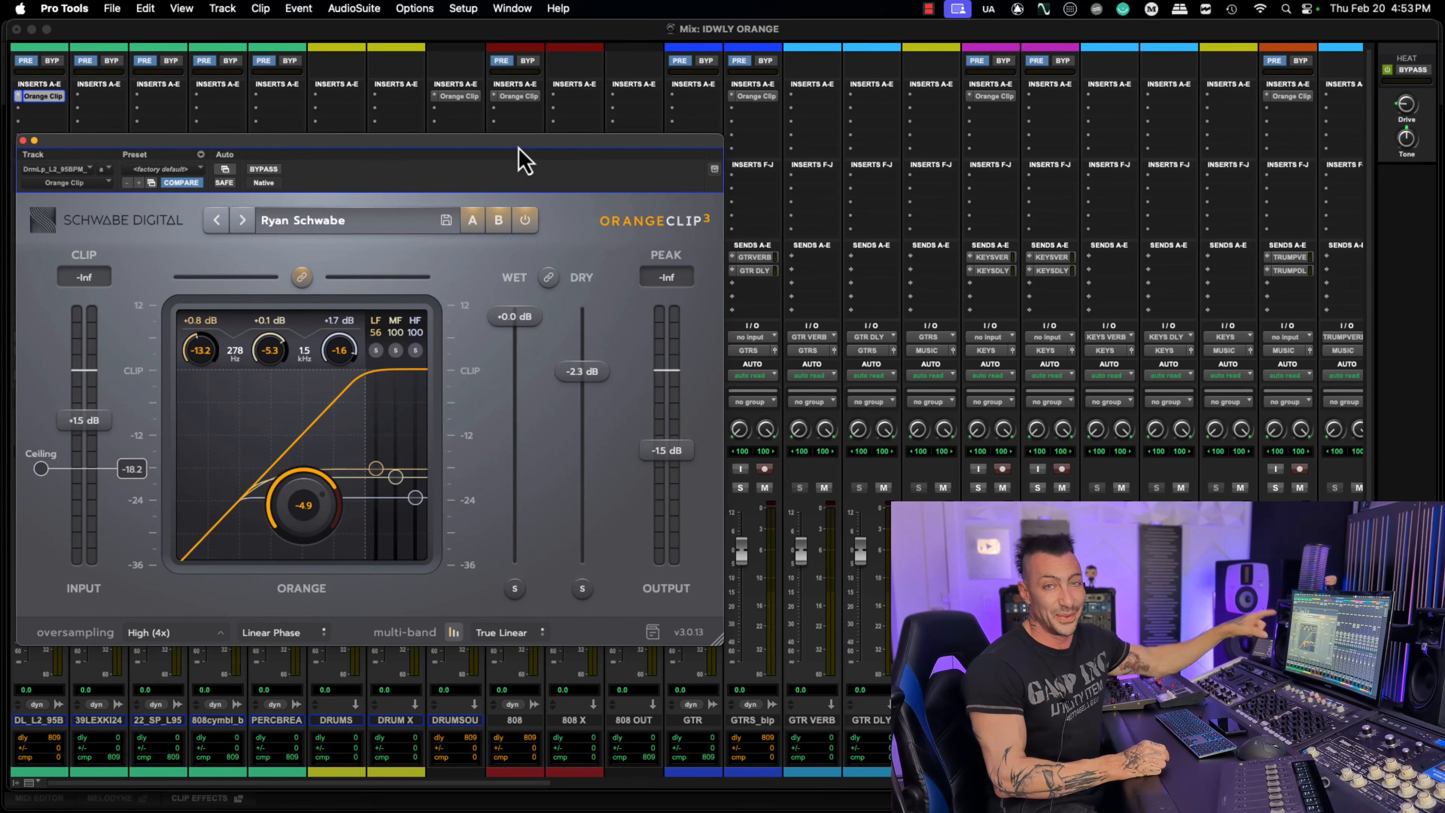
pyautogui.click(205, 796)
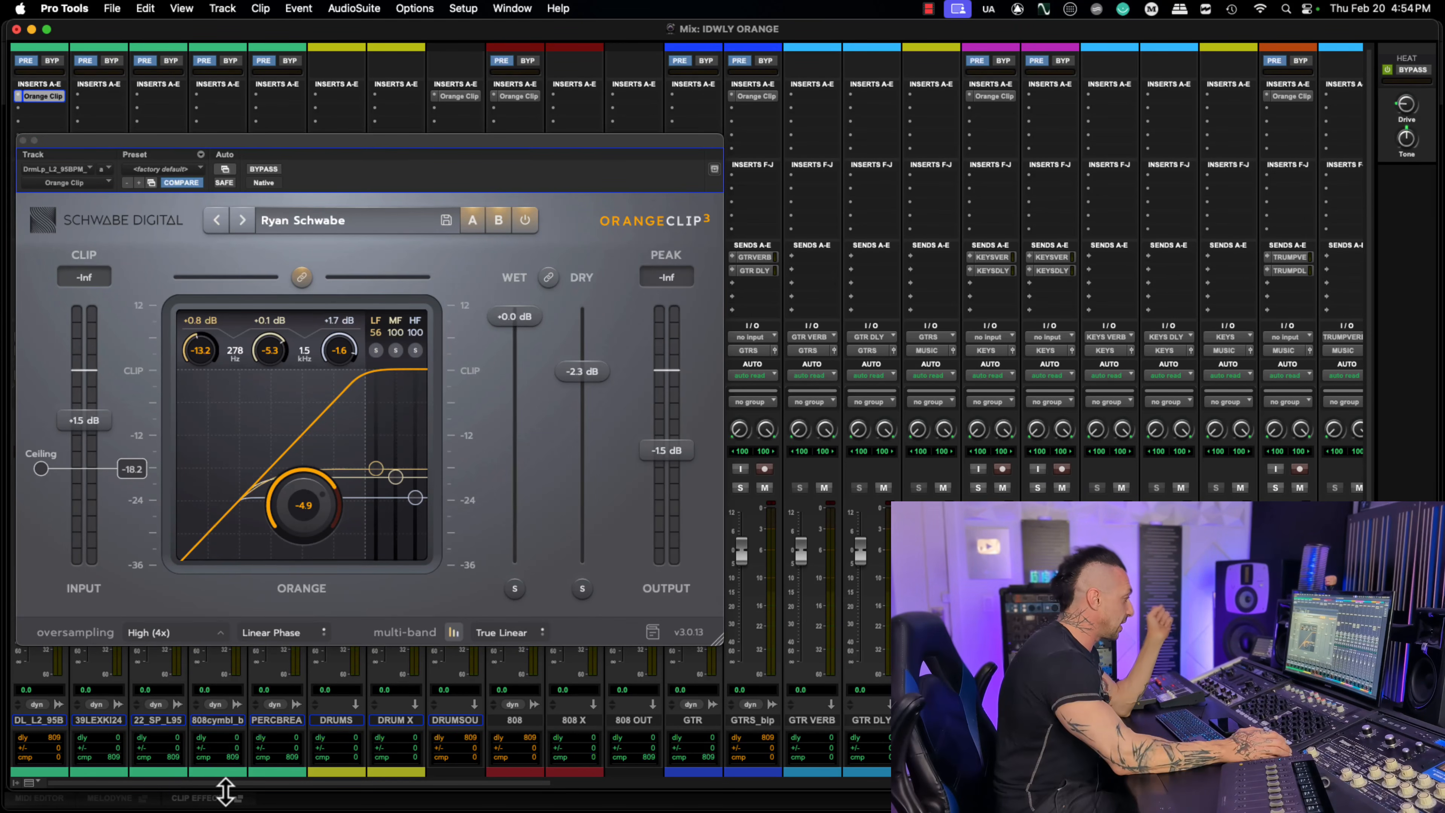
pyautogui.moveTo(241, 784); pyautogui.dragTo(577, 788)
pyautogui.hscroll(-15, 498, 723)
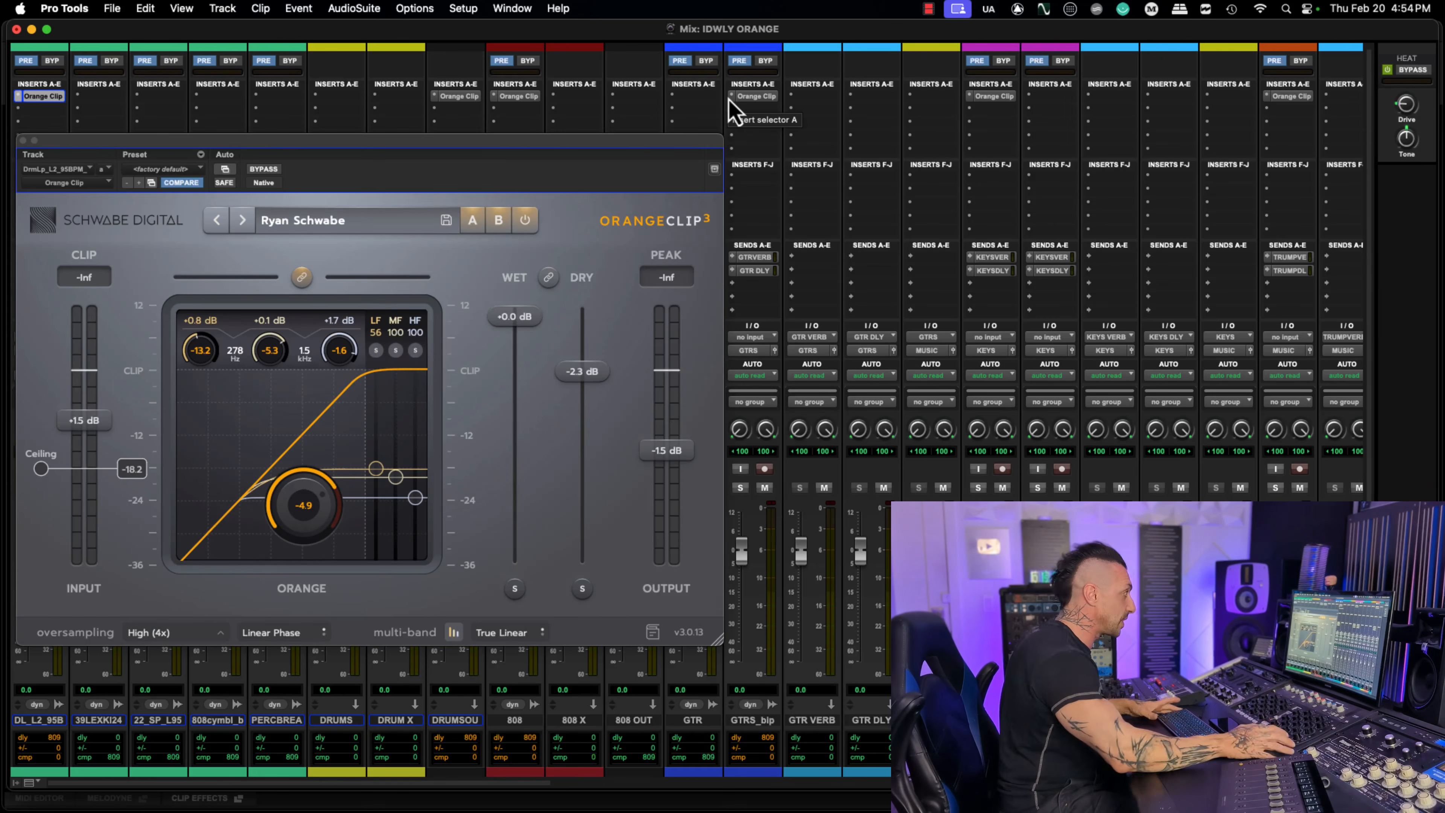
# Step: Bypass all Orange Clip inserts across the mix and start playback
pyautogui.keyDown('alt'); pyautogui.keyDown('super'); pyautogui.click(765, 98); pyautogui.keyUp('super'); pyautogui.keyUp('alt')
pyautogui.press('space')
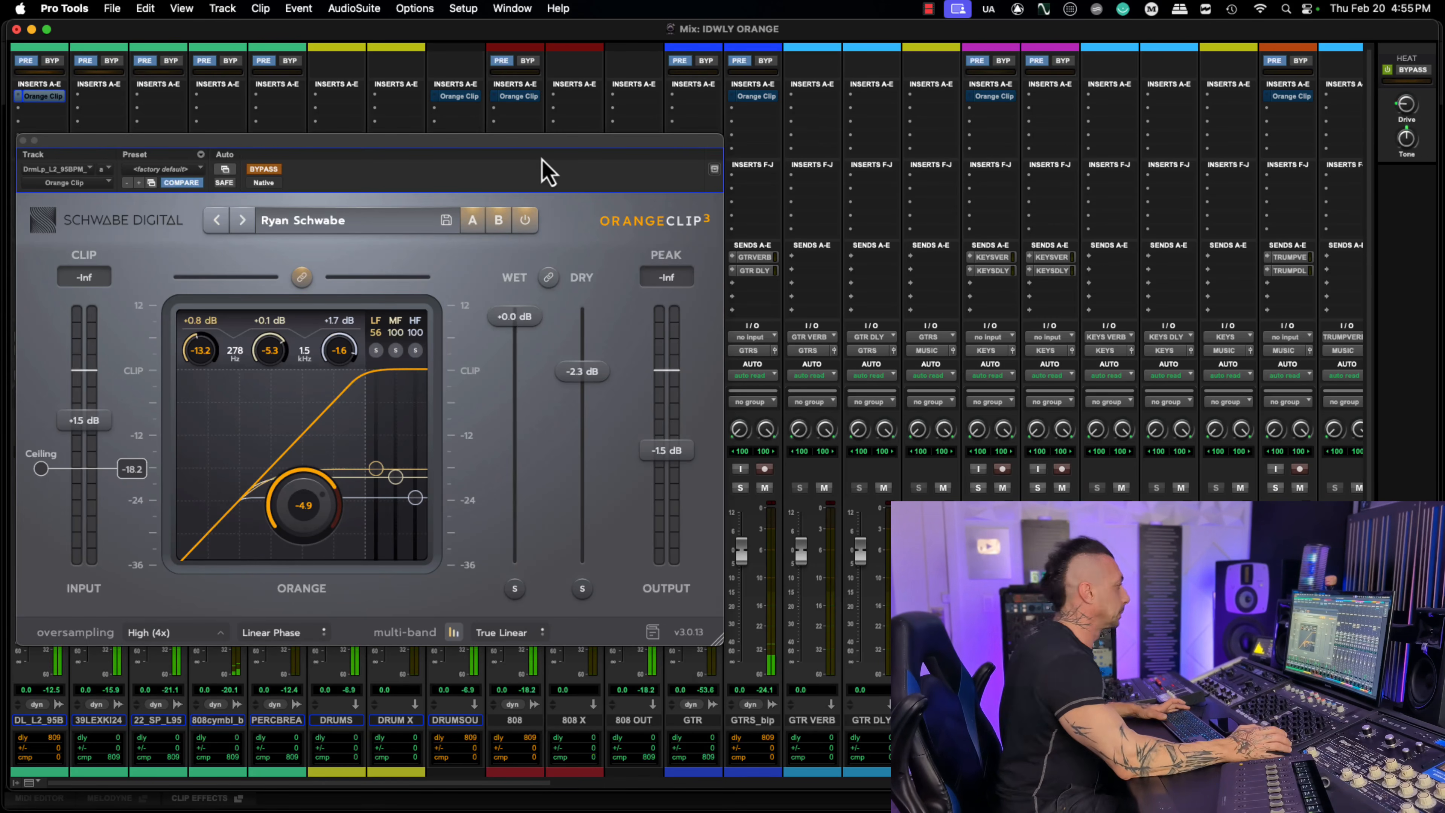
# Step: Toggle the bypass of all Orange Clip inserts during playback to compare the mix with and without them
pyautogui.rightClick(51, 102)
pyautogui.keyDown('alt'); pyautogui.click(67, 105); pyautogui.keyUp('alt')
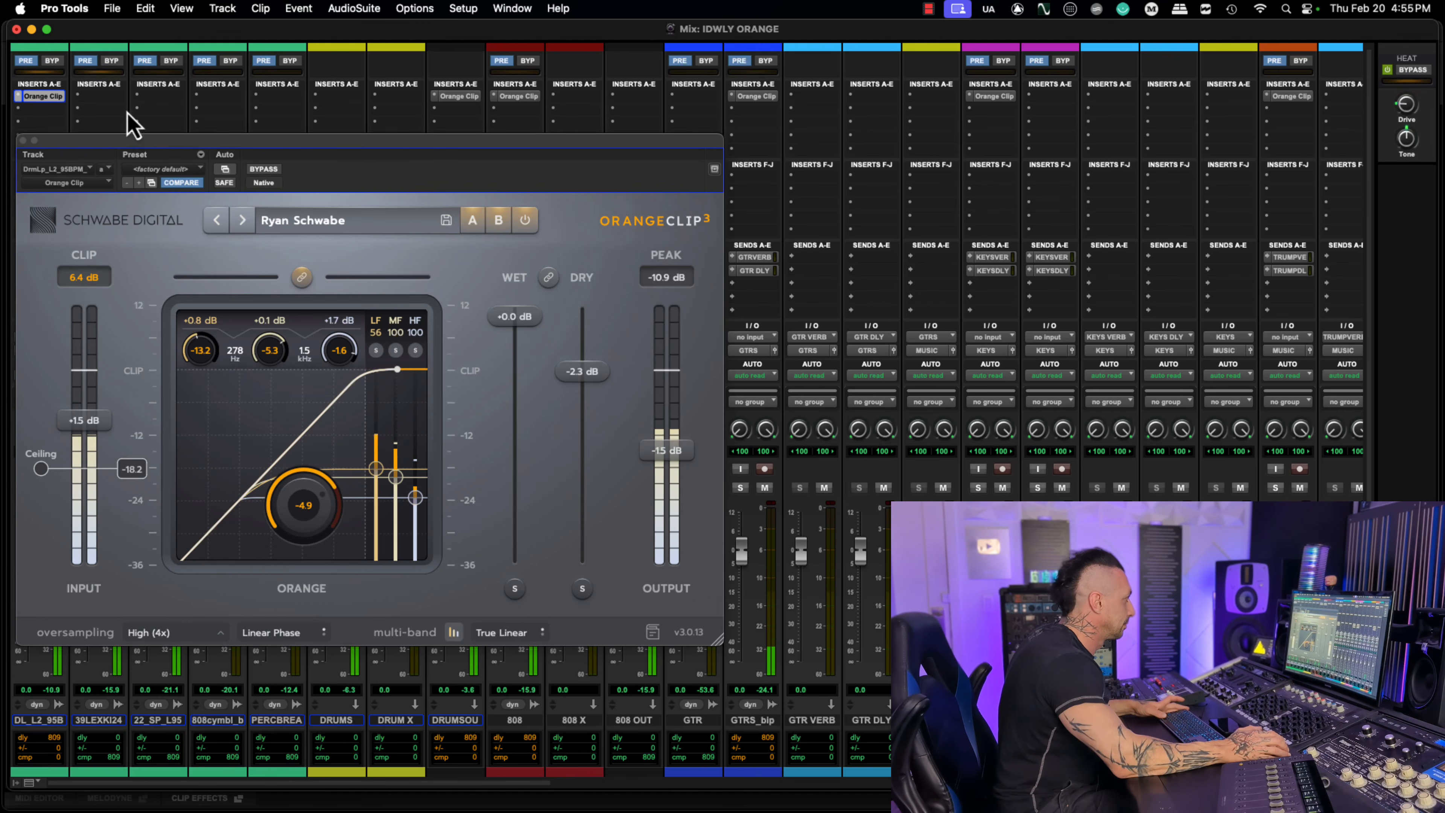
pyautogui.rightClick(61, 105)
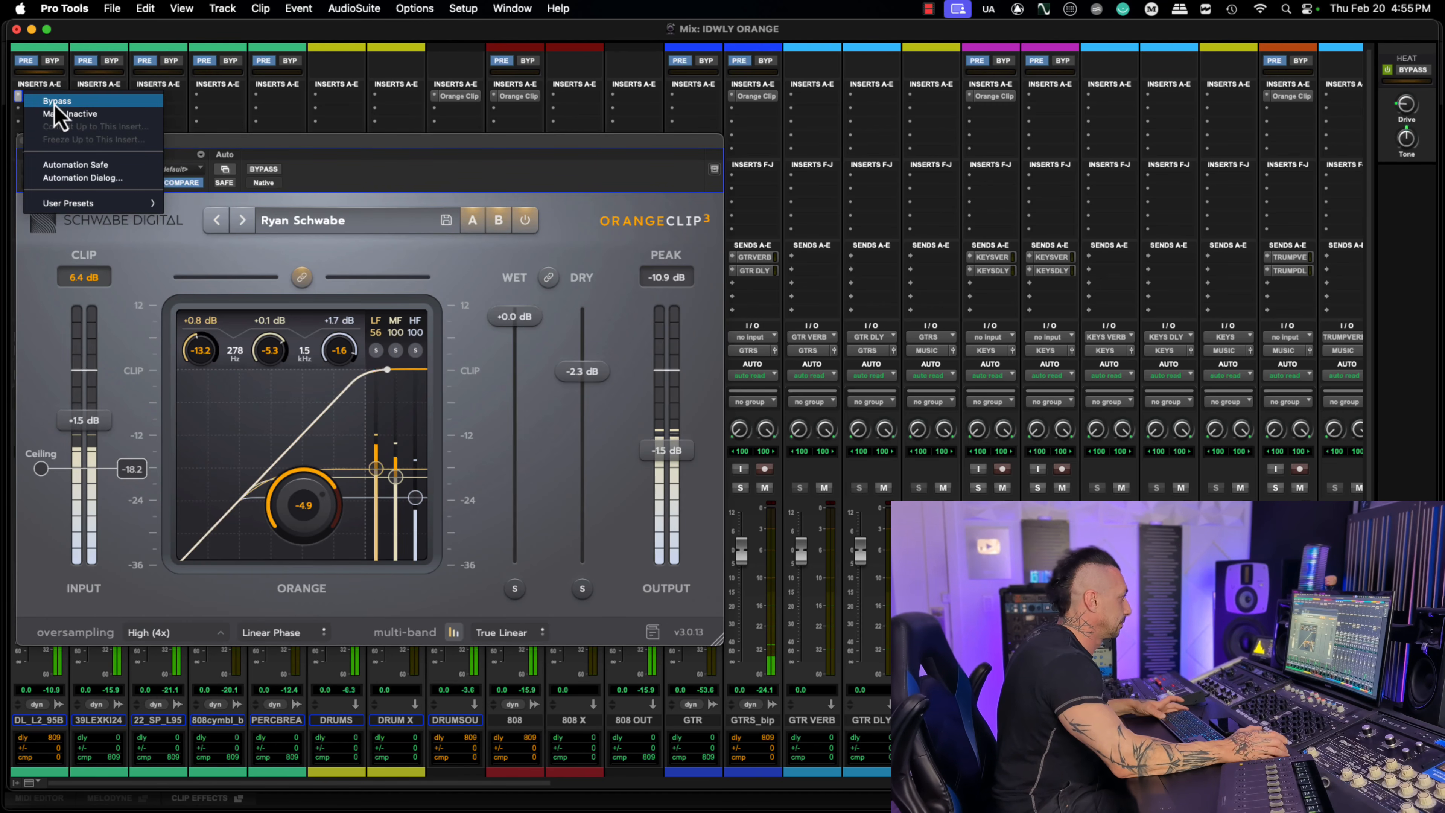
pyautogui.click(56, 107)
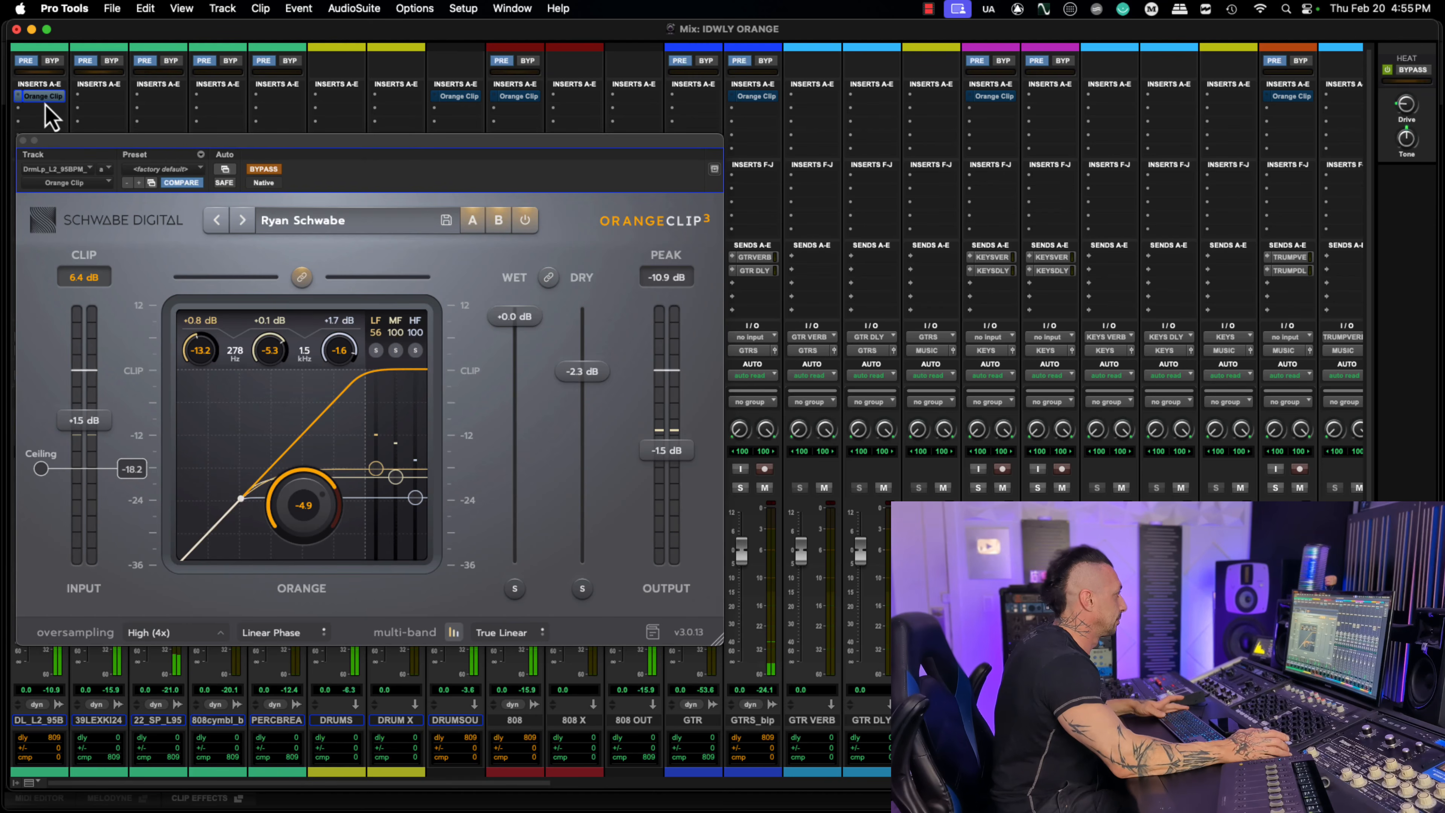
pyautogui.rightClick(45, 104)
pyautogui.click(66, 103)
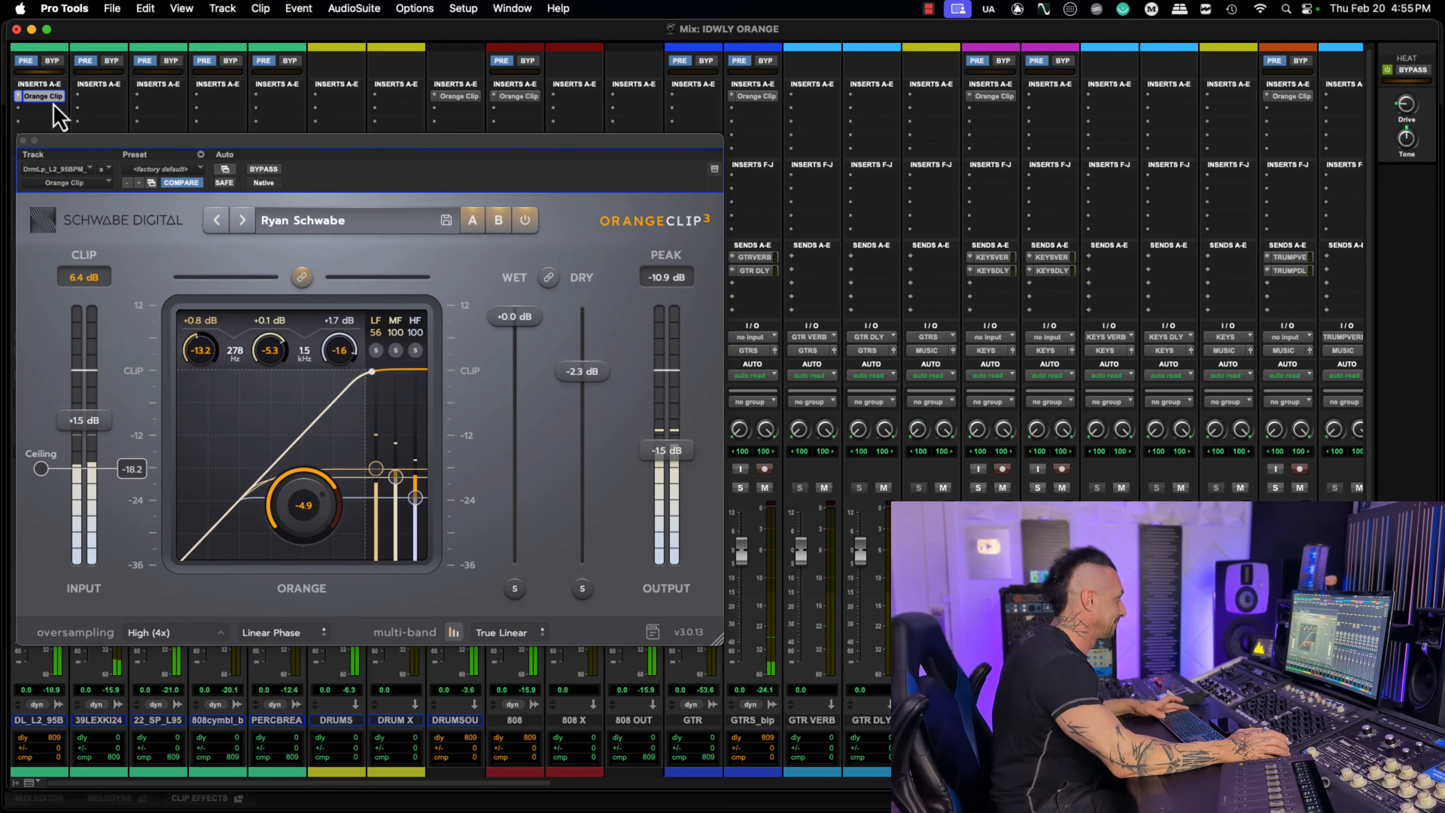
pyautogui.rightClick(61, 104)
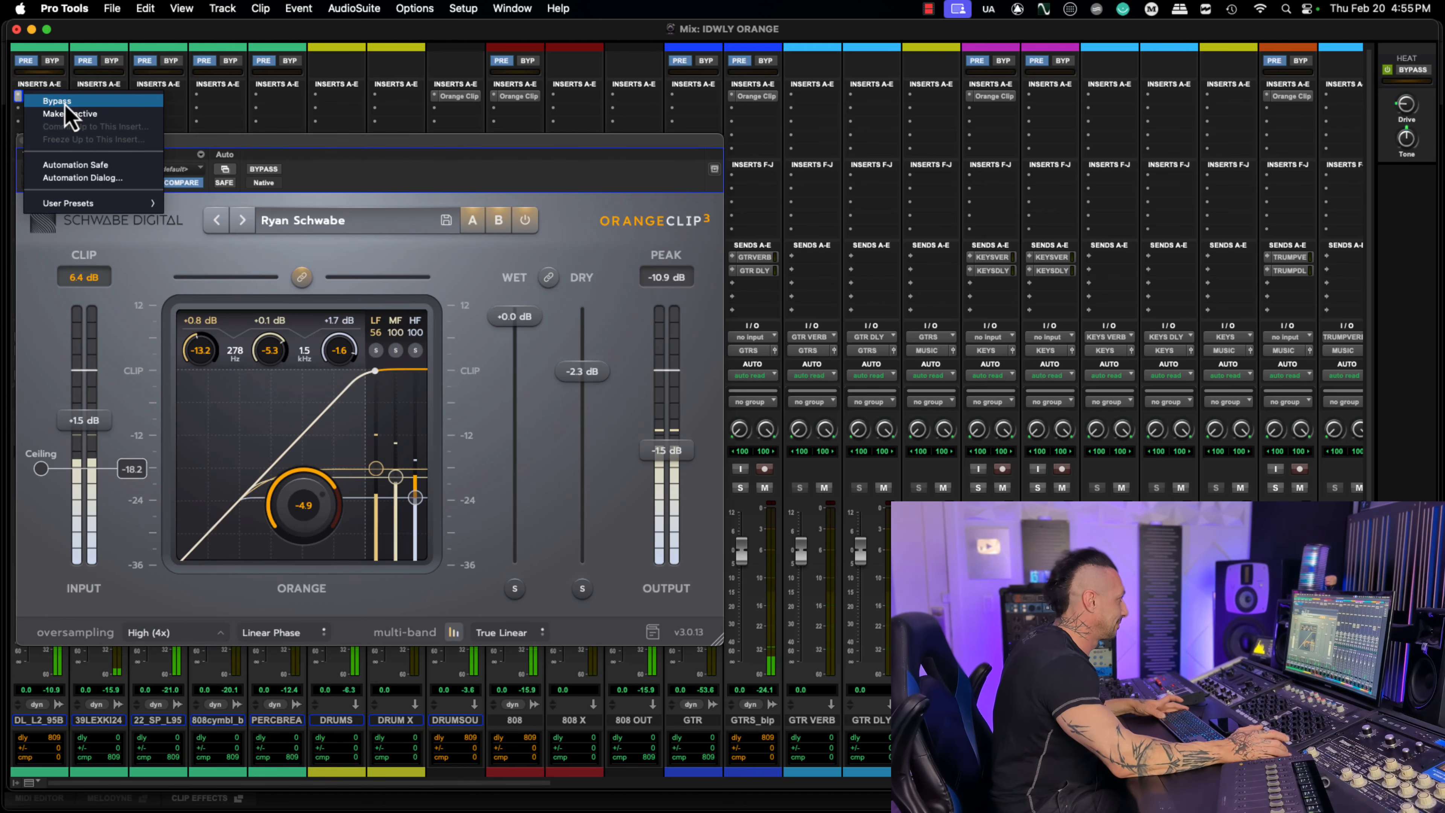
pyautogui.click(65, 102)
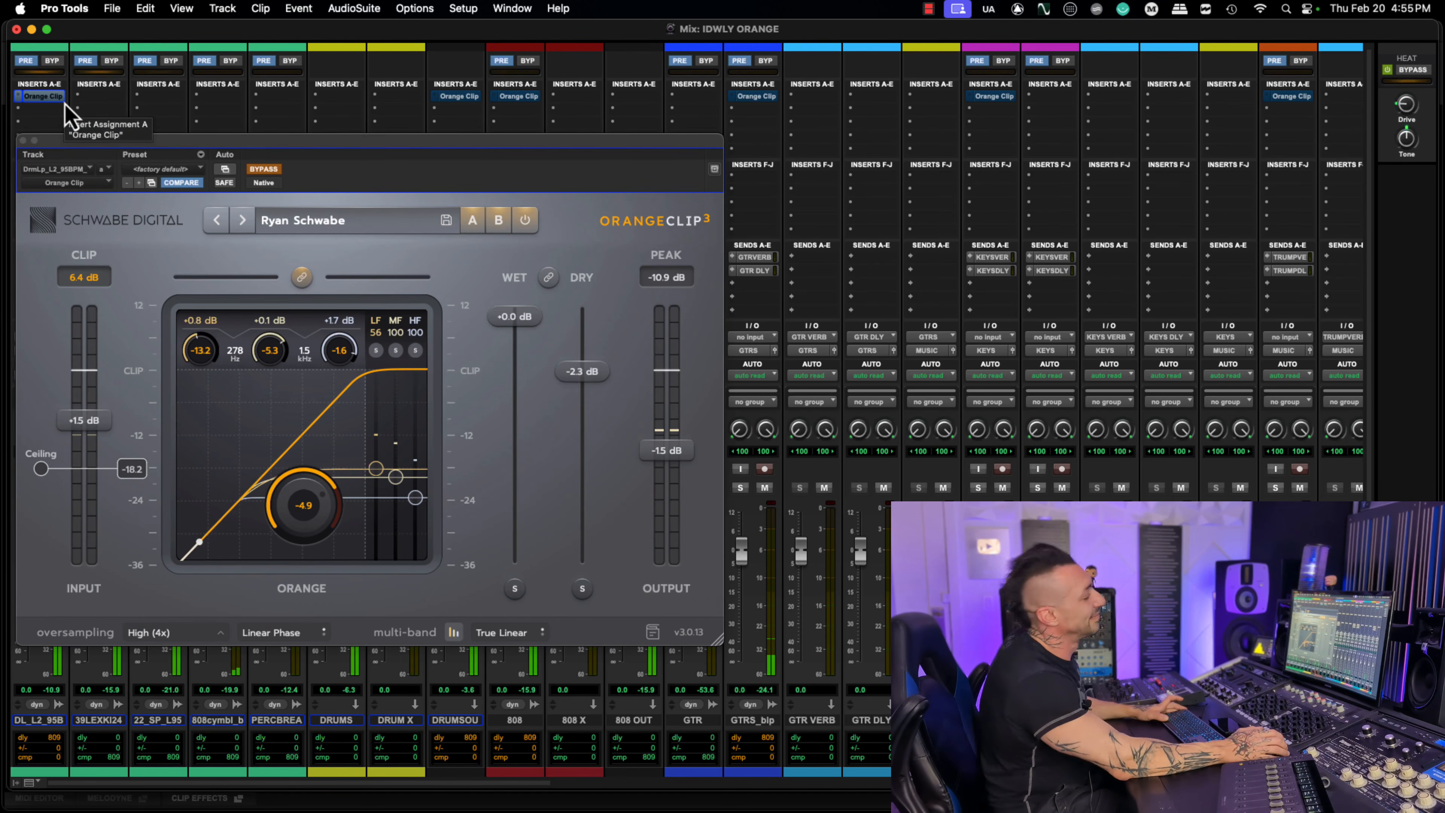
# Step: Show the edit window, play the drum loop and enable its Orange Clip, toggling the bypass to compare
pyautogui.press('super+equal')
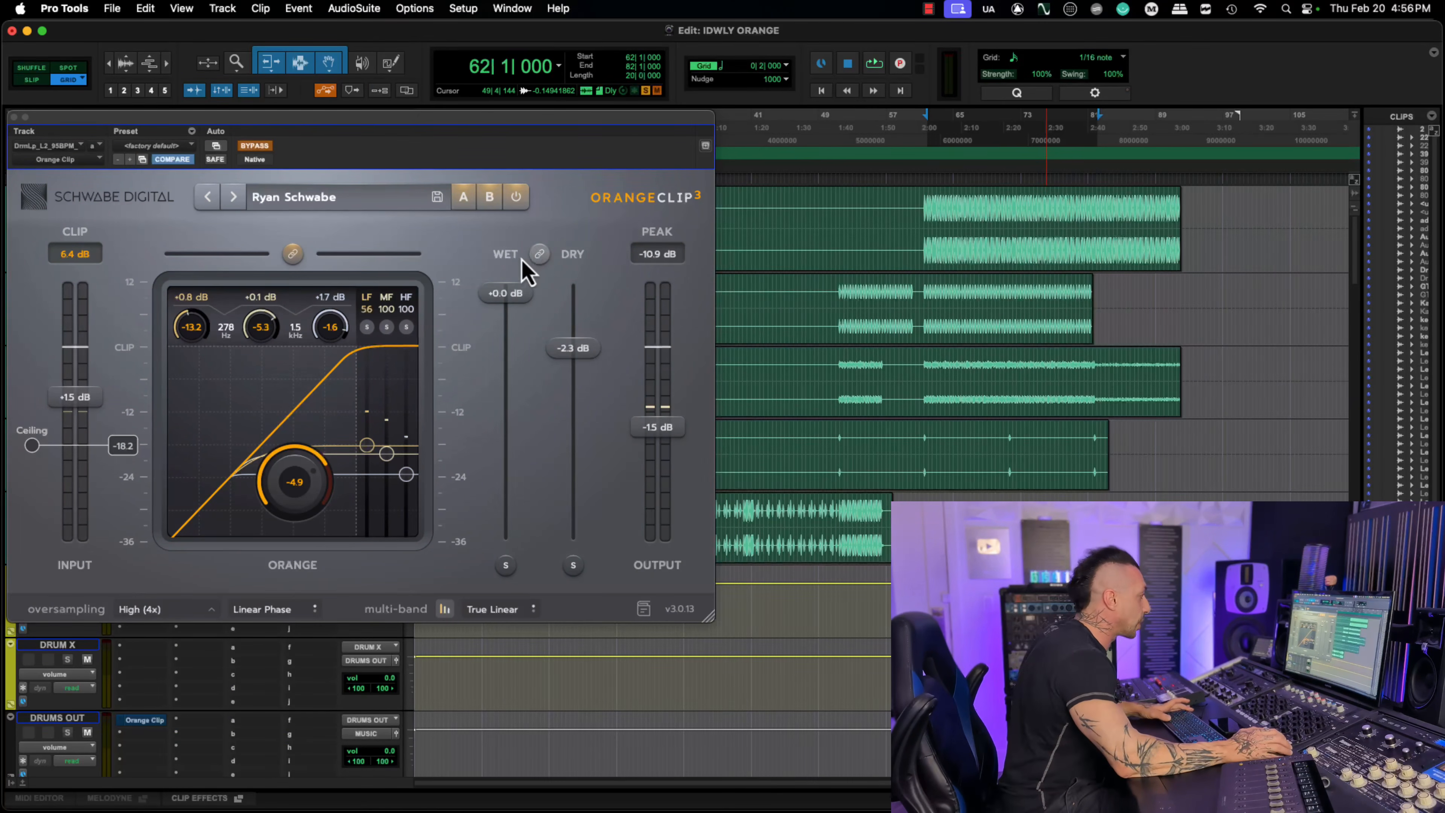
pyautogui.press('space')
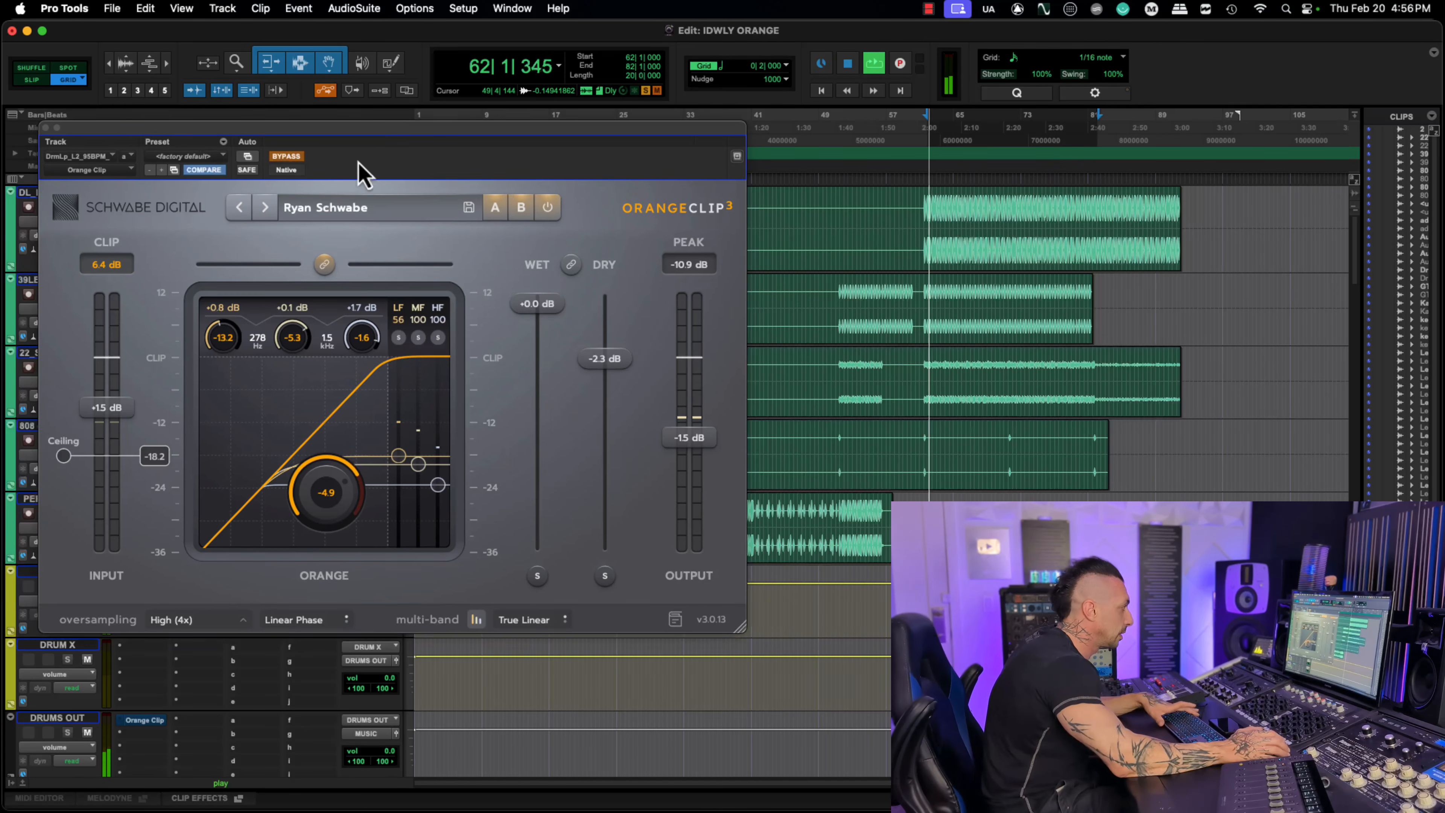
pyautogui.click(287, 157)
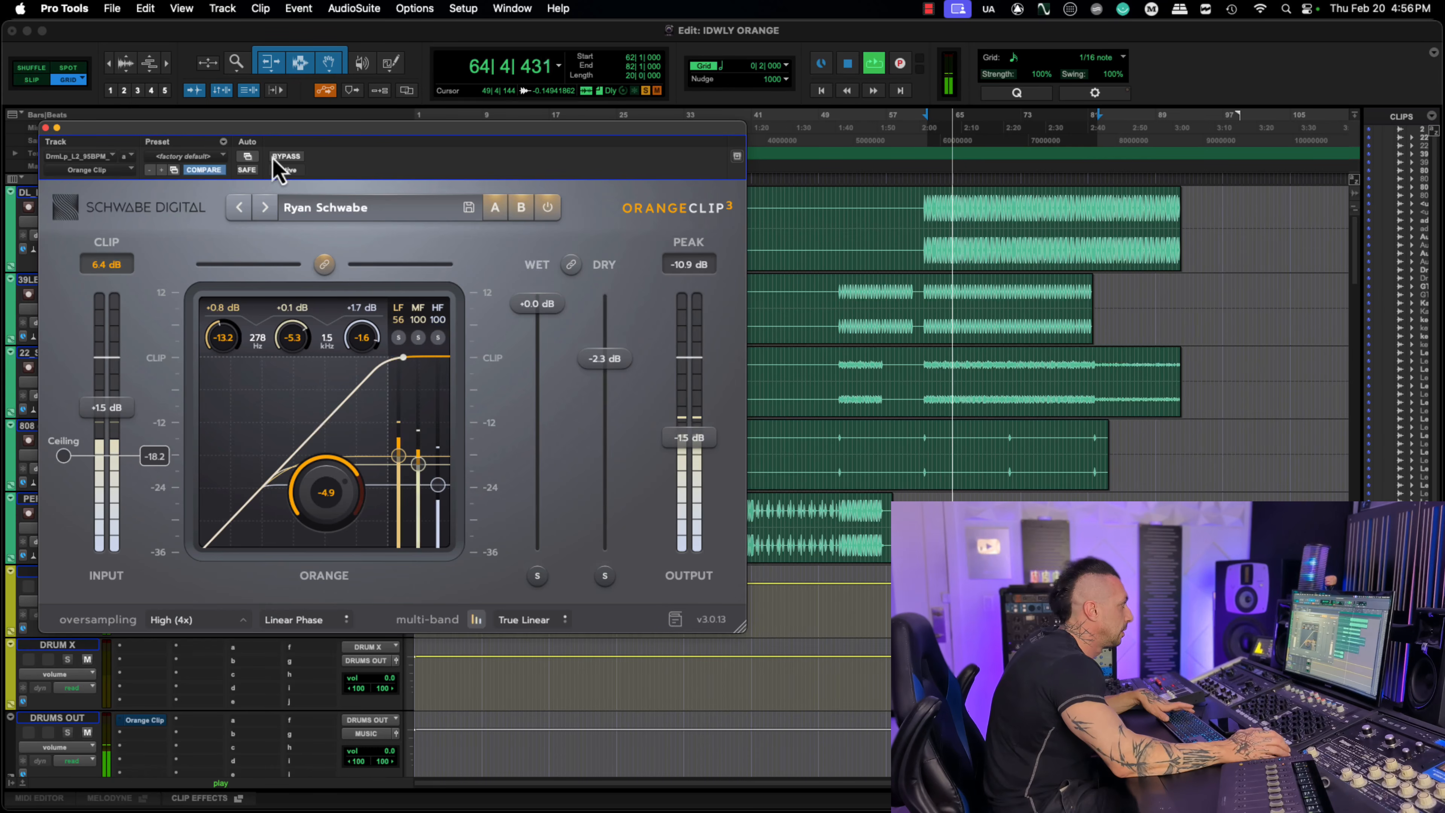
pyautogui.click(288, 158)
pyautogui.click(288, 158)
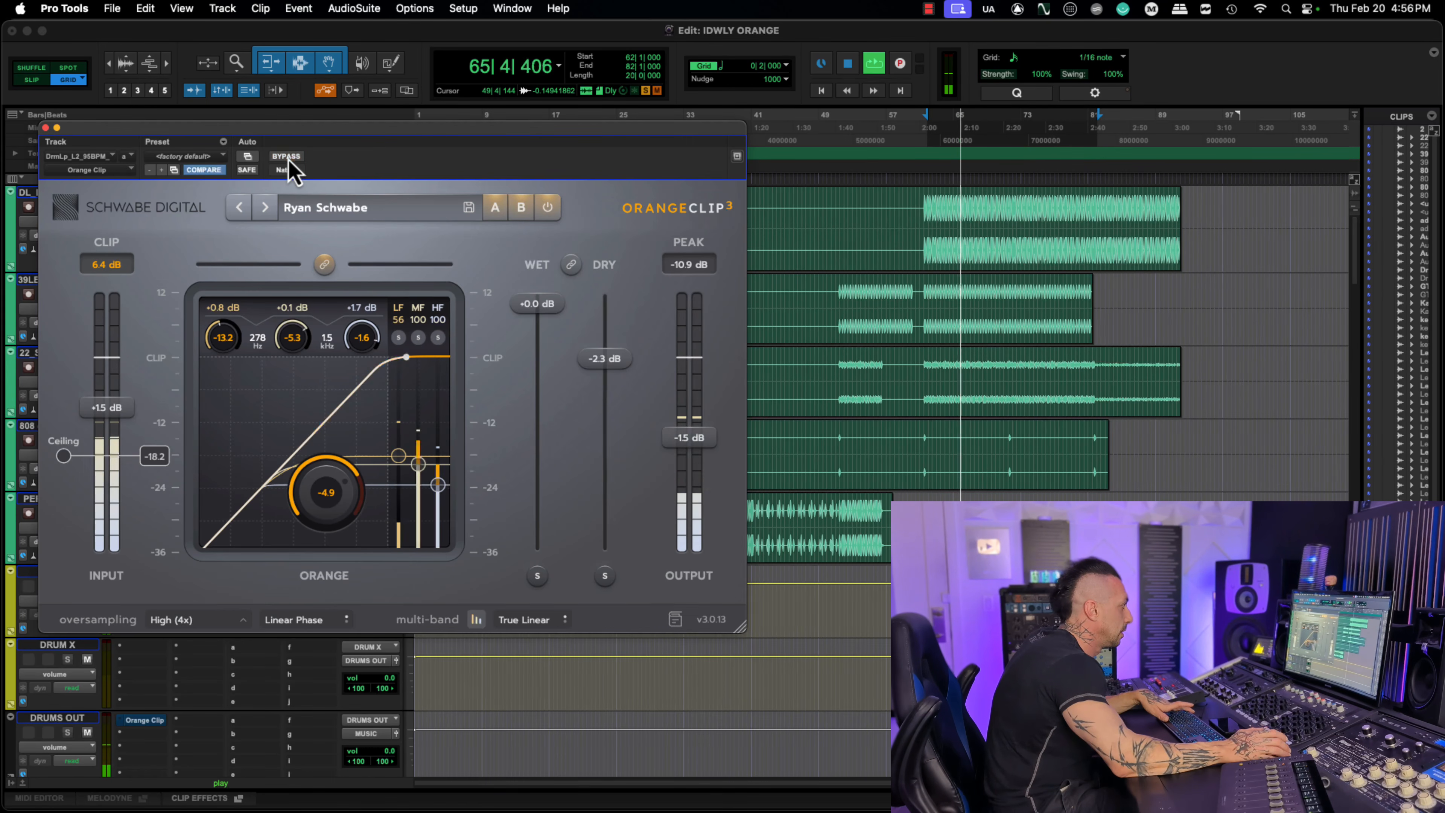
pyautogui.press('space')
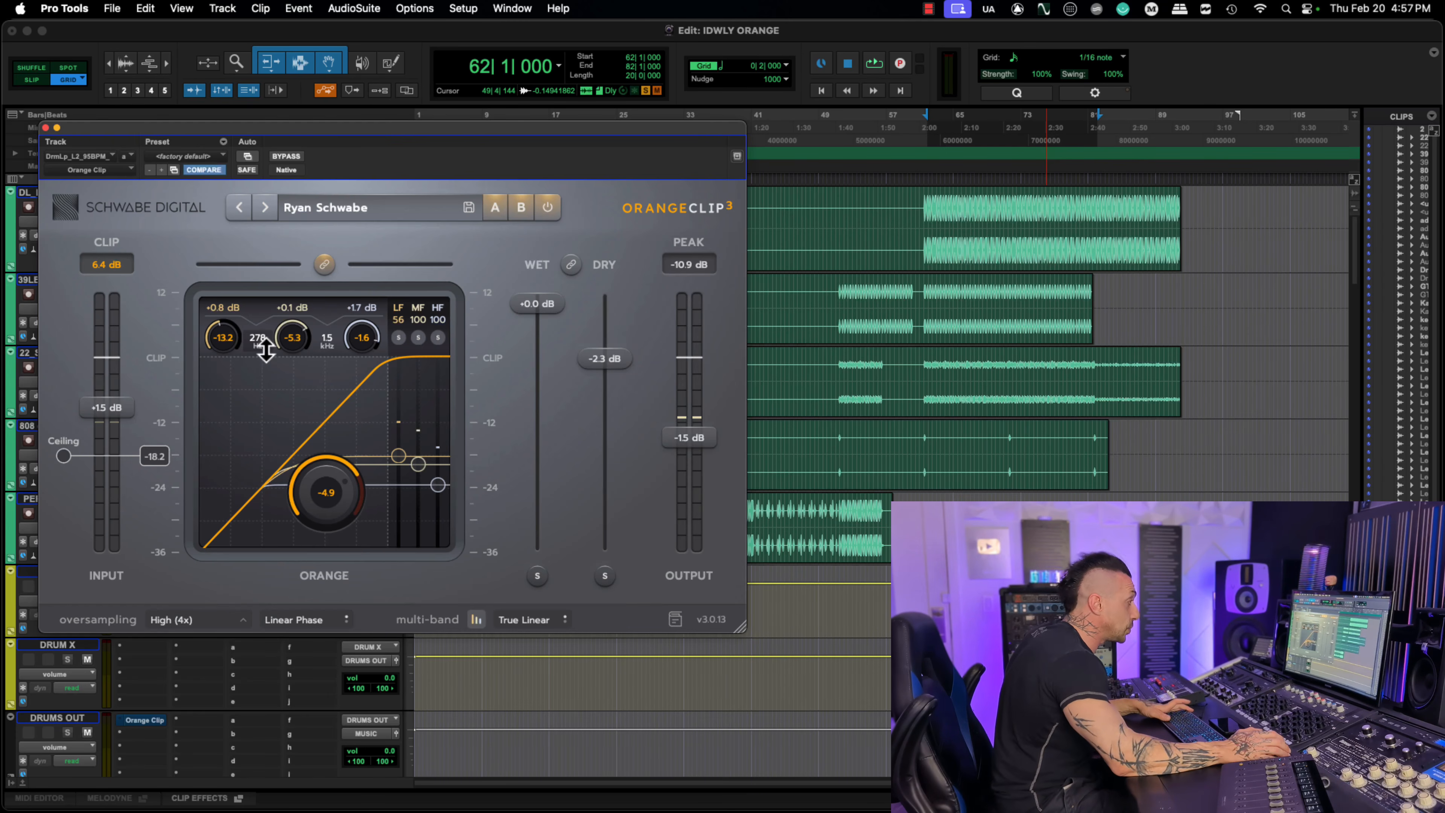
# Step: Replay the drum loop to examine its band clipping, and compare it bypassed and with Orange Clip active
pyautogui.press('space')
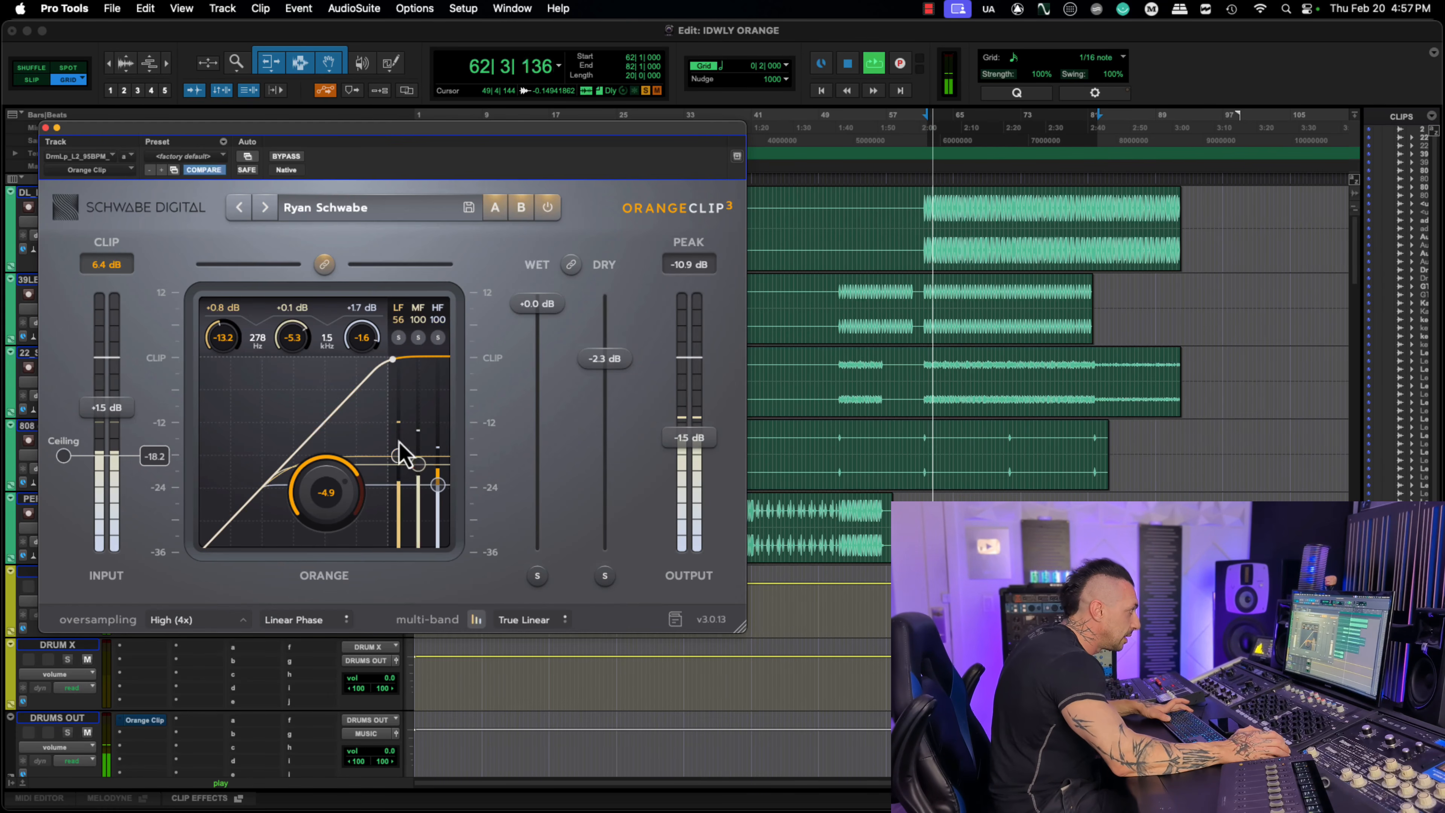
pyautogui.press('space')
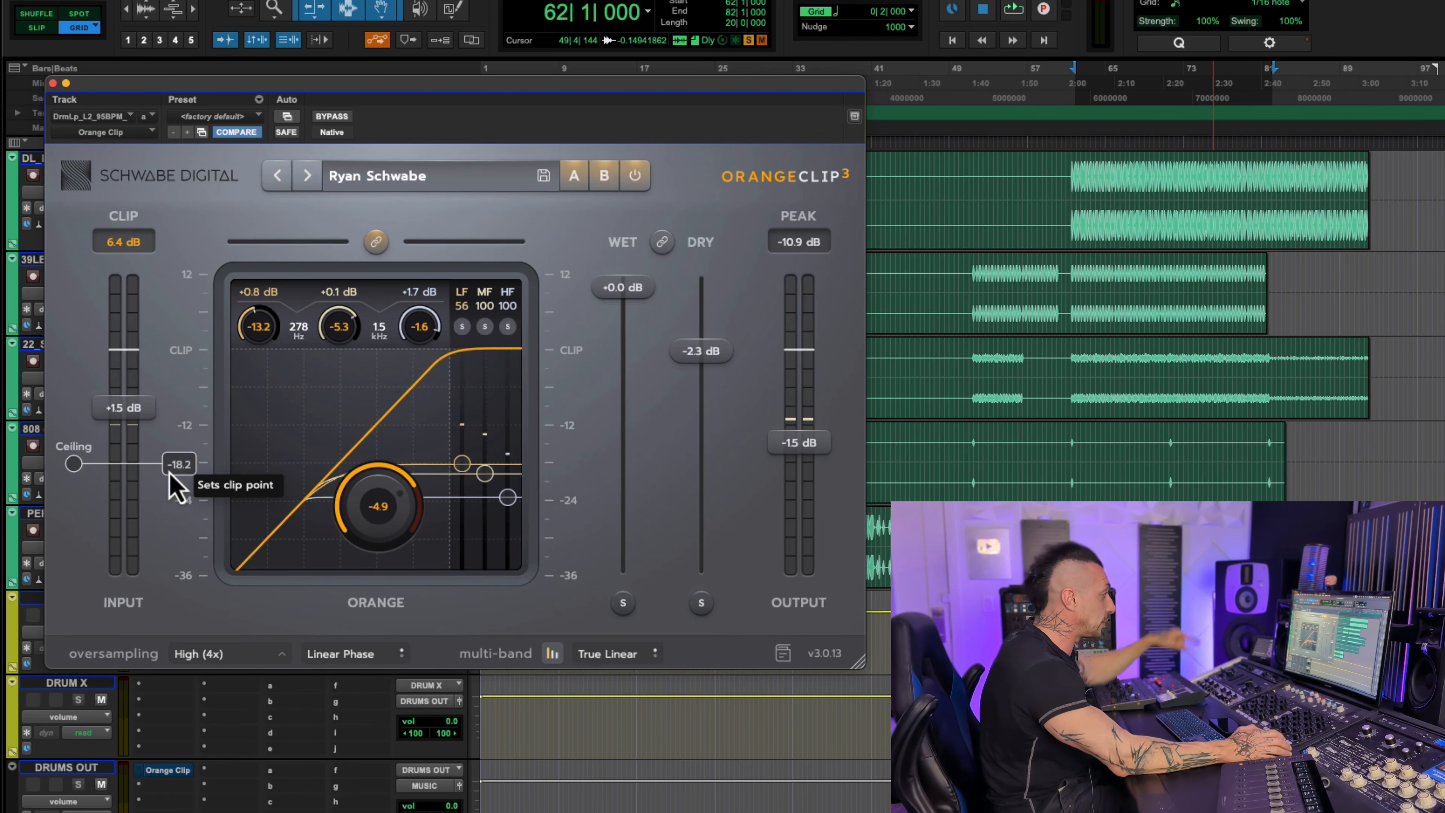
pyautogui.press('space')
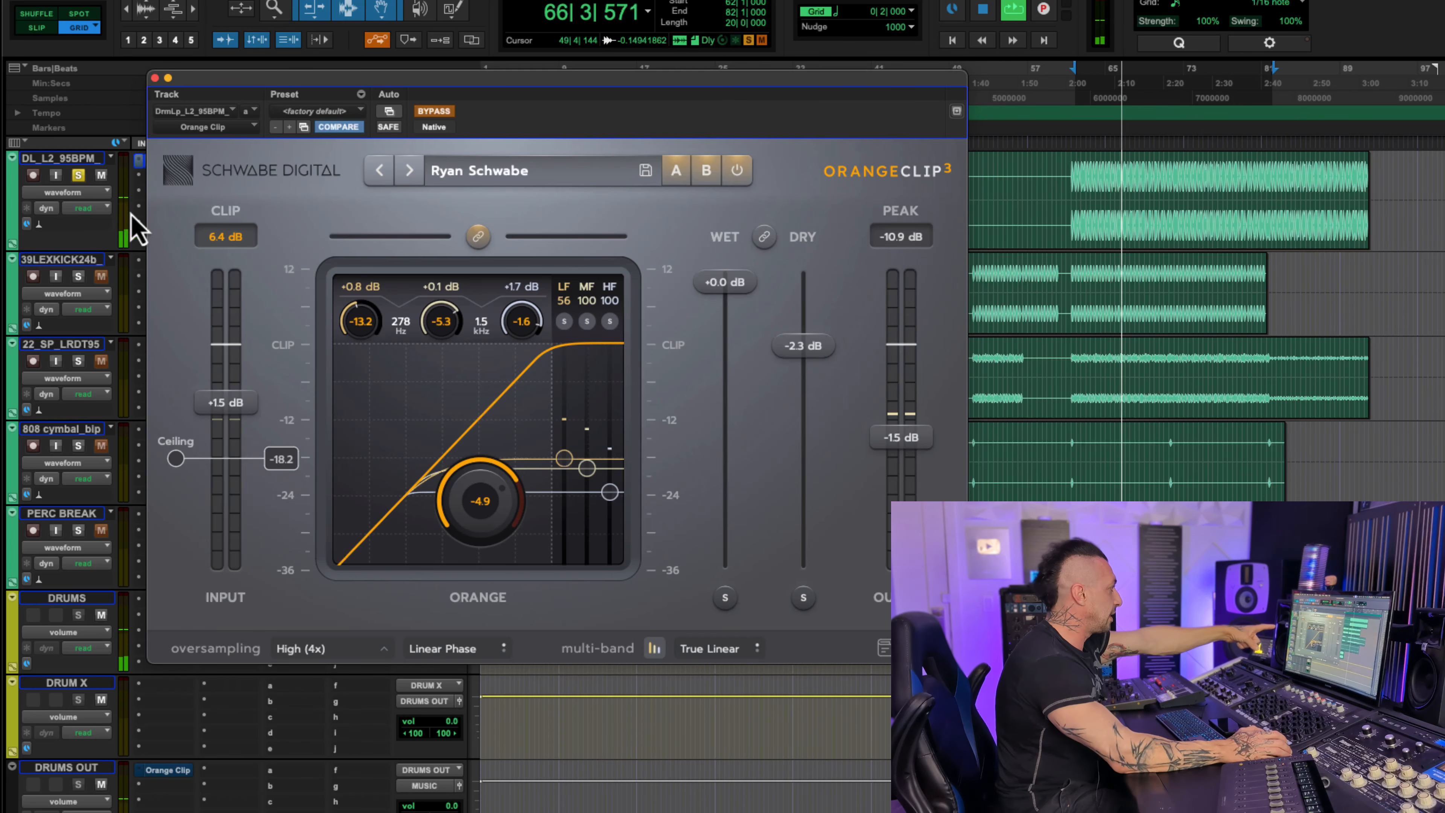
pyautogui.click(442, 113)
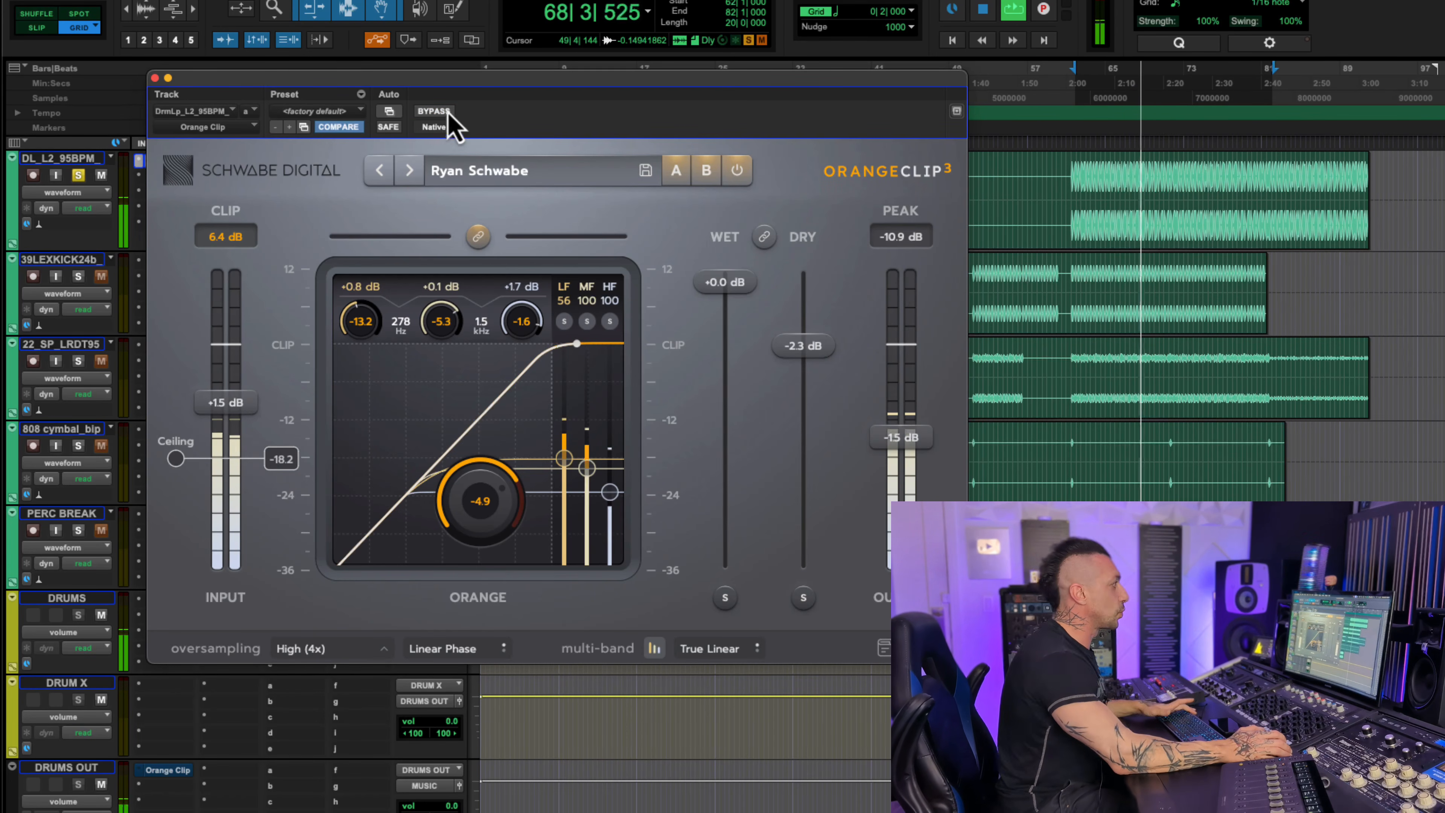
pyautogui.moveTo(469, 86); pyautogui.dragTo(416, 81)
pyautogui.press('space')
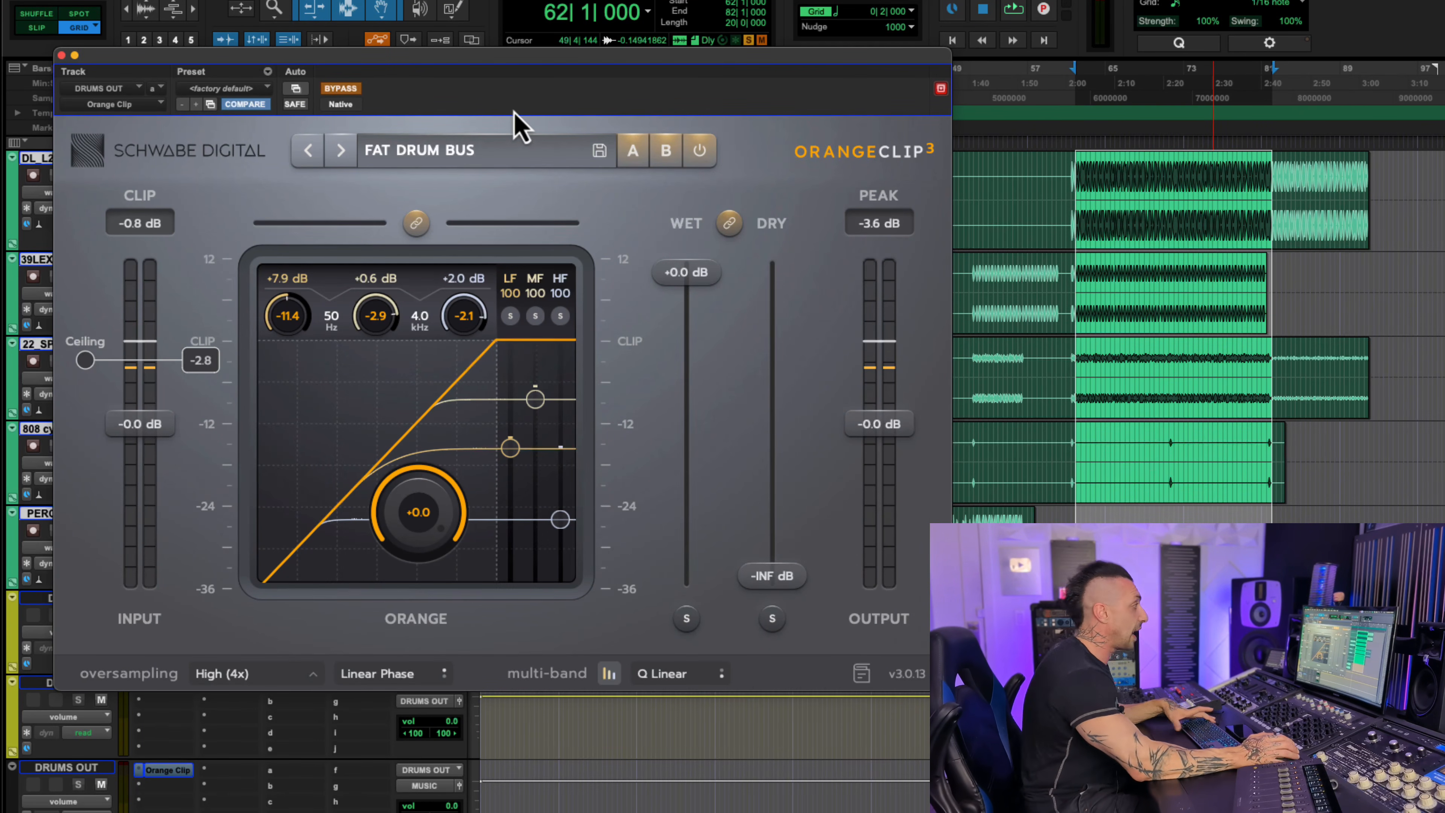
# Step: Play the DRUMS OUT bus and enable its FAT DRUM BUS Orange Clip, toggling the bypass to compare
pyautogui.press('space')
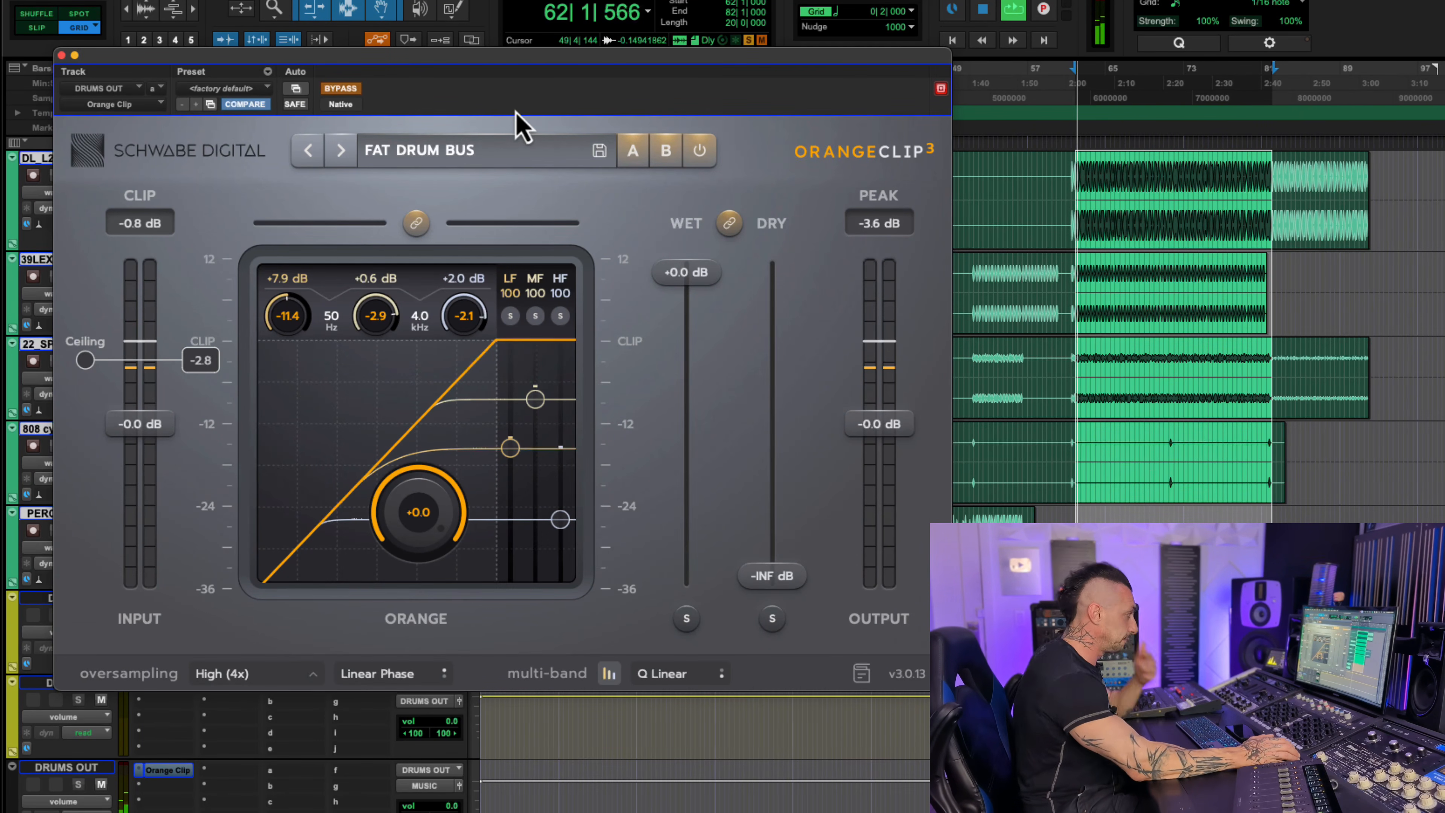
pyautogui.click(348, 91)
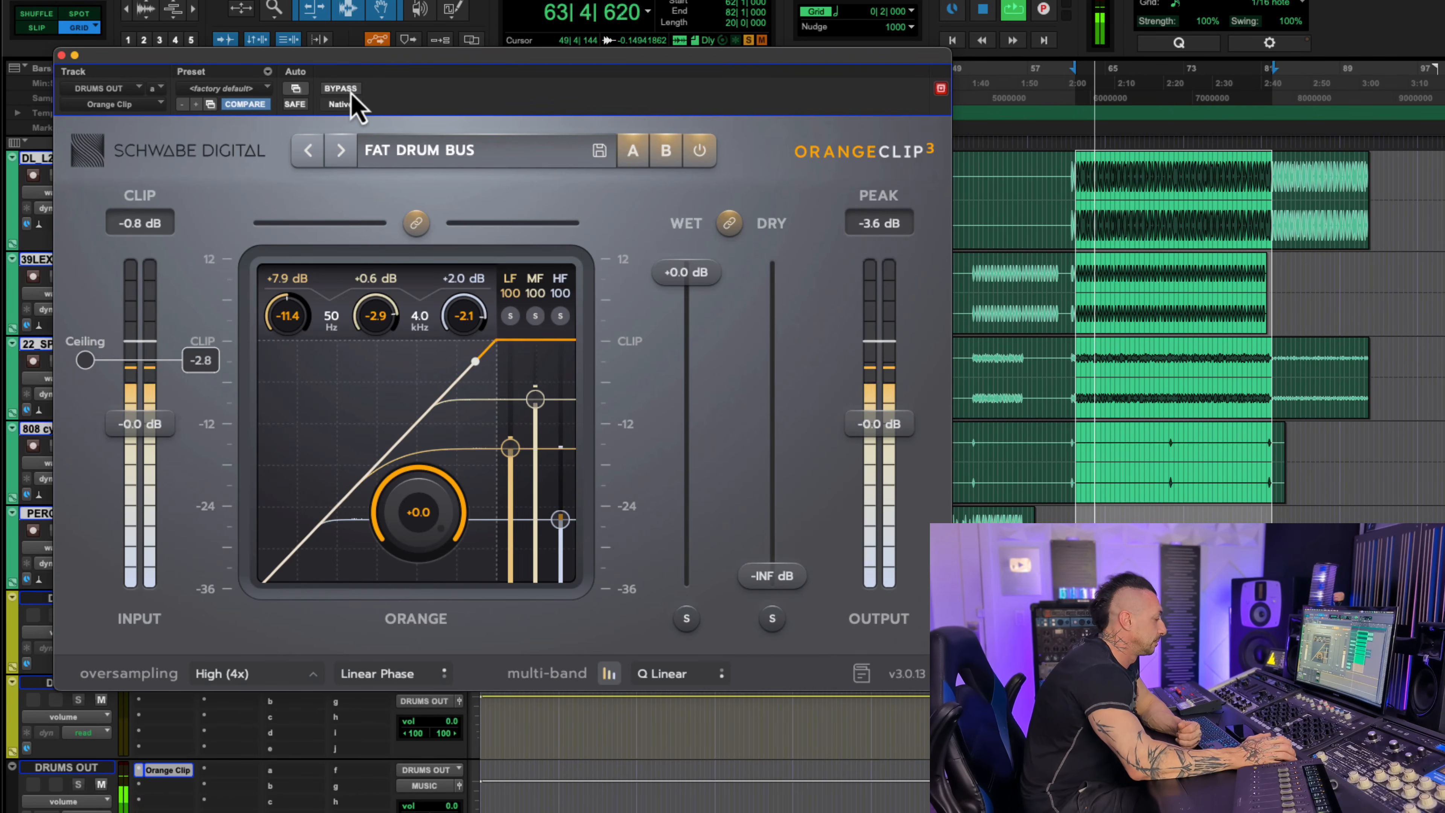
pyautogui.click(348, 89)
pyautogui.click(348, 90)
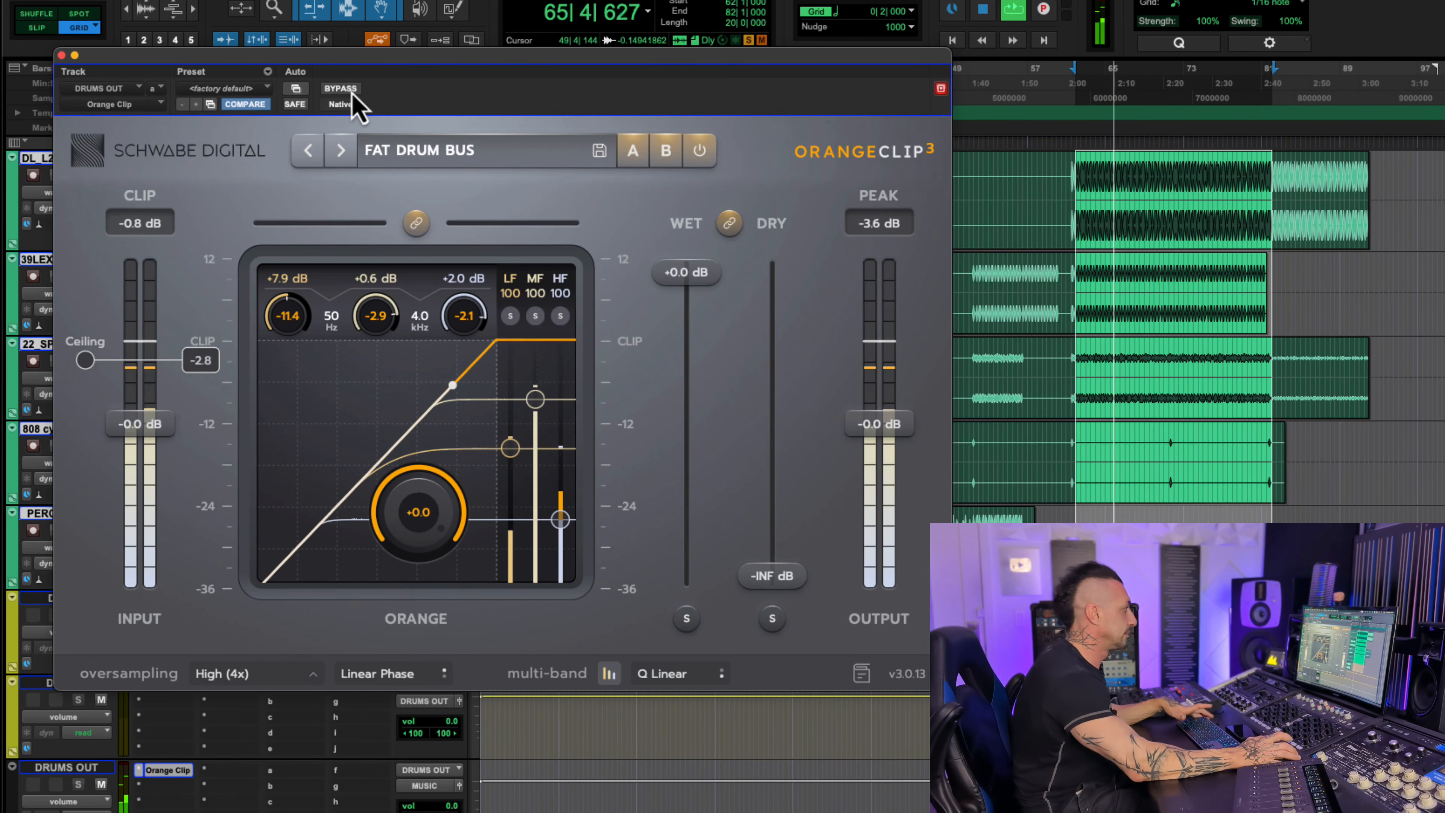
pyautogui.press('space')
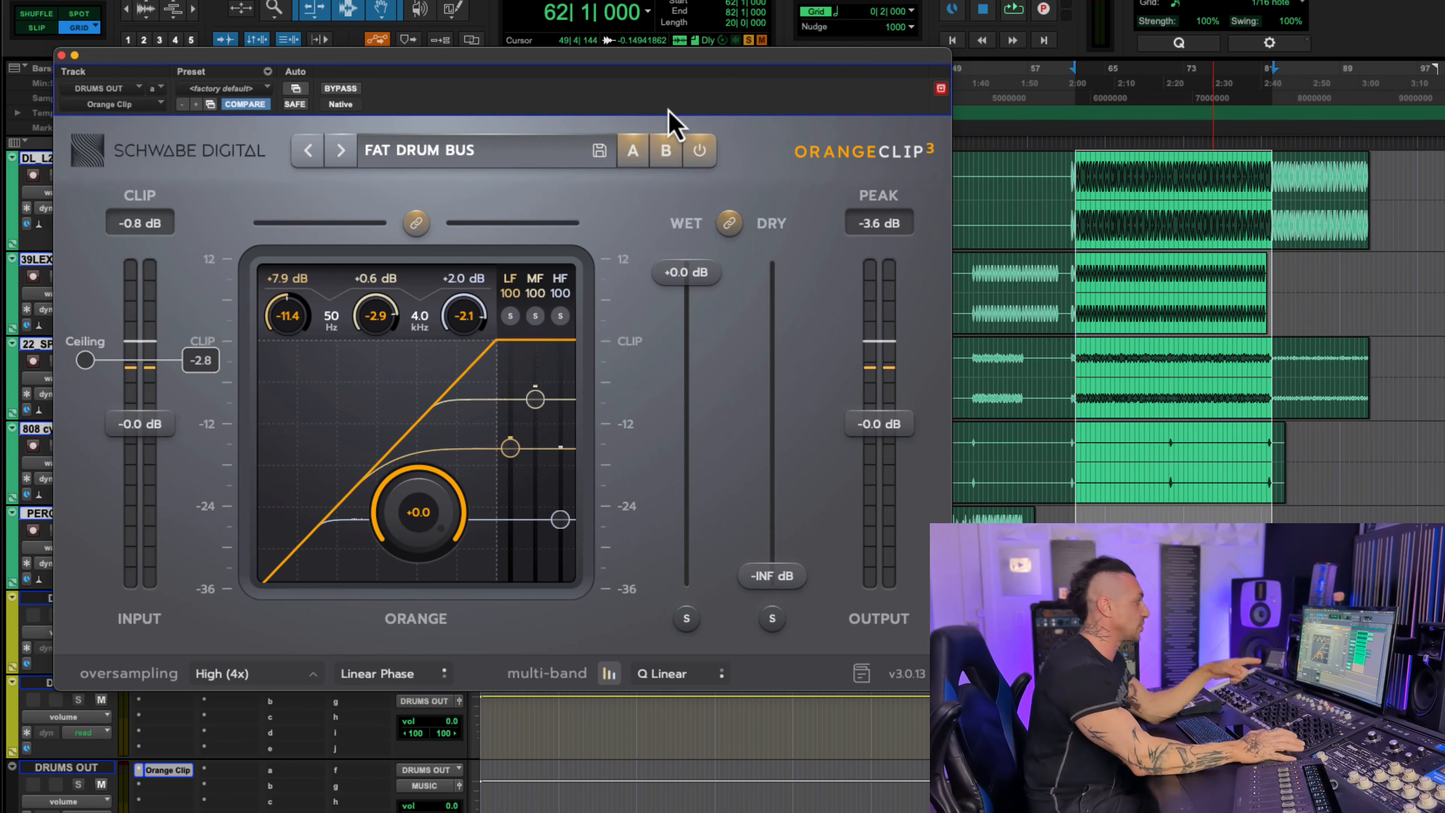
# Step: Replay the drum bus to examine the high band's clip point, and compare again with Orange Clip bypassed
pyautogui.press('space')
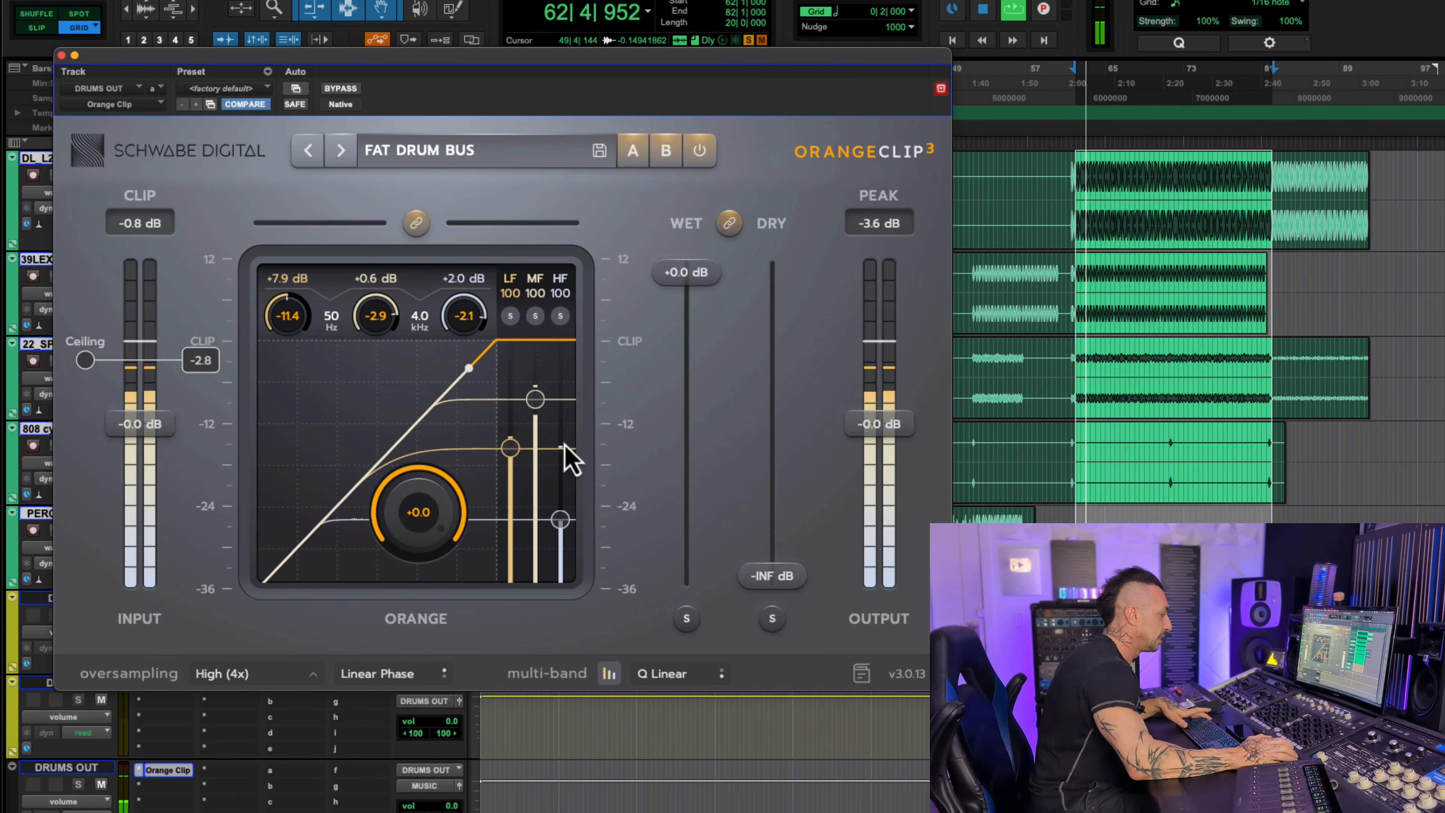
pyautogui.press('space')
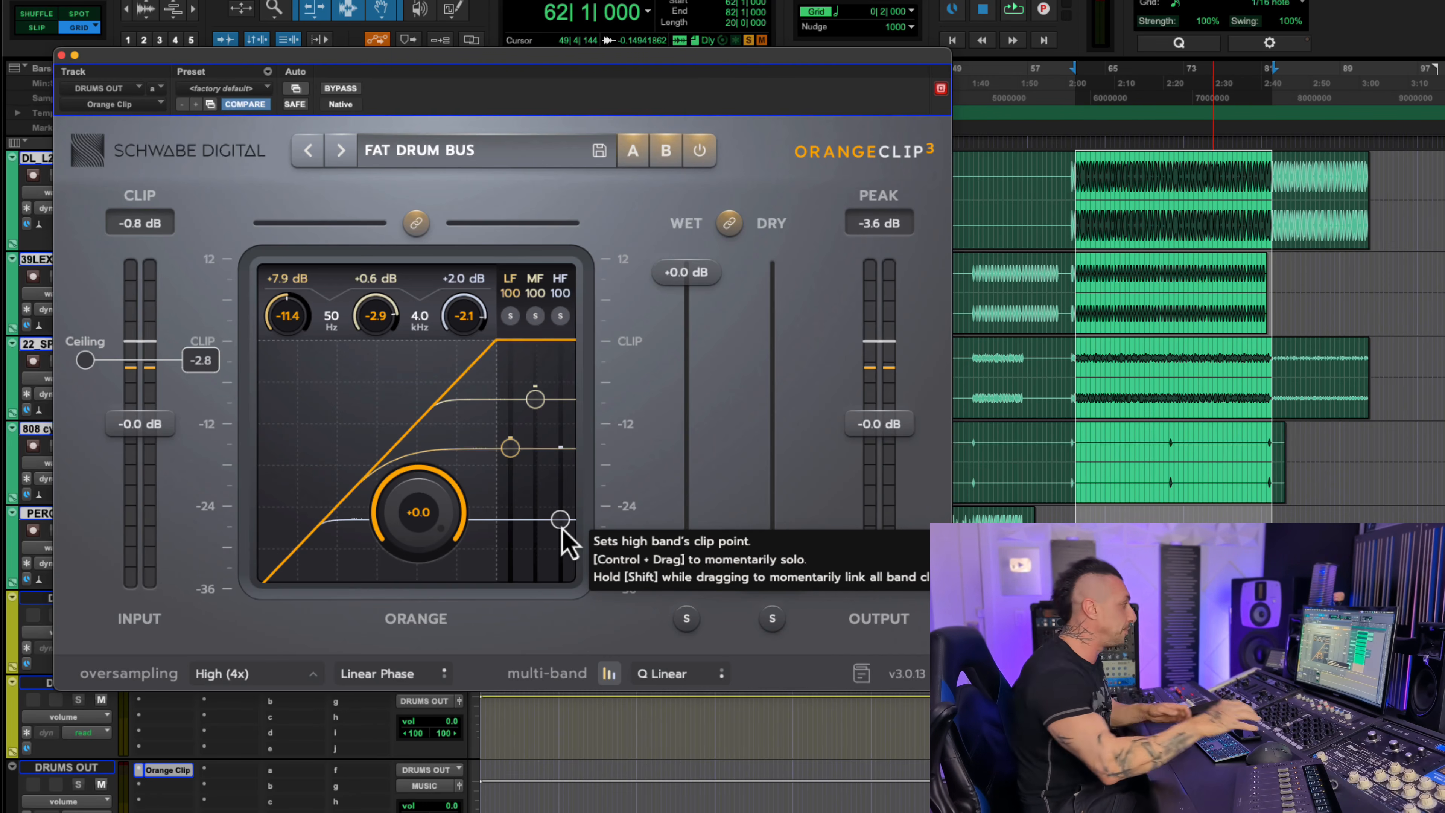
pyautogui.press('space')
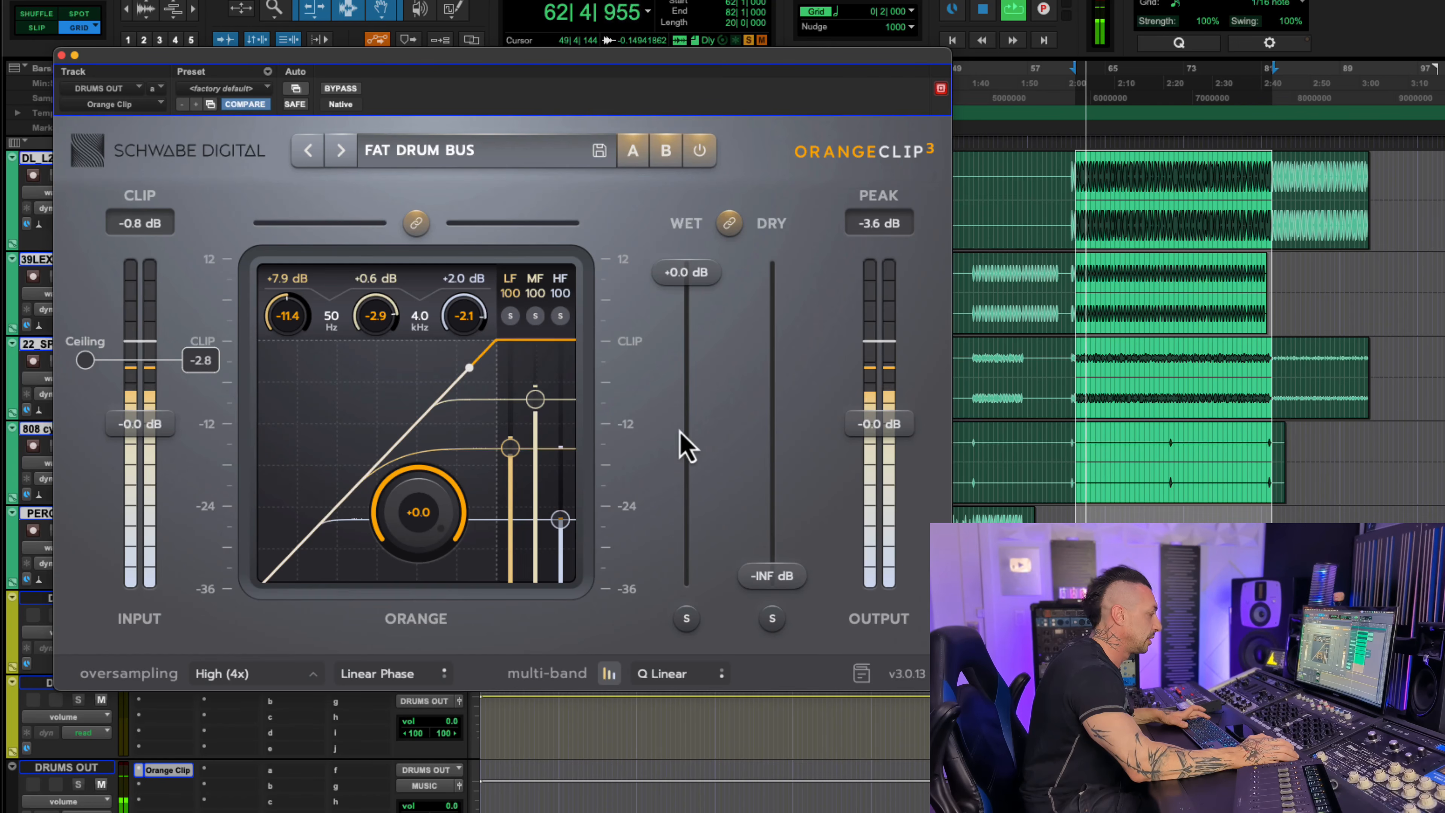
pyautogui.click(340, 89)
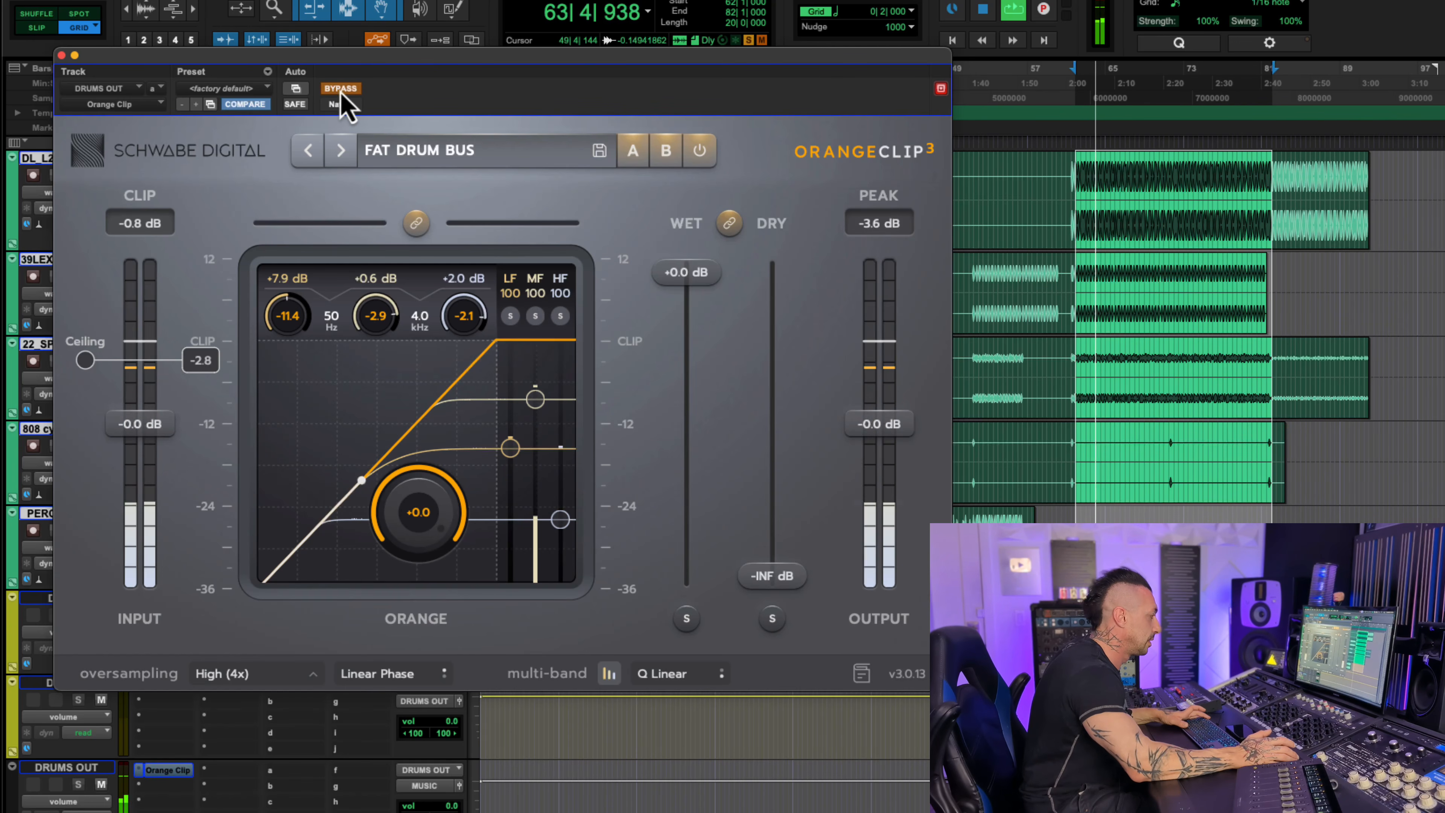
pyautogui.click(340, 89)
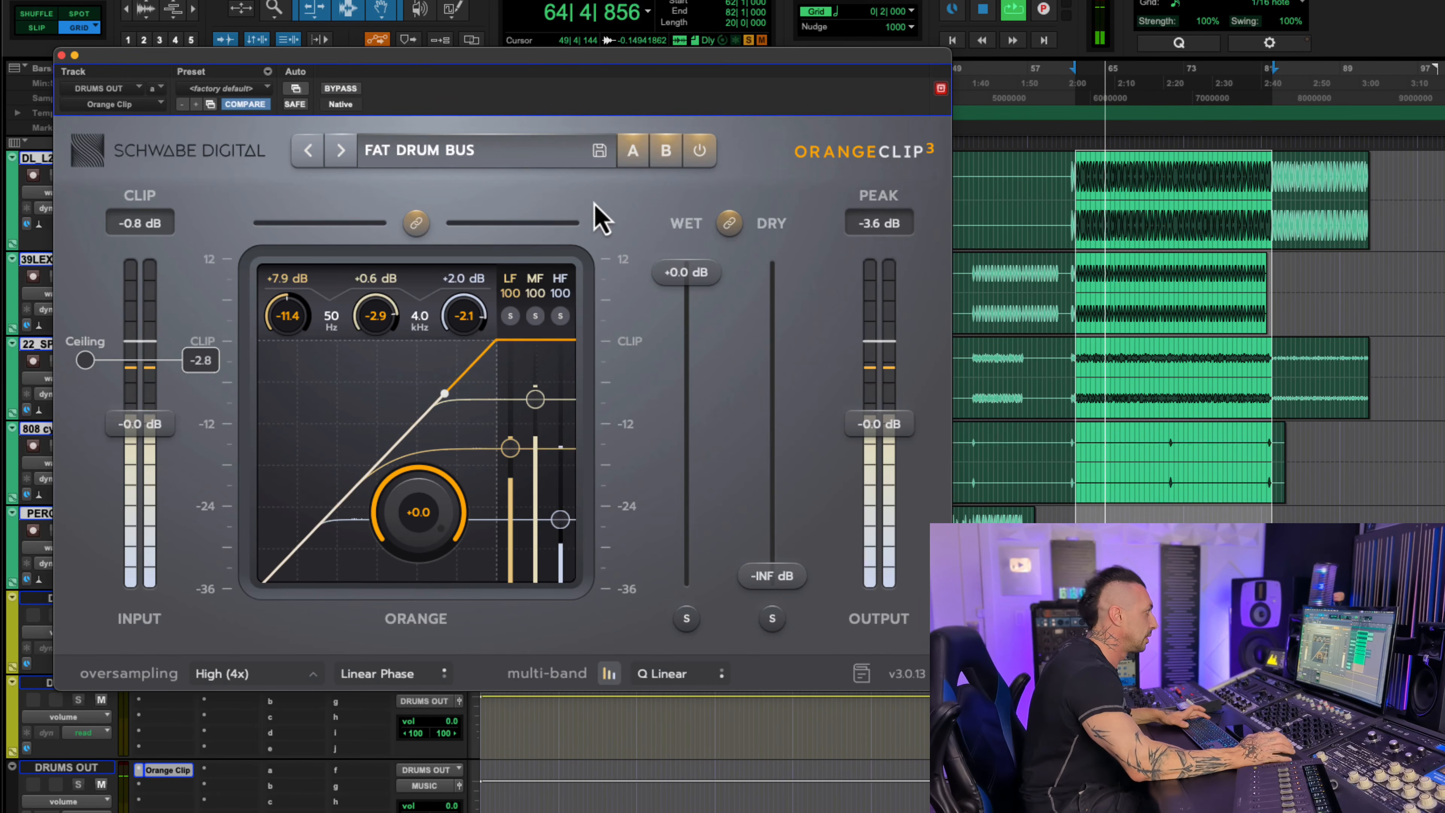
pyautogui.press('space')
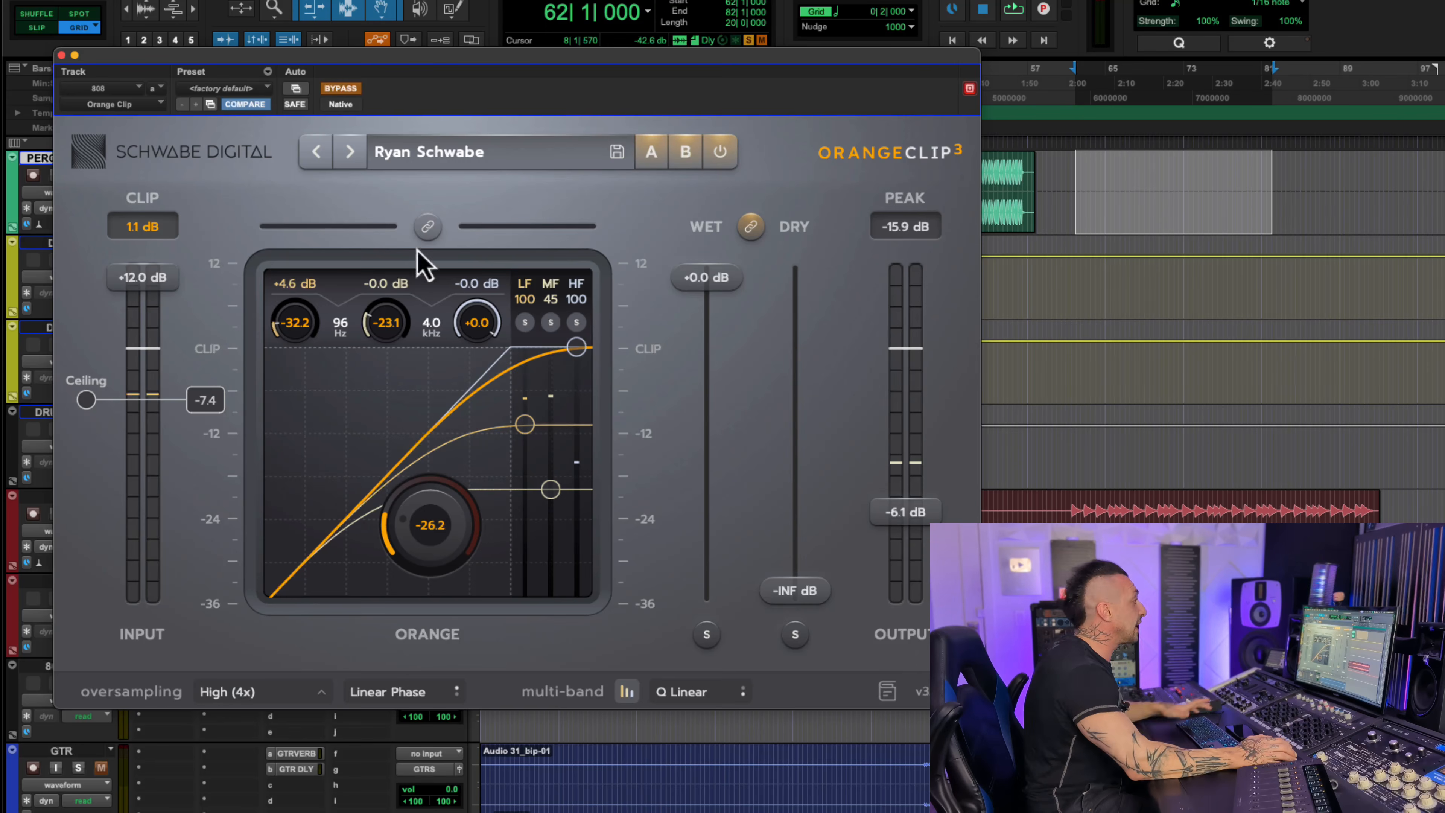
# Step: Play the 808 track and enable its Orange Clip, toggling the bypass to compare the sound
pyautogui.moveTo(233, 55)
pyautogui.mouseDown()
pyautogui.moveTo(288, 65)
pyautogui.moveTo(236, 58)
pyautogui.mouseUp()
pyautogui.press('space')
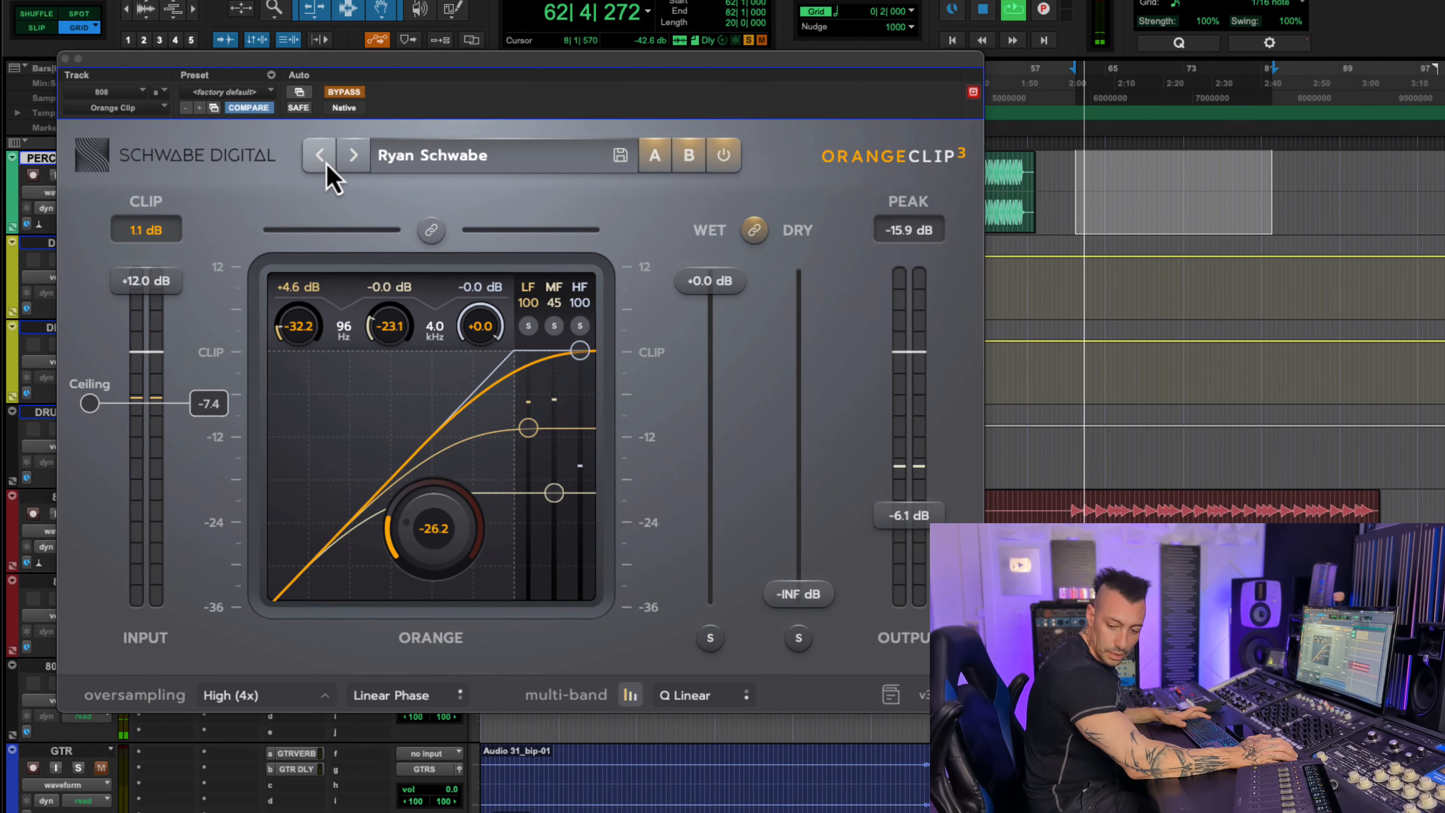
pyautogui.click(350, 93)
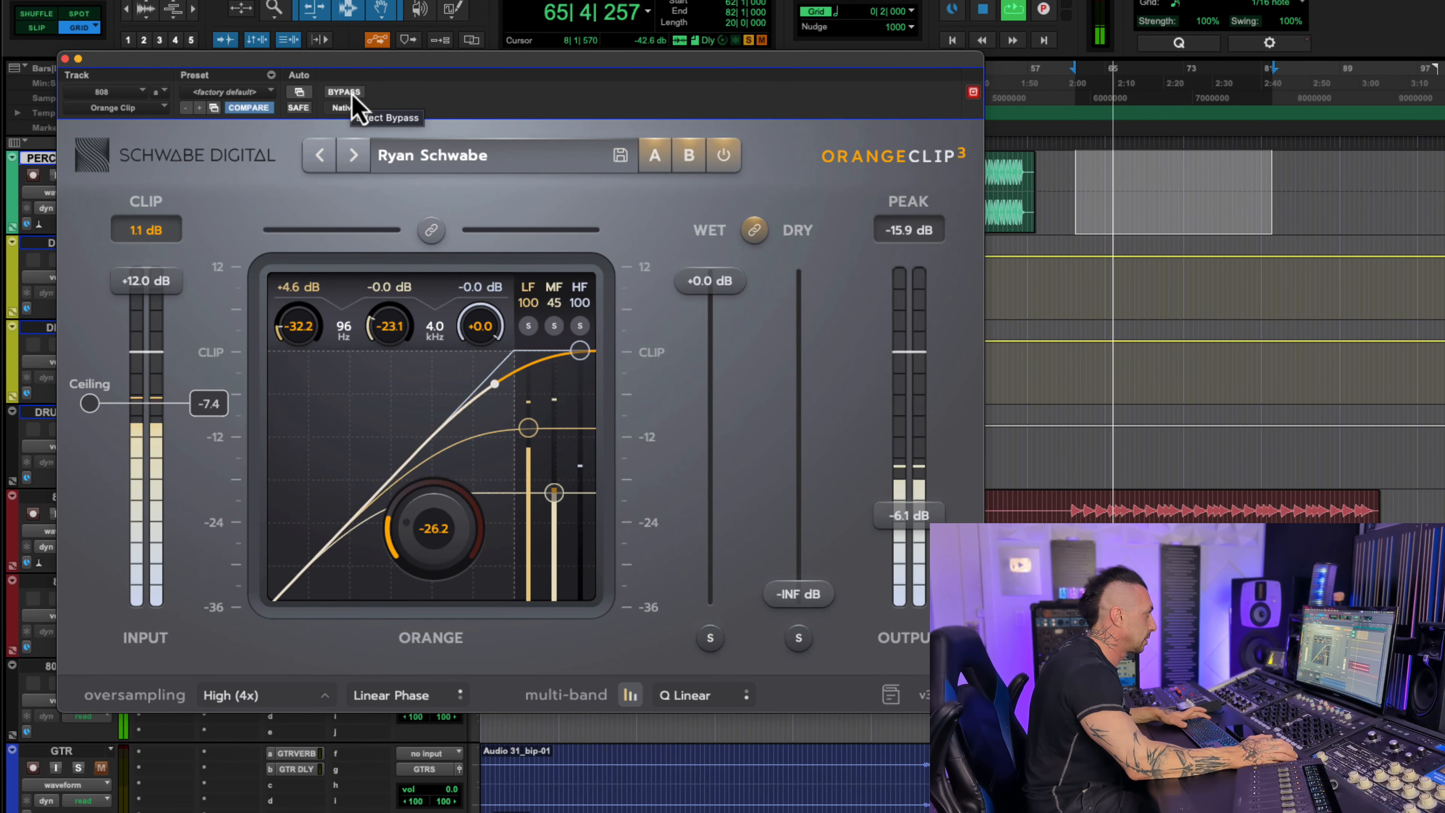
pyautogui.click(350, 93)
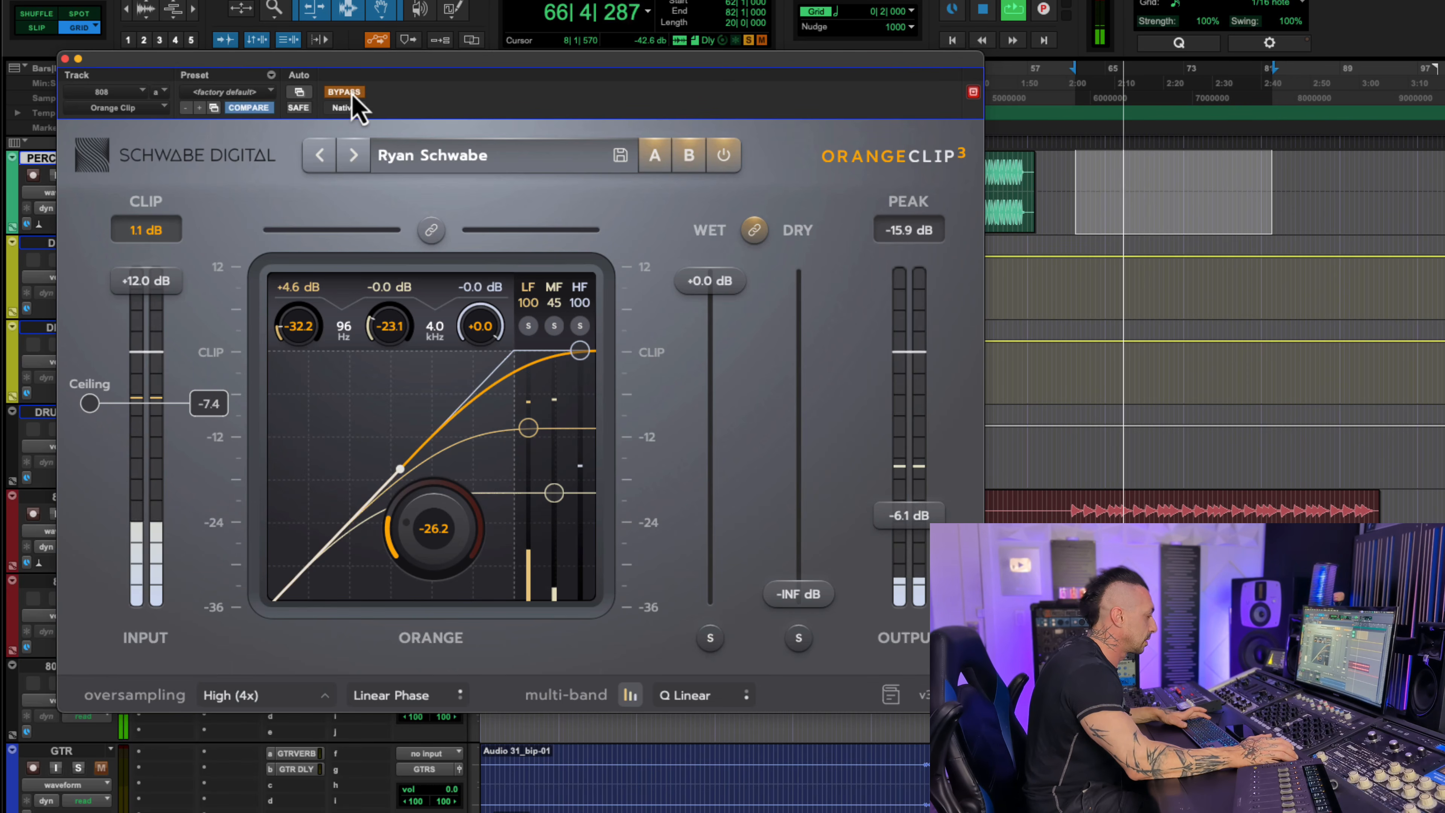
pyautogui.click(351, 93)
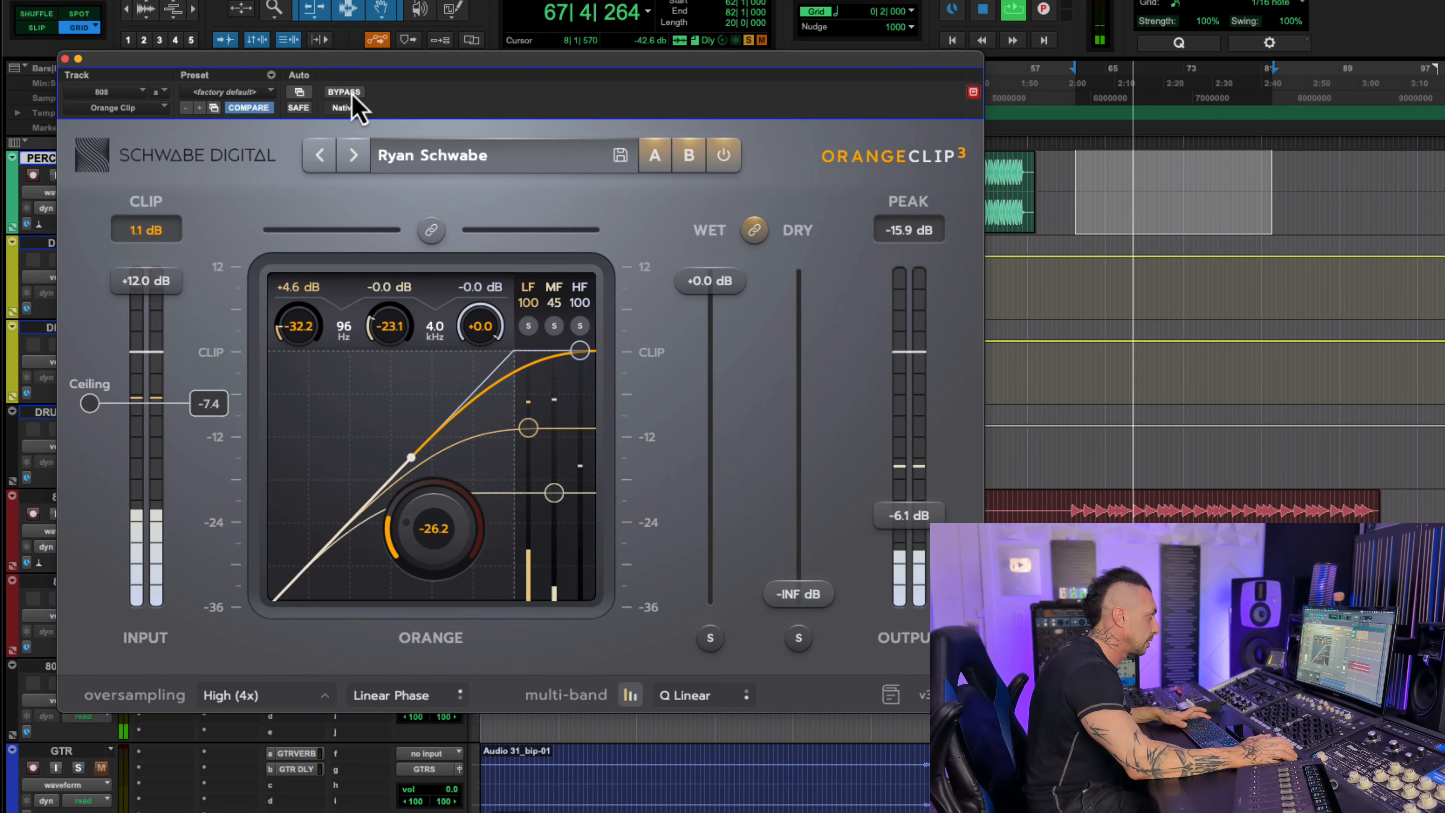
pyautogui.press('space')
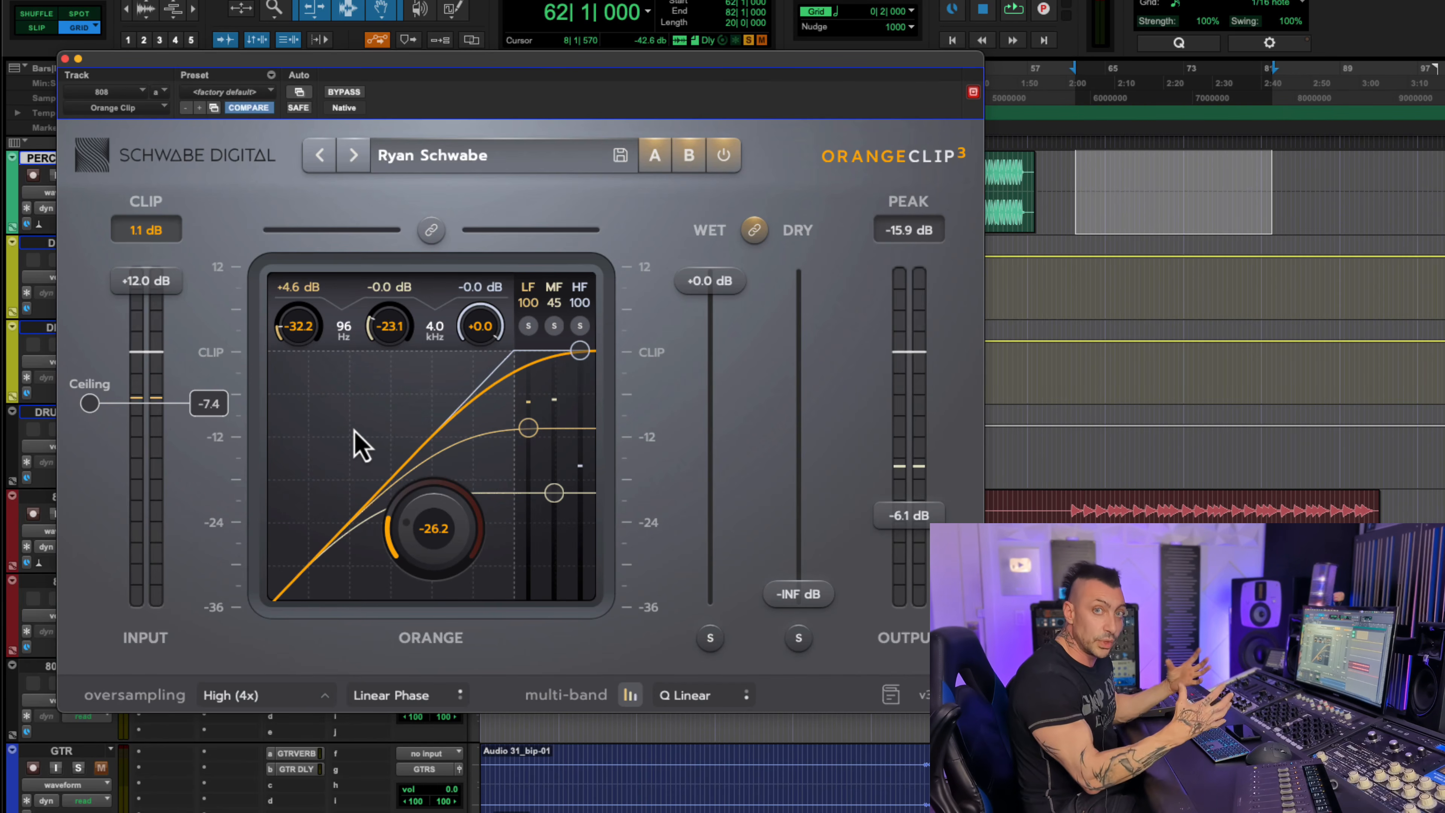
# Step: Replay the 808 and compare it once more with Orange Clip bypassed and active
pyautogui.press('space')
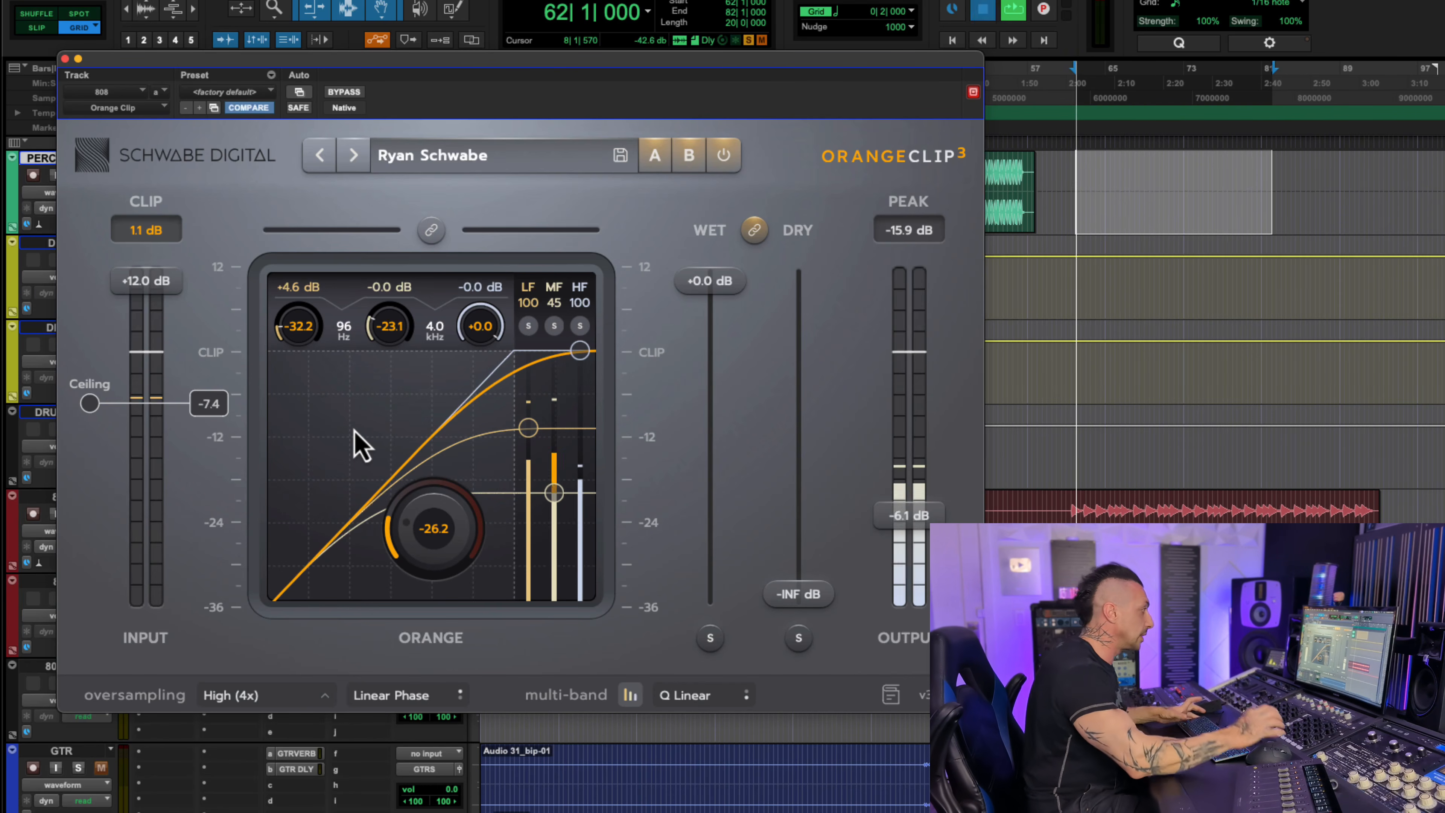
pyautogui.click(348, 94)
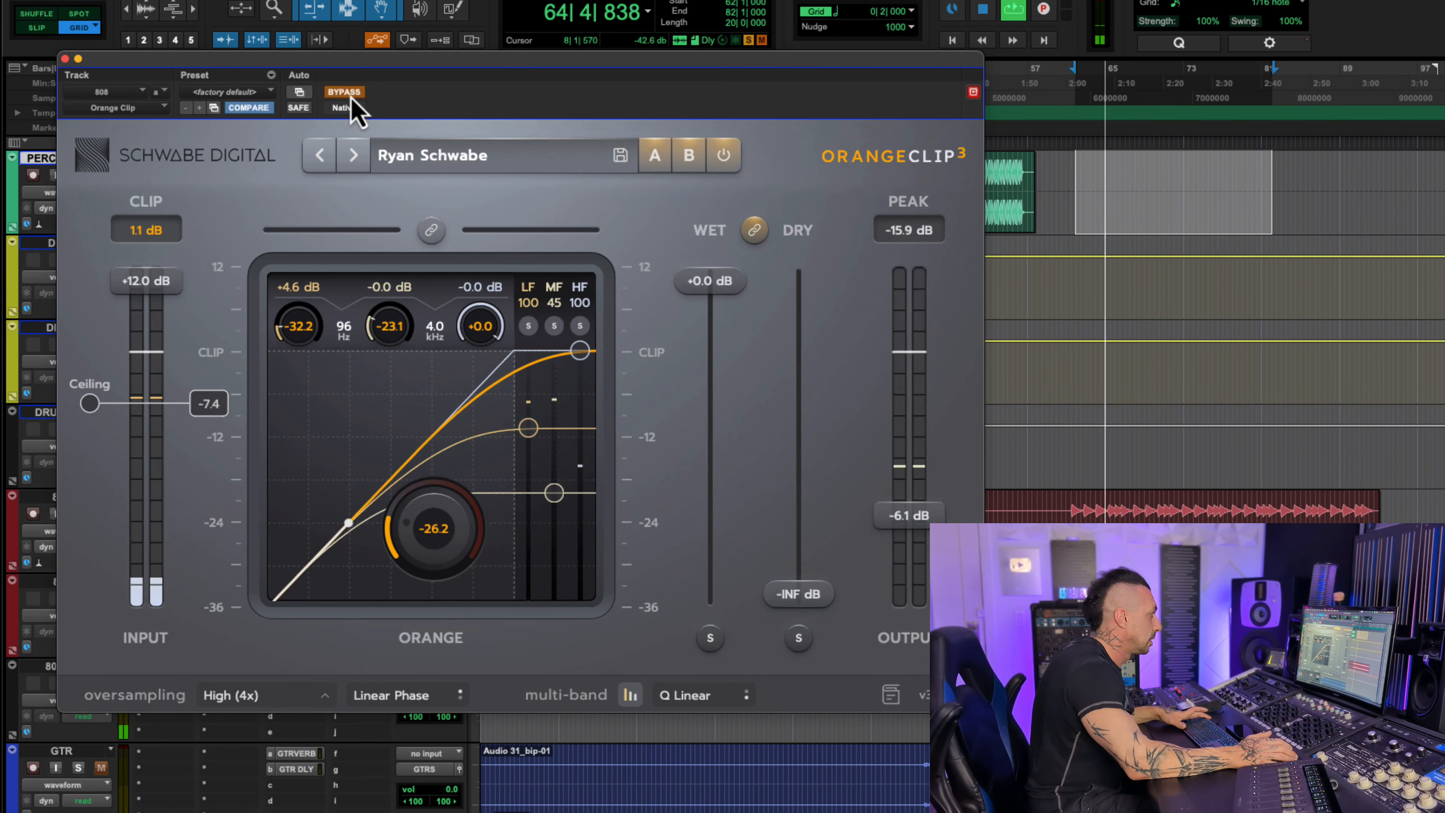
pyautogui.click(348, 94)
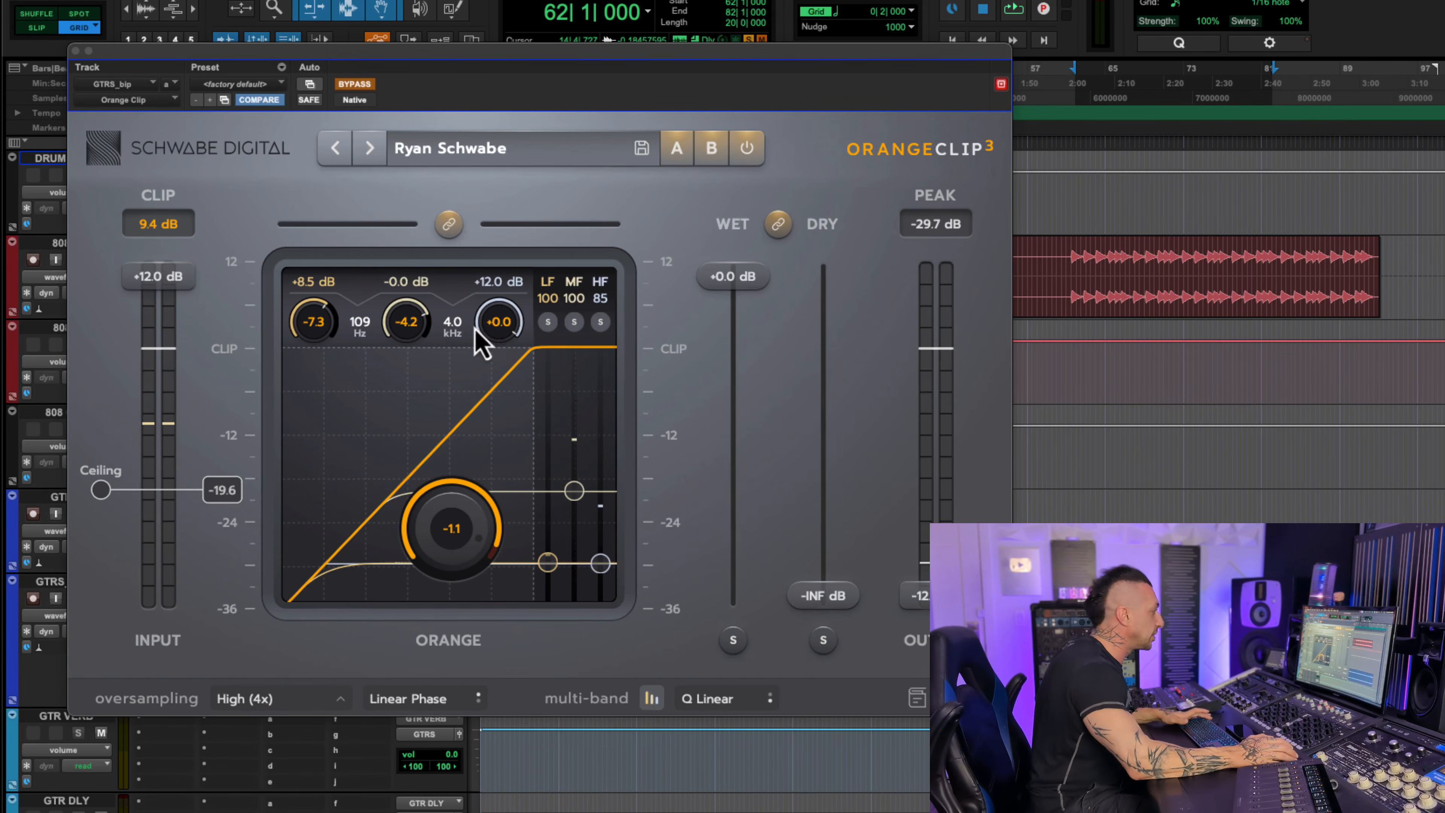
# Step: Play the guitar track and enable its Orange Clip, toggling the bypass to compare the sound
pyautogui.press('space')
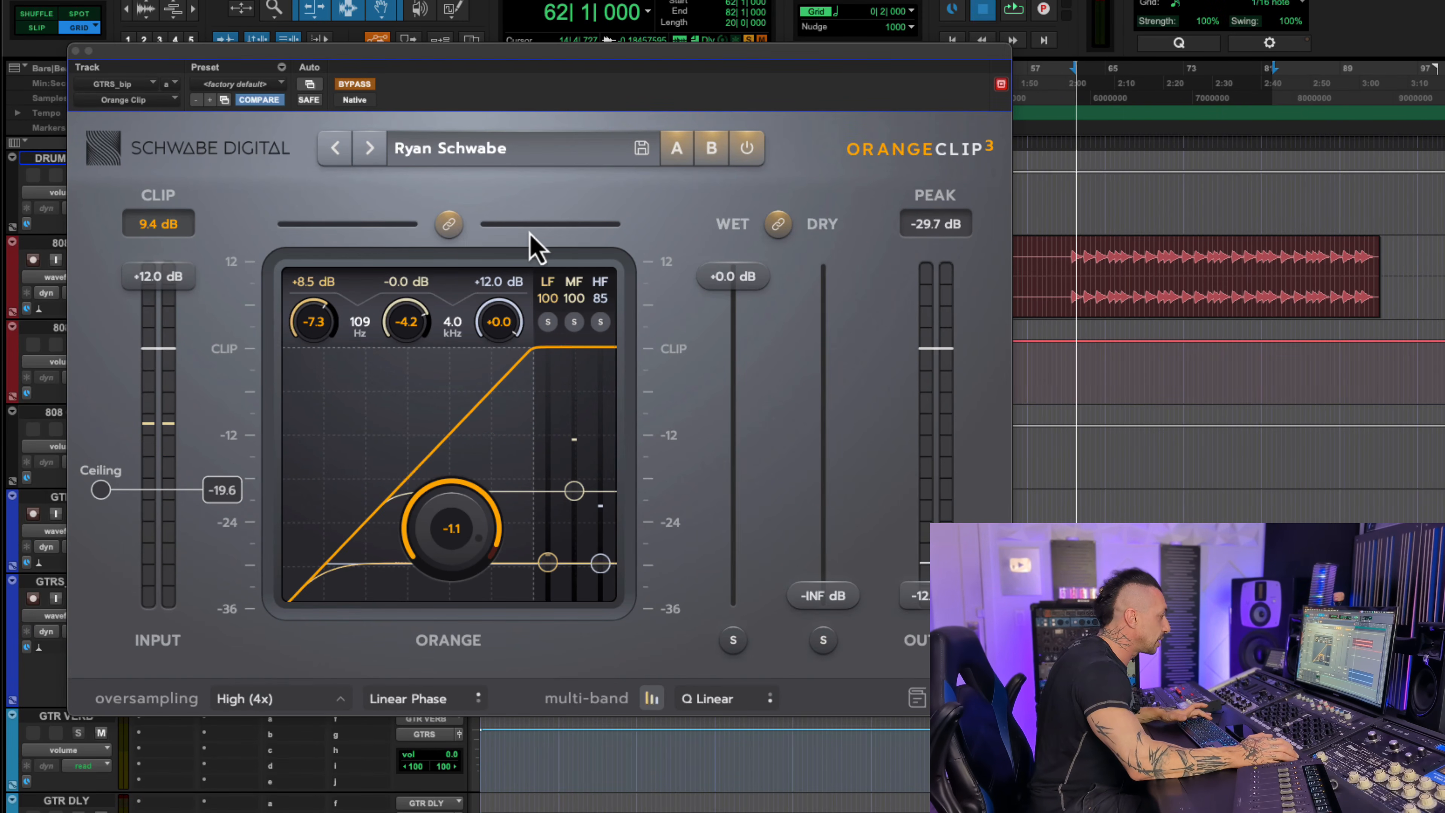
pyautogui.click(350, 87)
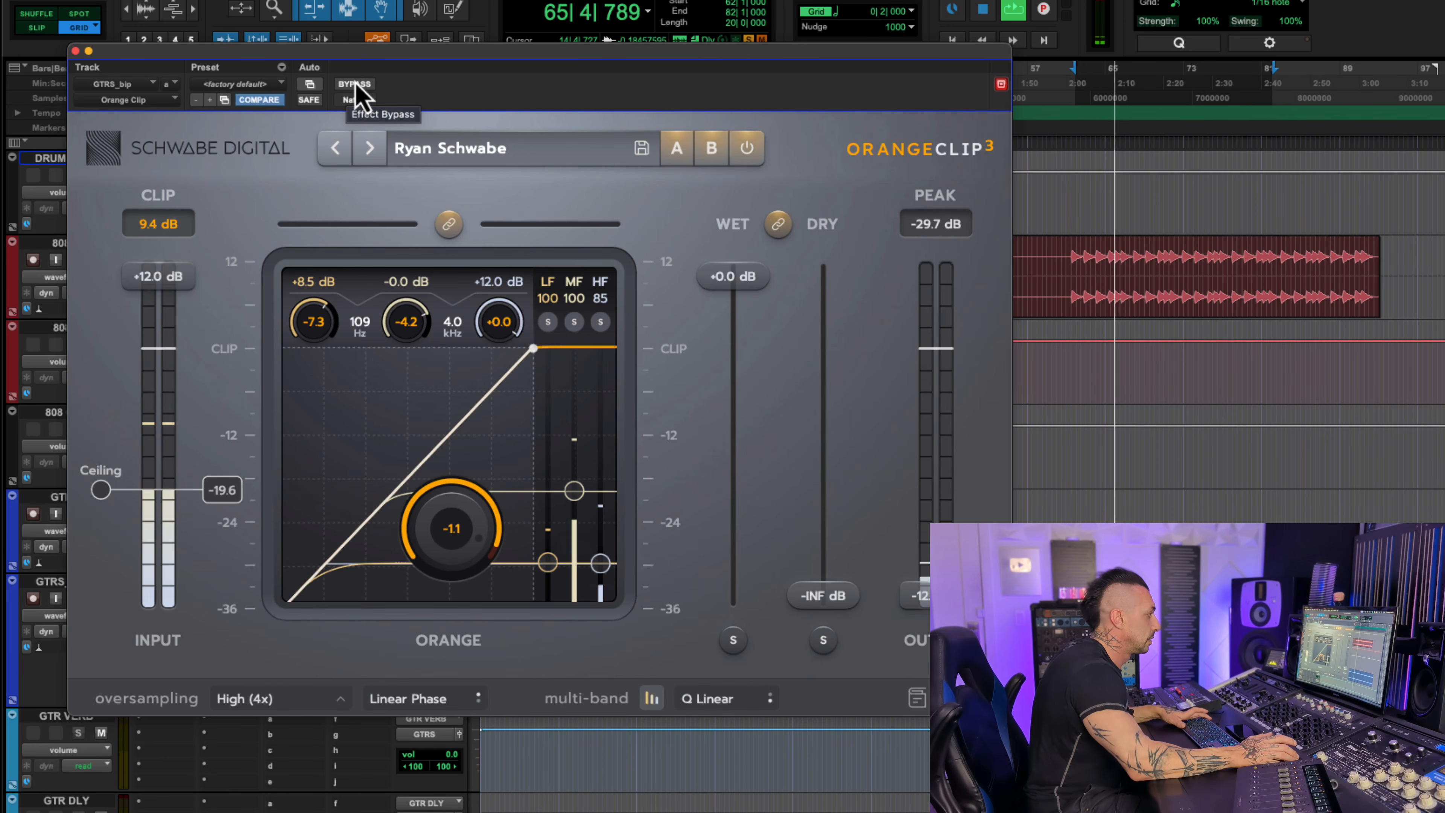
pyautogui.click(355, 85)
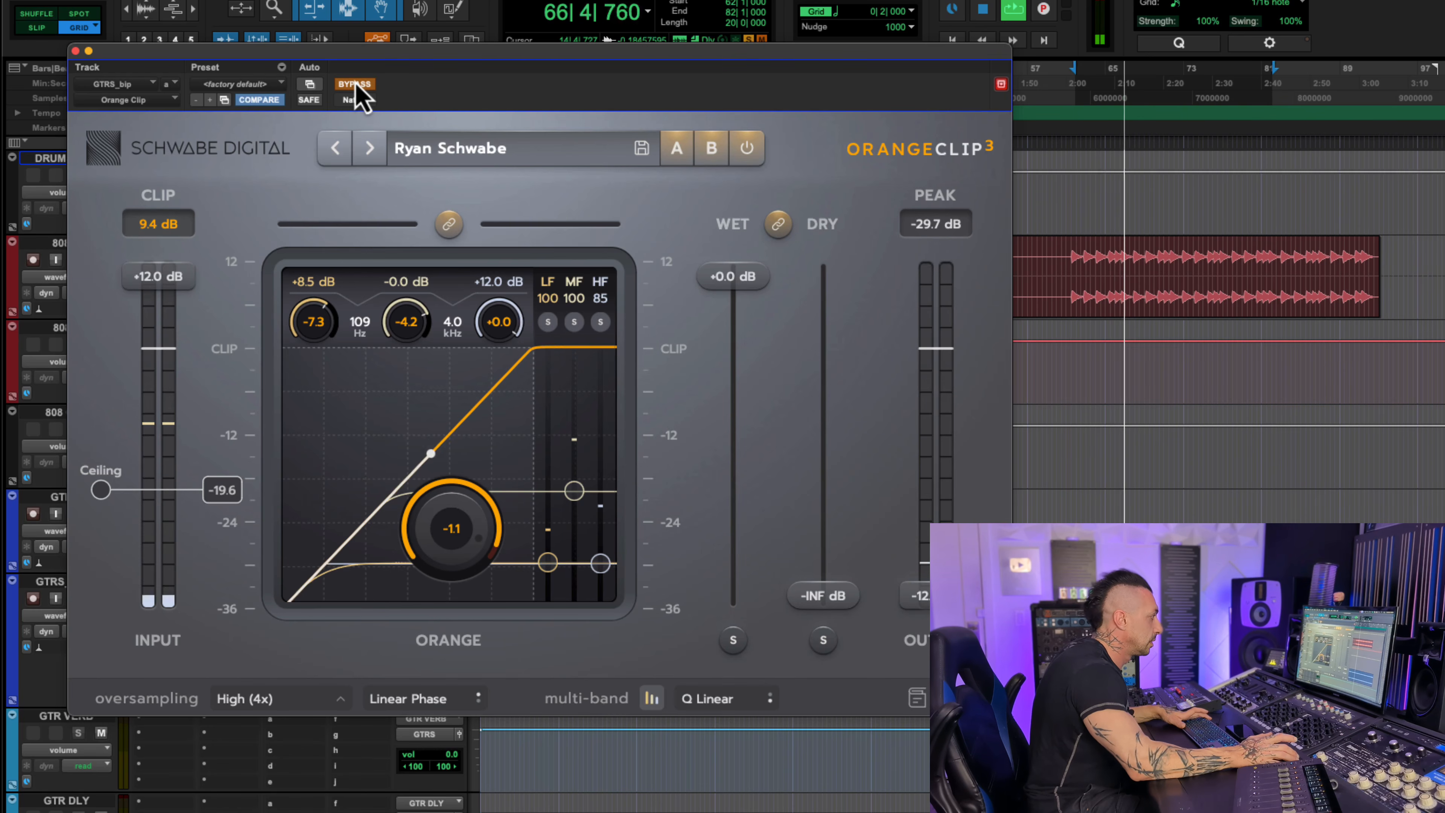
pyautogui.click(354, 84)
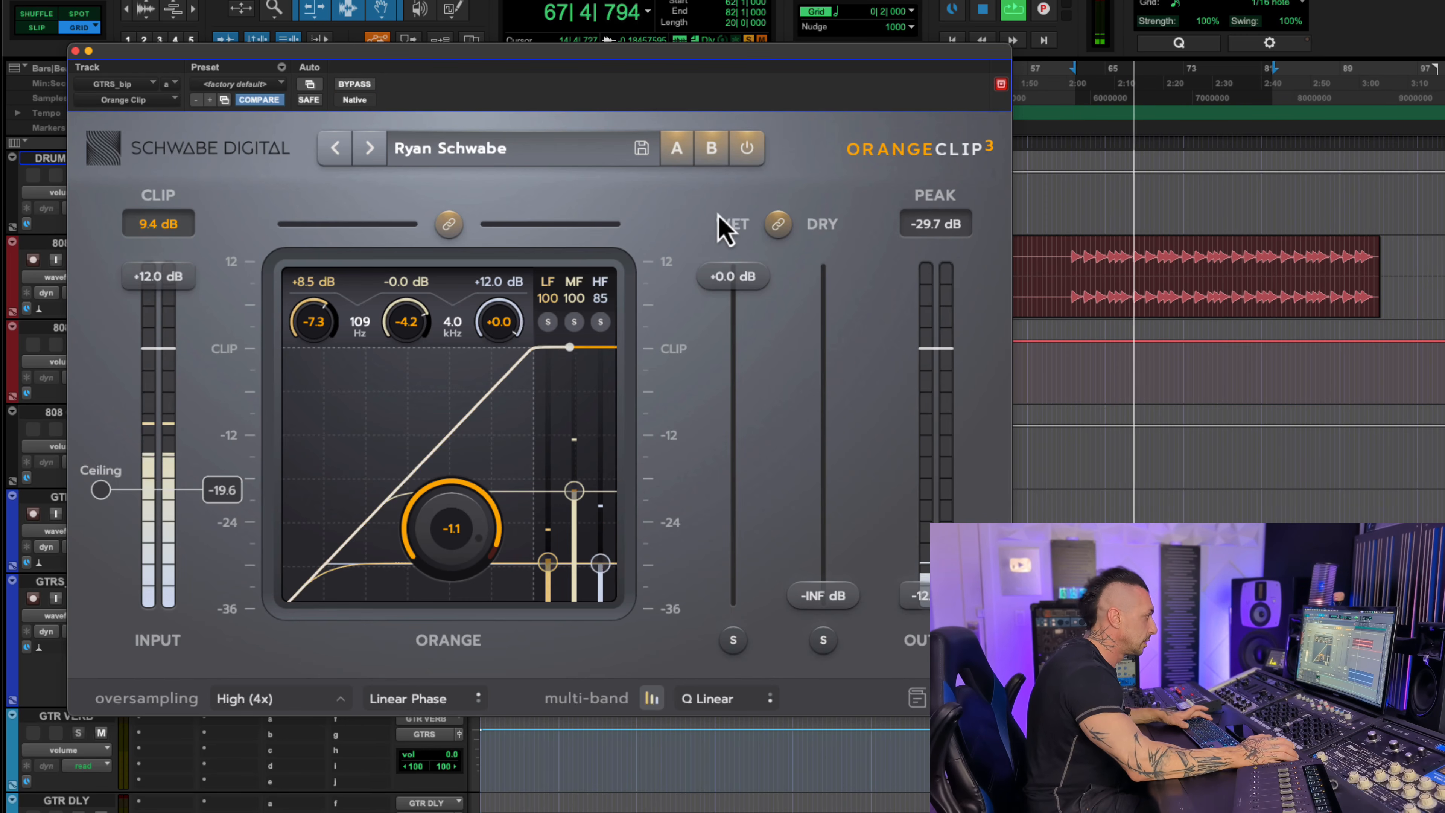
pyautogui.press('space')
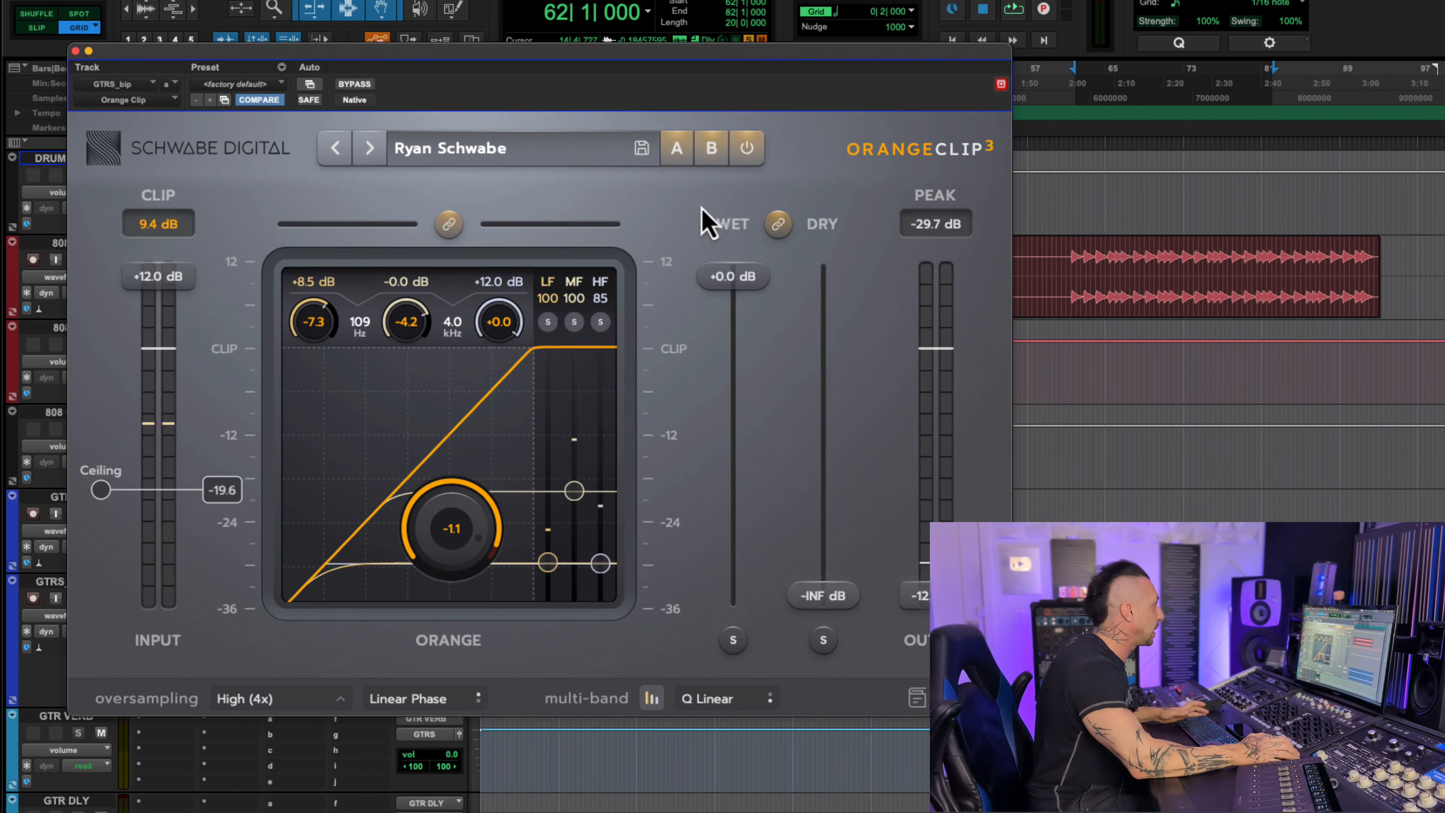
# Step: Play the keys 1 track and enable its Orange Clip, toggling the bypass to compare the sound
pyautogui.click(146, 7)
pyautogui.click(146, 7)
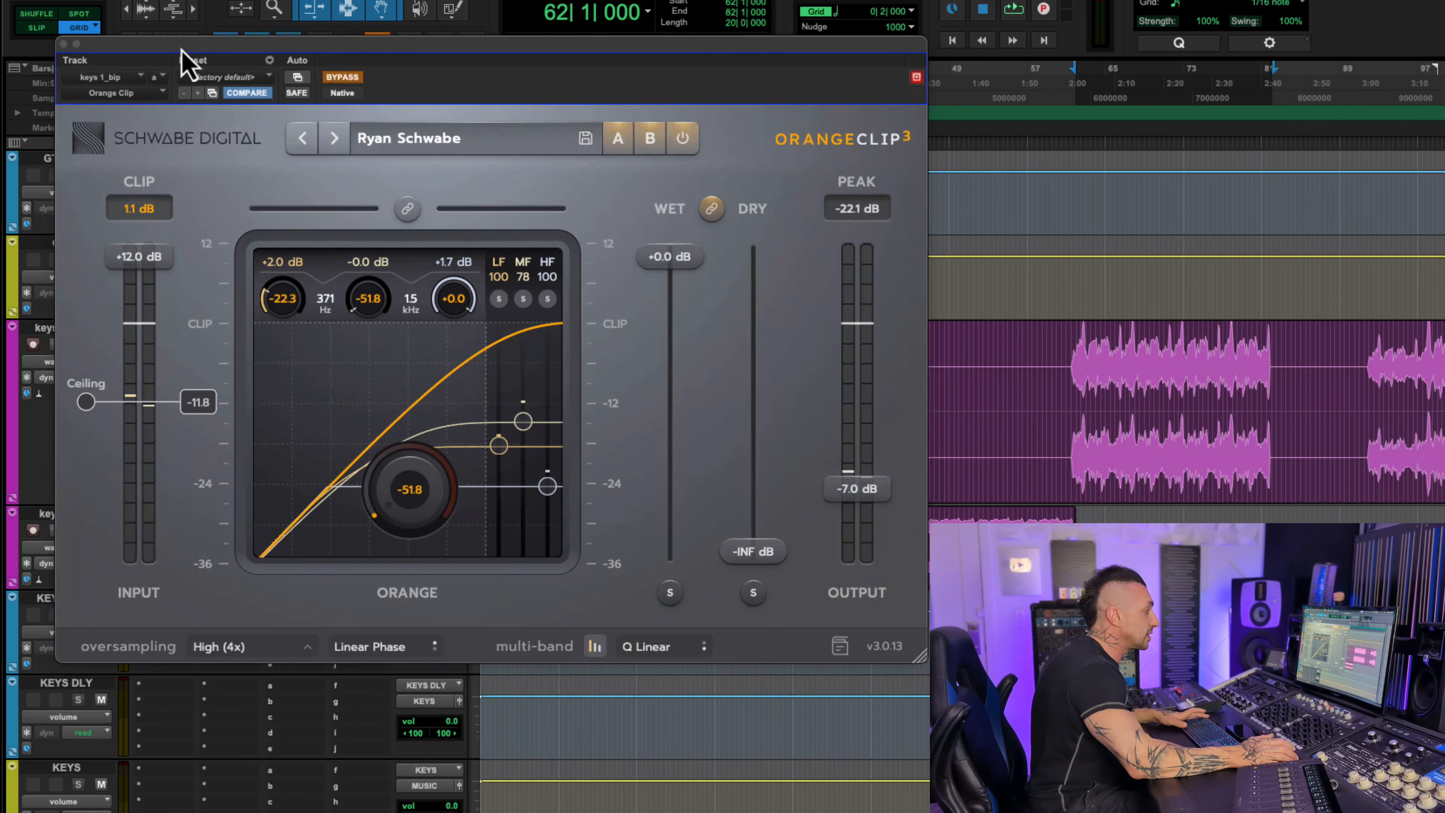
pyautogui.press('space')
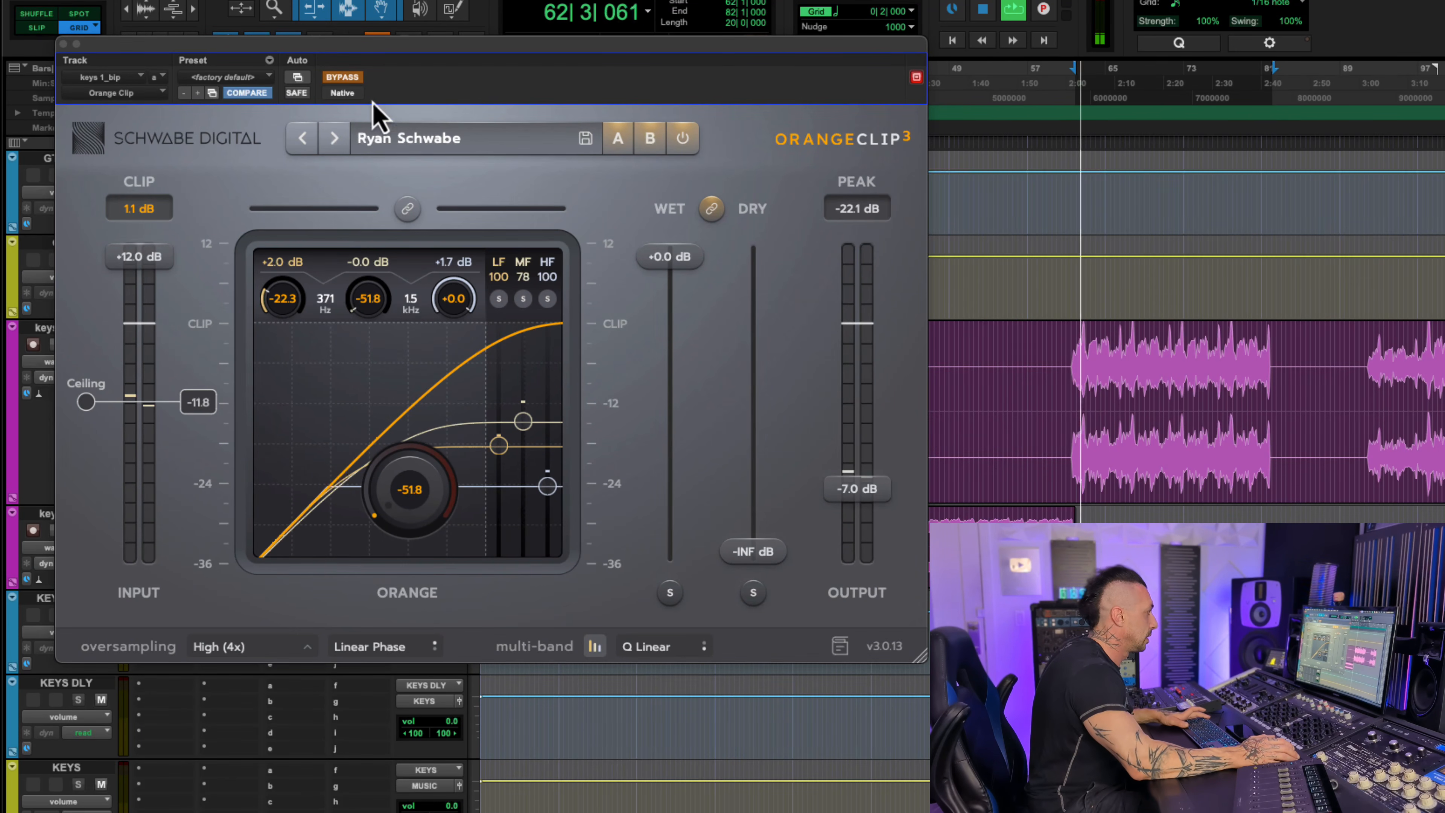
pyautogui.click(353, 81)
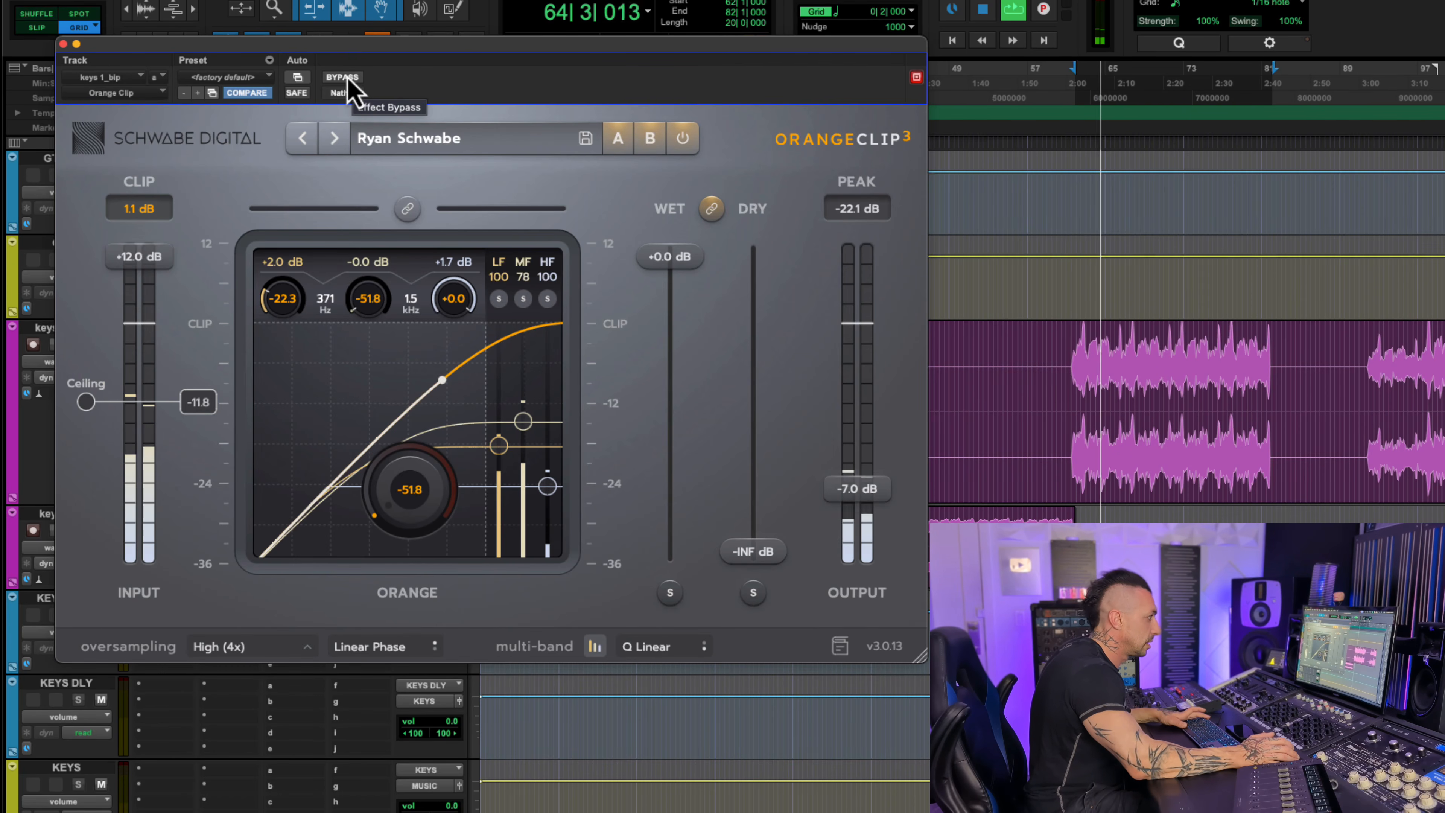
pyautogui.click(347, 78)
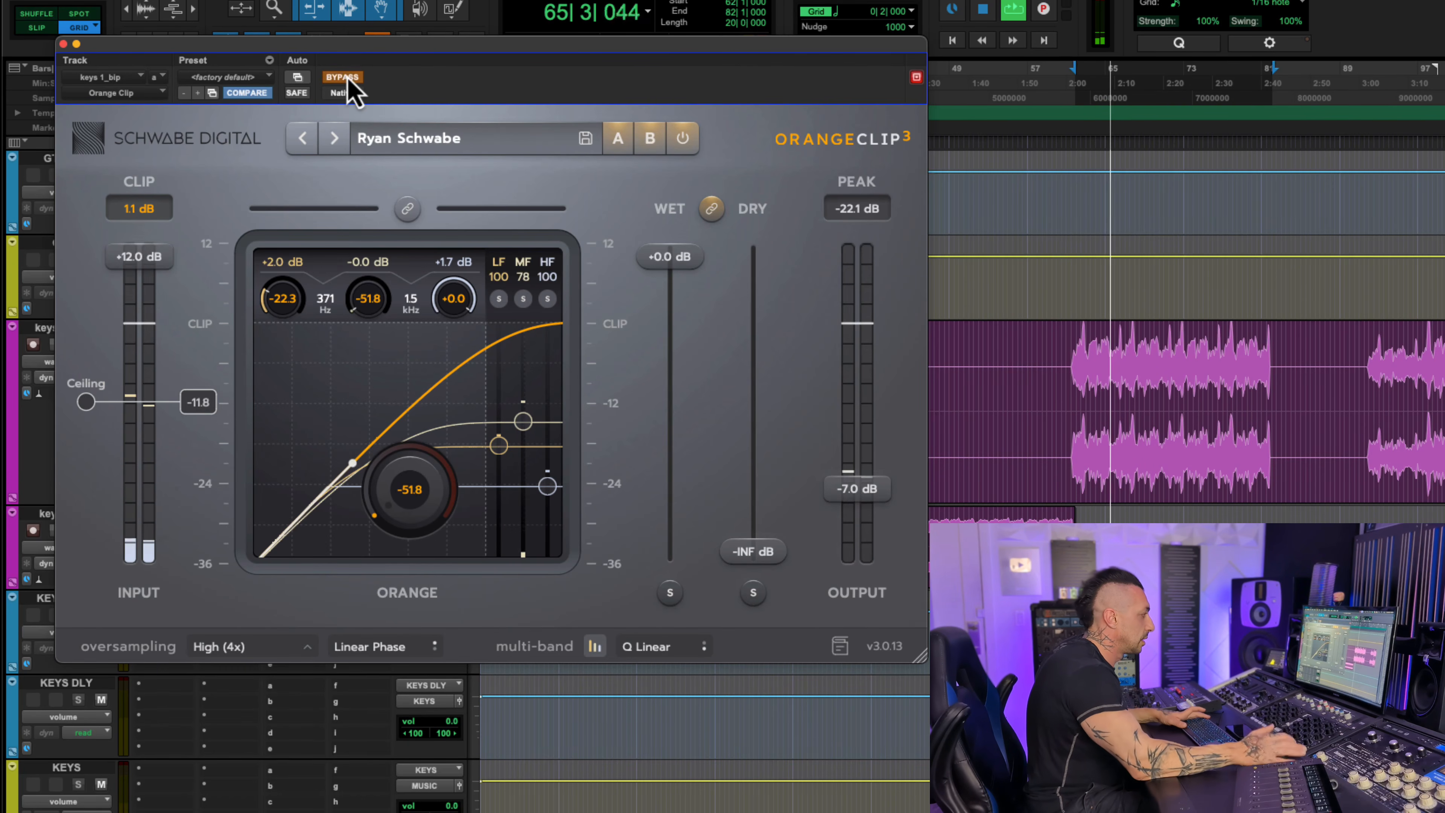
pyautogui.click(345, 78)
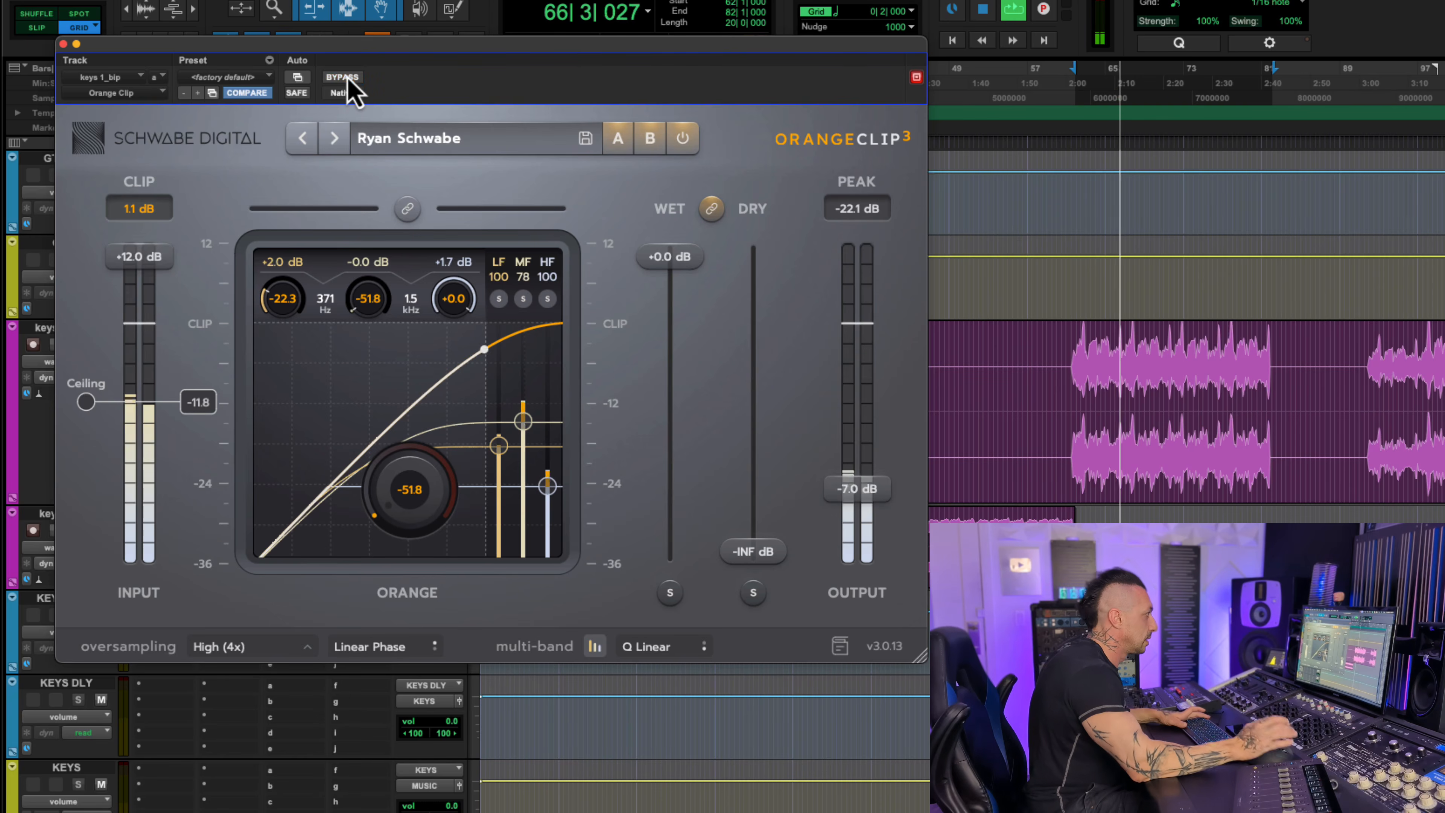
pyautogui.press('space')
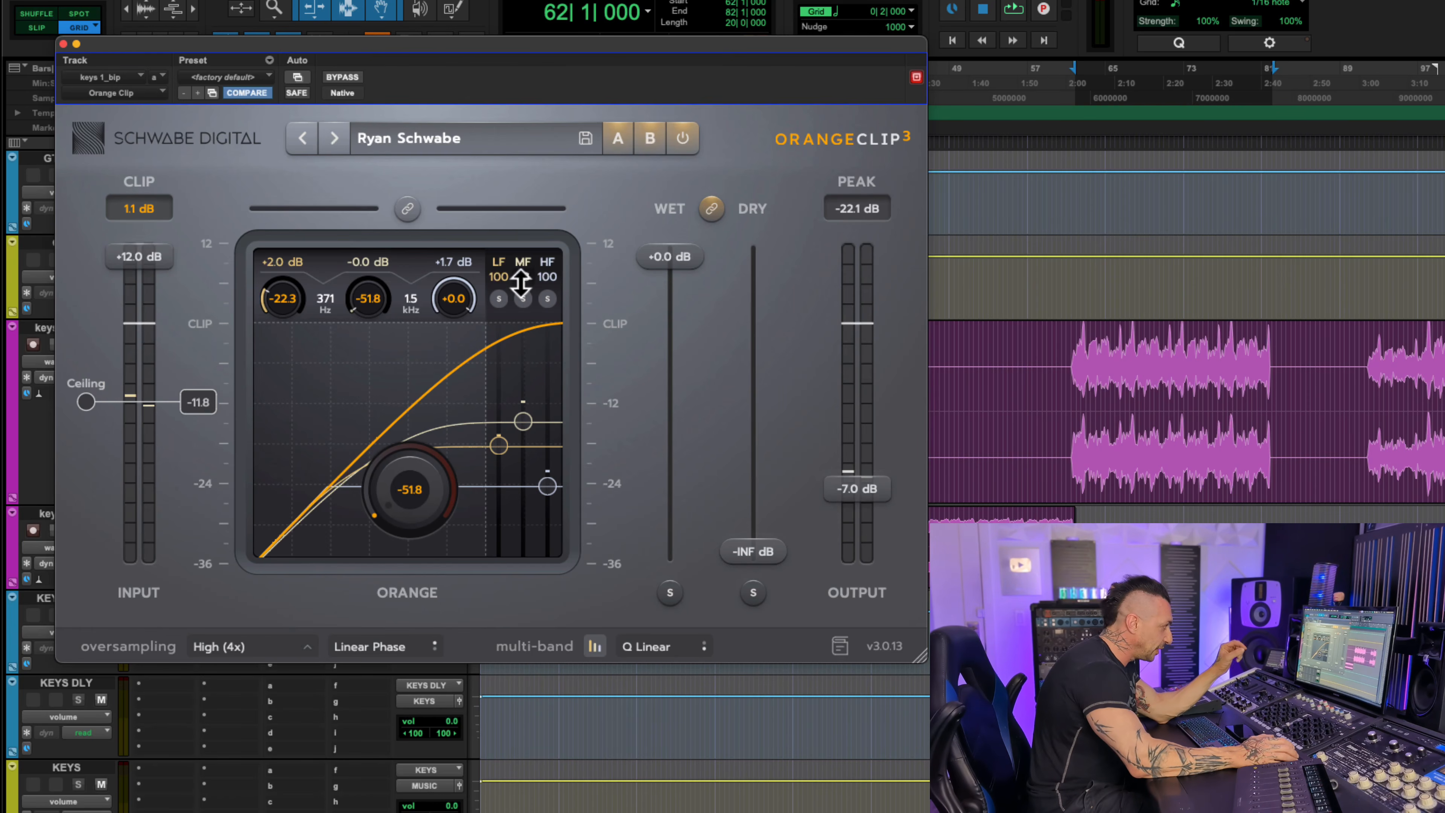
# Step: Replay the keys and compare once more with Orange Clip bypassed and active, keeping the mid-band mix at 78
pyautogui.moveTo(523, 279); pyautogui.dragTo(524, 287)
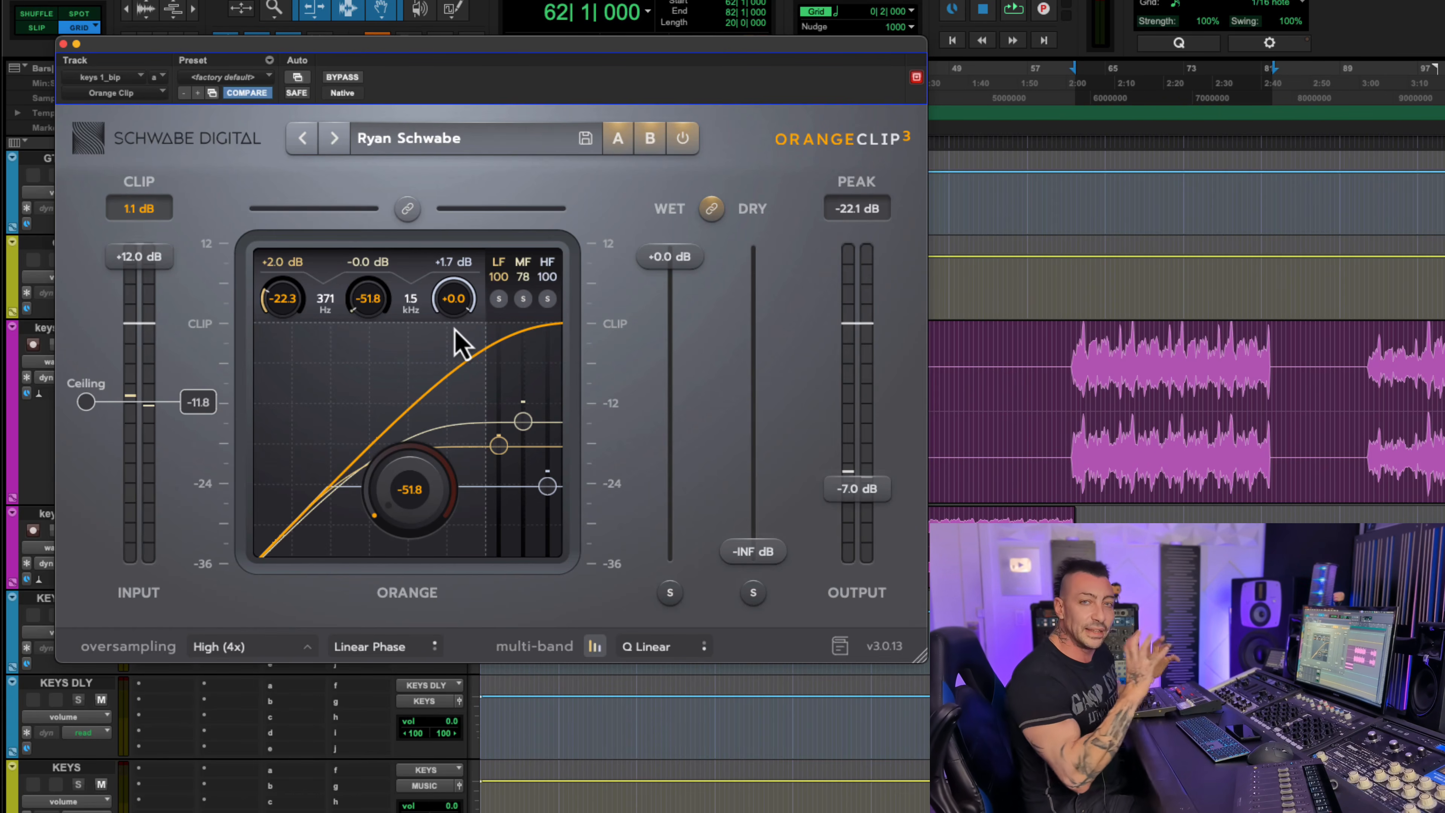
pyautogui.press('space')
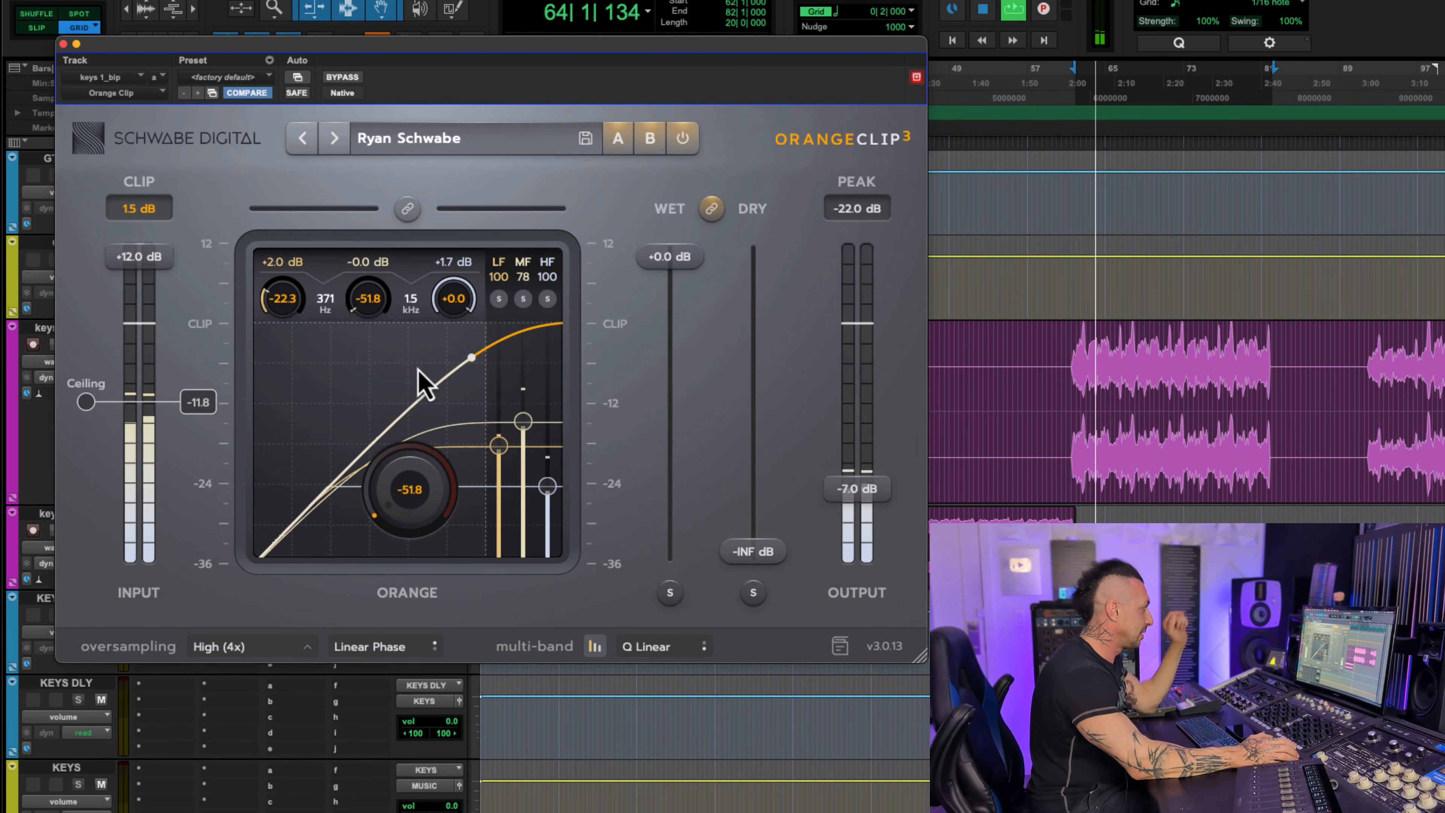
pyautogui.click(348, 79)
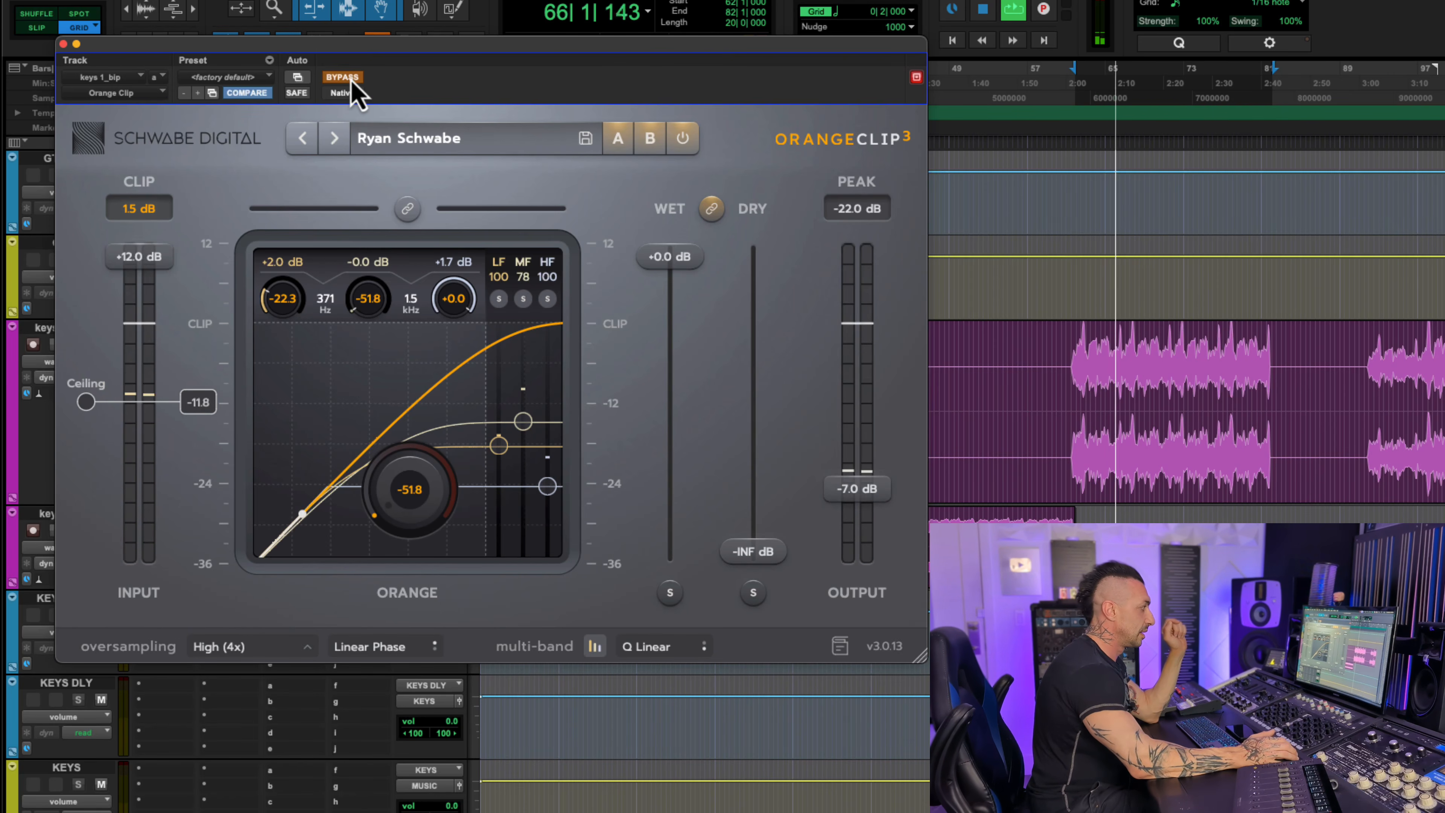
pyautogui.click(344, 78)
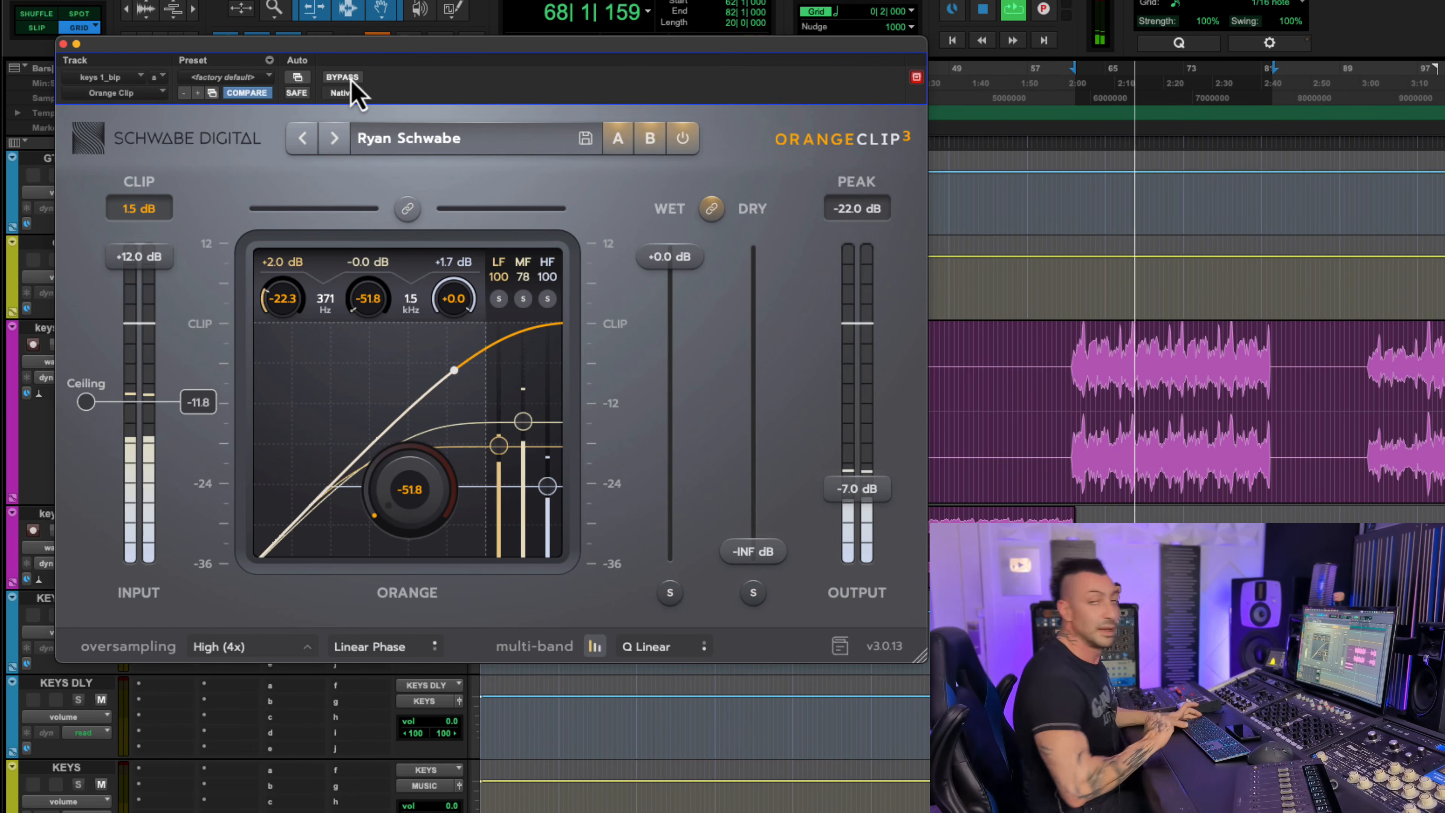
pyautogui.press('space')
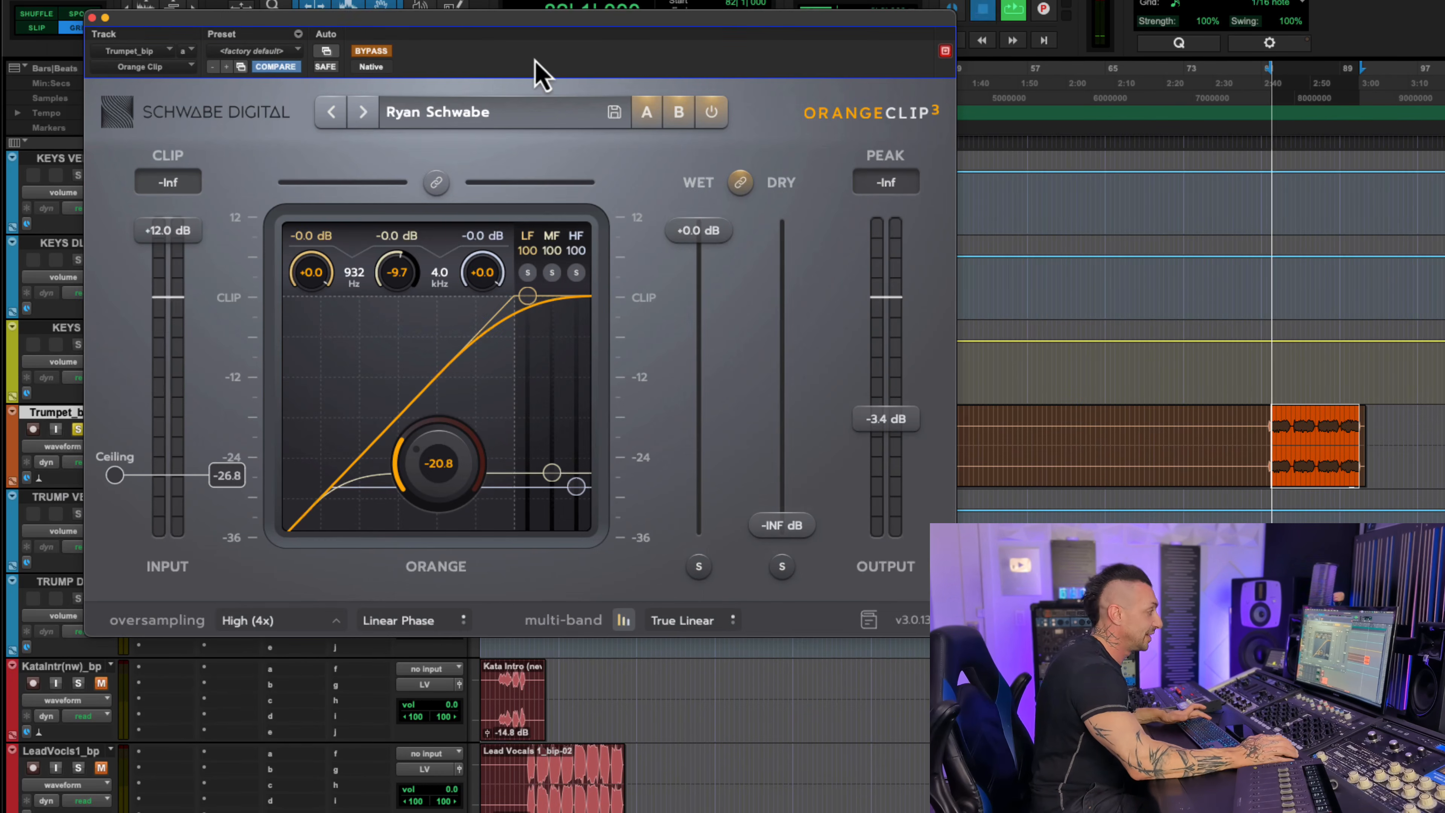
# Step: Play the trumpet section and enable its Orange Clip, toggling the bypass to compare the sound
pyautogui.press('space')
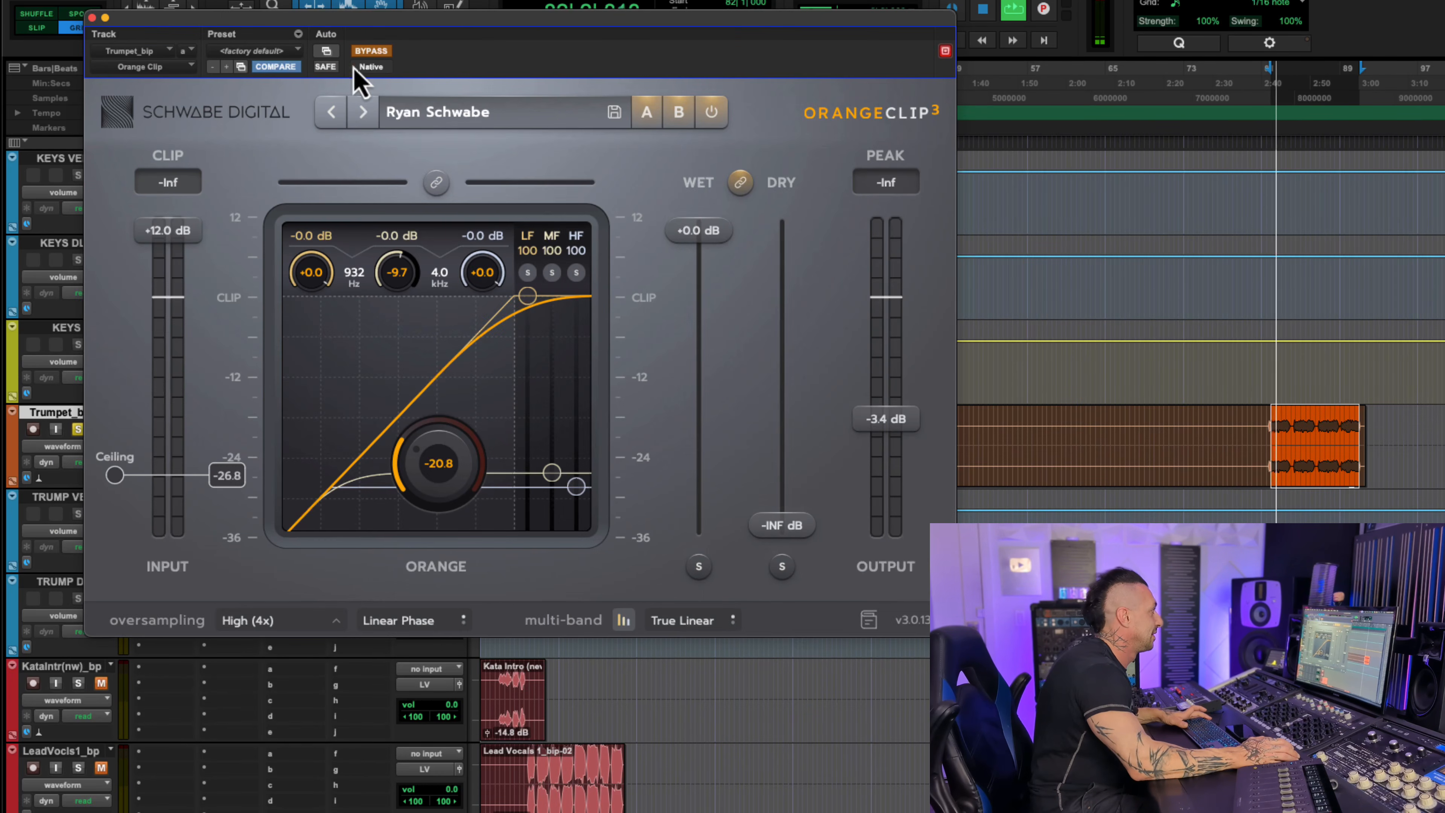
pyautogui.click(370, 51)
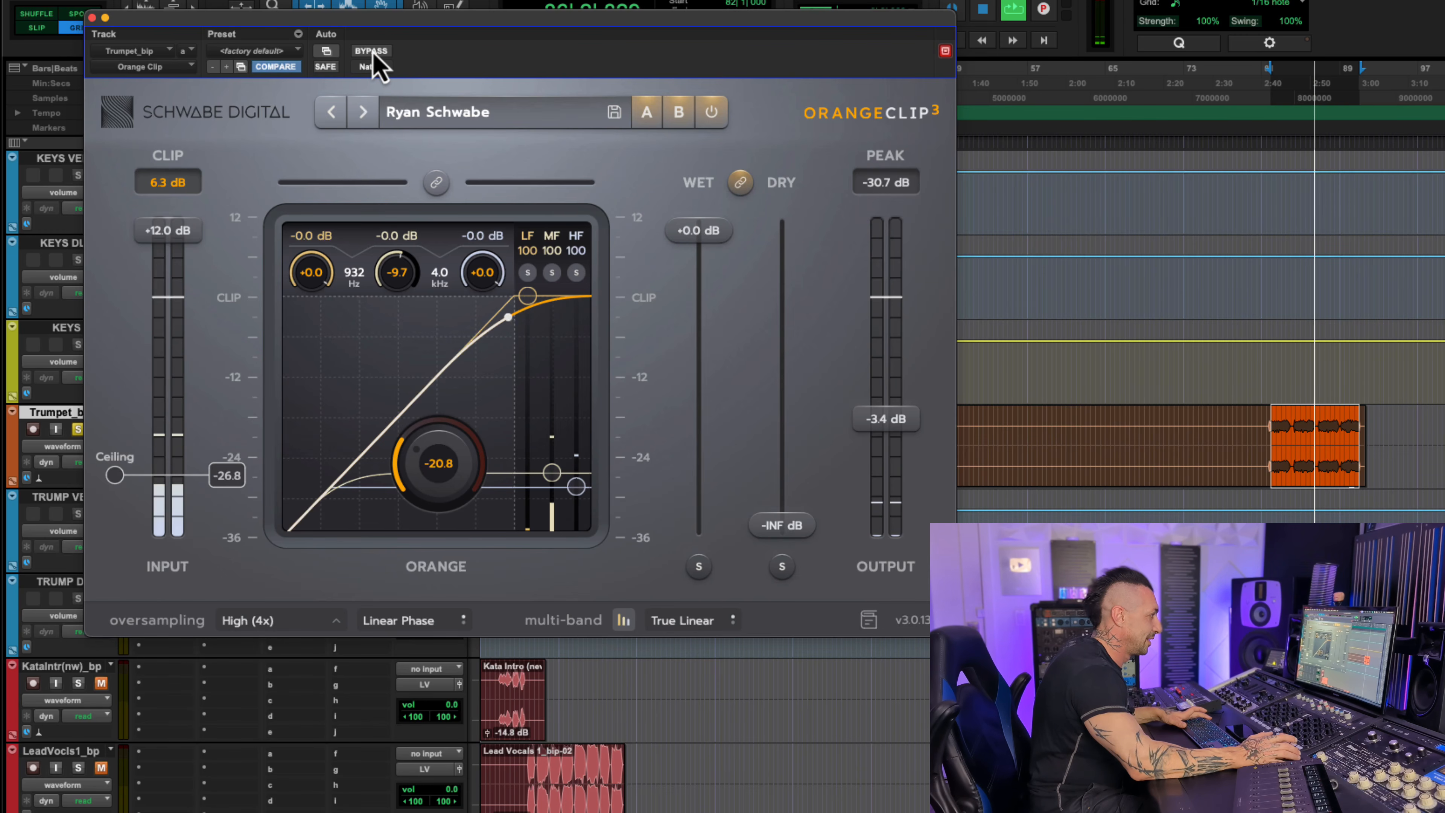
pyautogui.click(371, 51)
pyautogui.click(372, 52)
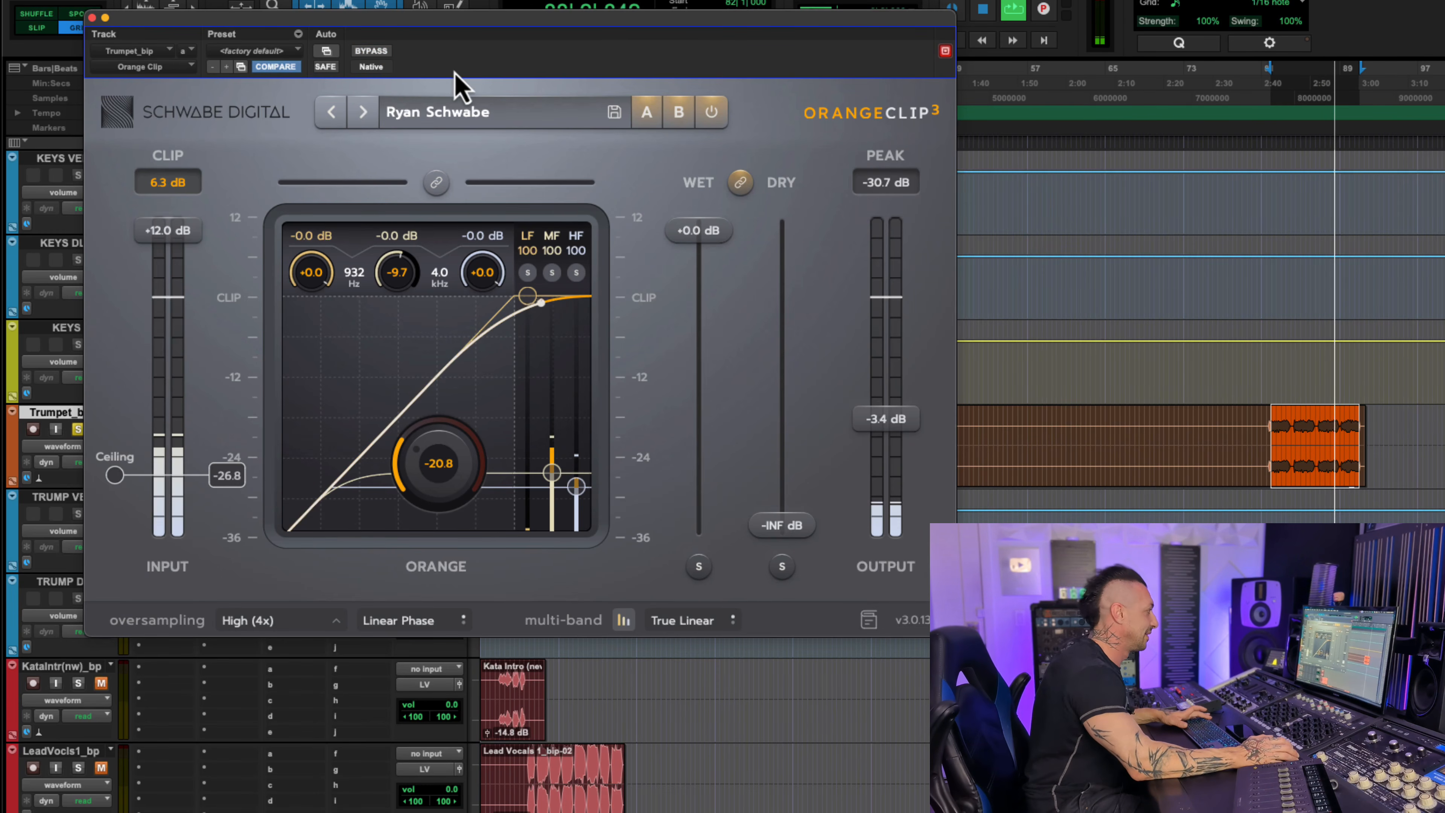
pyautogui.press('space')
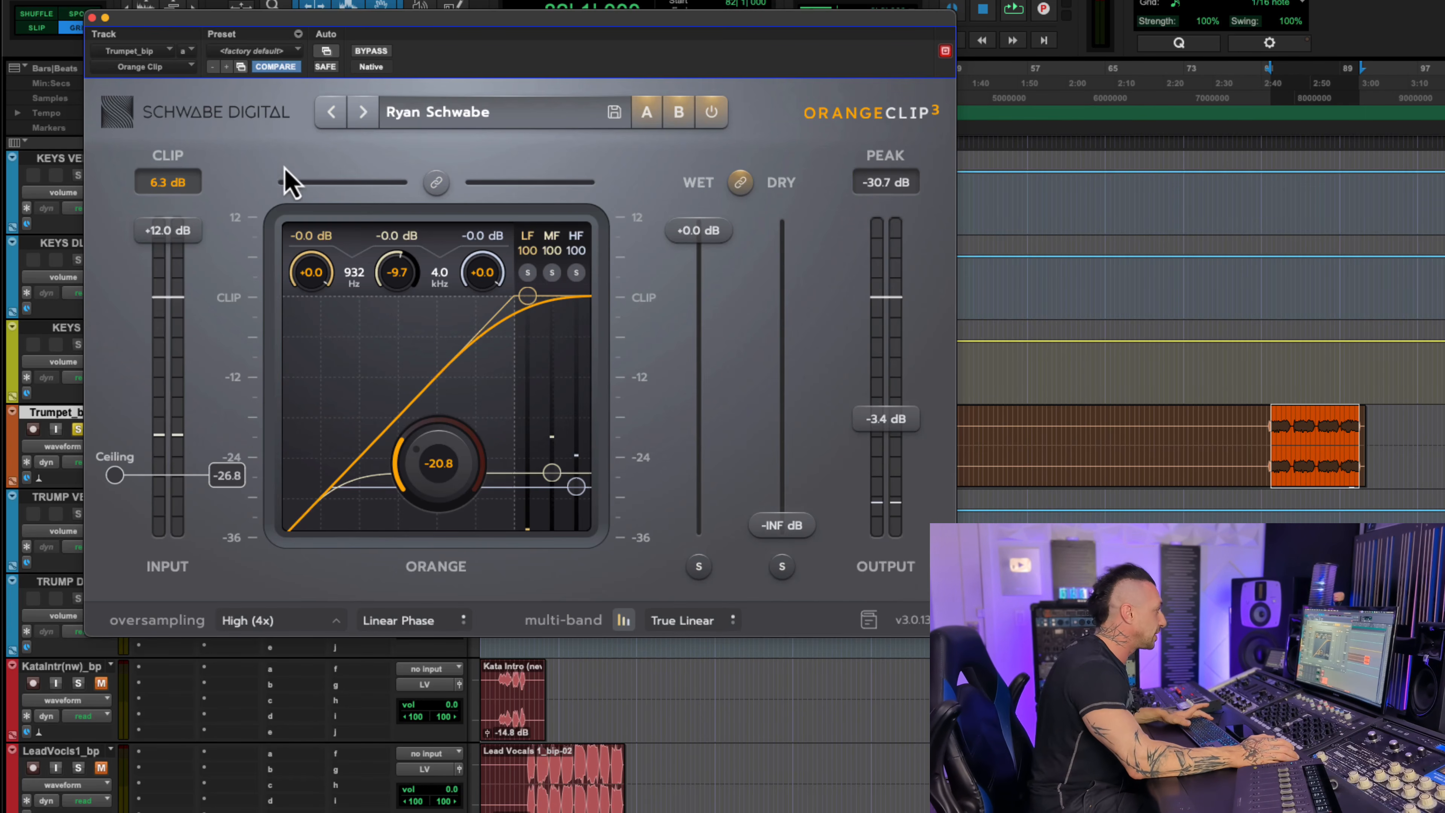
# Step: Replay the trumpet and compare it again with Orange Clip bypassed and active
pyautogui.press('space')
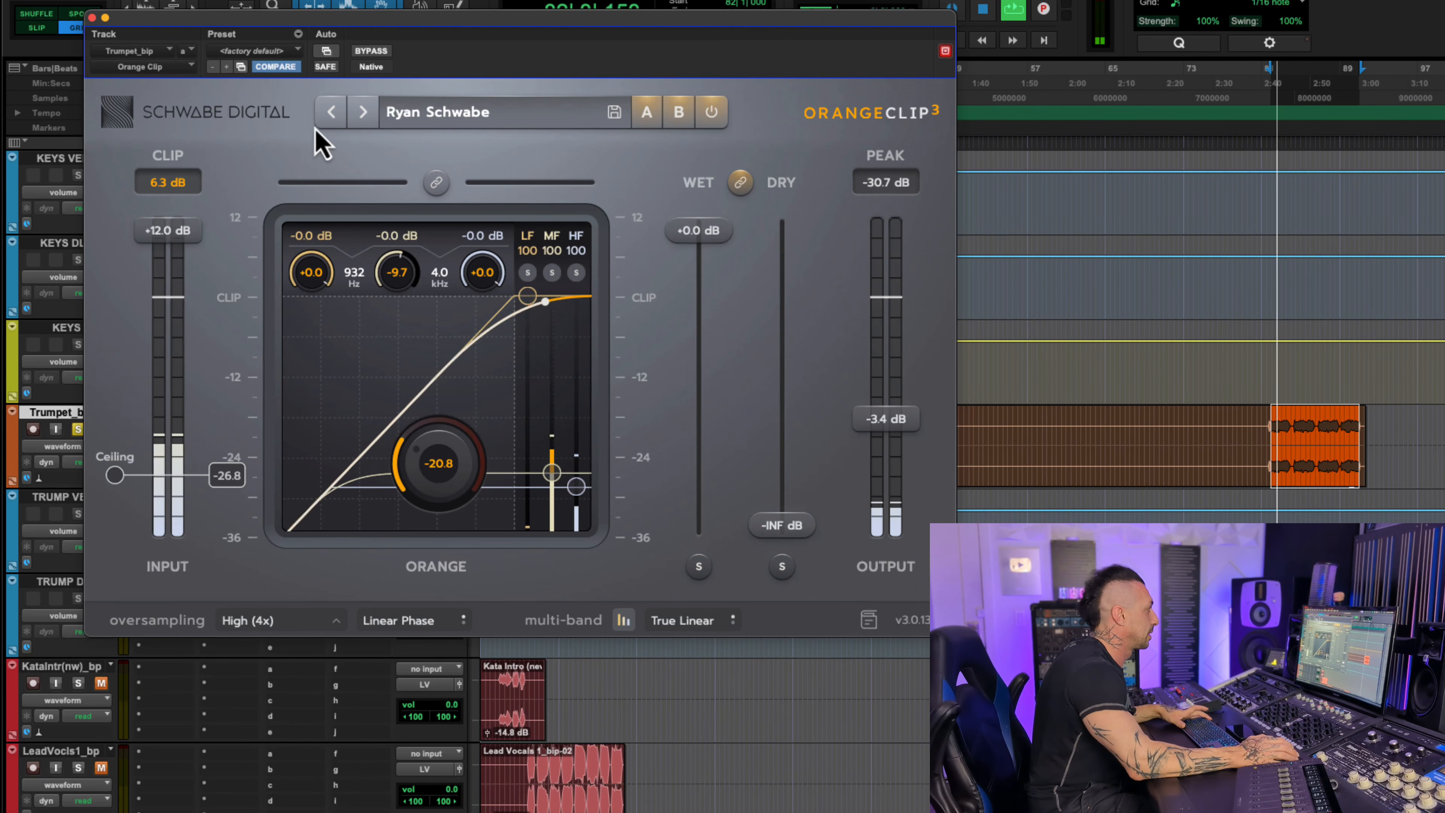
pyautogui.click(371, 51)
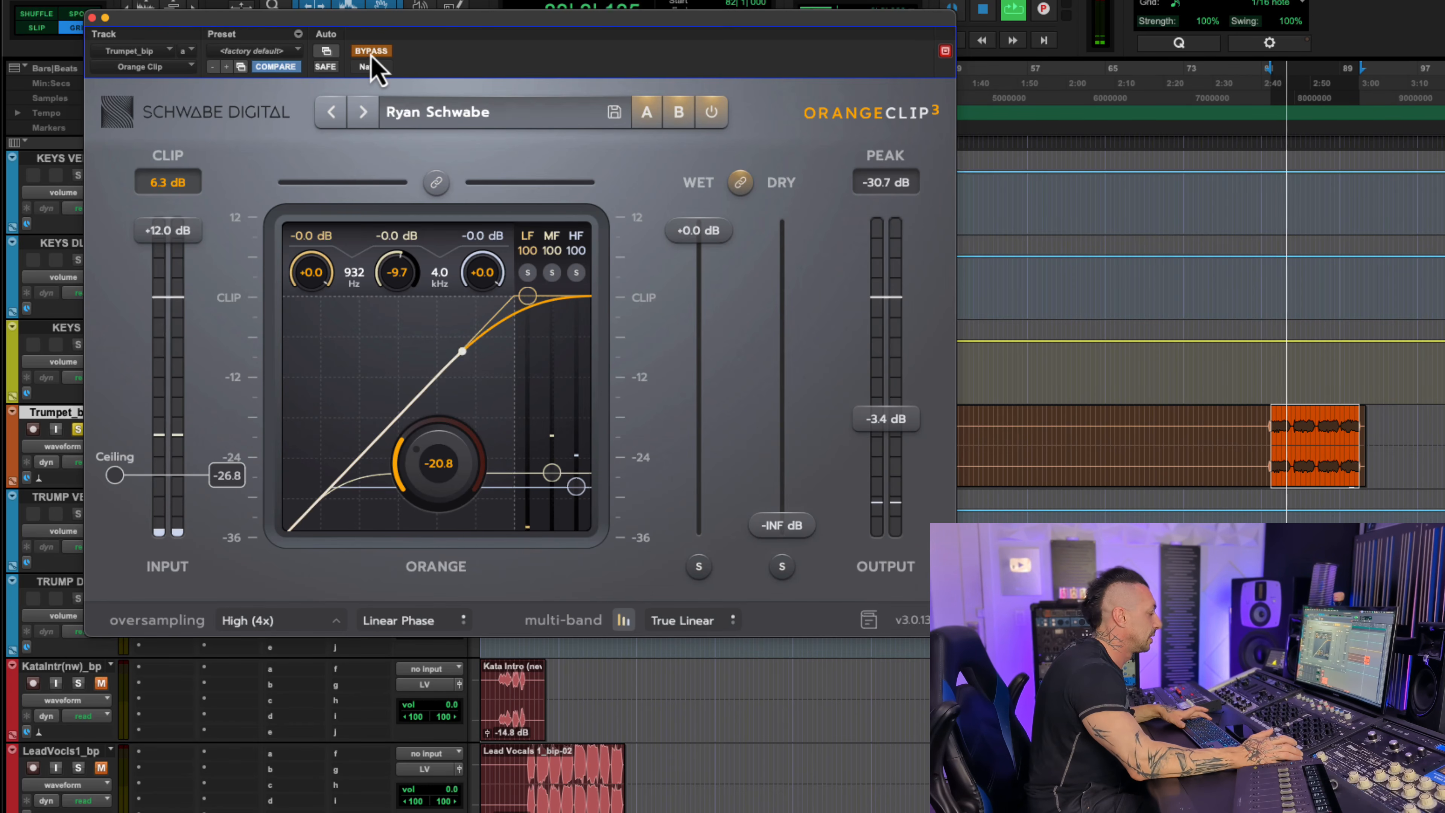
pyautogui.click(370, 52)
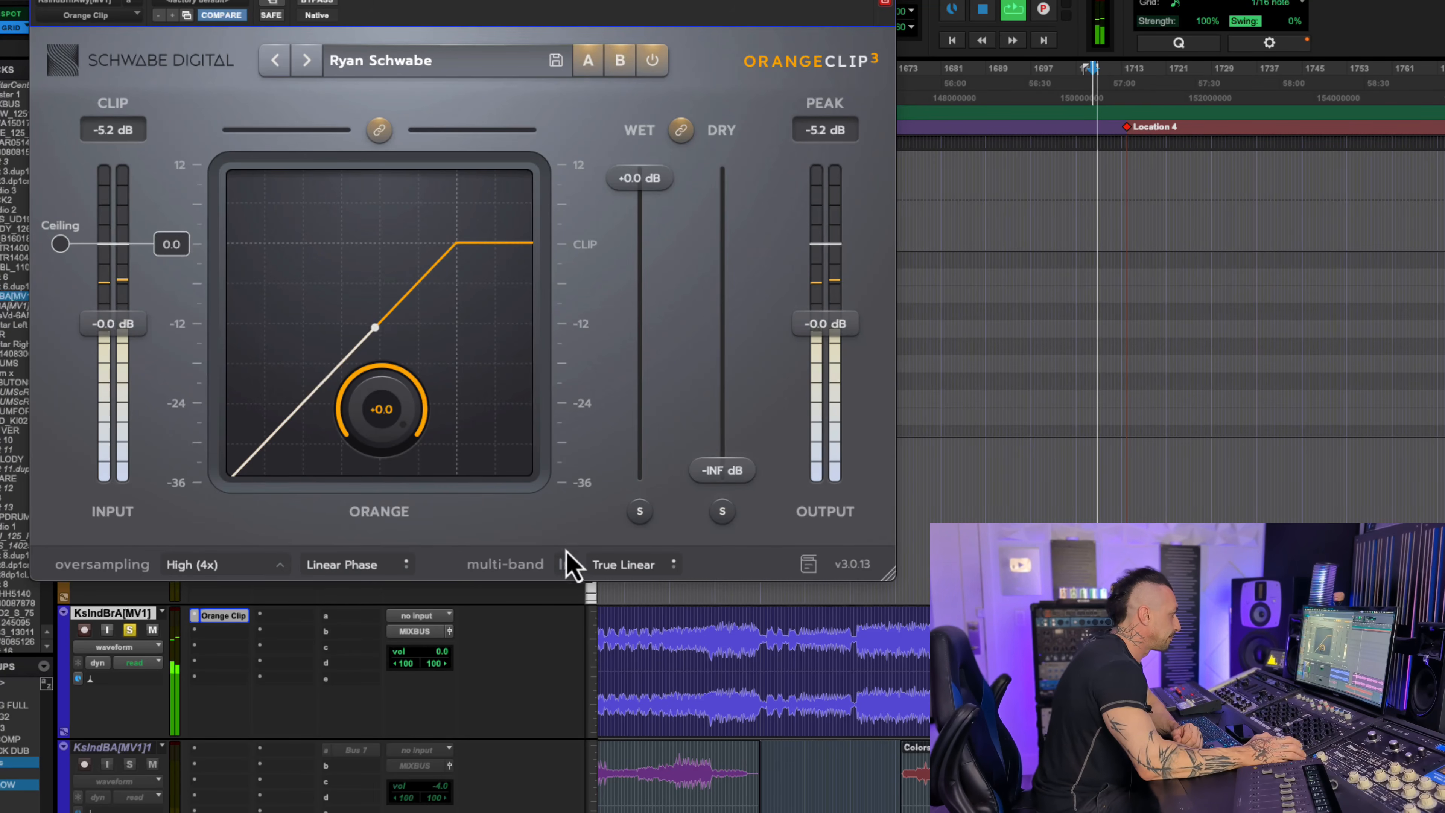
# Step: Turn on multi-band mode for the indie keys loop and lower the mid and high clip points to about -12 and -24 dB
pyautogui.click(566, 563)
pyautogui.moveTo(494, 251); pyautogui.dragTo(506, 335)
pyautogui.moveTo(518, 254); pyautogui.dragTo(522, 407)
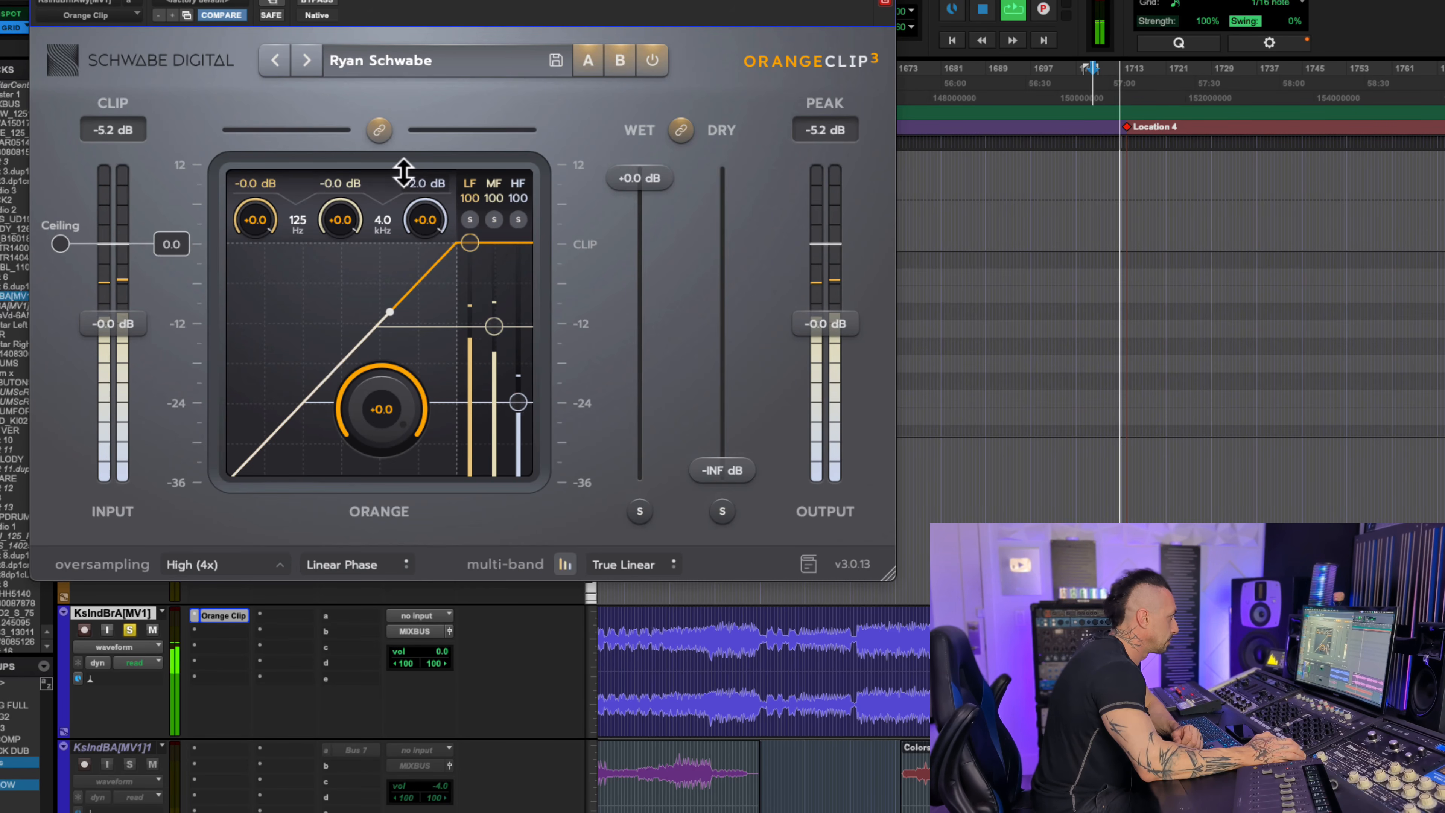
# Step: Raise the high band's gain to +2.1 dB and set the low band's clip point to about -12 dB with its Orange at -2.5
pyautogui.moveTo(469, 245); pyautogui.dragTo(463, 316)
pyautogui.moveTo(266, 224); pyautogui.dragTo(278, 251)
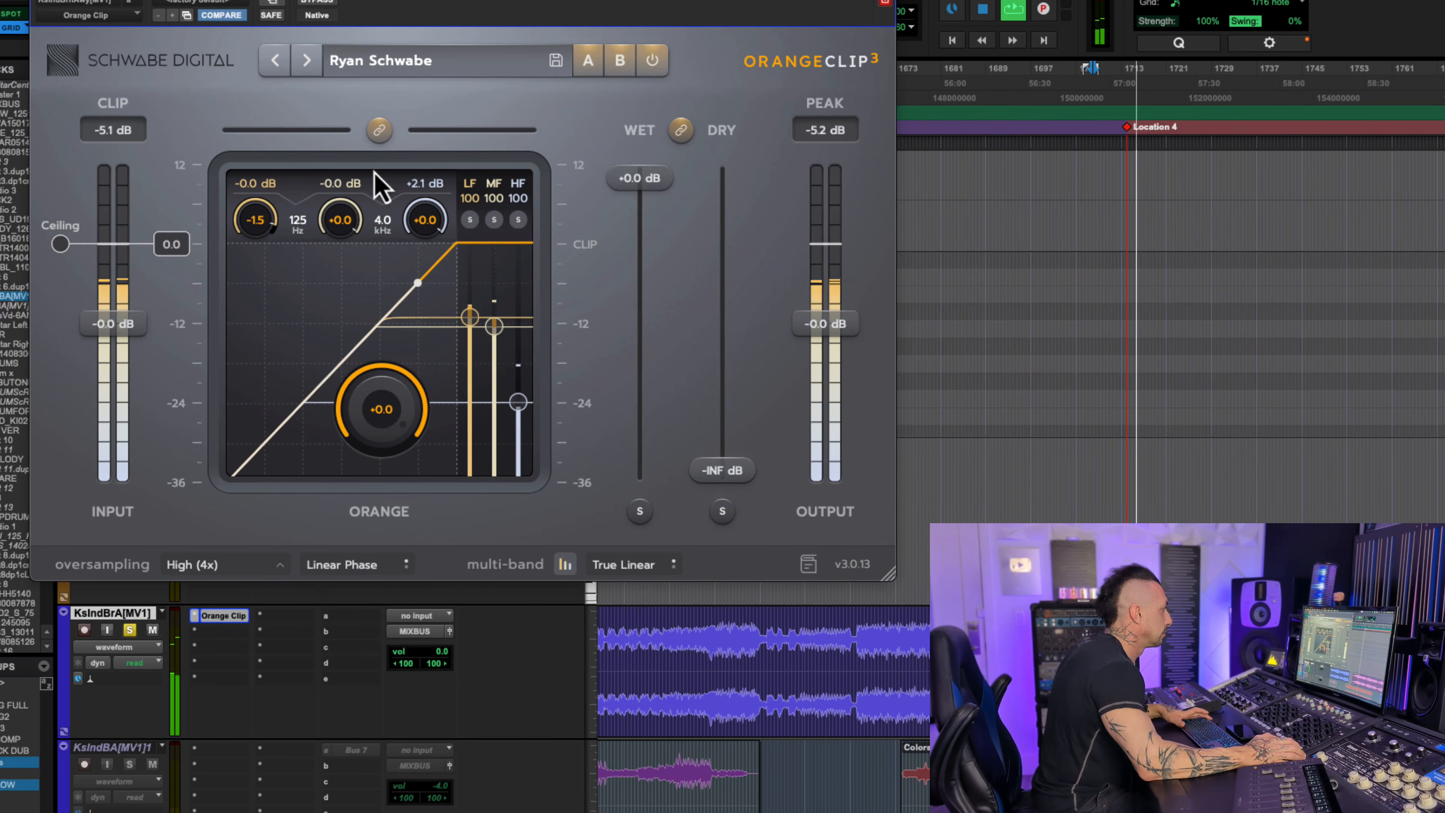
pyautogui.moveTo(477, 324); pyautogui.dragTo(474, 330)
pyautogui.moveTo(248, 223); pyautogui.dragTo(259, 238)
# Step: Lower the mid band's clip point to about -14 dB and nudge the high band's clip point slightly up
pyautogui.moveTo(494, 325); pyautogui.dragTo(496, 342)
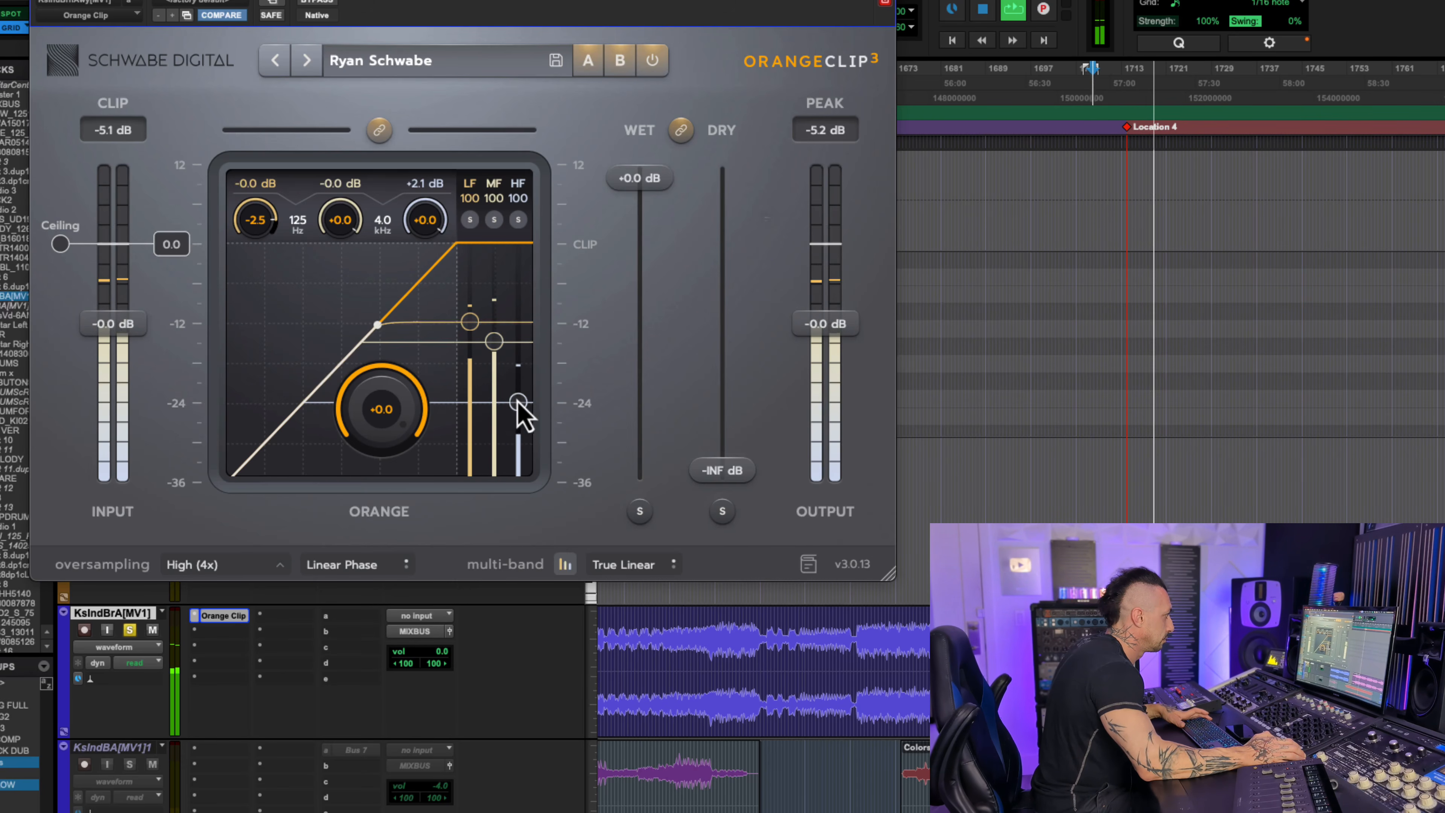
pyautogui.moveTo(519, 401); pyautogui.dragTo(518, 399)
pyautogui.moveTo(495, 344); pyautogui.dragTo(493, 339)
pyautogui.click(808, 299)
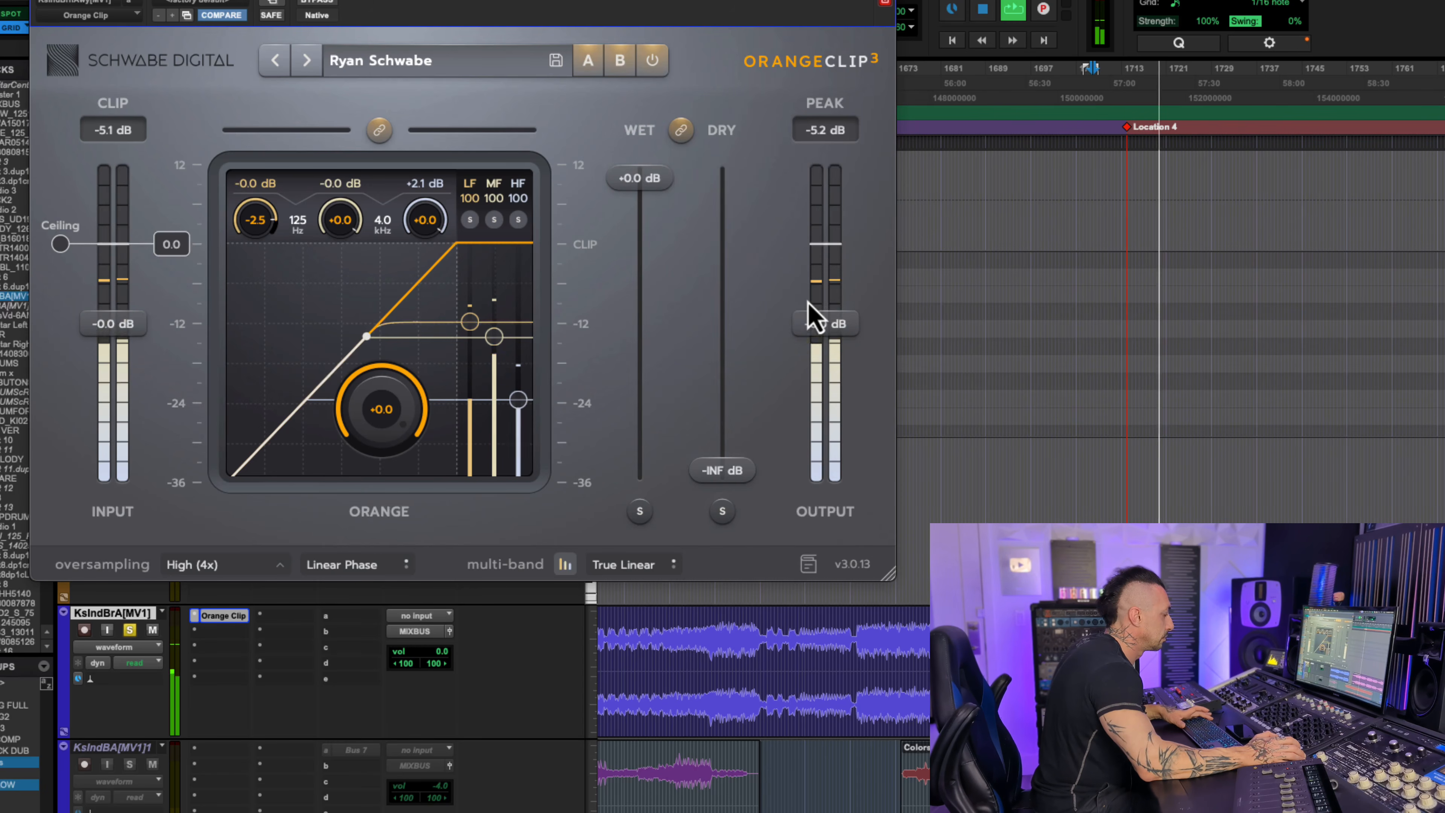
# Step: Compare the indie keys loop with Orange Clip bypassed and active, repositioning the plug-in window to reach the bypass
pyautogui.click(319, 2)
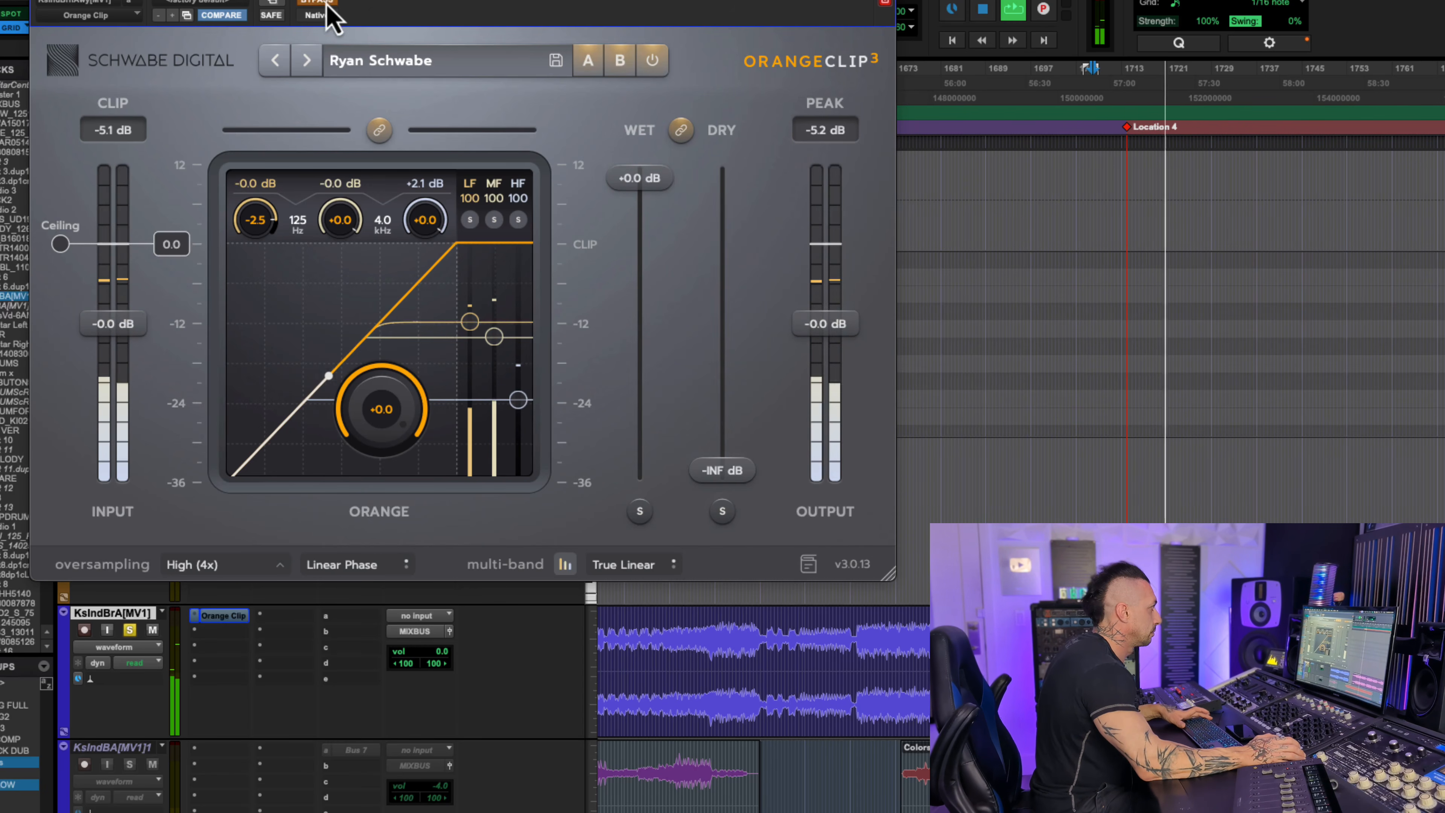
pyautogui.moveTo(342, 1); pyautogui.dragTo(498, 3)
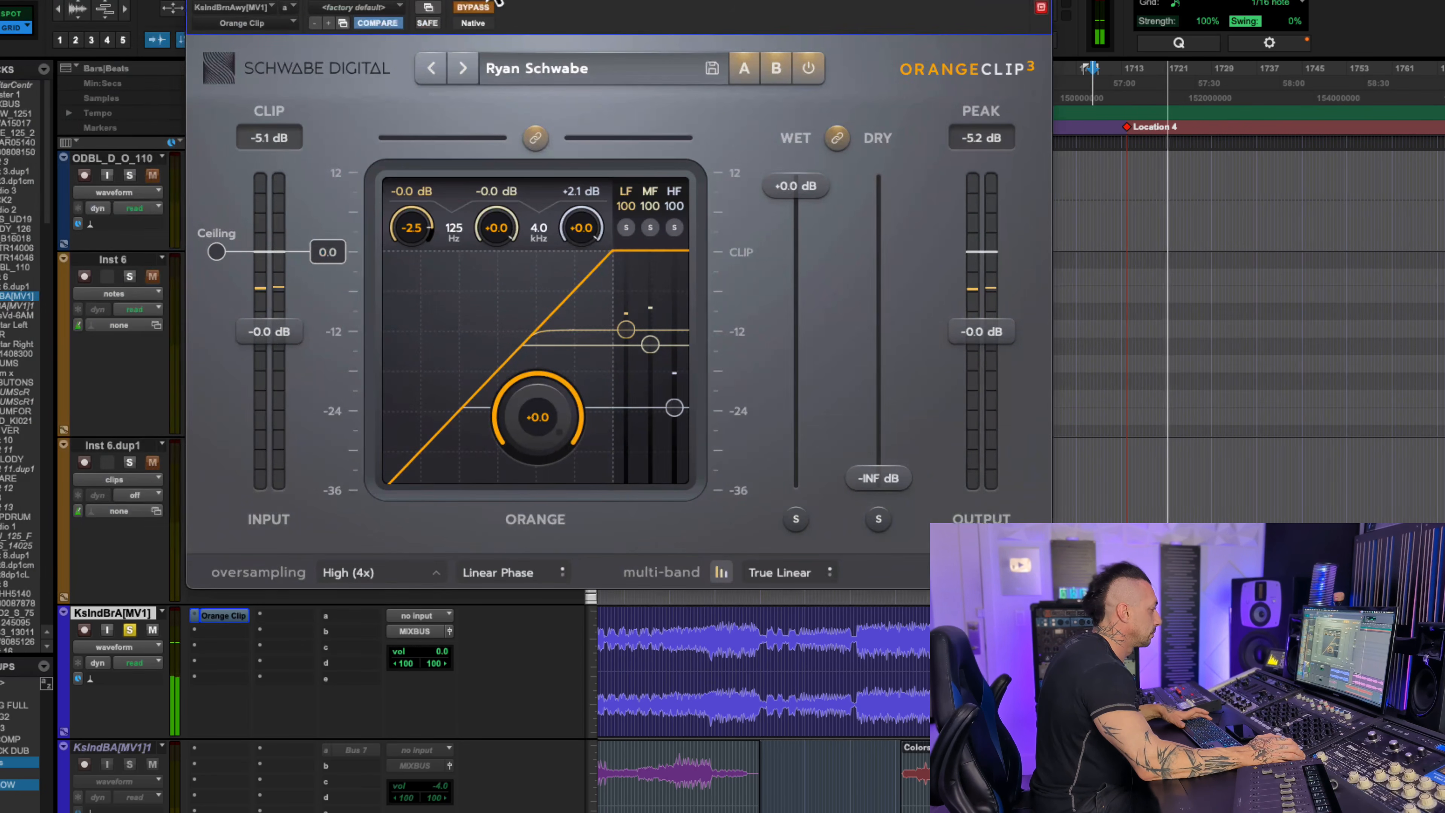
pyautogui.click(475, 8)
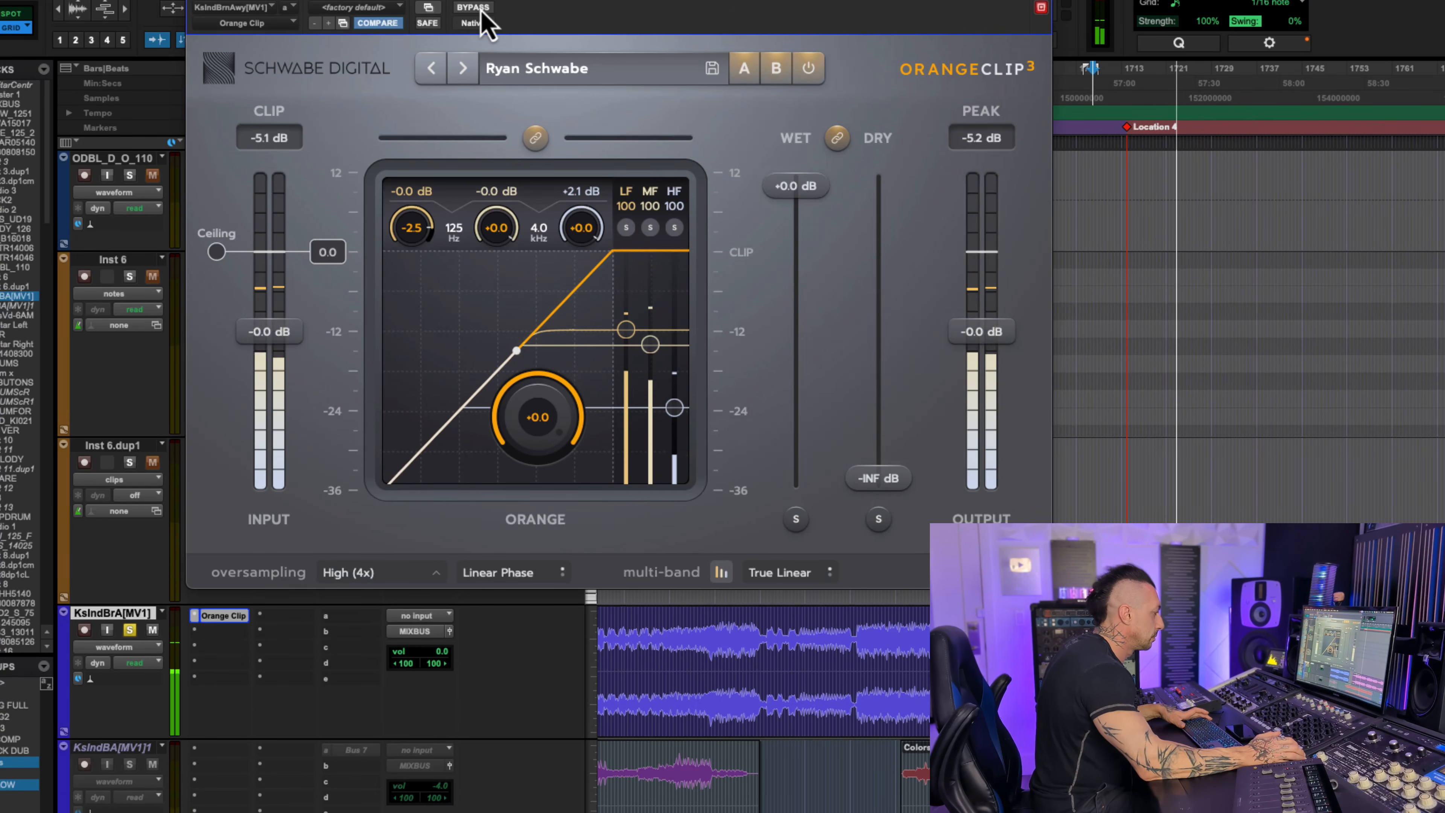
pyautogui.moveTo(482, 2); pyautogui.dragTo(378, 2)
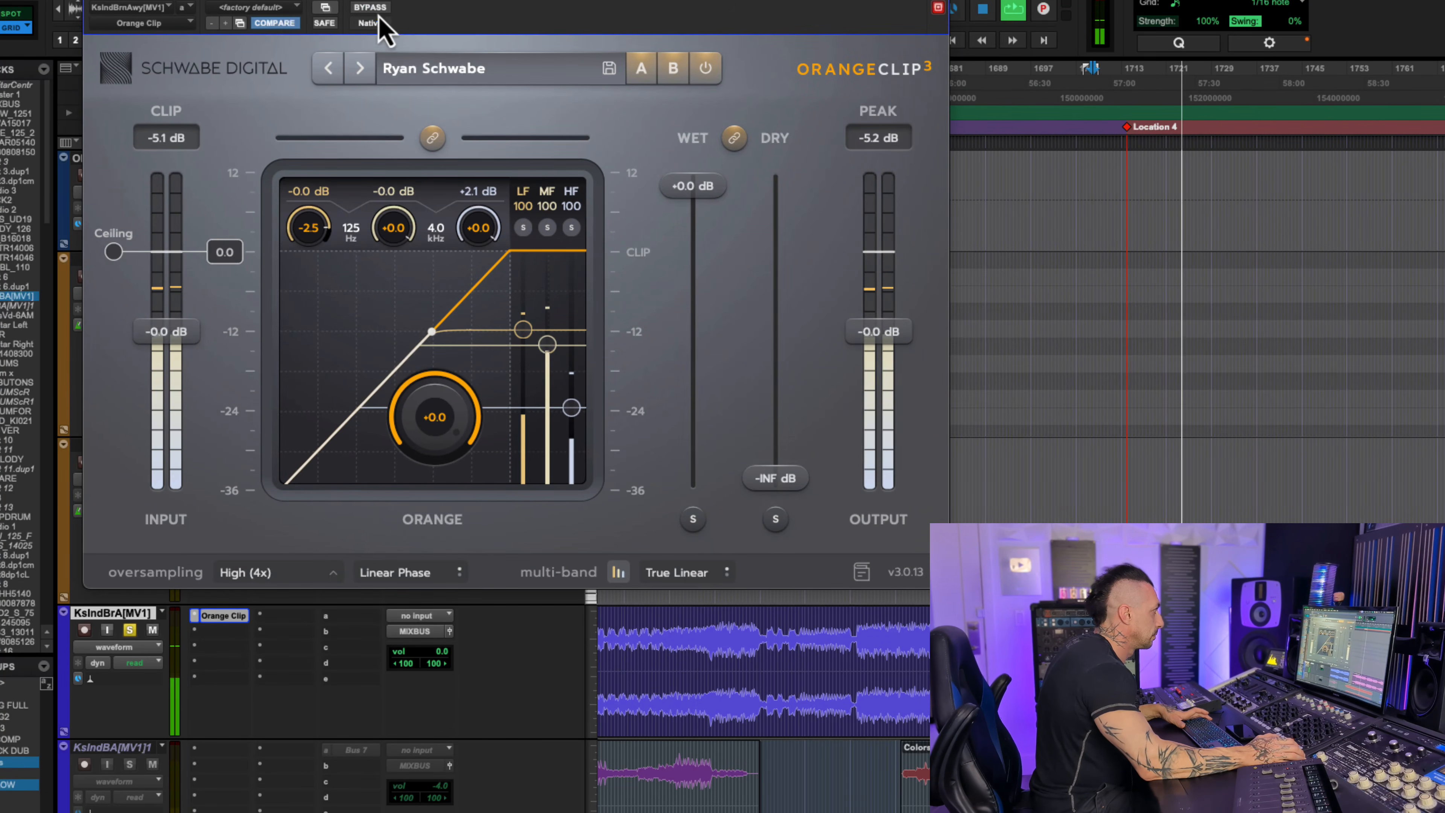
pyautogui.click(382, 8)
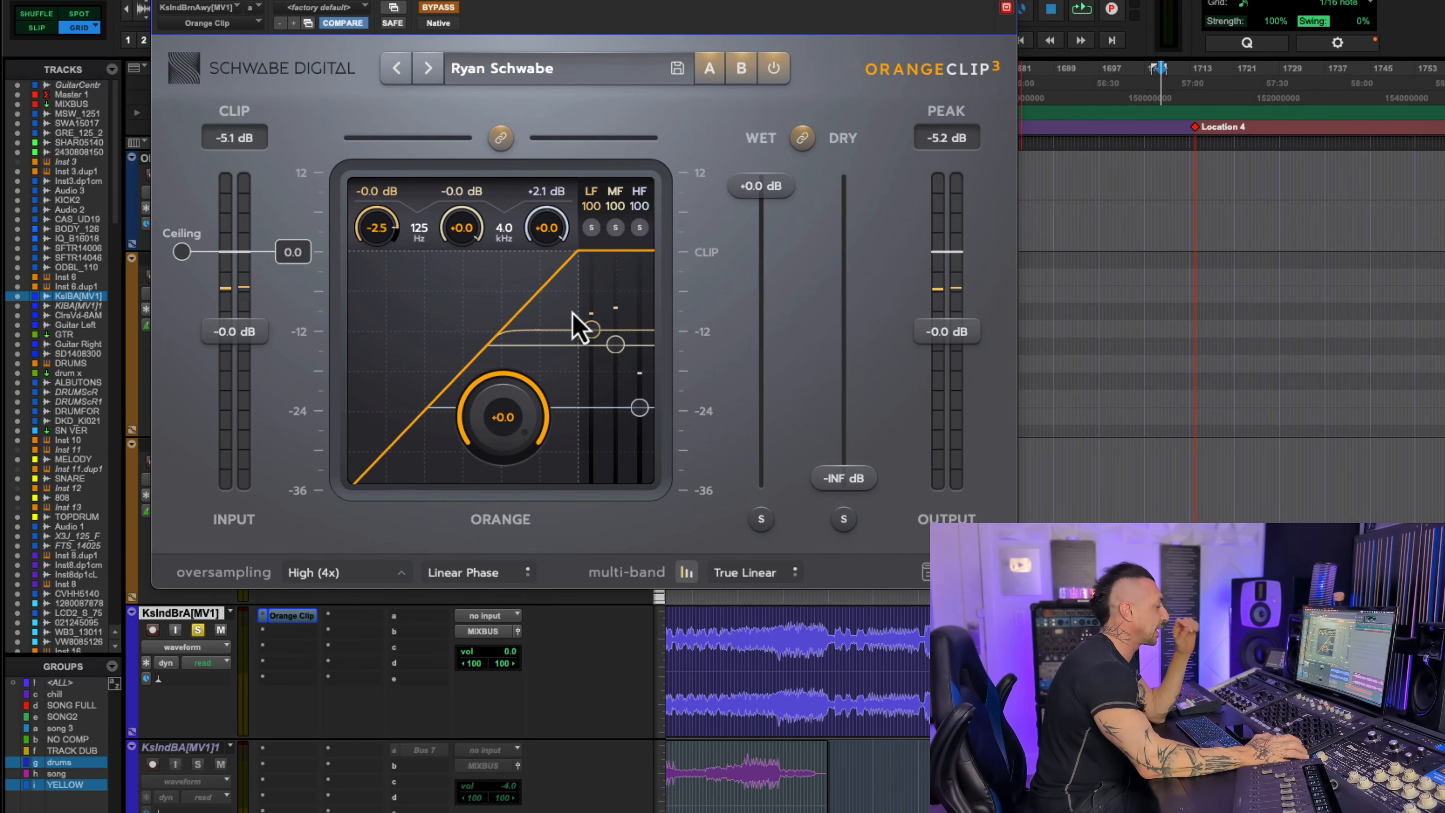
pyautogui.moveTo(589, 6); pyautogui.dragTo(552, 3)
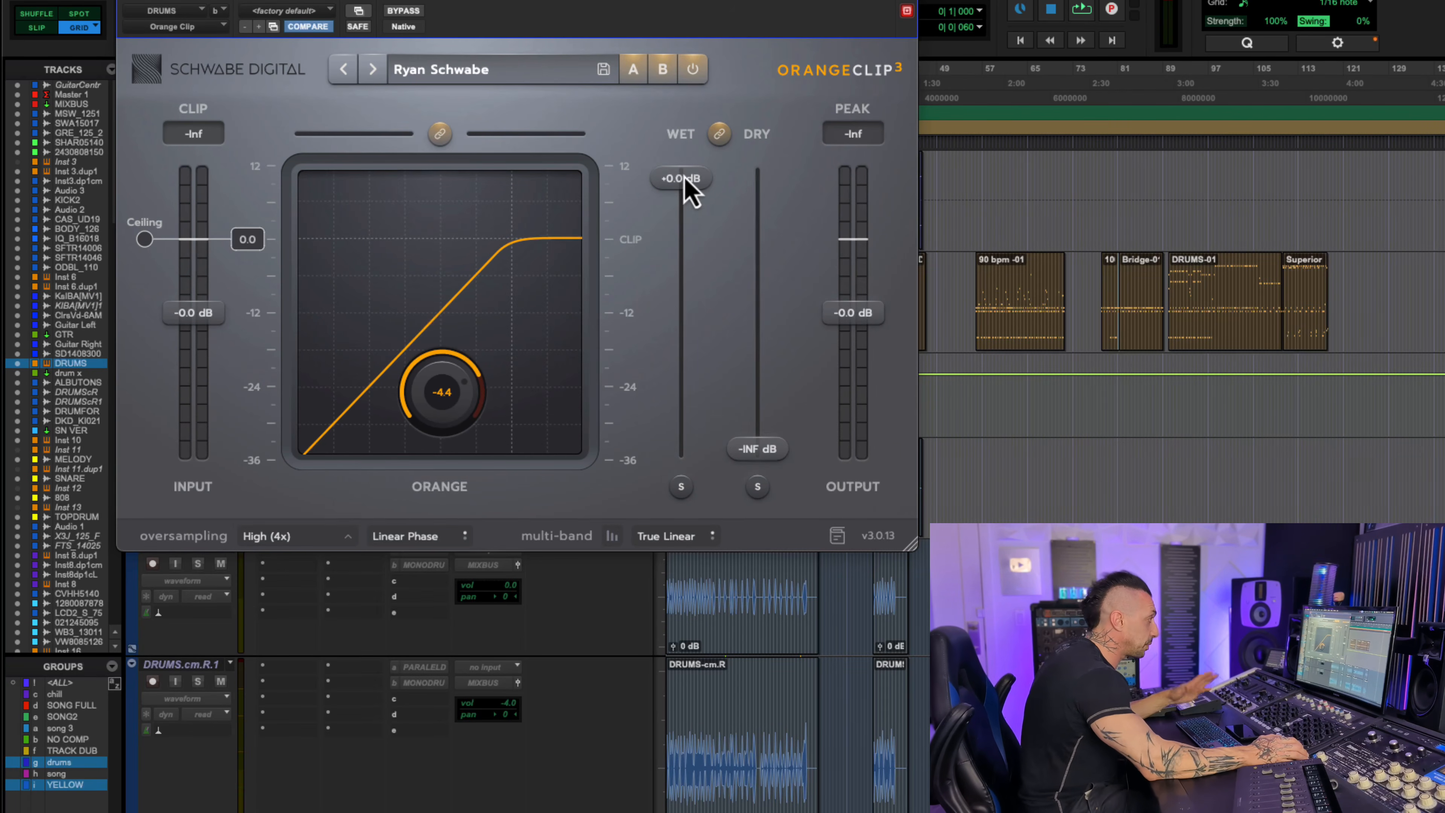
# Step: Play the DRUMS track and turn on multi-band mode in its Orange Clip, leaving the wet level at +0.0 dB
pyautogui.moveTo(689, 188); pyautogui.dragTo(672, 157)
pyautogui.press('space')
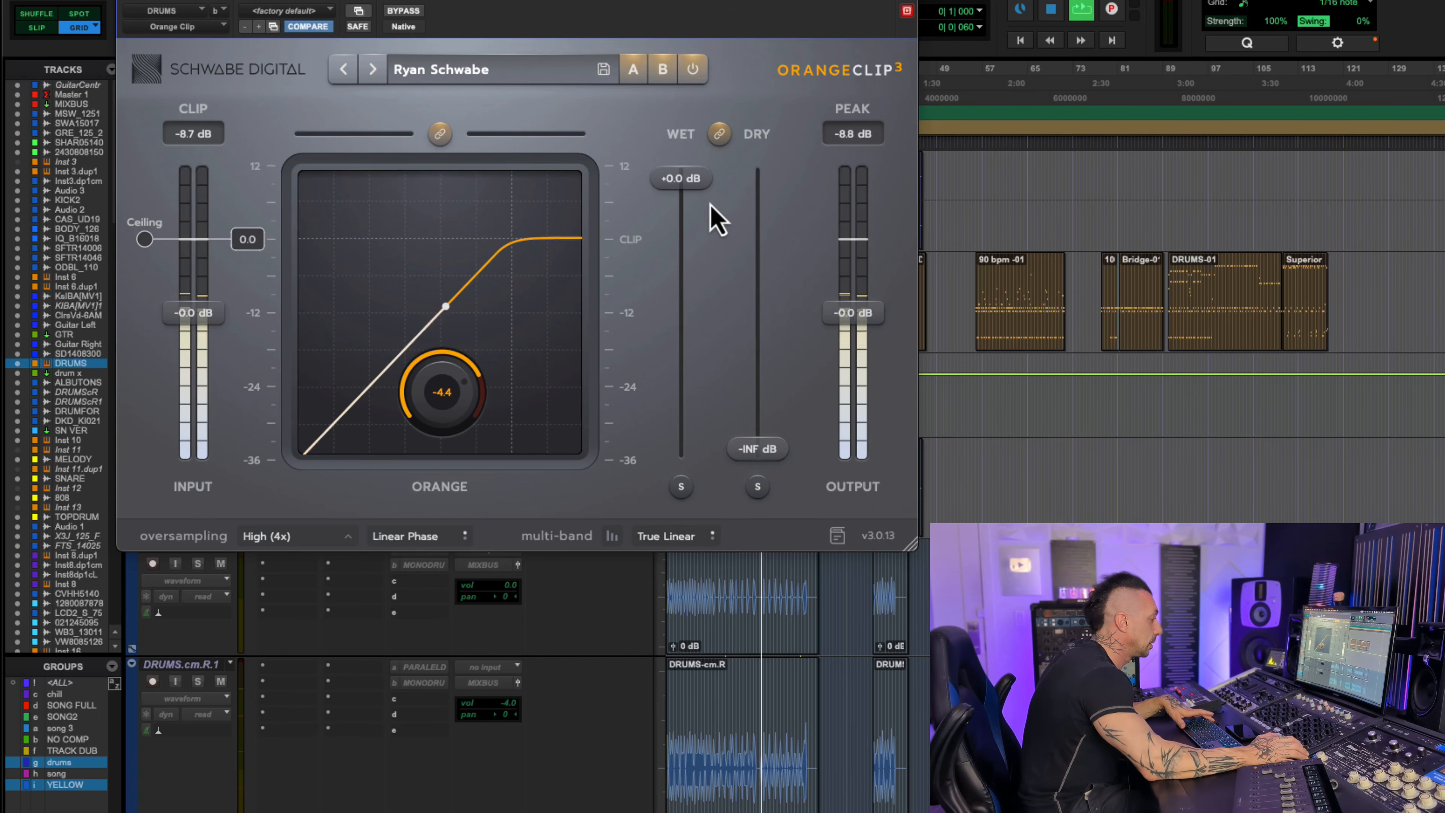
pyautogui.click(611, 537)
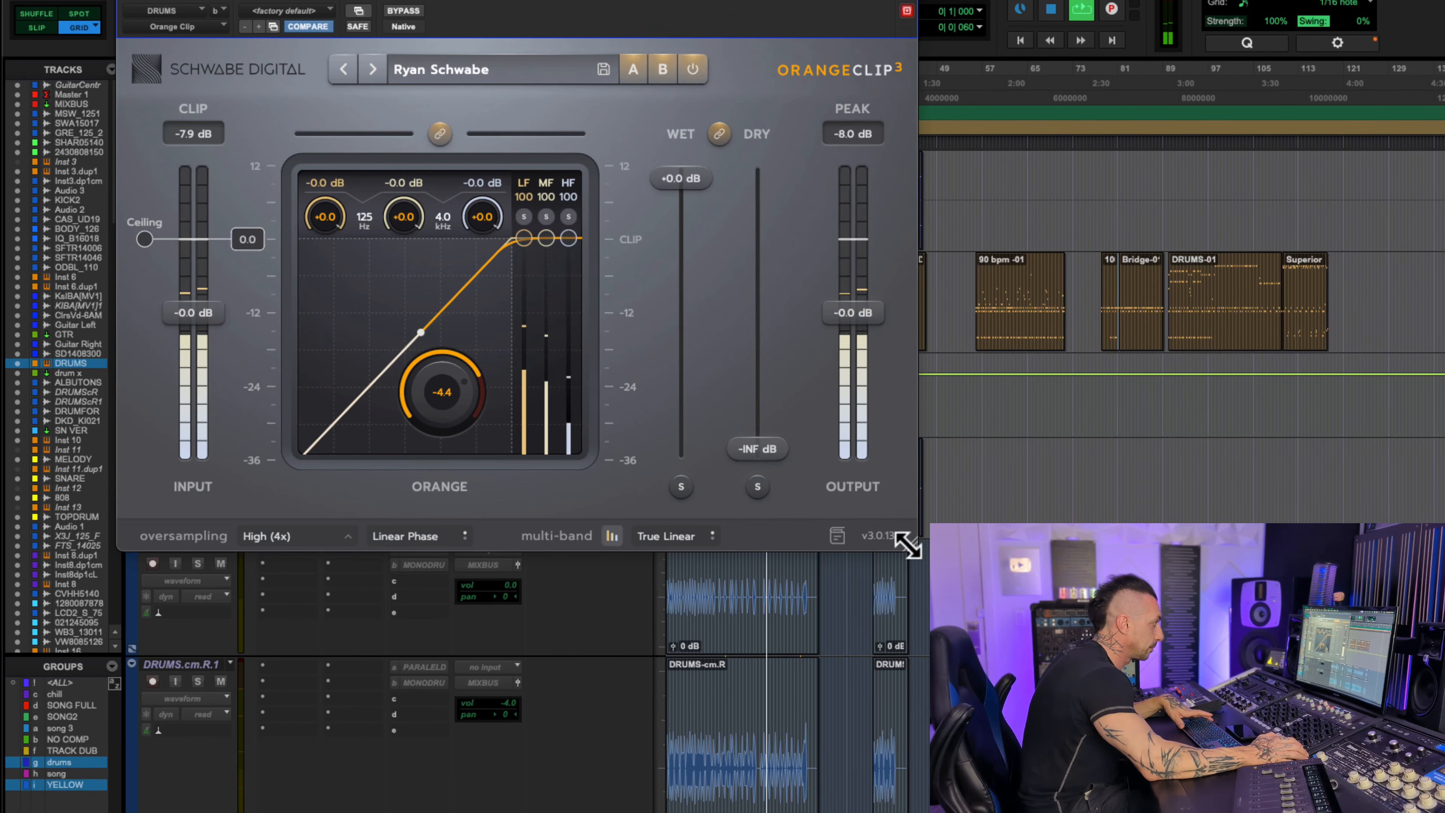
# Step: Lower the clip points to about -19 dB (low) and -27 dB (mid and high), and set the low band's Orange to -2.6 with a 56 Hz crossover
pyautogui.moveTo(911, 545); pyautogui.dragTo(1026, 619)
pyautogui.moveTo(582, 268); pyautogui.dragTo(584, 402)
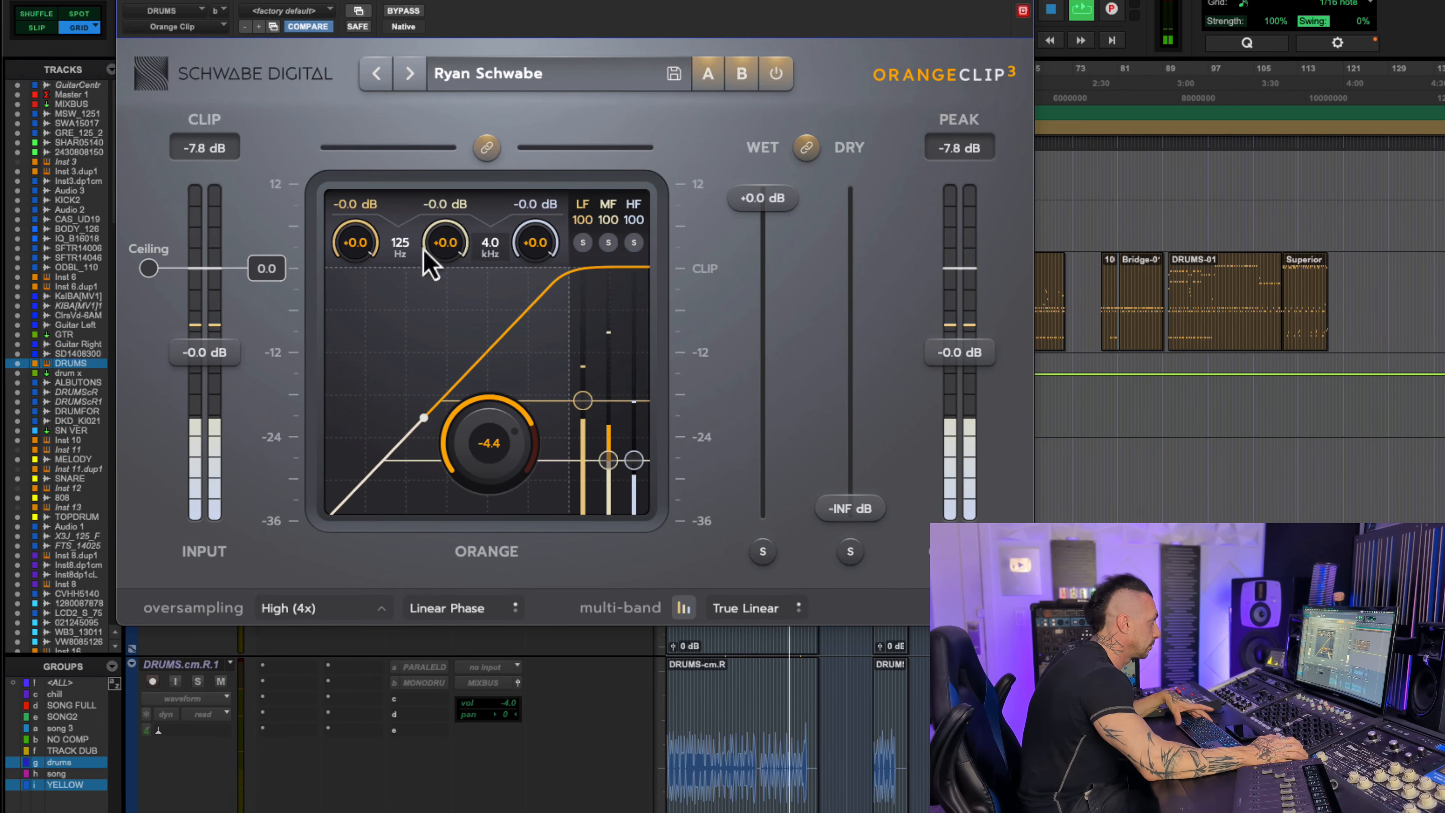
pyautogui.moveTo(400, 245); pyautogui.dragTo(361, 295)
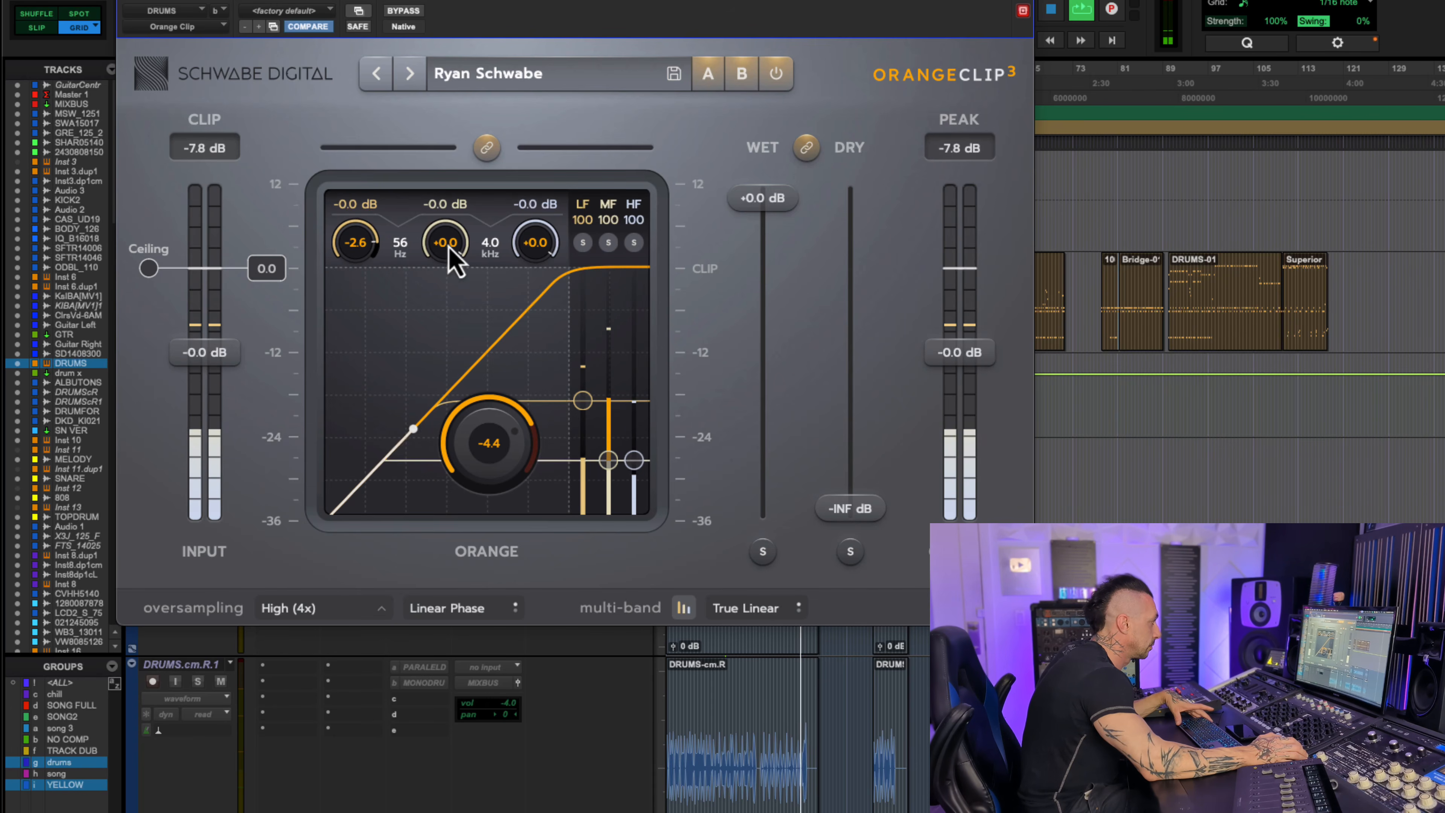
# Step: Lower the ceiling to -21.7 dB and set the main Orange amount to -1.2
pyautogui.moveTo(282, 275); pyautogui.dragTo(282, 429)
pyautogui.moveTo(546, 449); pyautogui.dragTo(508, 405)
pyautogui.moveTo(273, 407); pyautogui.dragTo(279, 427)
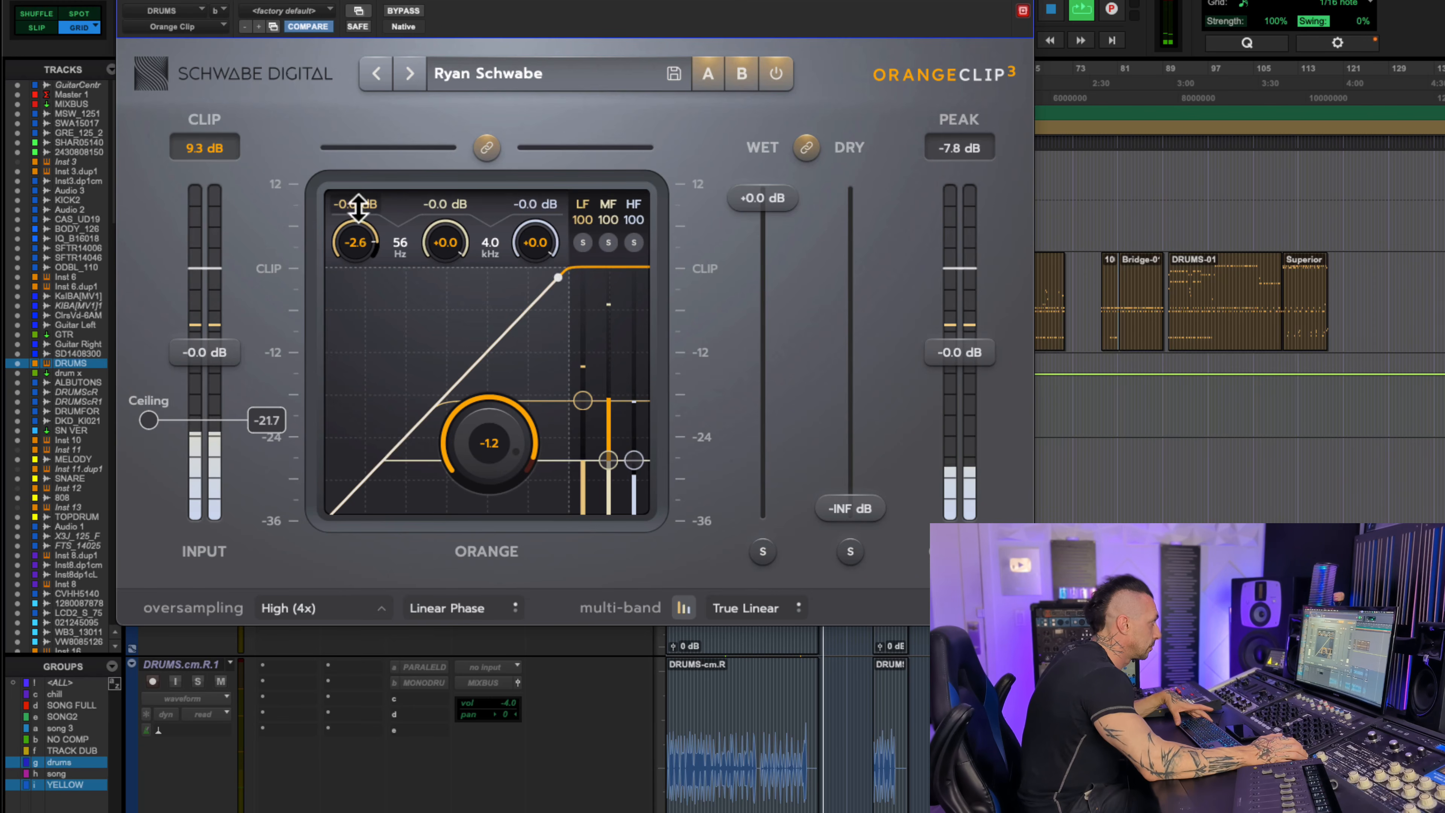
# Step: Boost the low band's gain to +2.7 dB and the high band's gain to +2.5 dB
pyautogui.moveTo(355, 204); pyautogui.dragTo(360, 190)
pyautogui.moveTo(525, 195); pyautogui.dragTo(526, 193)
pyautogui.moveTo(360, 204); pyautogui.dragTo(363, 214)
# Step: Unlink the wet and dry levels and set wet to -5.3 dB and dry to -0.8 dB
pyautogui.moveTo(770, 206); pyautogui.dragTo(778, 670)
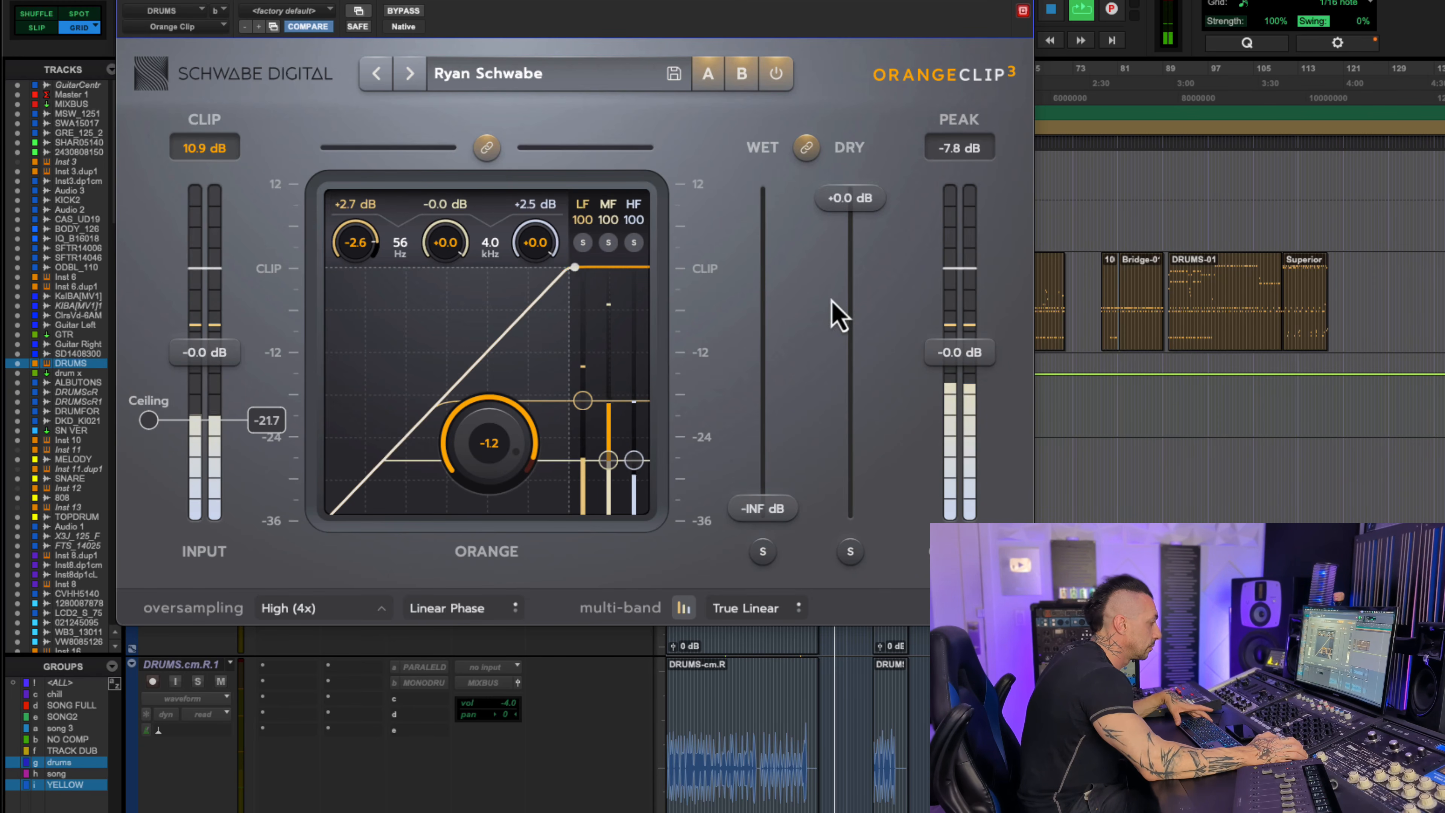
pyautogui.click(816, 149)
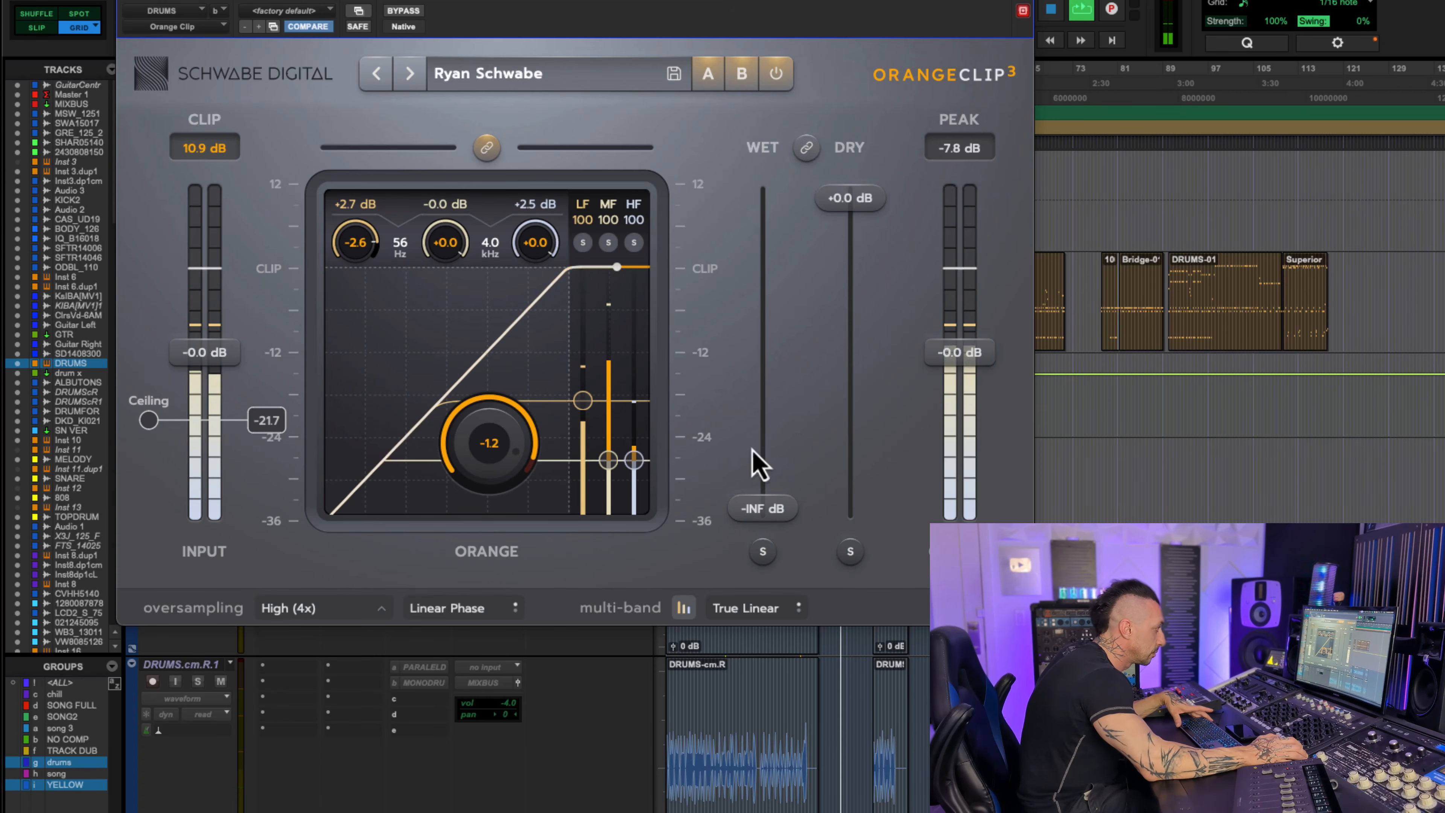
pyautogui.moveTo(762, 506); pyautogui.dragTo(784, 350)
pyautogui.moveTo(860, 219)
pyautogui.mouseDown()
pyautogui.moveTo(865, 239)
pyautogui.moveTo(854, 229)
pyautogui.mouseUp()
pyautogui.moveTo(780, 364); pyautogui.dragTo(778, 351)
# Step: Compare the DRUMS track with Orange Clip bypassed and active
pyautogui.click(414, 12)
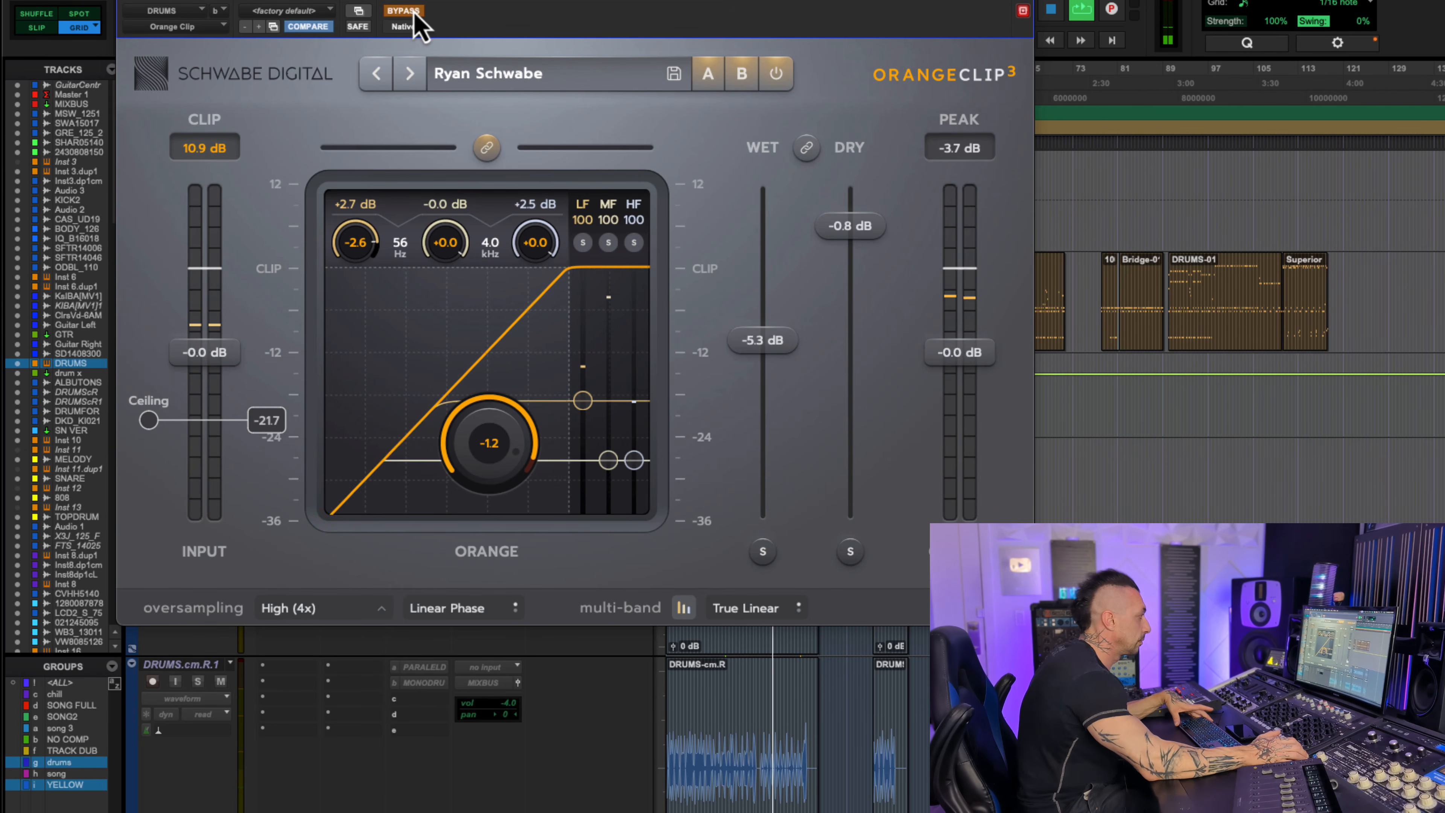
pyautogui.click(414, 12)
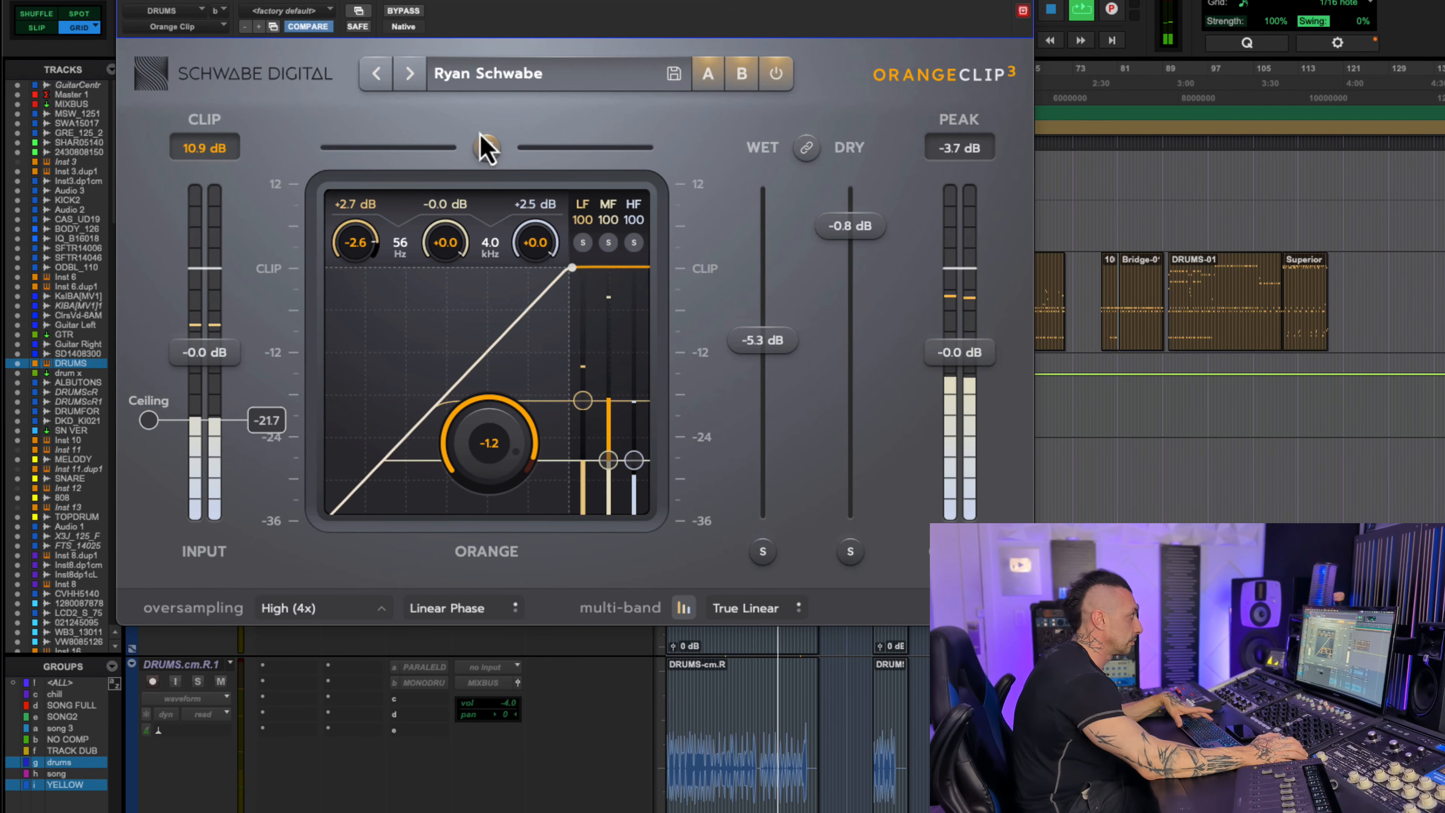
pyautogui.click(419, 16)
pyautogui.click(419, 13)
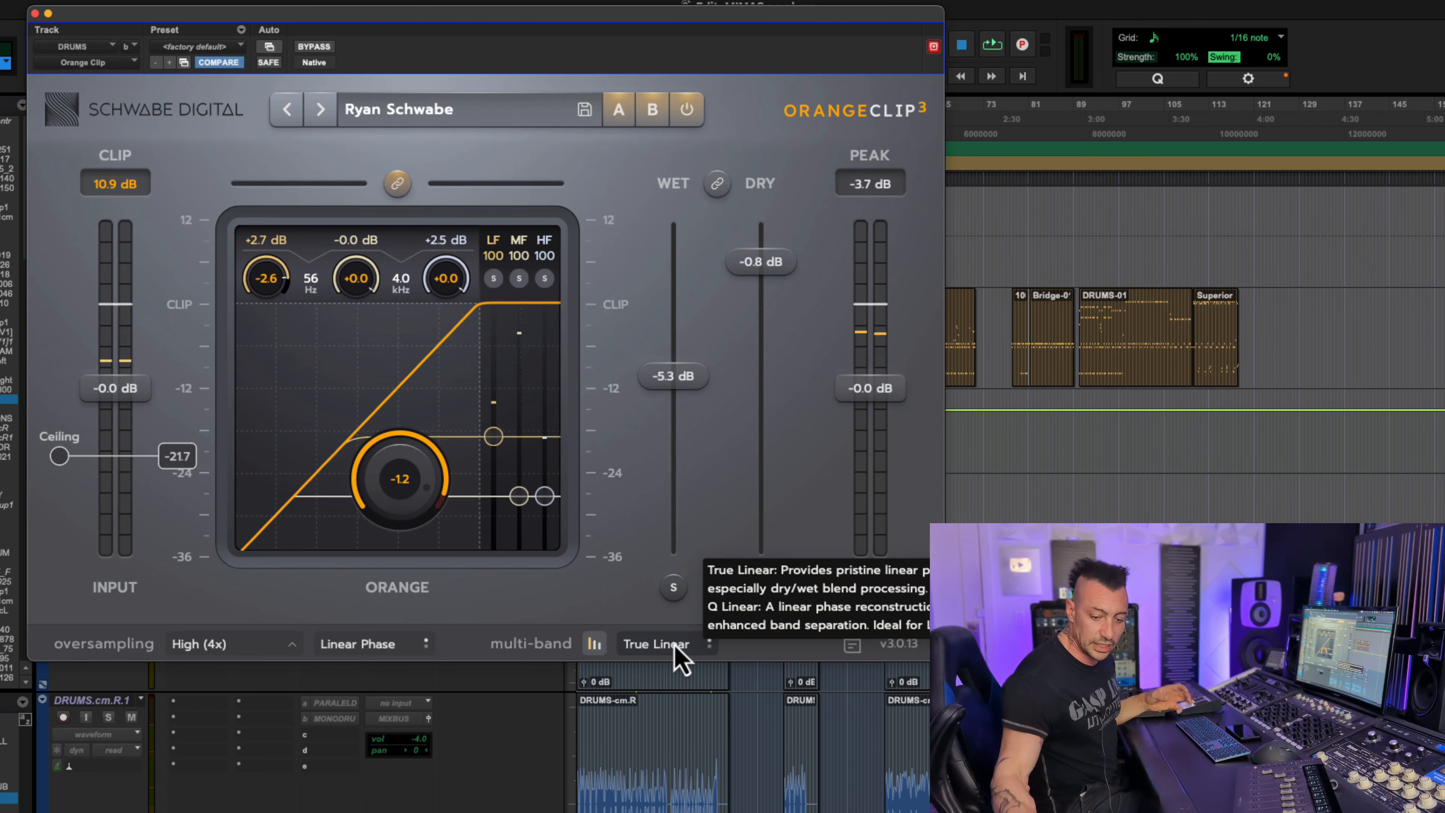
# Step: Play the drums again and rebalance the blend to wet -3.3 dB and dry -1.6 dB
pyautogui.press('space')
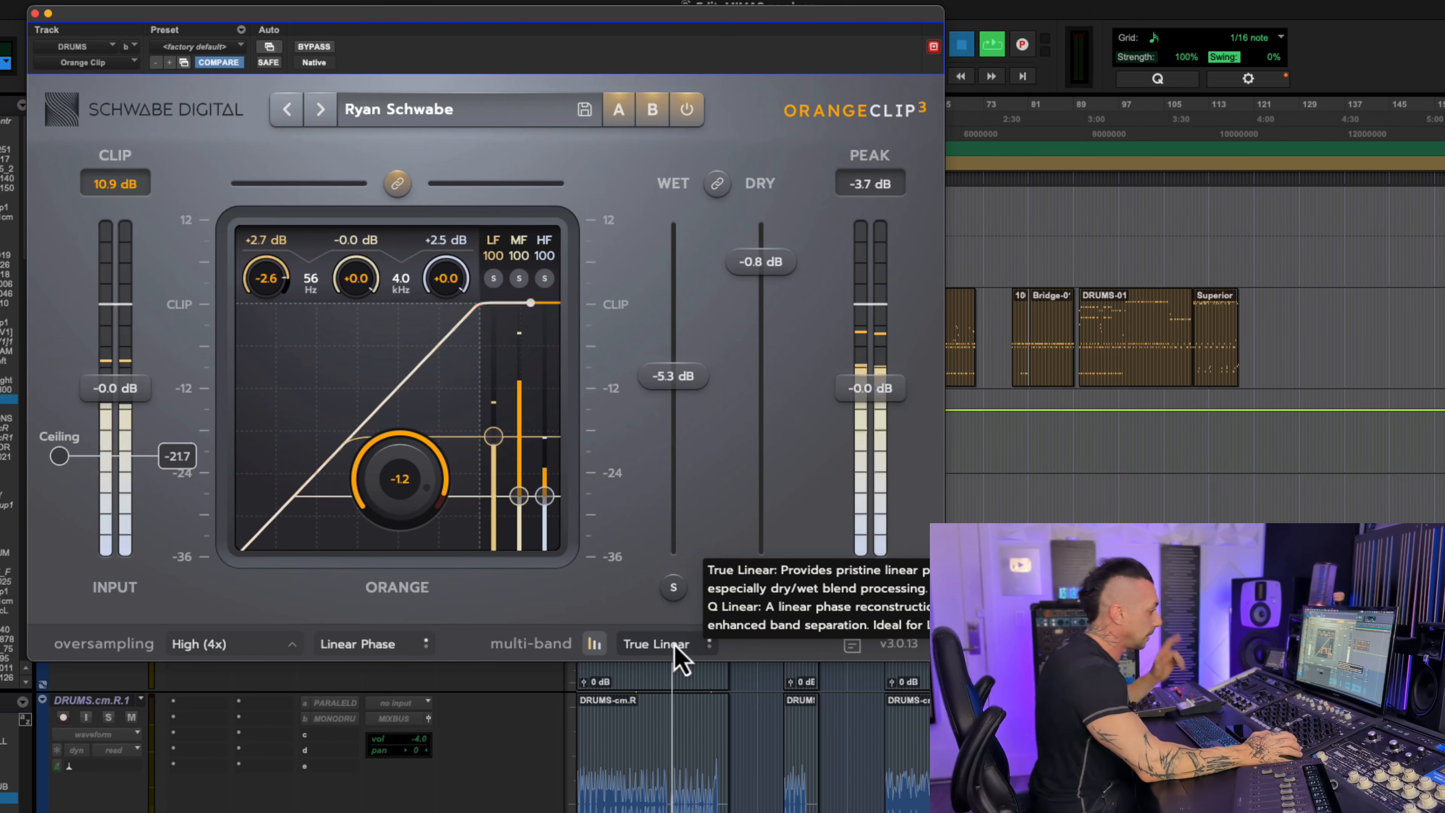
pyautogui.moveTo(683, 439); pyautogui.dragTo(678, 381)
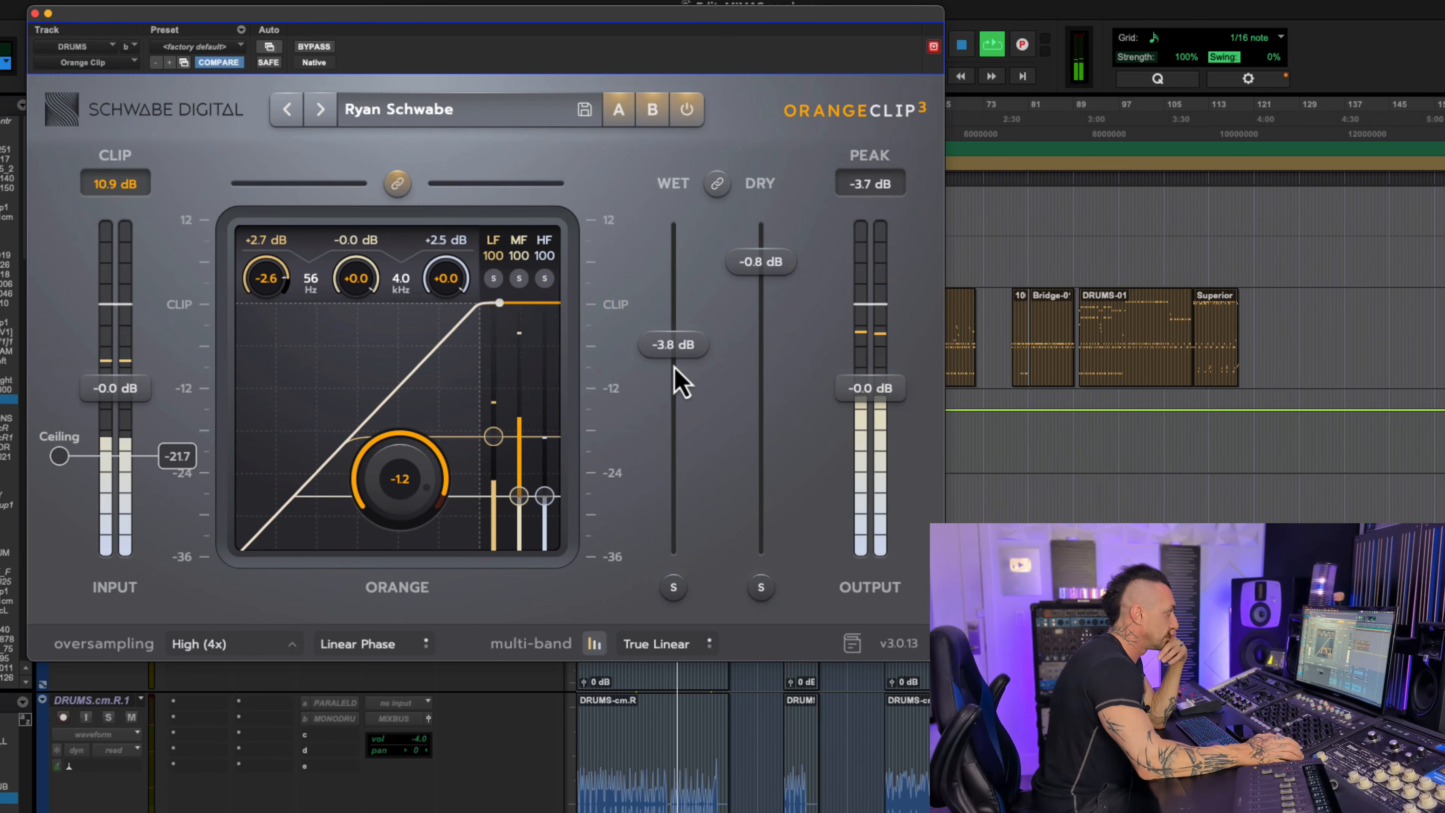
pyautogui.moveTo(755, 284); pyautogui.dragTo(684, 344)
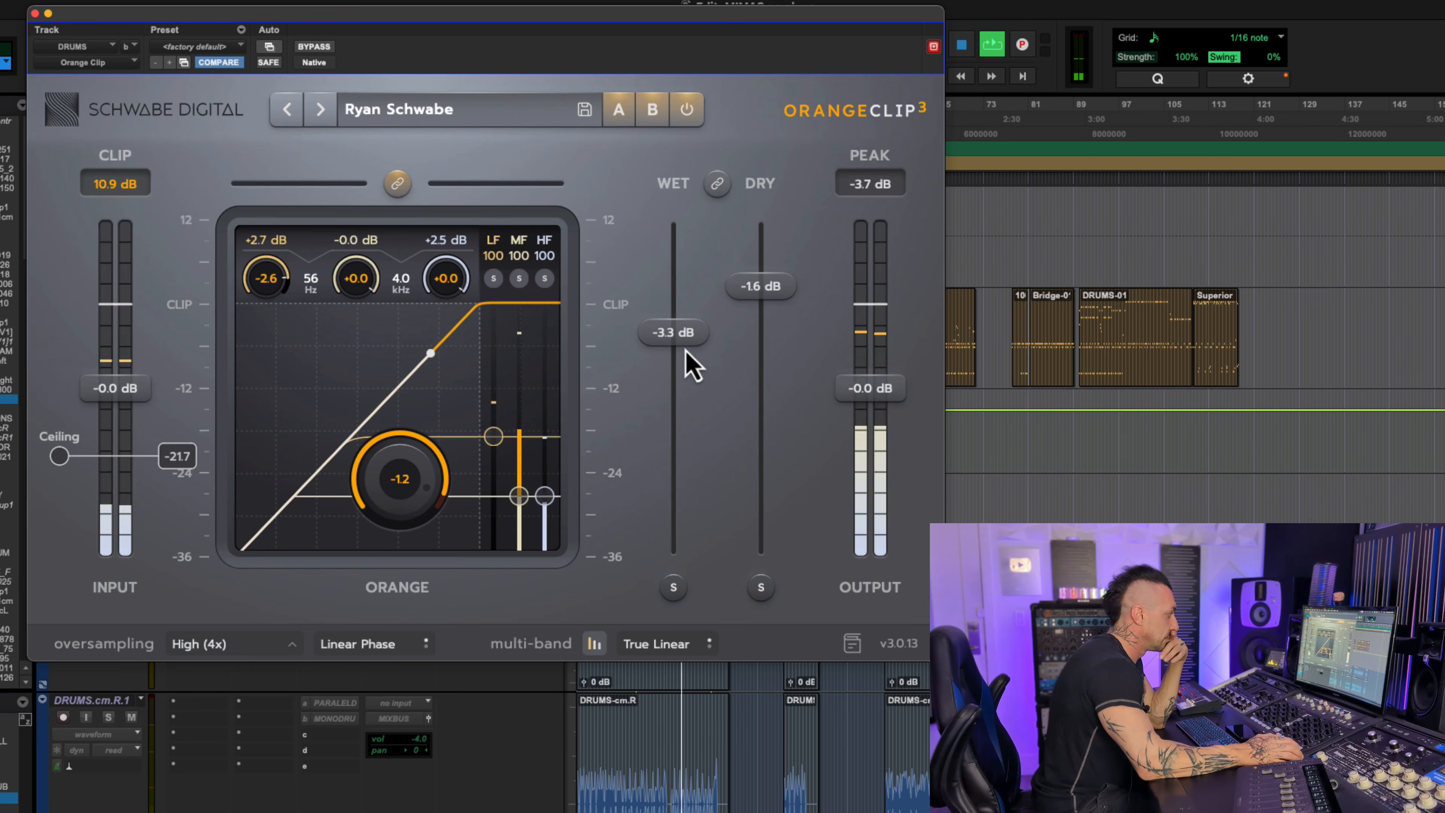
# Step: Compare the True Linear and Q Linear multi-band modes on the drums, leave Q Linear selected and stop playback
pyautogui.click(644, 652)
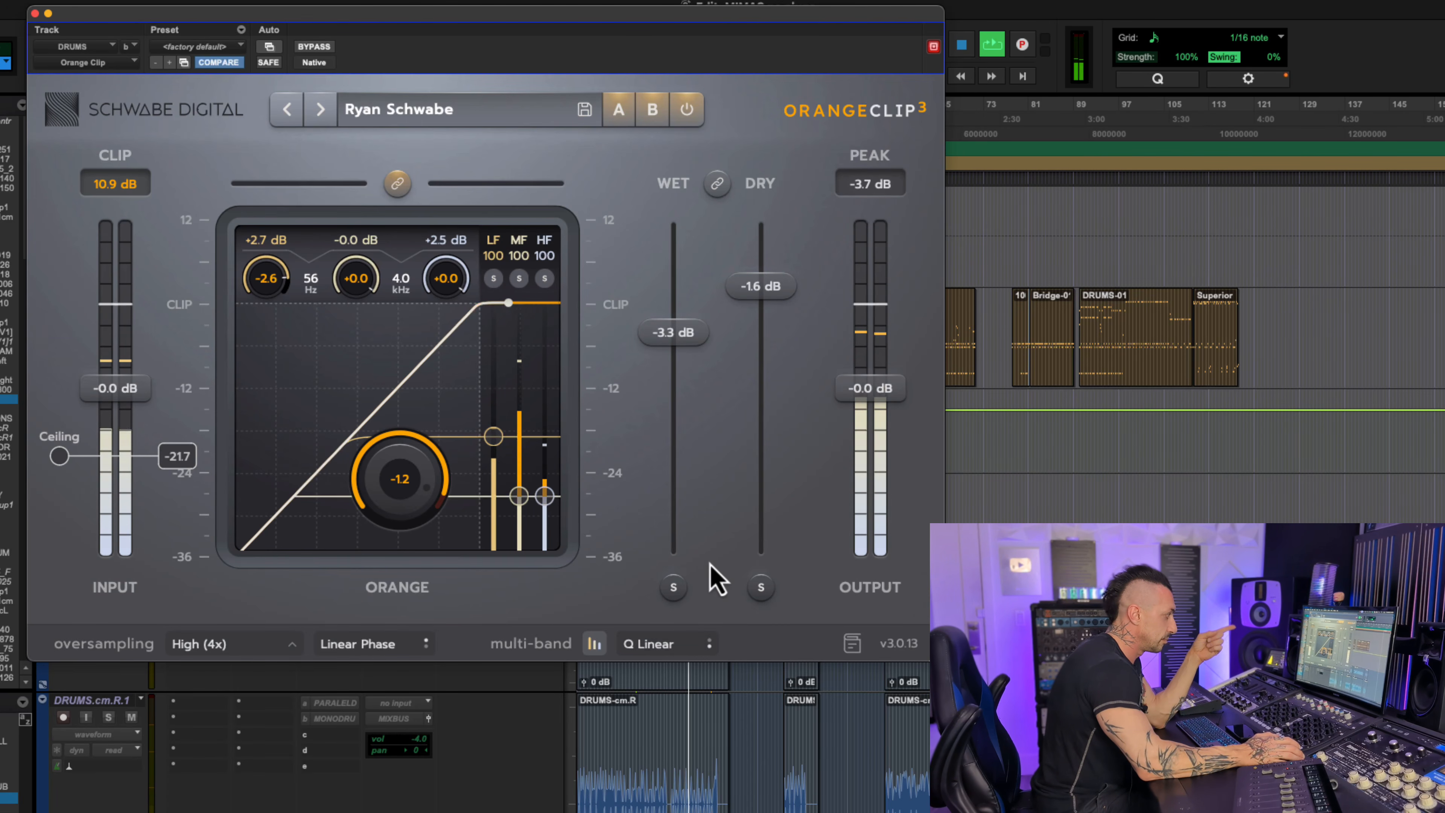
pyautogui.click(664, 652)
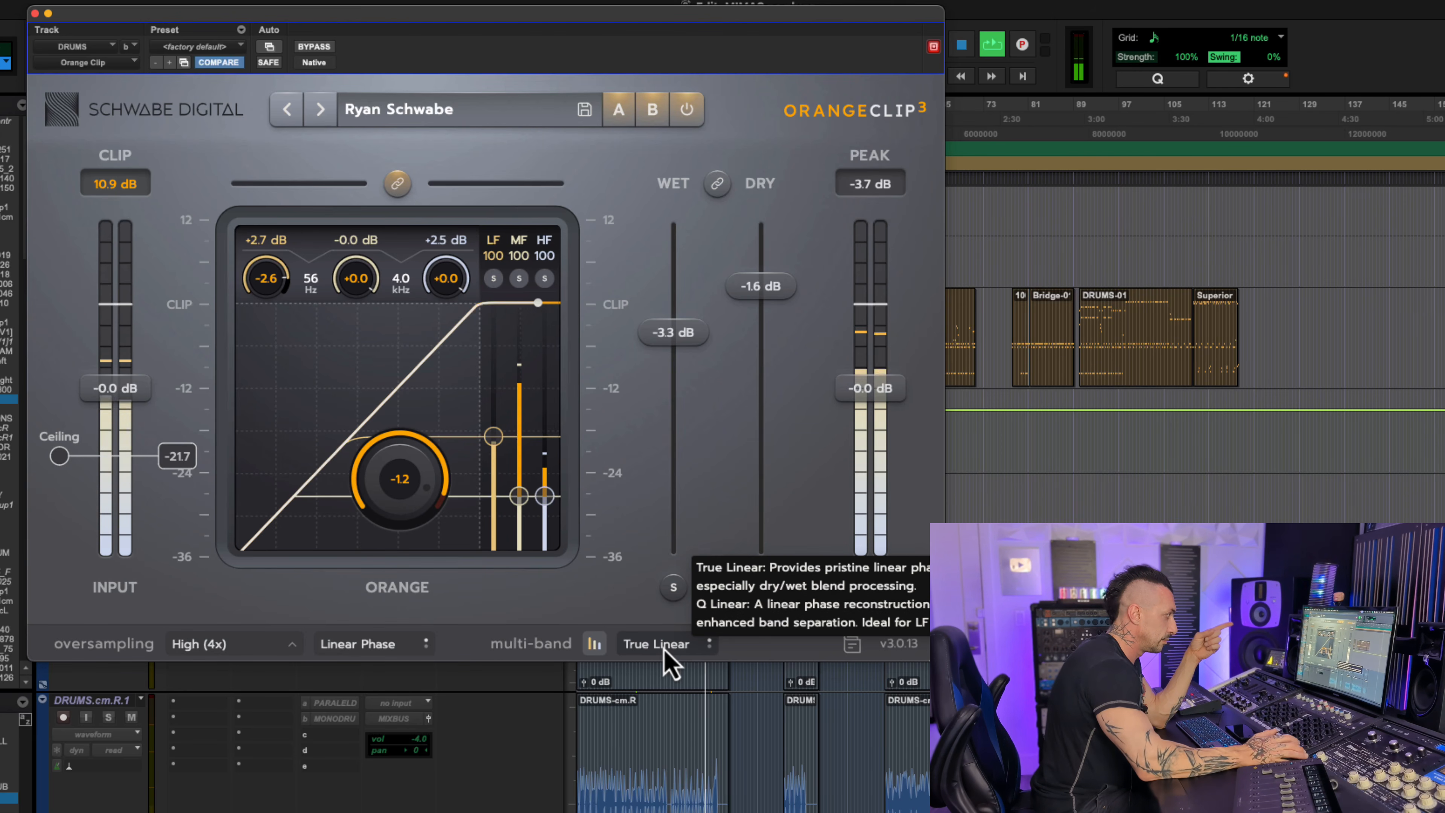
pyautogui.click(665, 651)
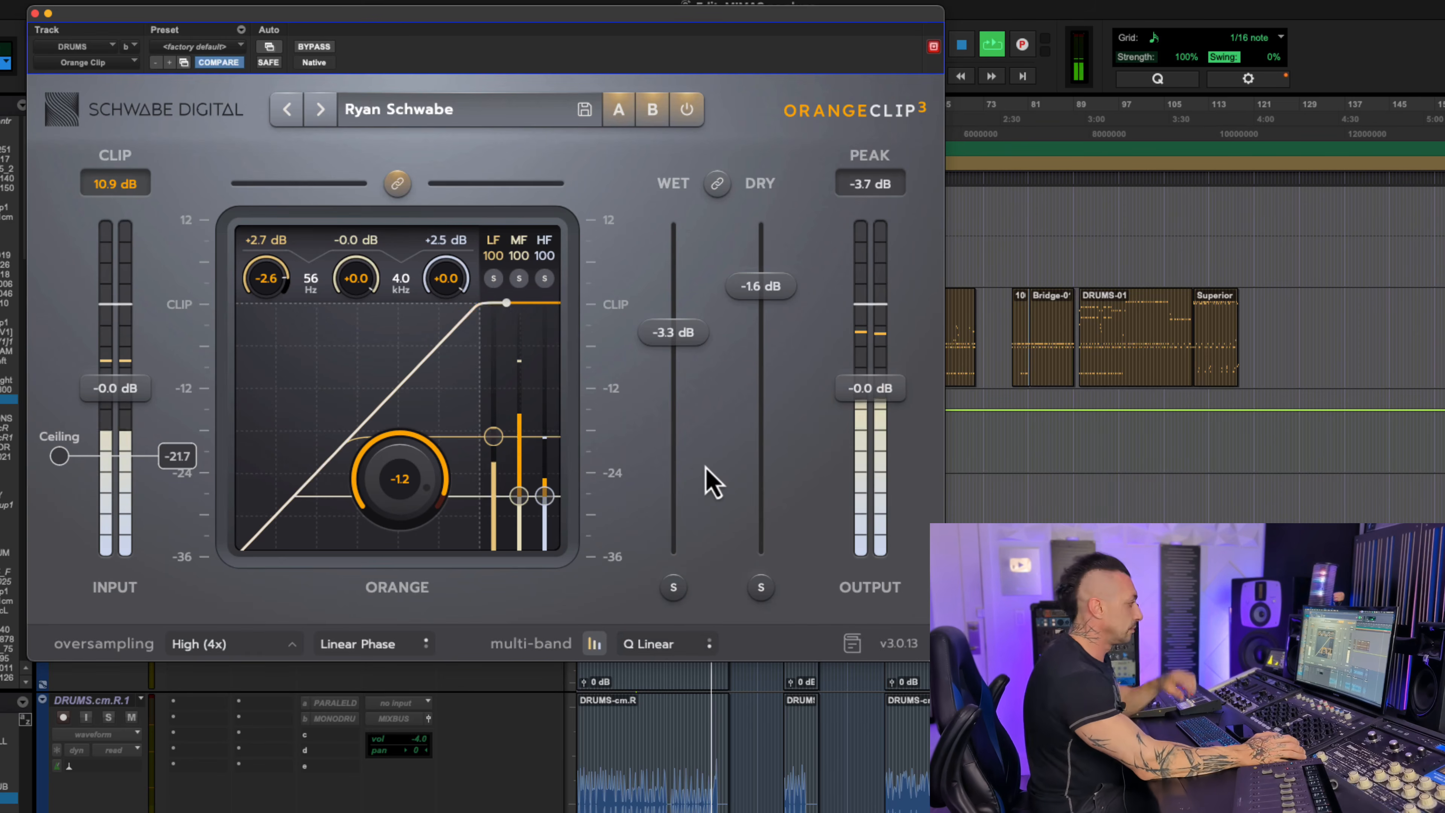
pyautogui.press('space')
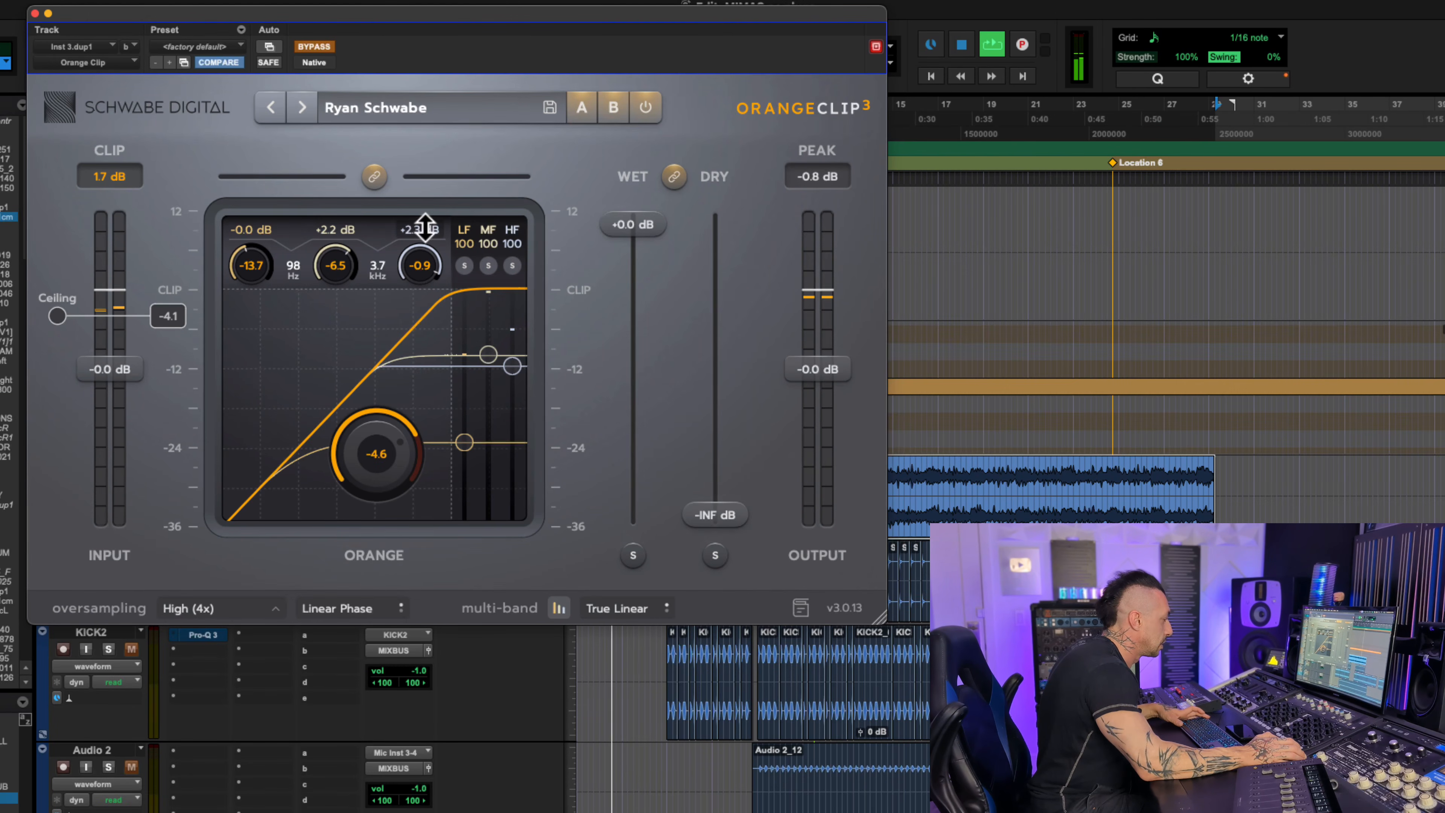
# Step: On Inst 3.dup1, set the high band's gain to +3.6 dB above 3.2 kHz, raise the mid clip point to about -9 dB and compare with bypass
pyautogui.click(315, 47)
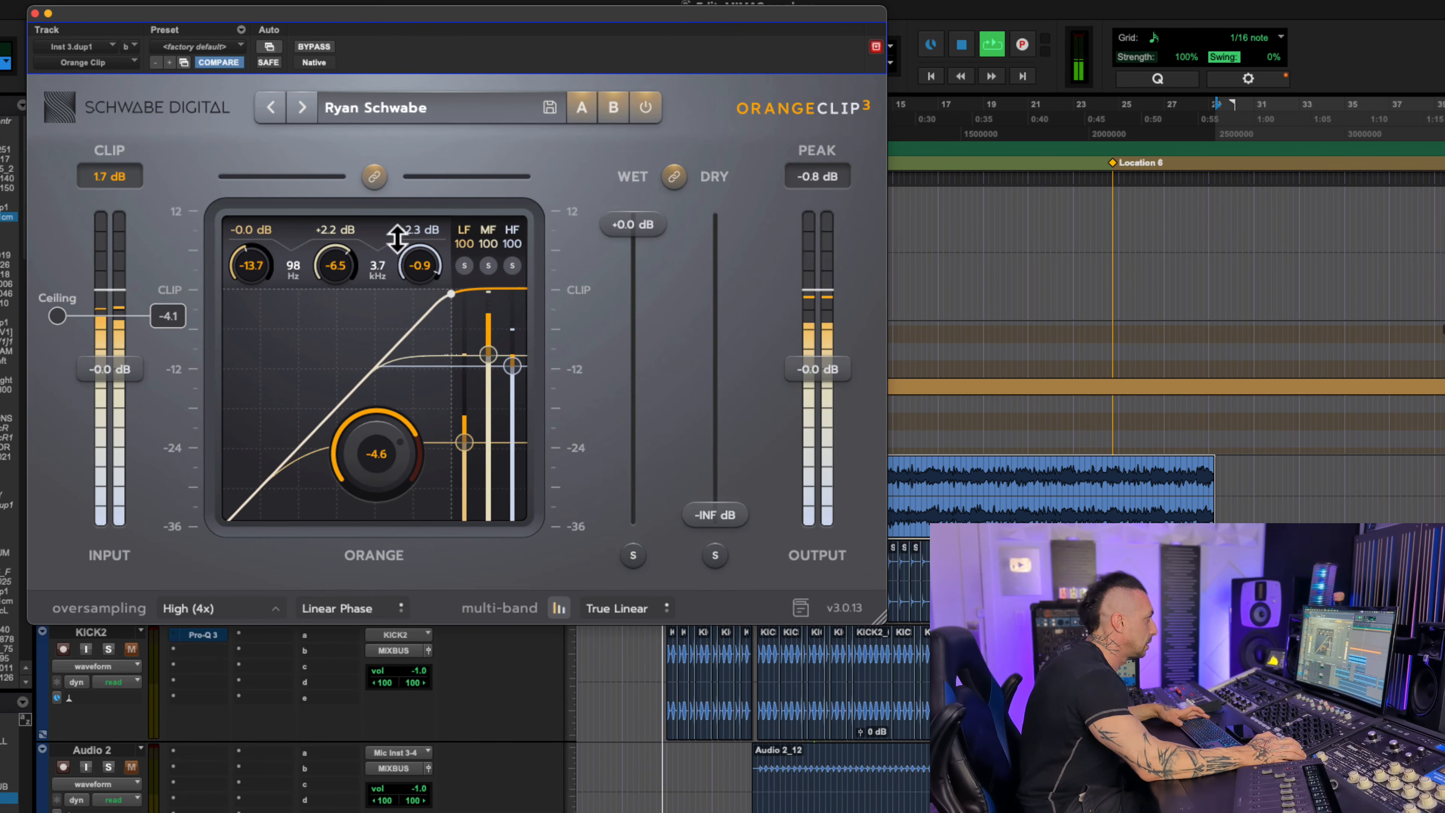
pyautogui.moveTo(410, 233); pyautogui.dragTo(382, 270)
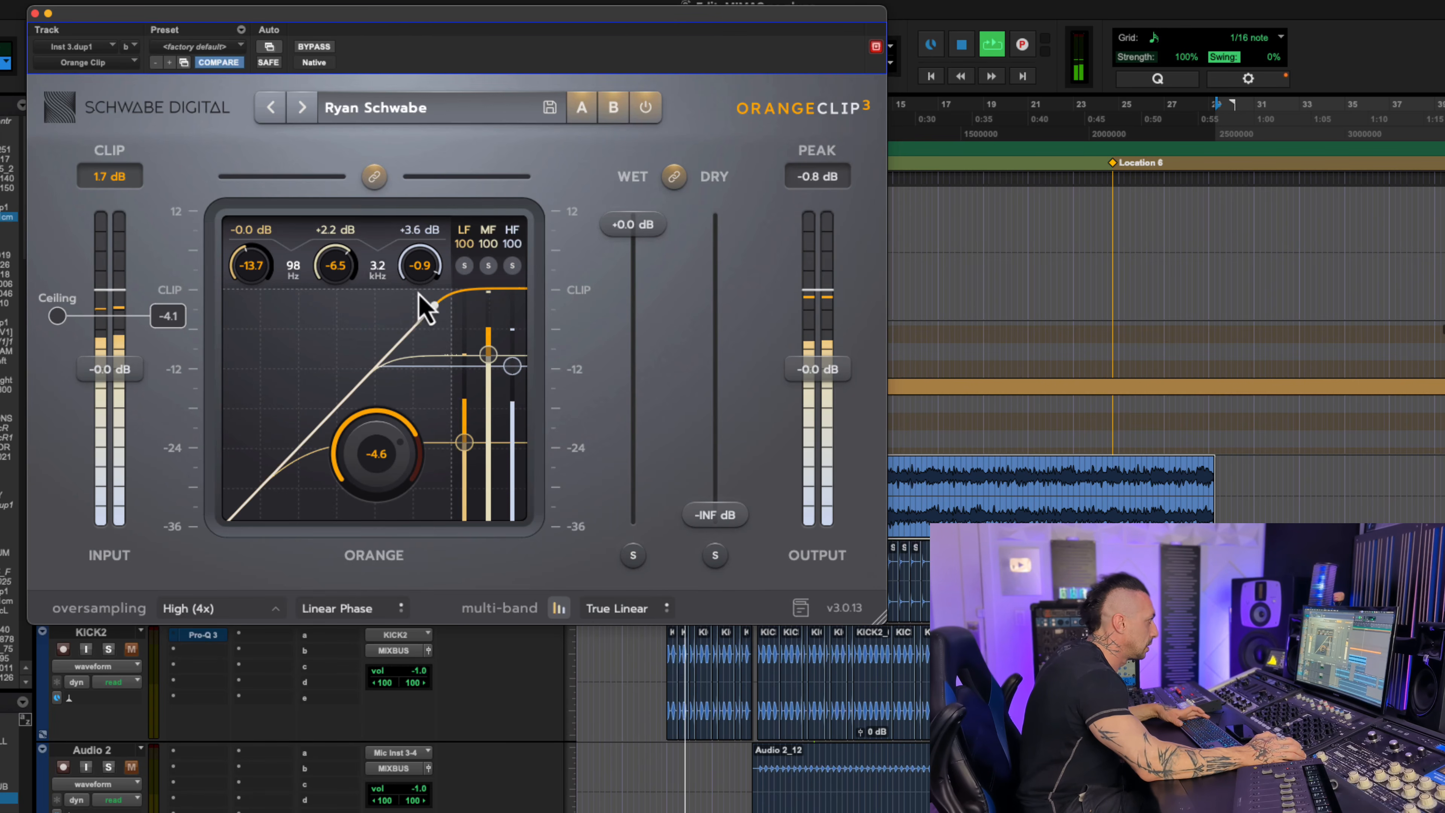
pyautogui.moveTo(481, 354); pyautogui.dragTo(480, 345)
pyautogui.click(313, 46)
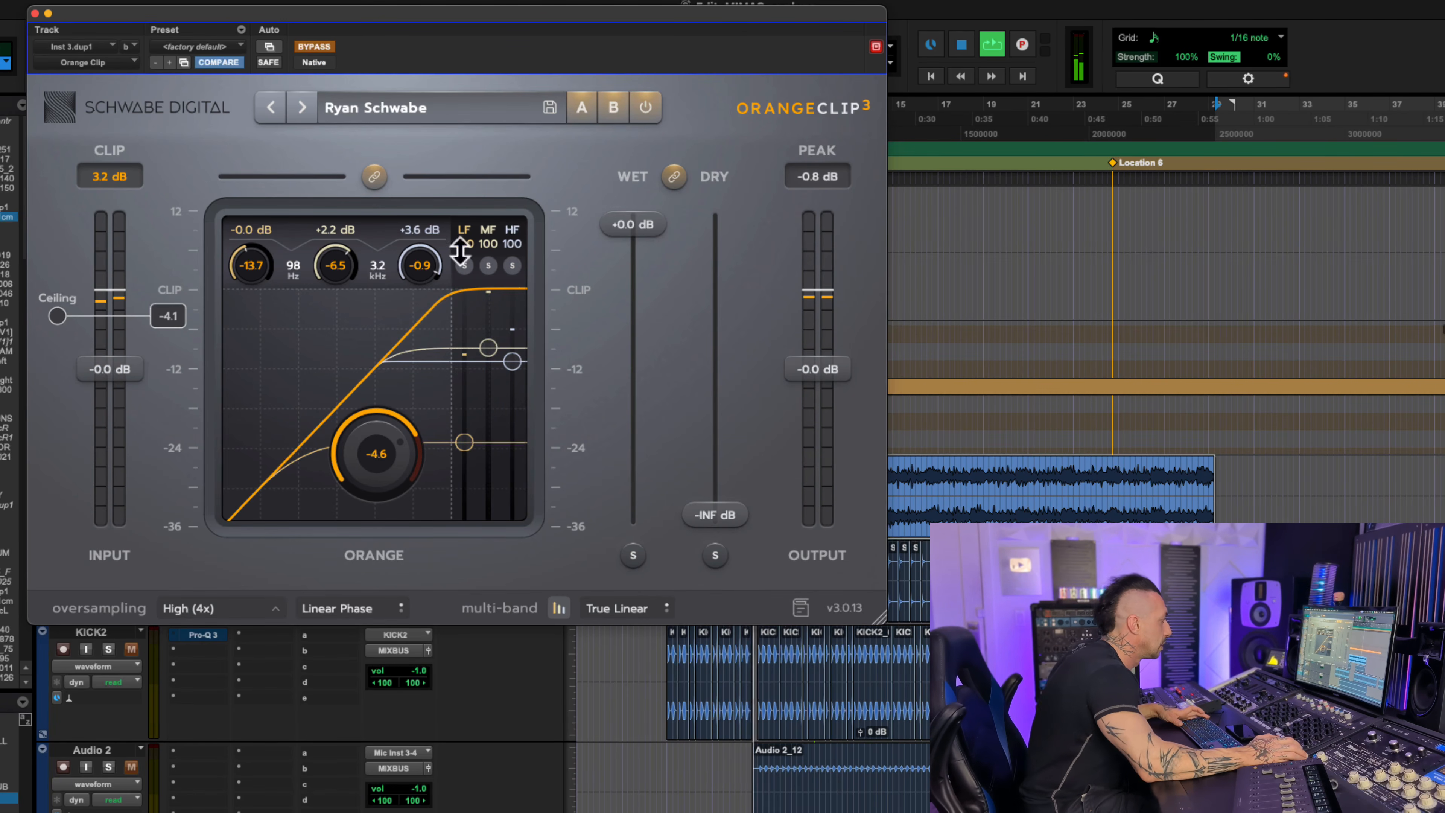
pyautogui.click(313, 47)
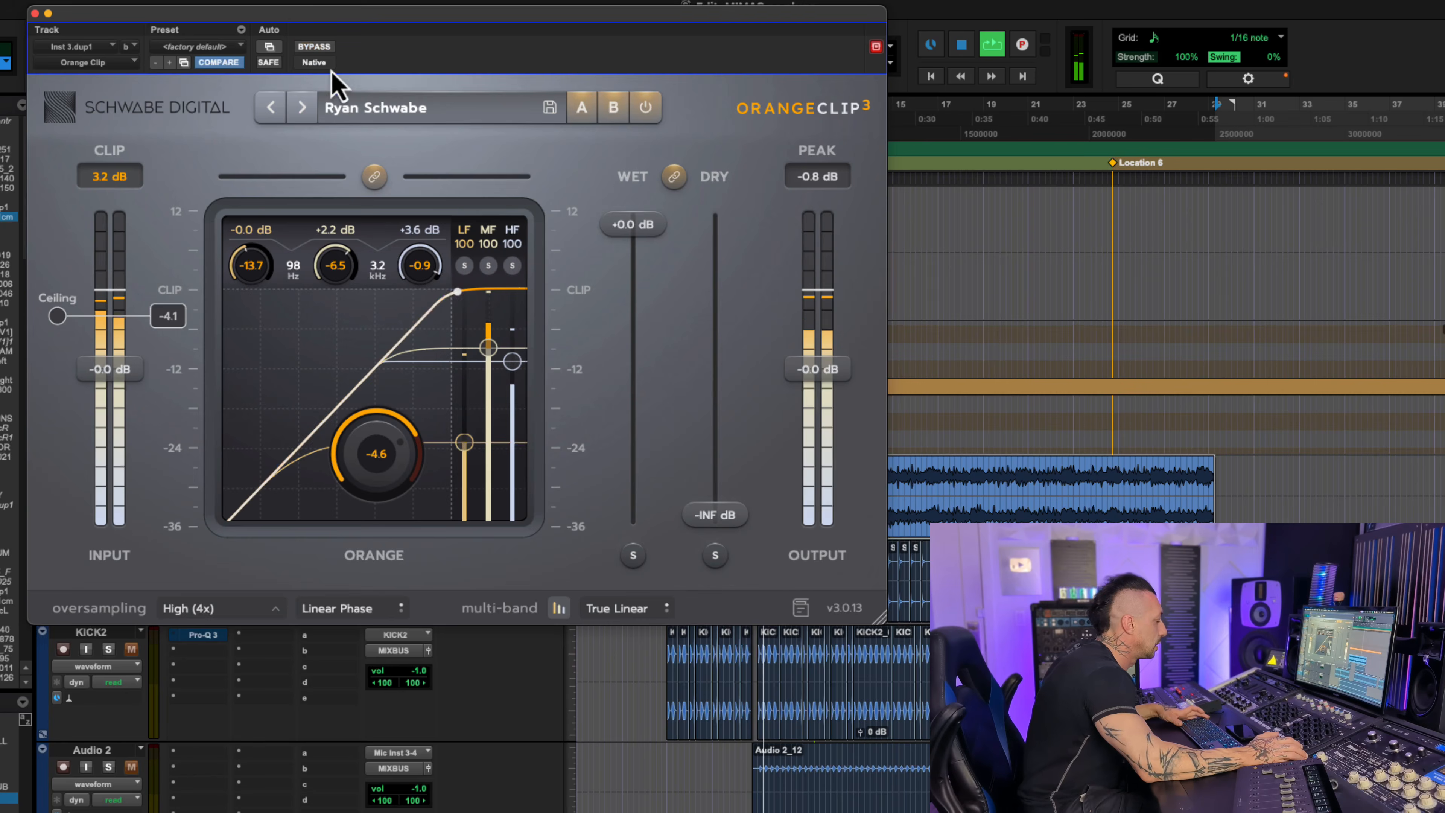
# Step: Compare True Linear and Q Linear with the dry level at -10.5 dB, leaving Q Linear selected and the dry level at -INF
pyautogui.click(622, 611)
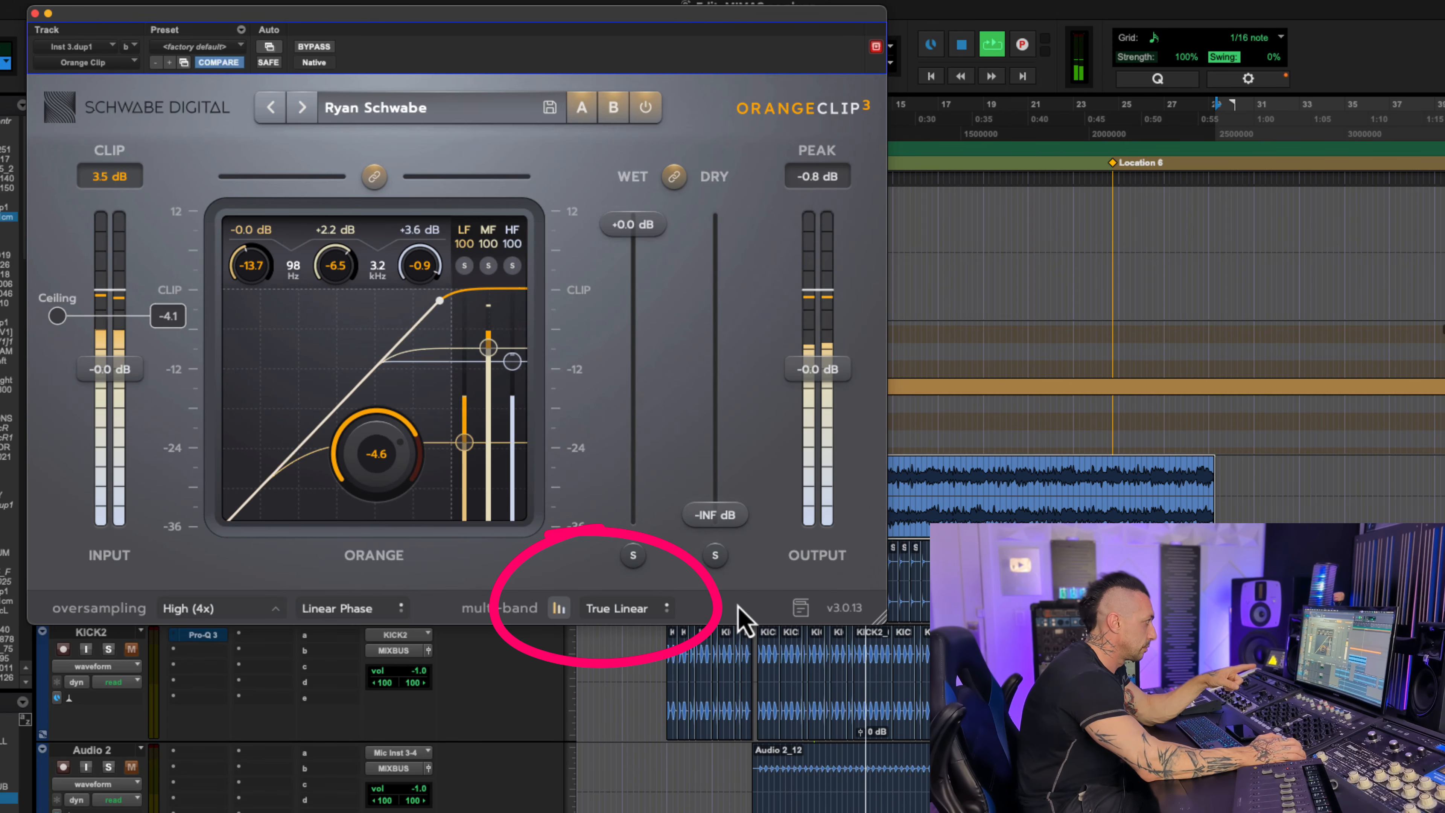
pyautogui.click(632, 617)
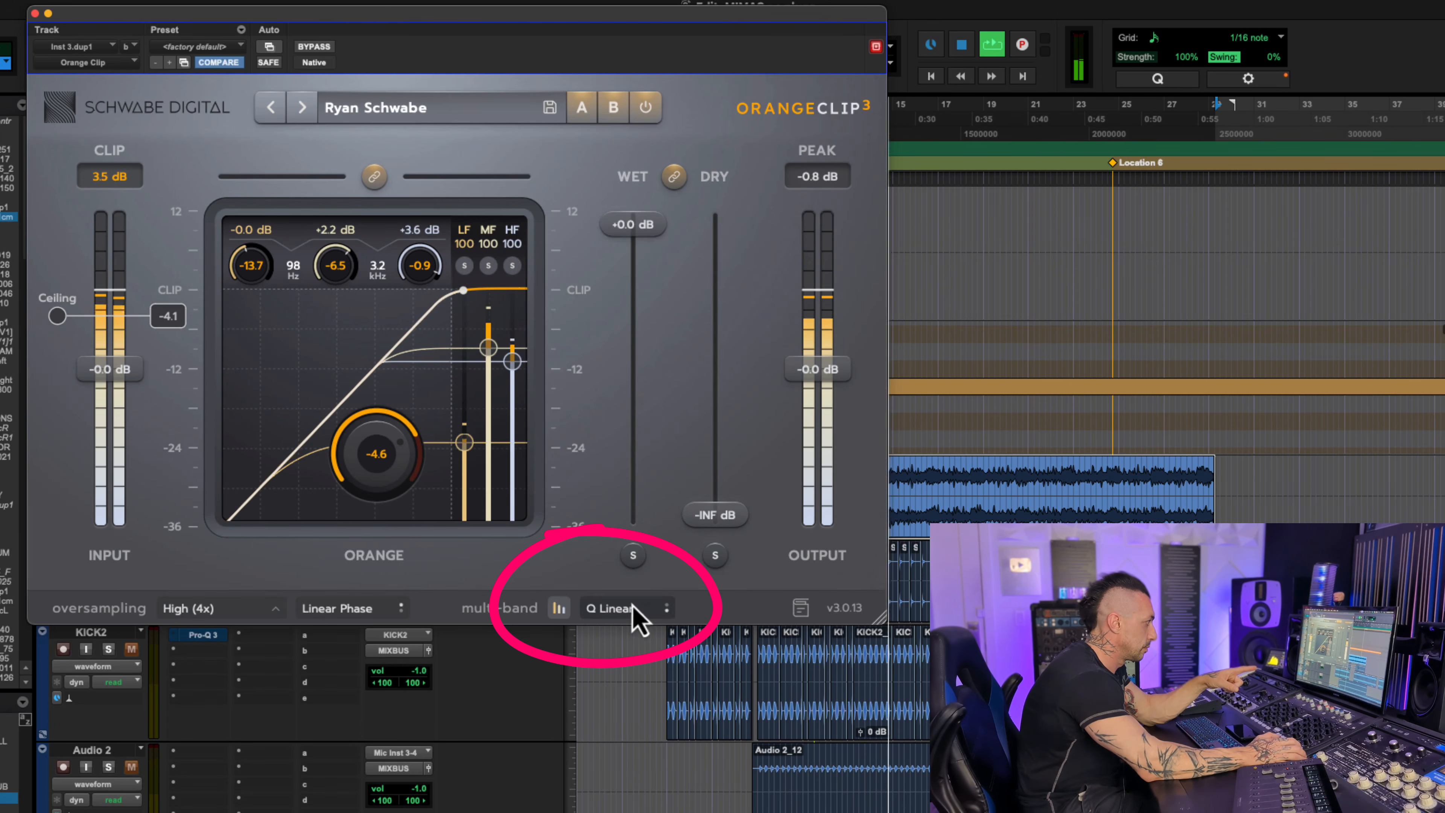
pyautogui.moveTo(715, 515); pyautogui.dragTo(710, 426)
pyautogui.click(623, 618)
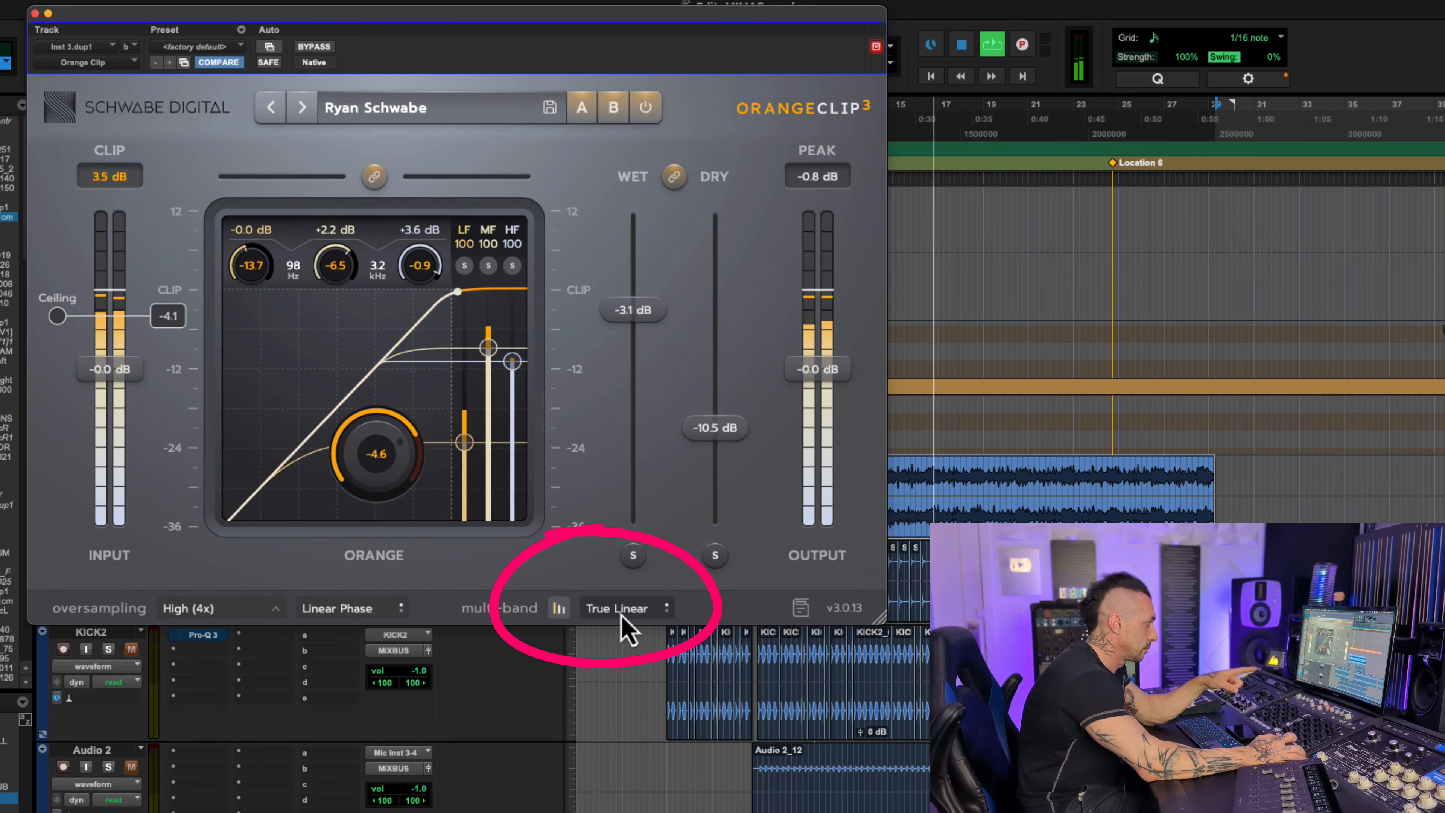
pyautogui.click(641, 619)
pyautogui.moveTo(729, 442); pyautogui.dragTo(723, 613)
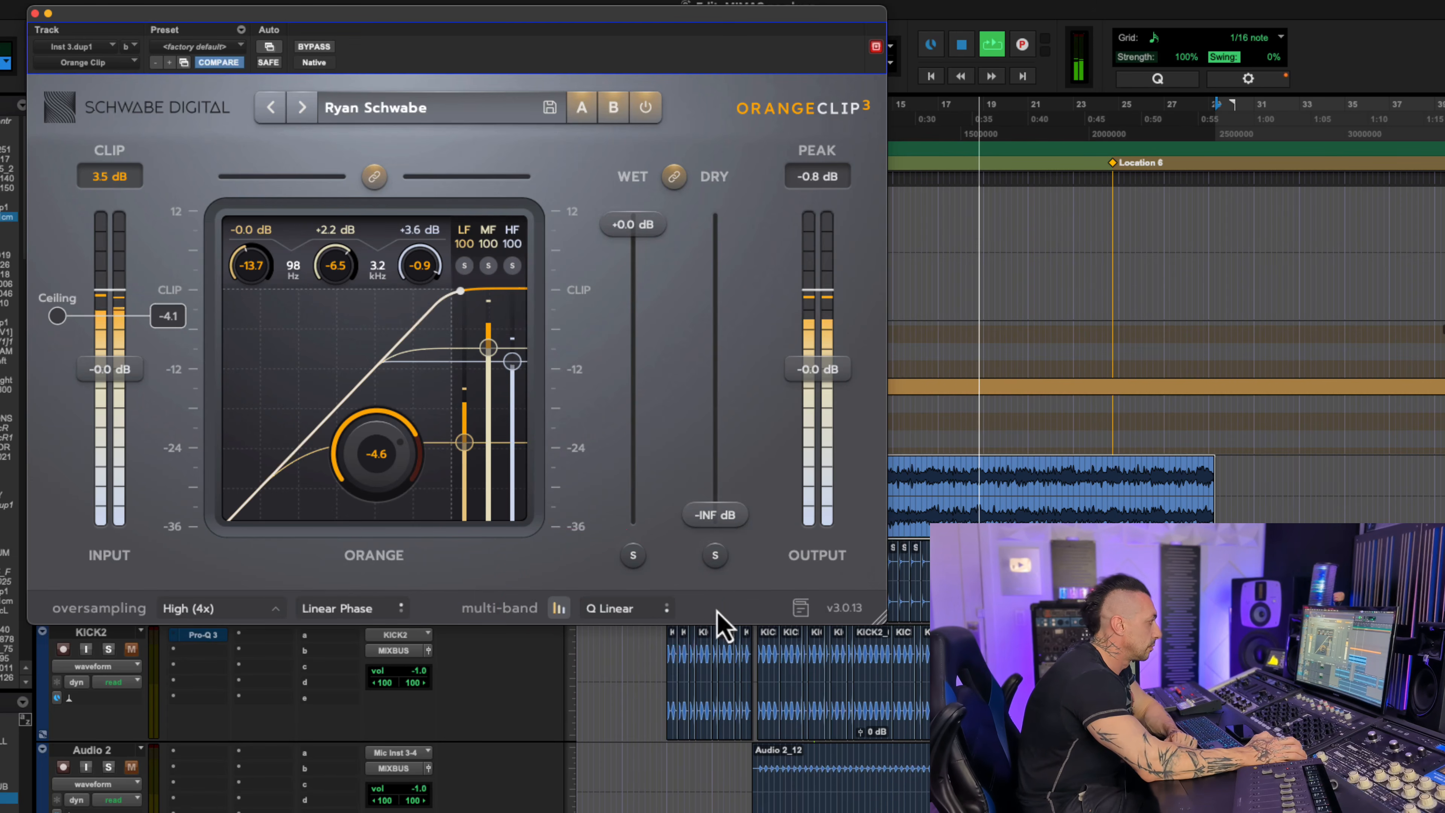
# Step: Lower the ceiling to -5.8 dB and set the mid band's clip point to about -15 dB with +3.8 dB gain
pyautogui.moveTo(139, 341); pyautogui.dragTo(182, 328)
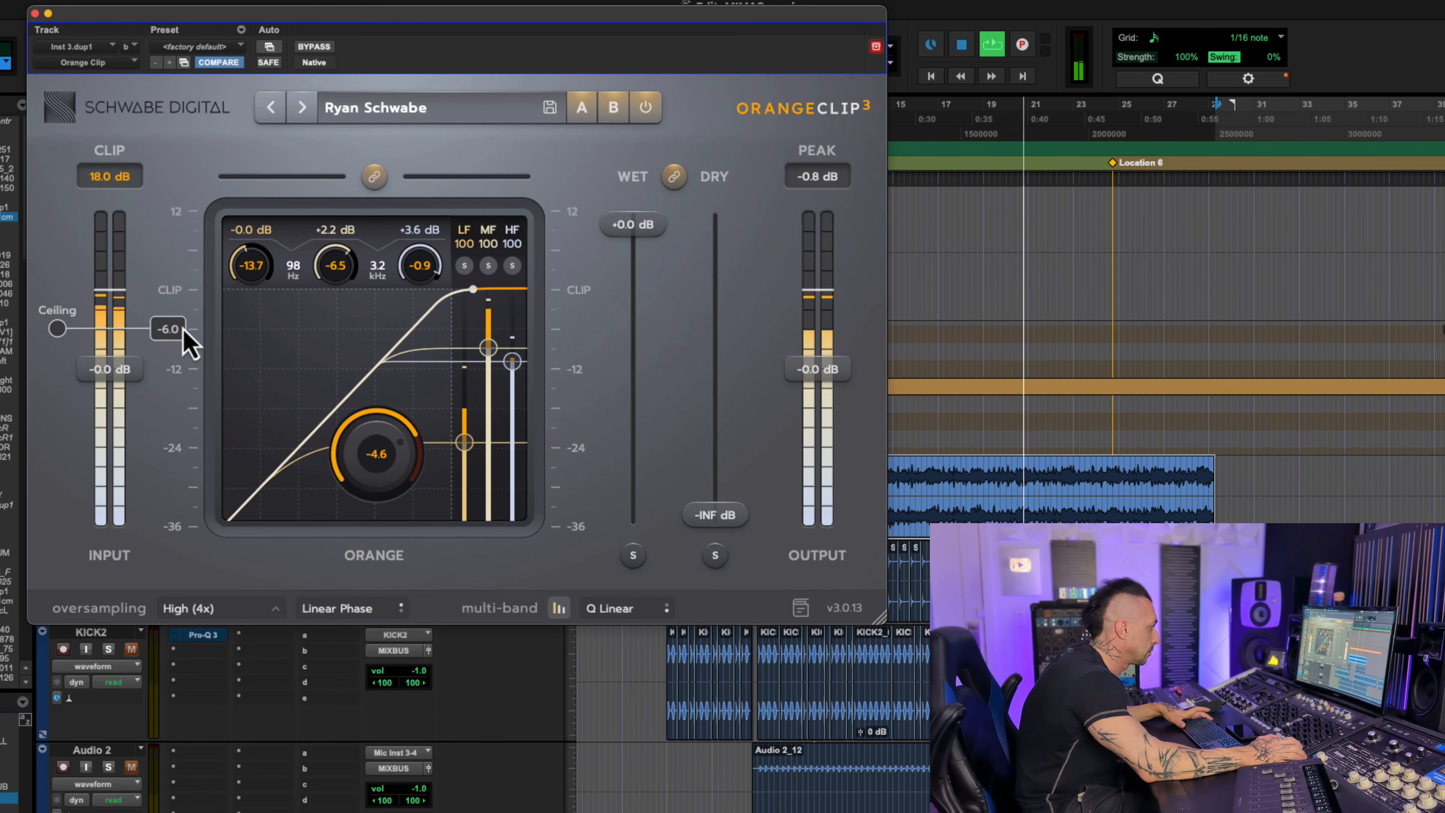
pyautogui.moveTo(490, 352); pyautogui.dragTo(490, 387)
pyautogui.moveTo(351, 238); pyautogui.dragTo(354, 235)
pyautogui.moveTo(485, 381); pyautogui.dragTo(487, 390)
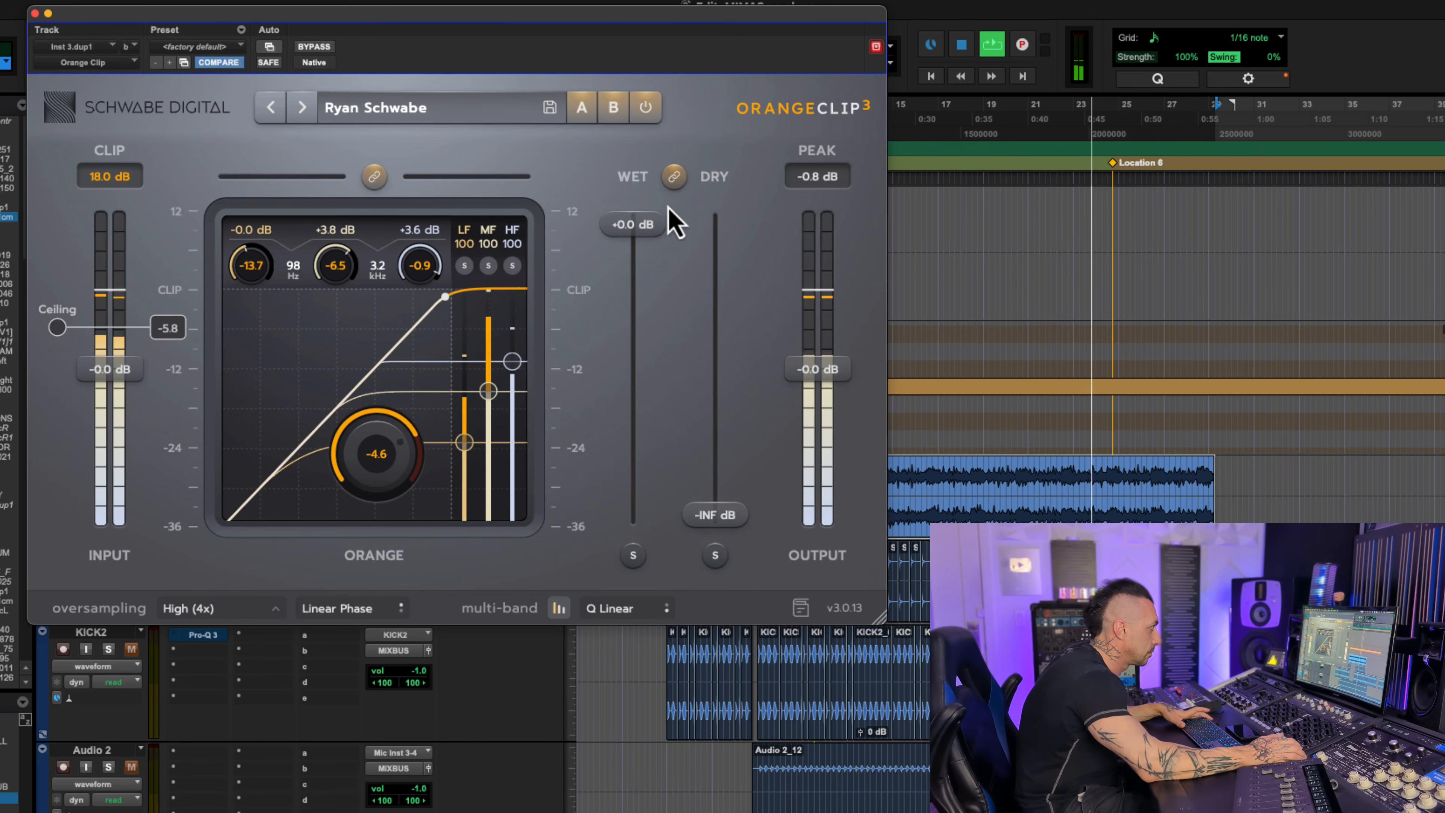
# Step: Unlink the wet and dry levels on Inst 3.dup1 and set wet to -6.3 dB and dry to -2.7 dB
pyautogui.moveTo(670, 181); pyautogui.dragTo(703, 390)
pyautogui.moveTo(657, 323); pyautogui.dragTo(645, 377)
pyautogui.click(674, 176)
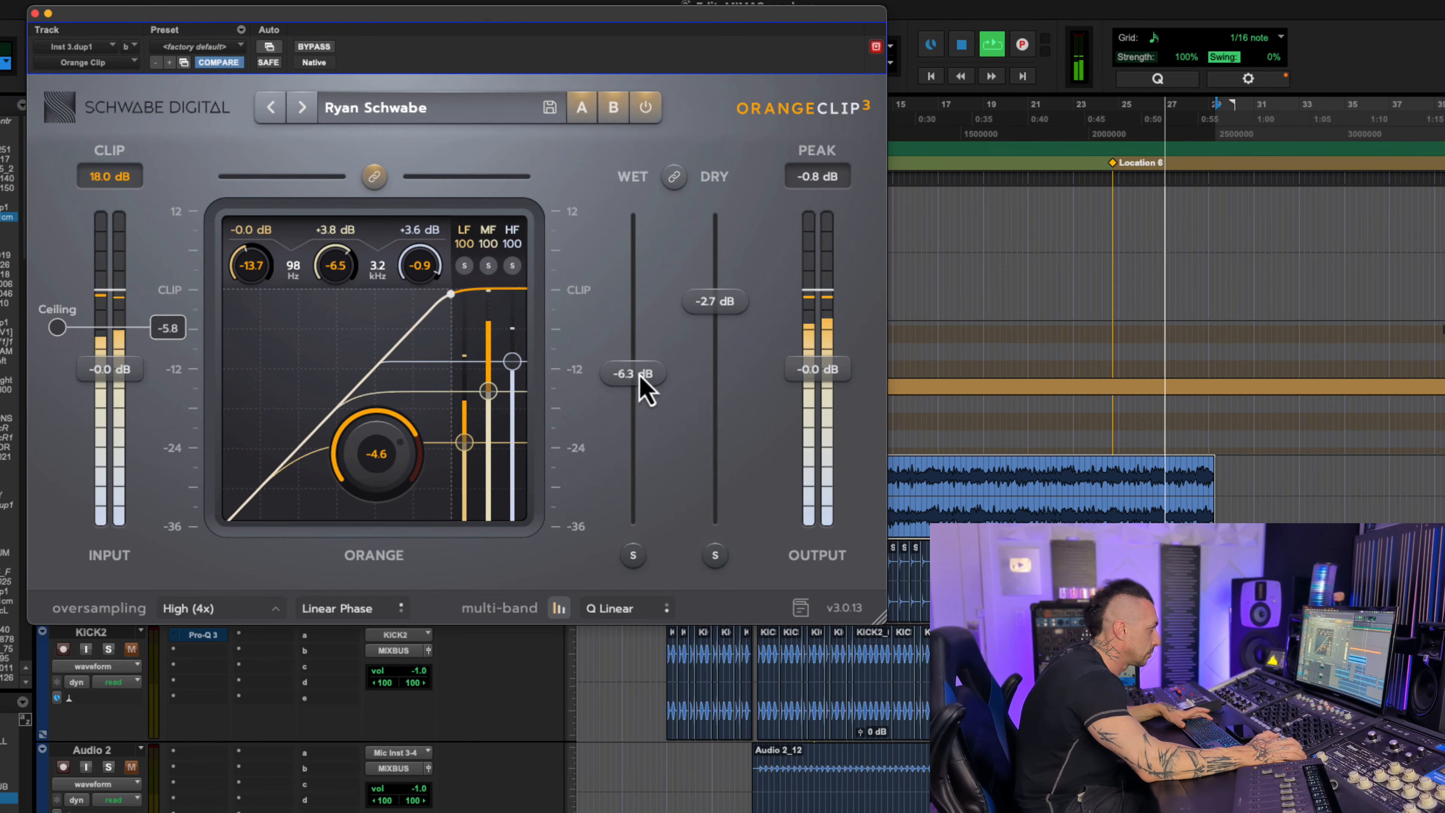
# Step: Compare Inst 3.dup1 bypassed and active, raise the mid band's clip point to about -12 dB and stop playback
pyautogui.click(314, 48)
pyautogui.click(316, 48)
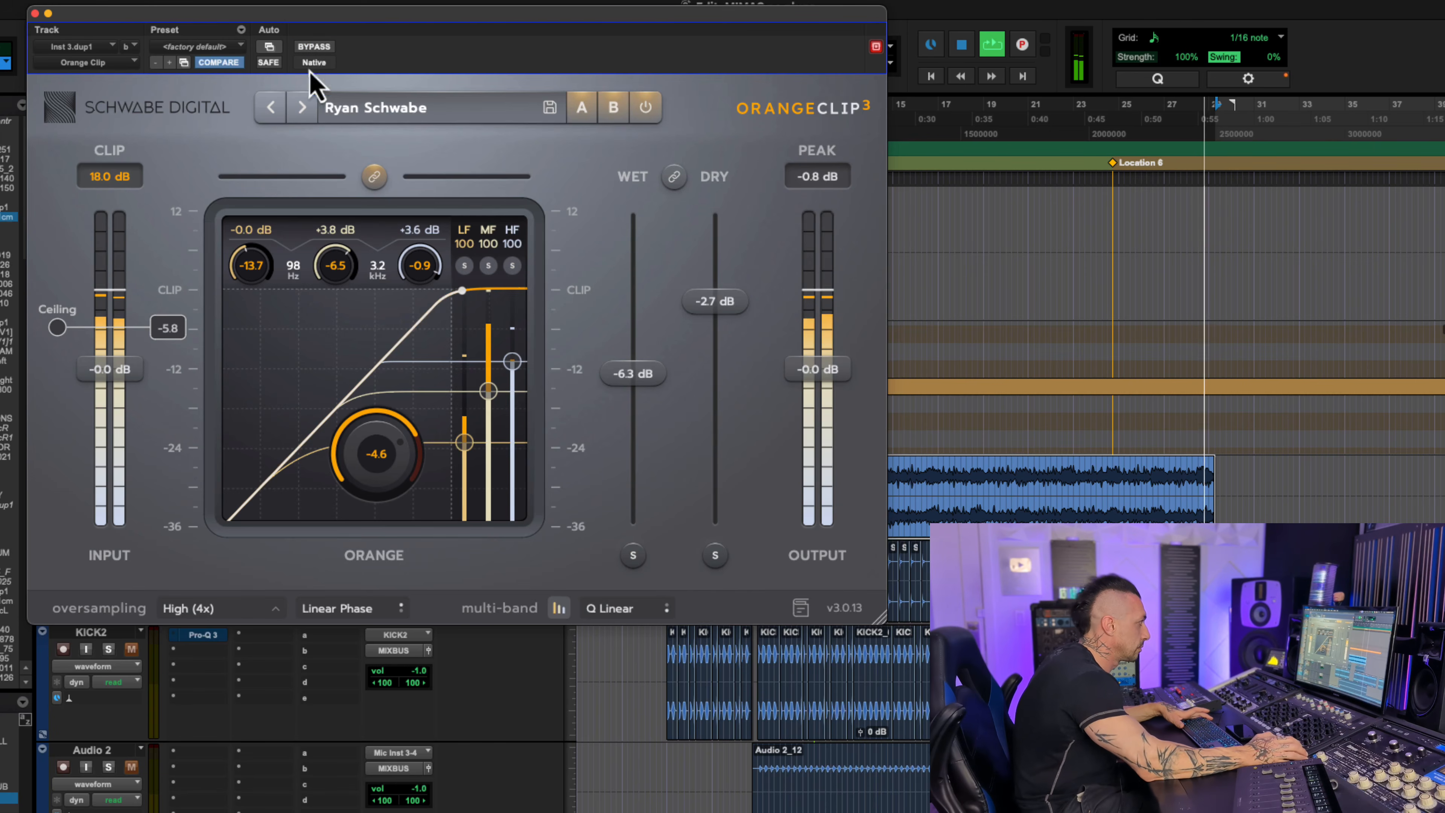
pyautogui.moveTo(488, 391); pyautogui.dragTo(488, 368)
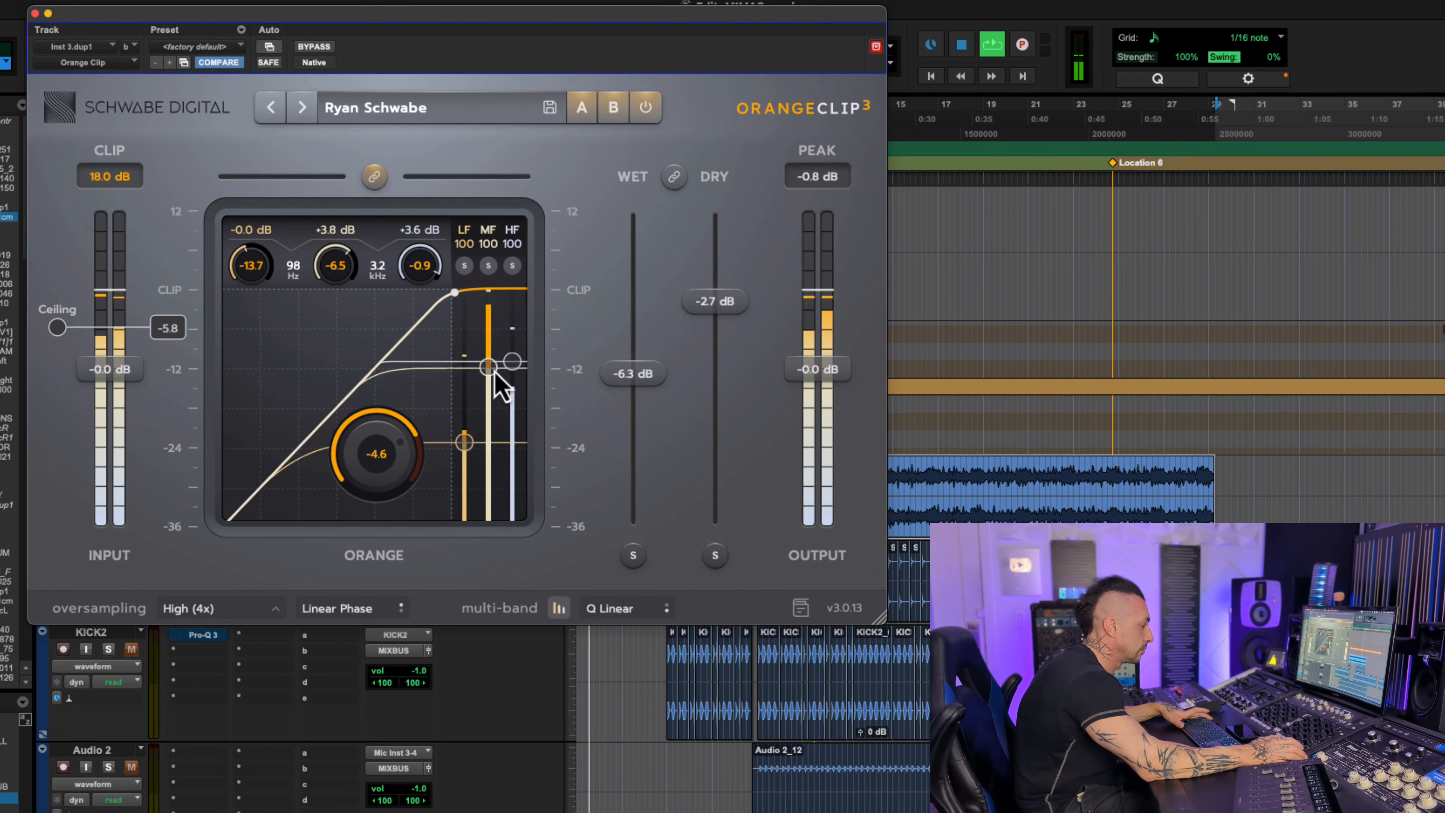
pyautogui.press('space')
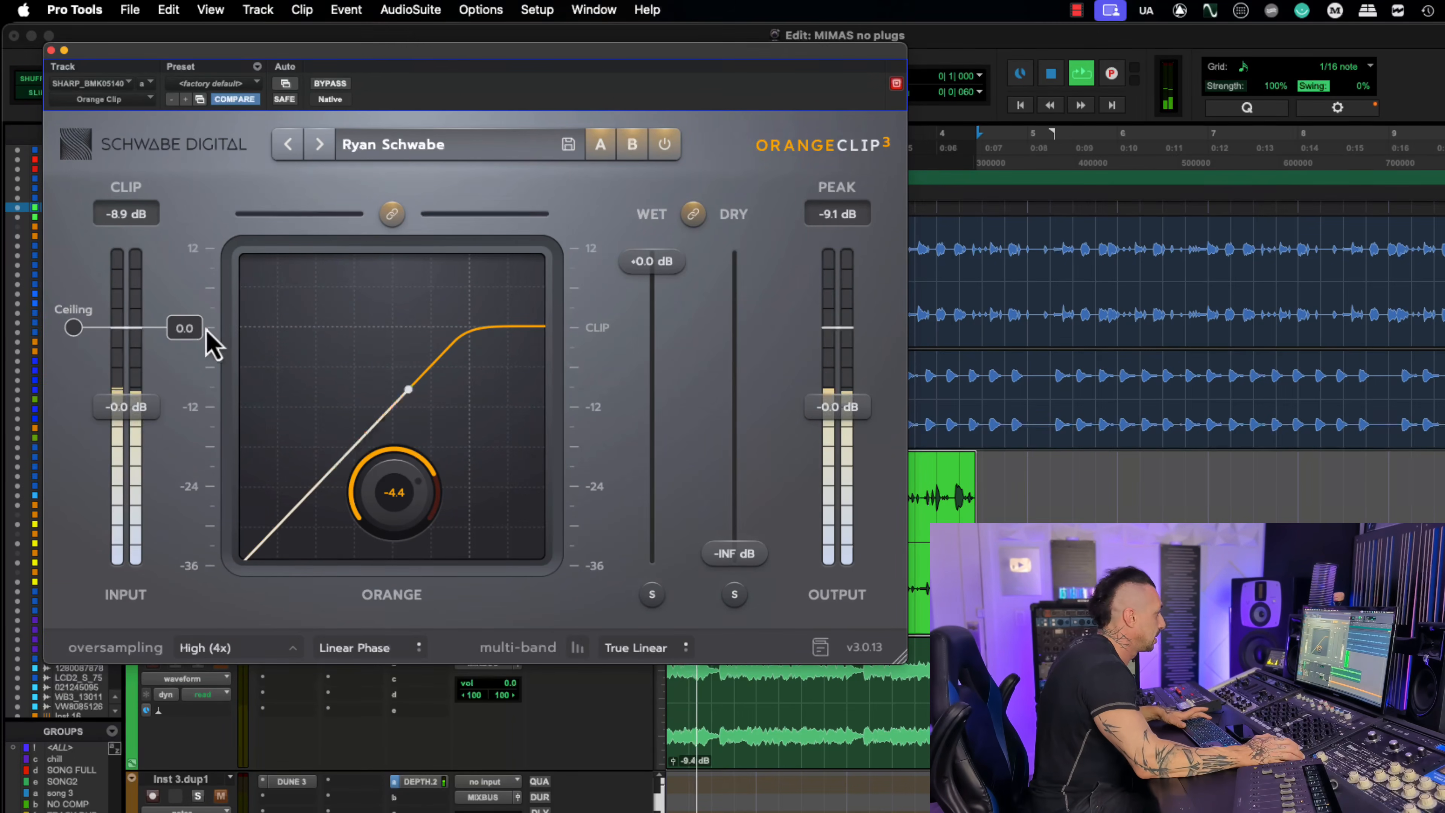
# Step: Turn on multi-band mode on the SHARP_BMK05140 track and lower the clip points to about -13 dB (low) and -18 dB (mid and high)
pyautogui.click(578, 648)
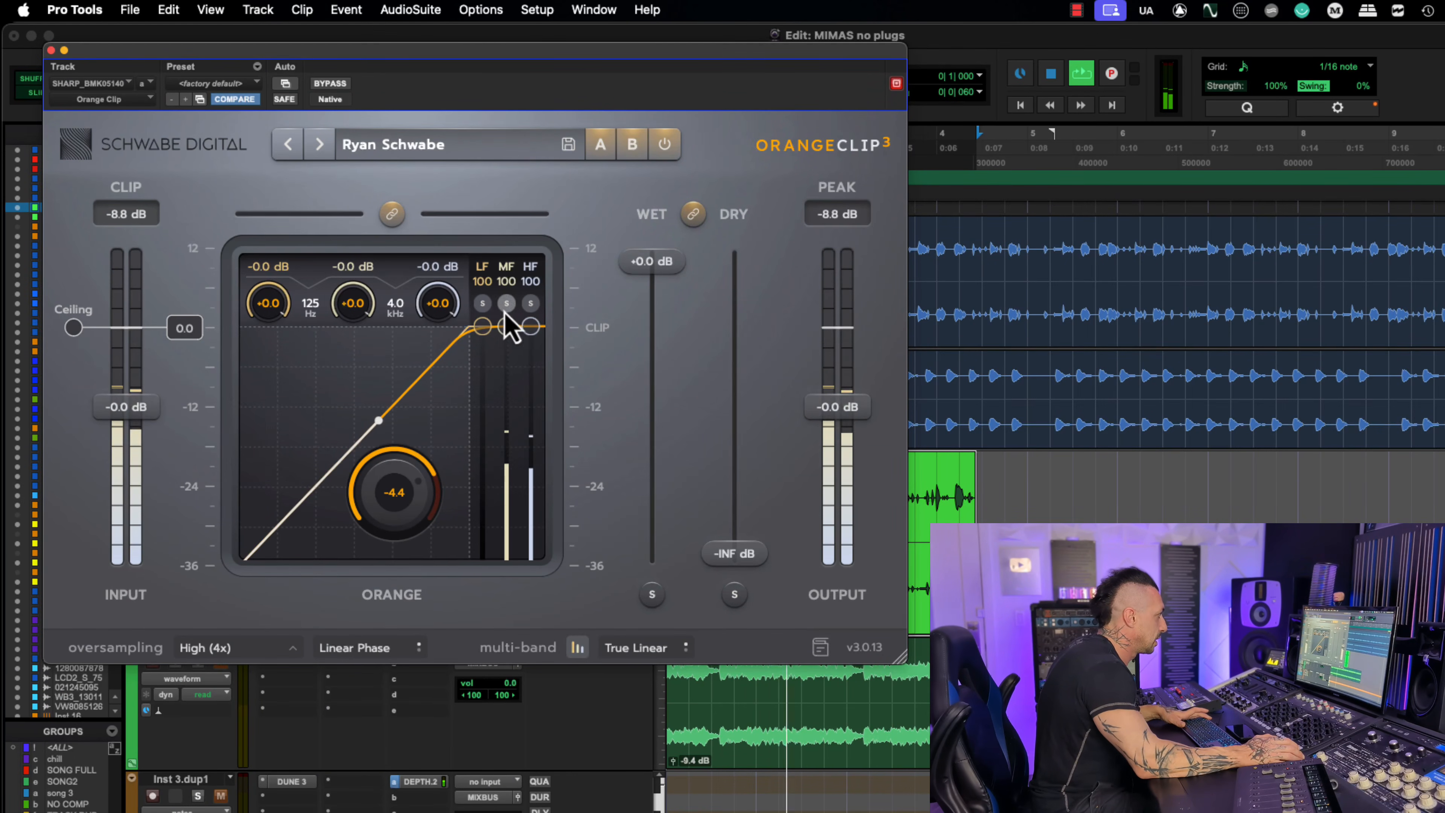
pyautogui.moveTo(508, 329); pyautogui.dragTo(484, 417)
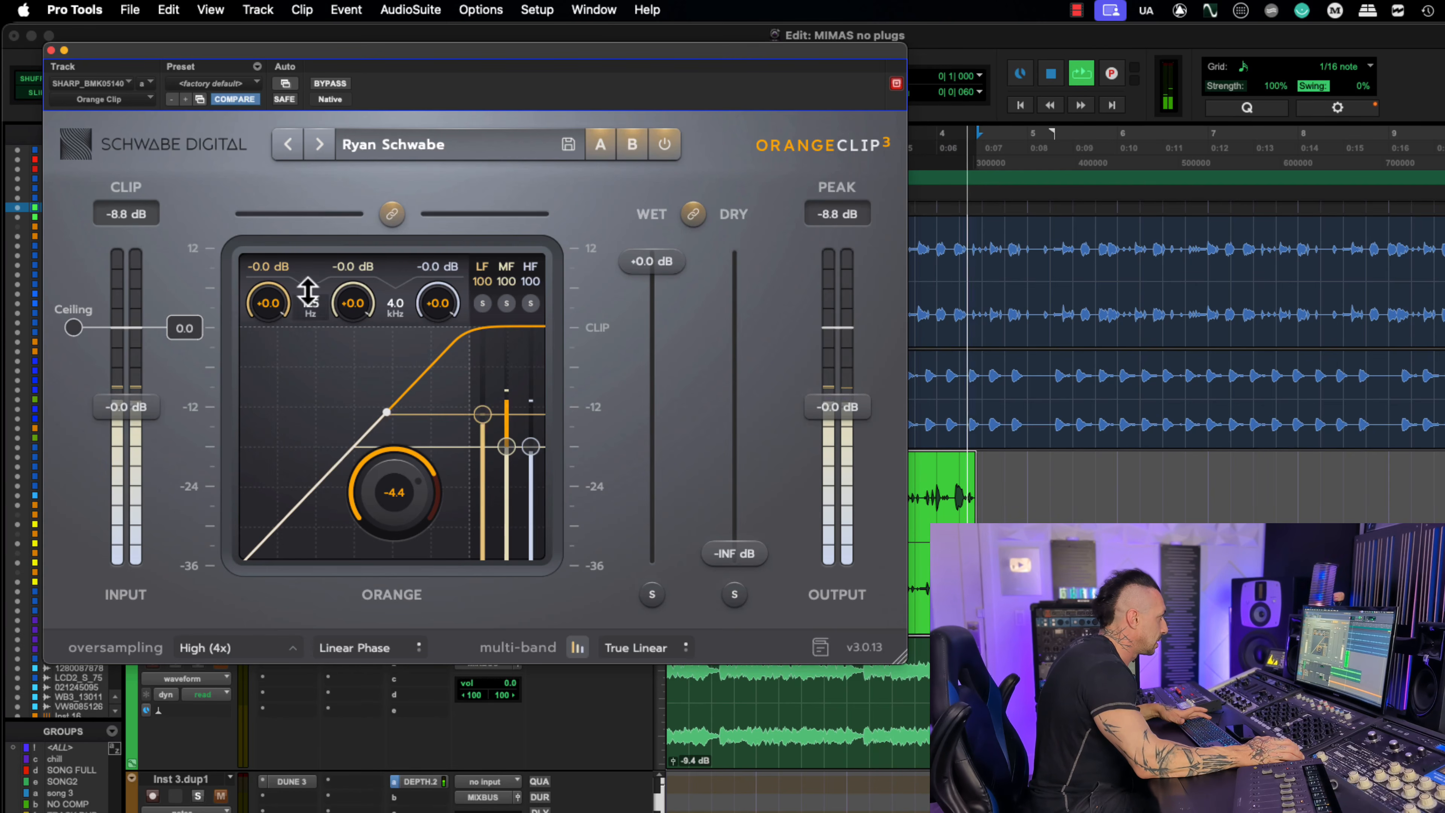
# Step: Set the low band's Orange to -4.1, crossover to 84 Hz and clip point to about -17 dB, with the main Orange at -6.2
pyautogui.moveTo(269, 307); pyautogui.dragTo(271, 352)
pyautogui.moveTo(312, 296); pyautogui.dragTo(312, 304)
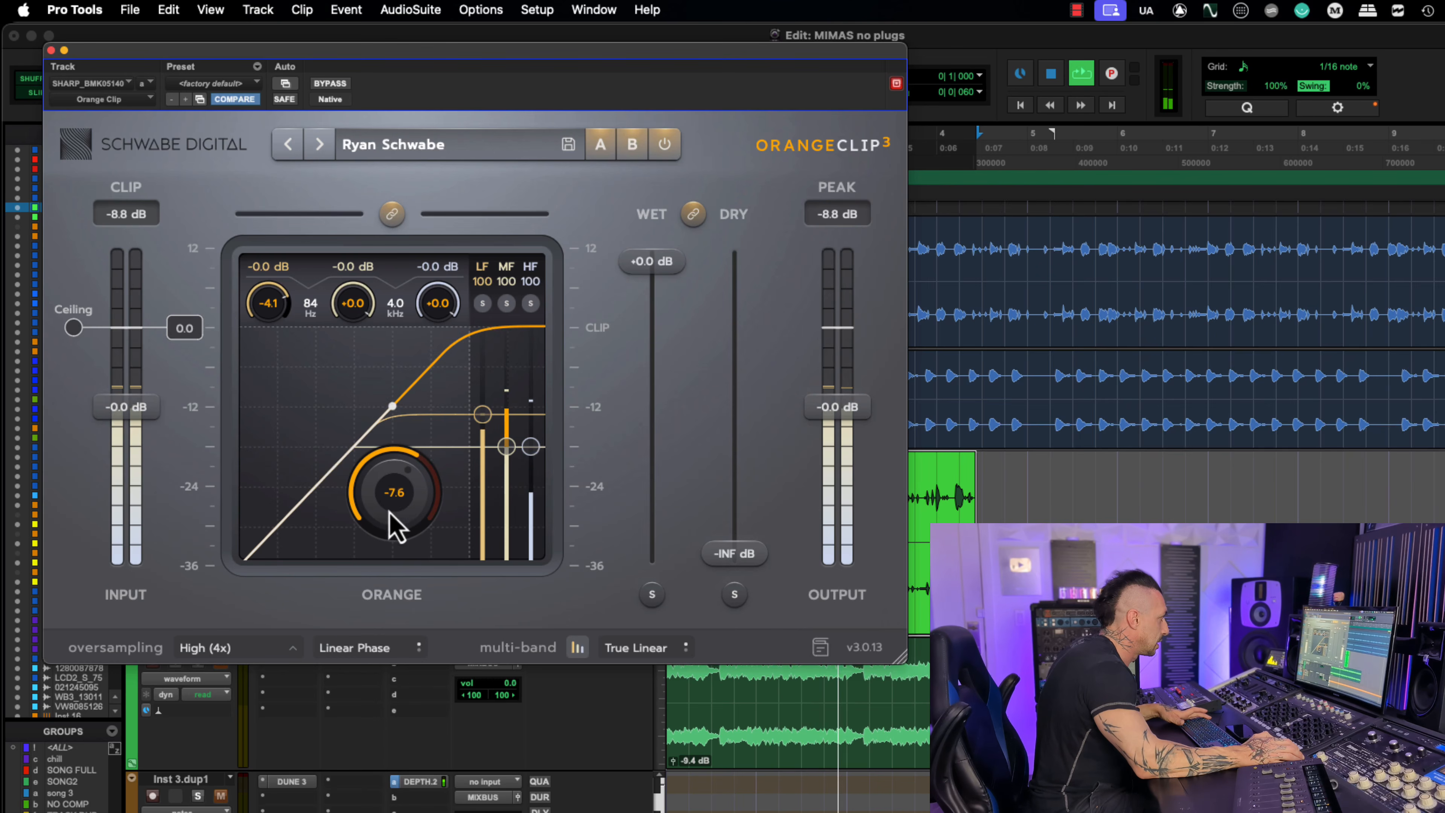
pyautogui.moveTo(479, 427); pyautogui.dragTo(500, 451)
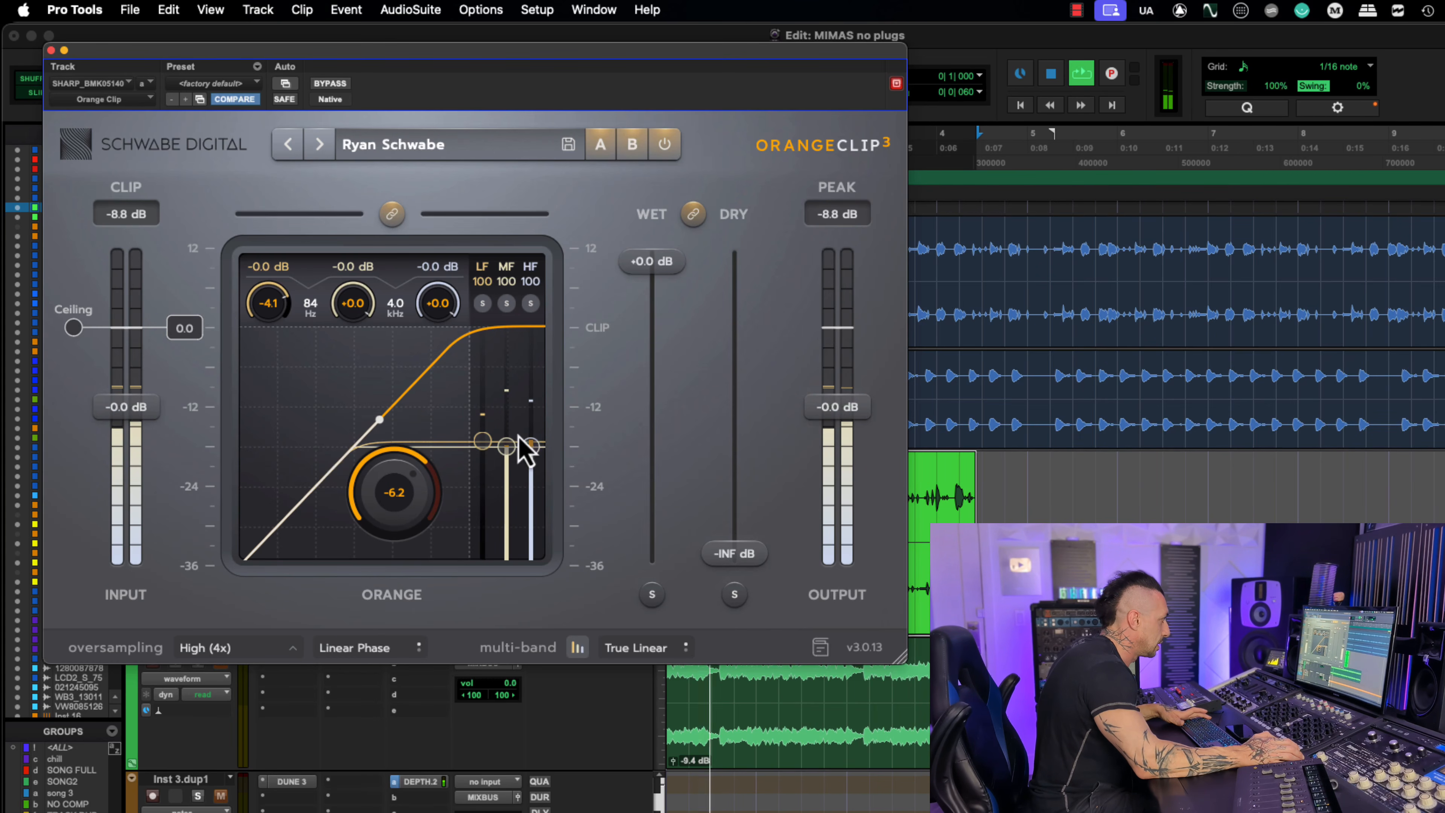
# Step: Set the high band to +6.0 dB gain, Orange -1.6 and a clip point of about -25 dB, and lower the ceiling to -10.1 dB
pyautogui.moveTo(534, 504); pyautogui.dragTo(534, 495)
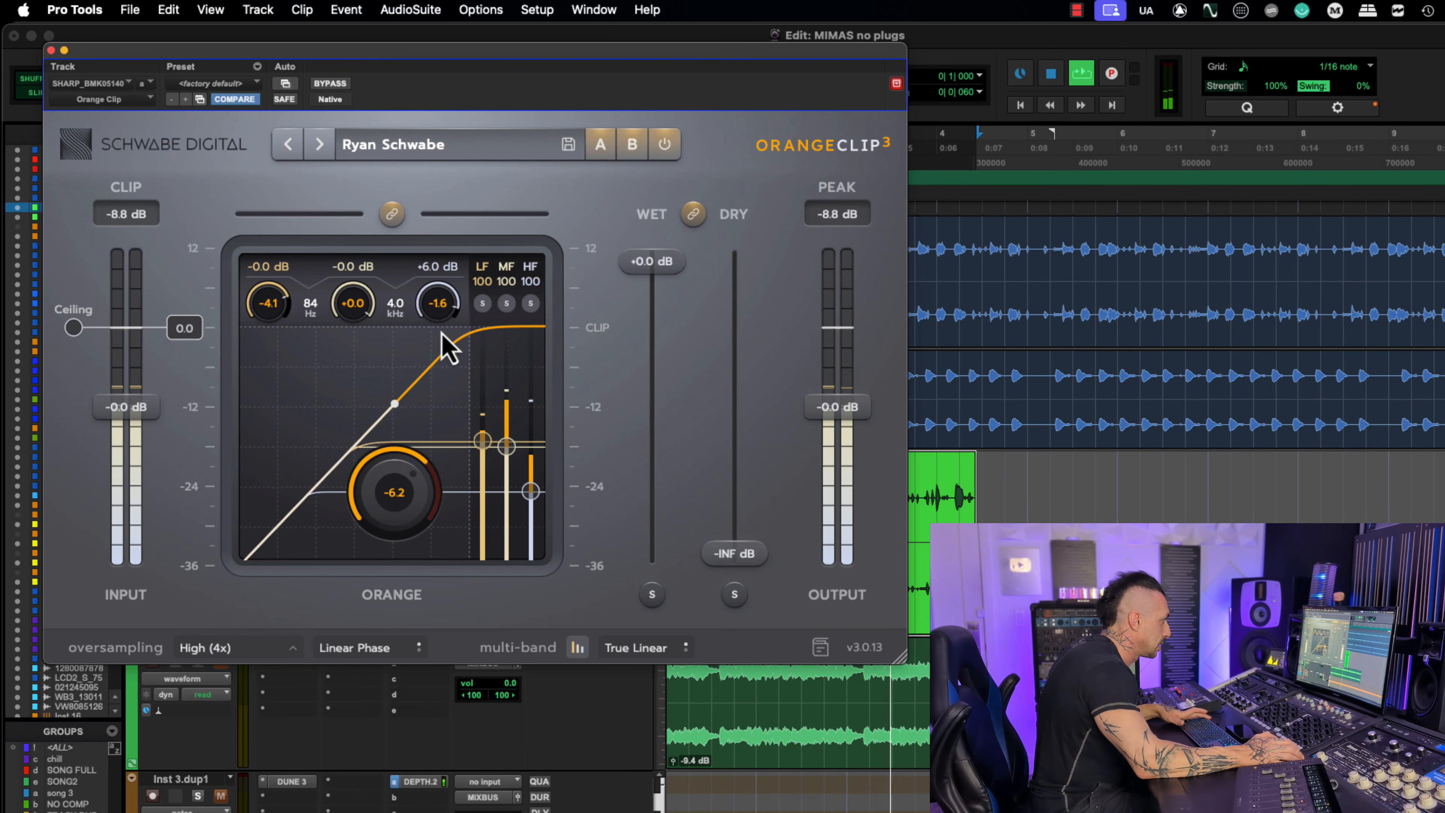
pyautogui.moveTo(185, 330); pyautogui.dragTo(199, 415)
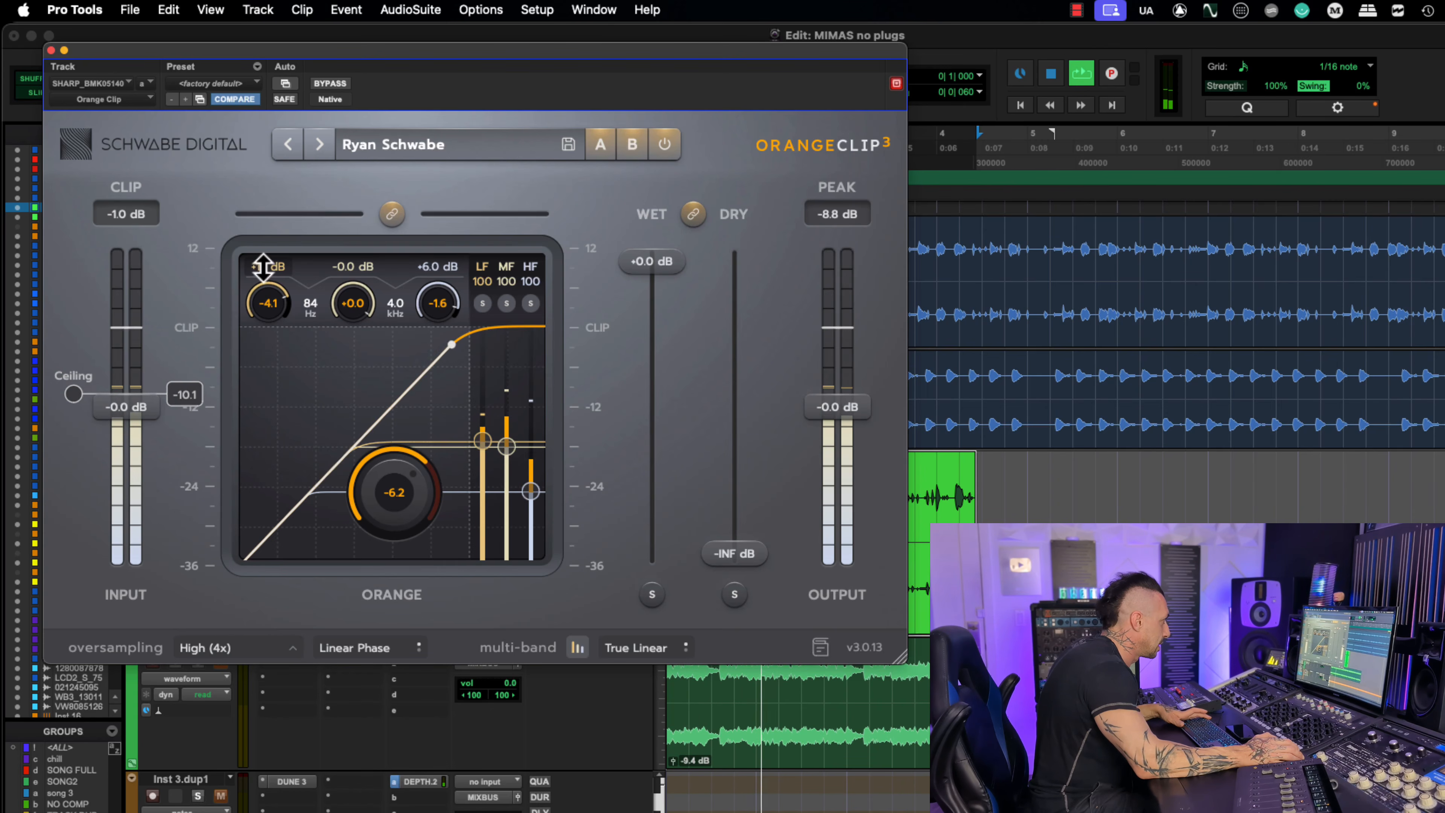
# Step: Raise the low band's gain to +0.7 dB on the SHARP_BMK05140 track and compare it with Orange Clip bypassed and active
pyautogui.click(330, 84)
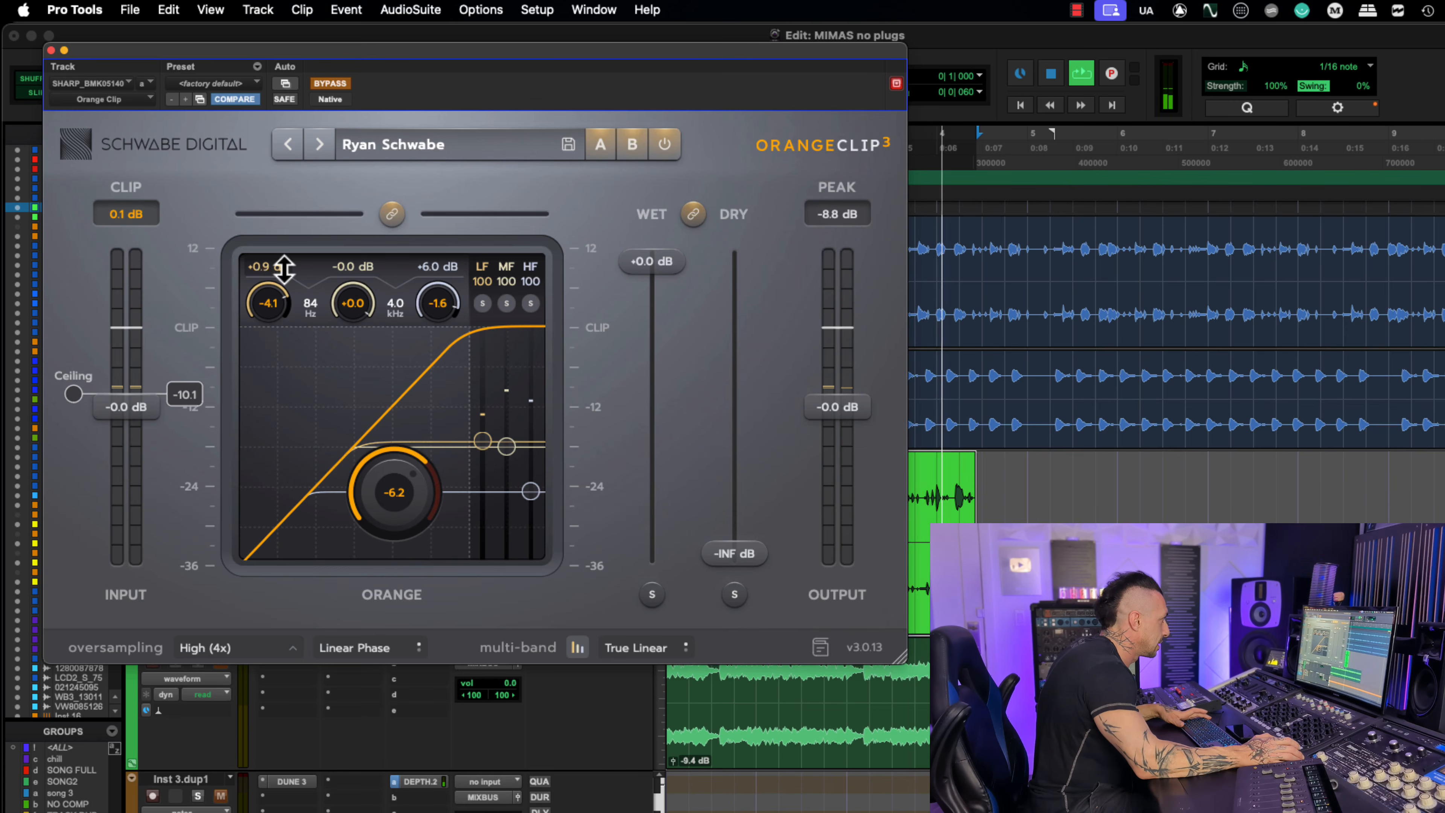
pyautogui.click(330, 84)
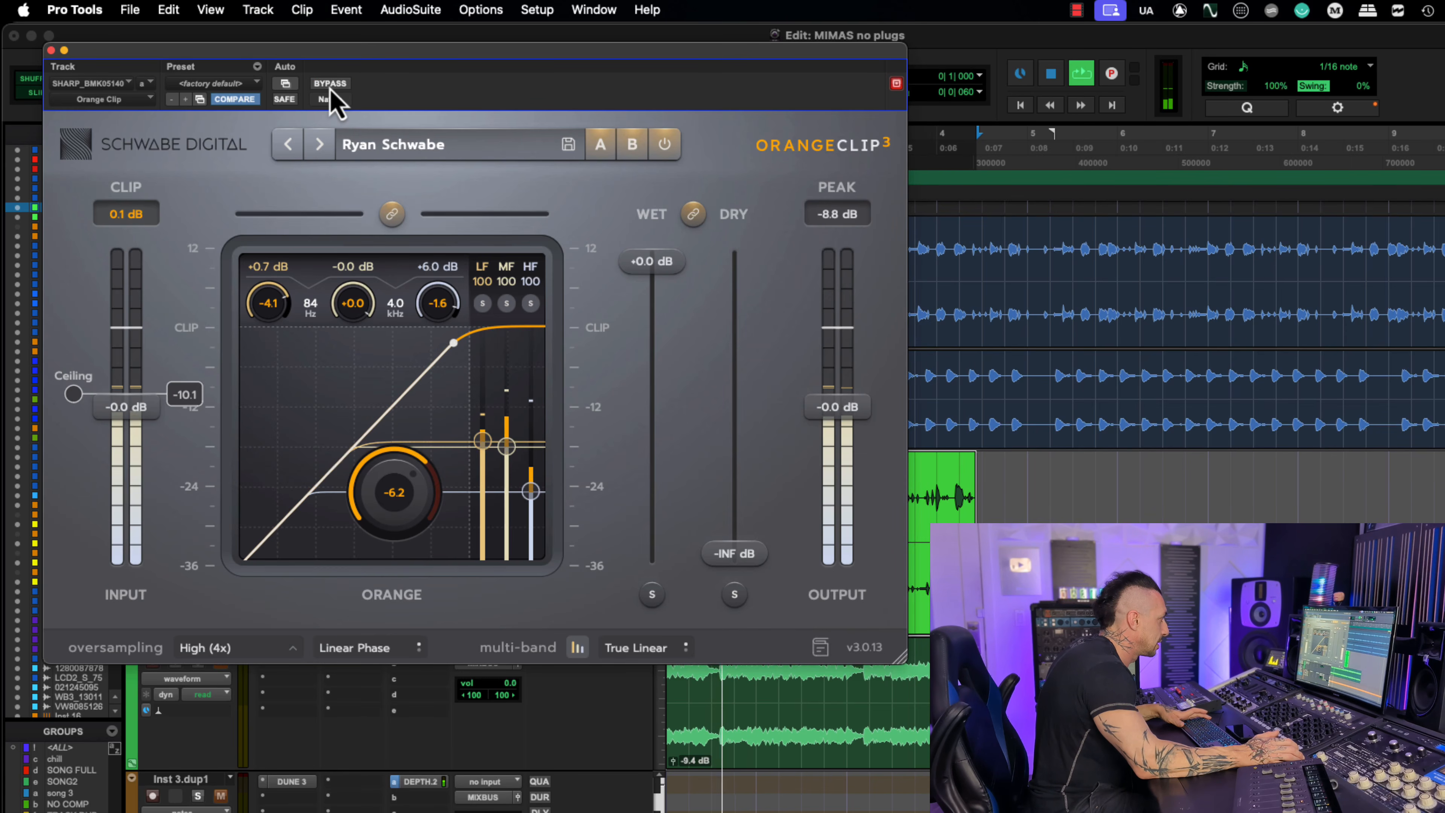
pyautogui.click(330, 85)
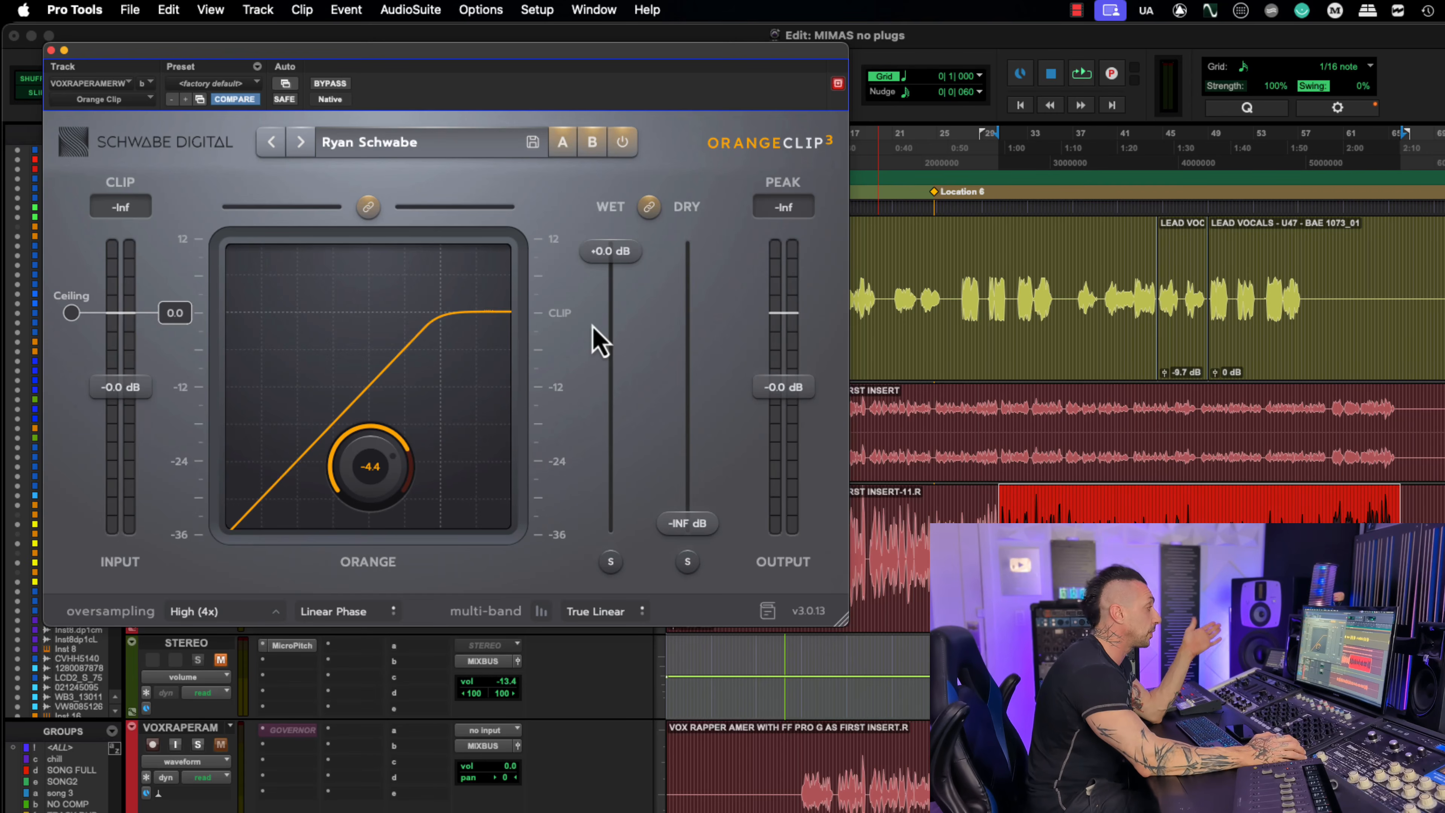
# Step: Turn on multi-band mode for the rap vocal, lowering the mid clip point to about -11 dB and setting the low crossover to 682 Hz
pyautogui.click(238, 84)
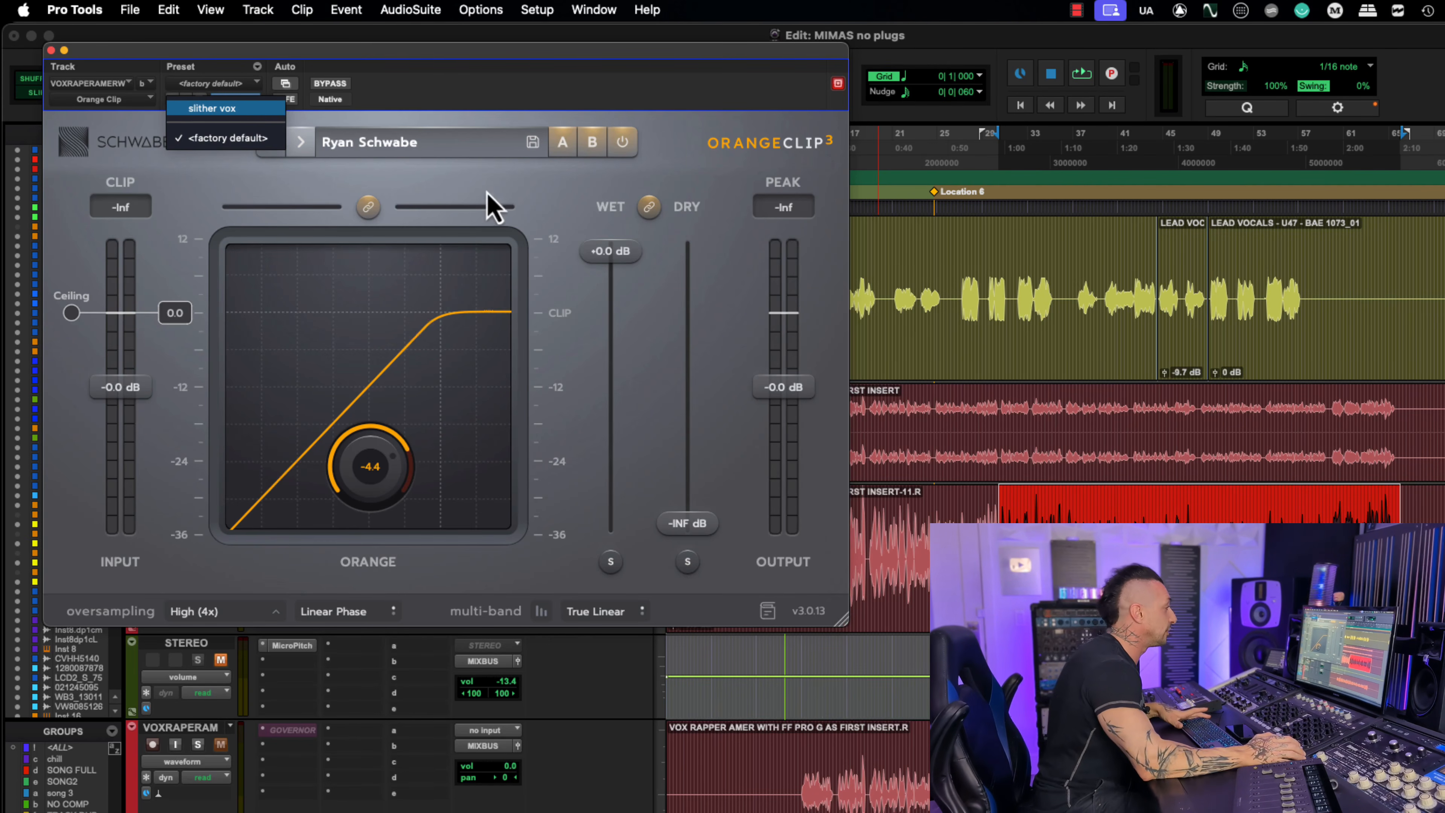
pyautogui.click(526, 200)
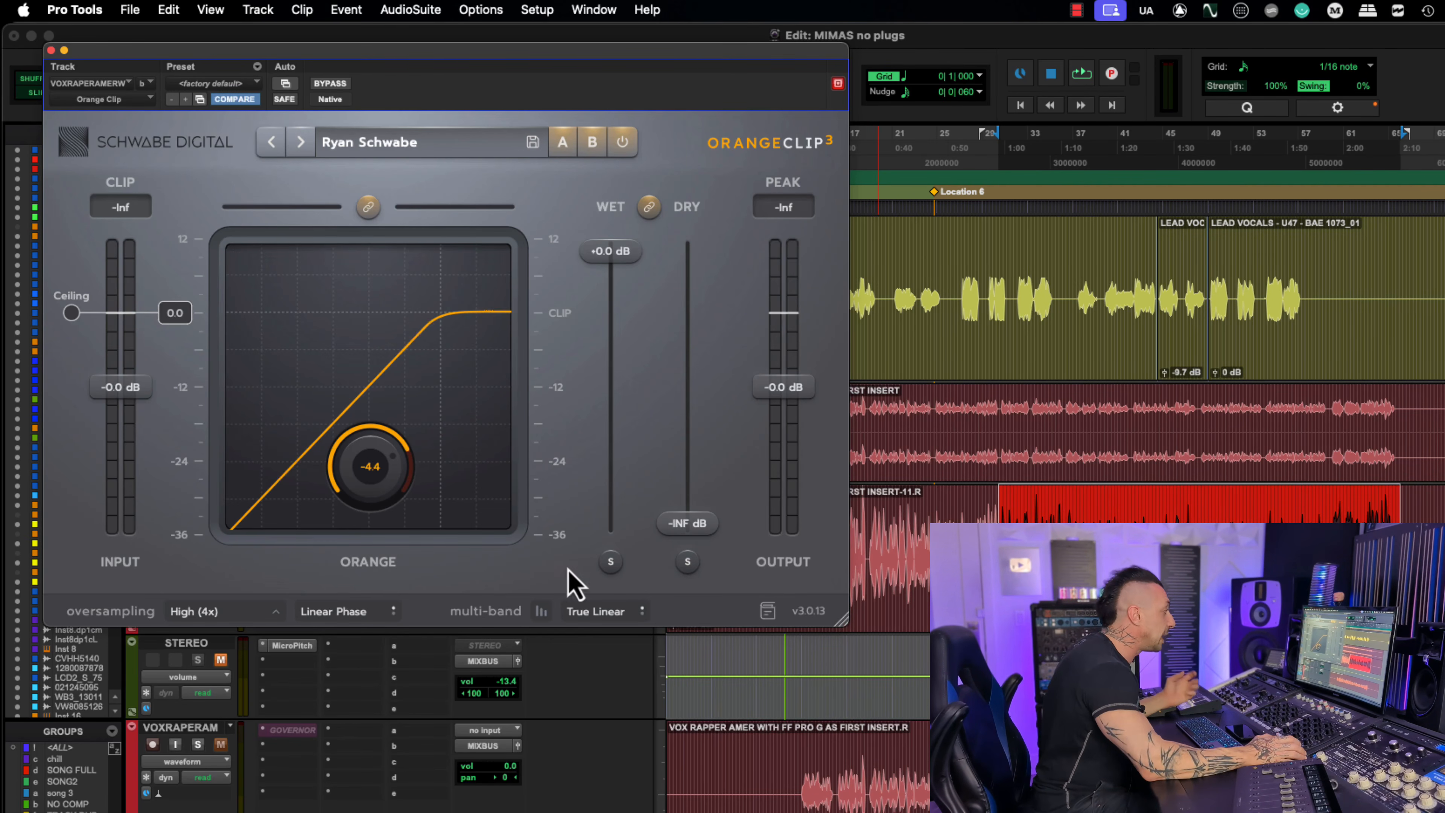
pyautogui.click(541, 612)
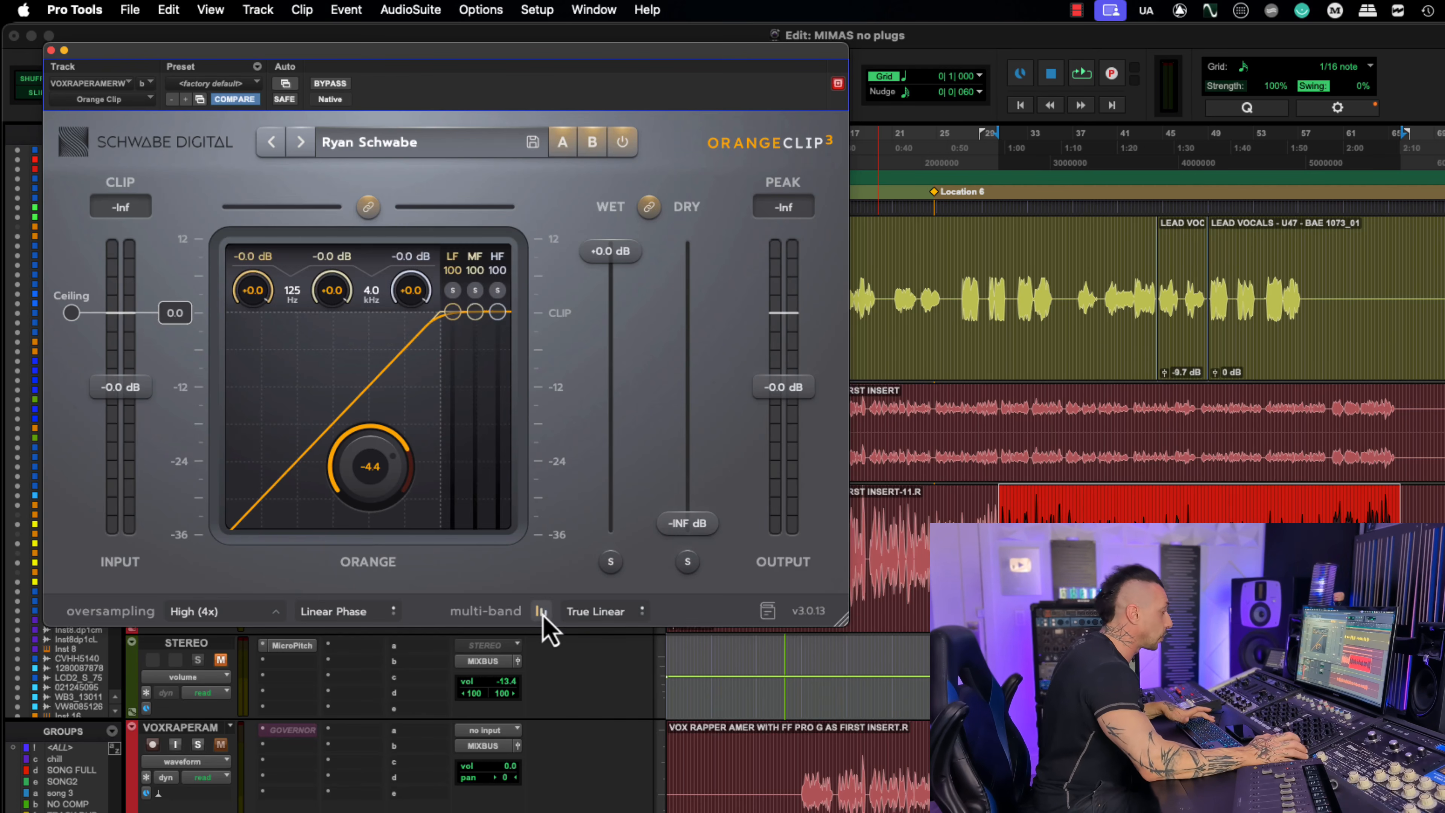
pyautogui.press('space')
pyautogui.moveTo(477, 313); pyautogui.dragTo(477, 390)
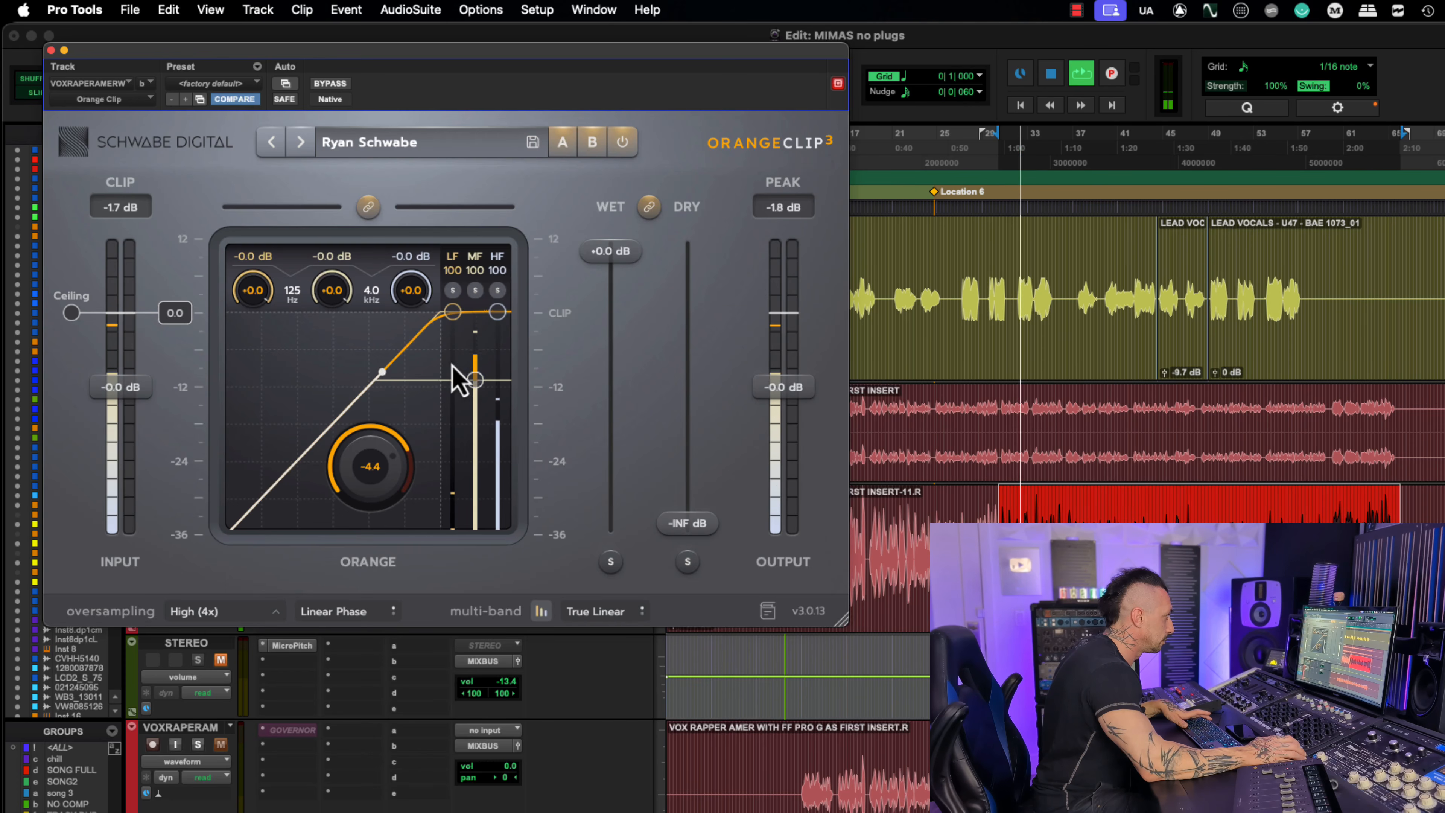
pyautogui.moveTo(297, 296); pyautogui.dragTo(307, 192)
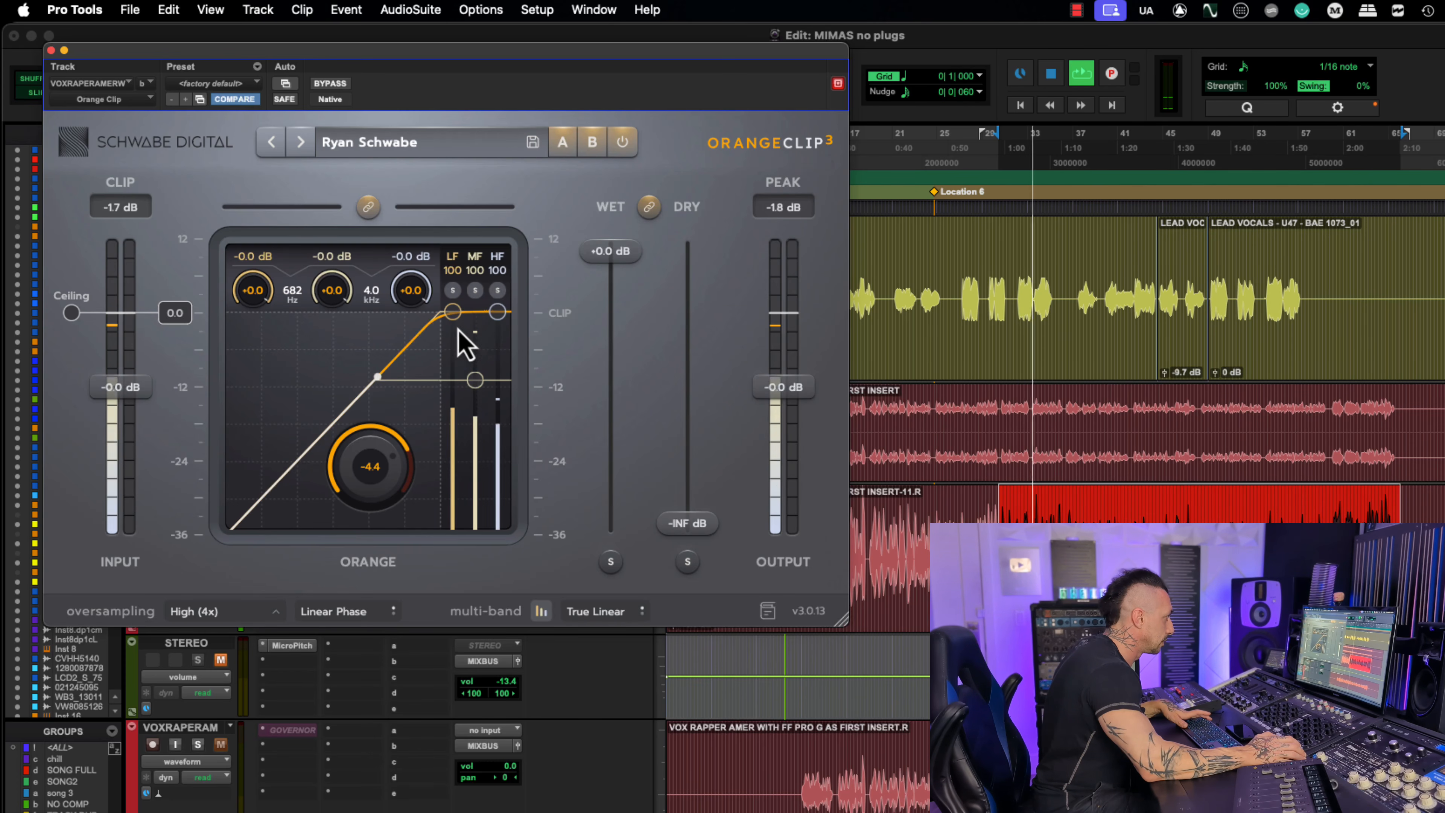
# Step: Set the vocal's high clip point to about -18 dB, mid gain to +1.9 dB, high gain to +2.0 dB and ceiling to -8.4 dB
pyautogui.moveTo(504, 322); pyautogui.dragTo(541, 439)
pyautogui.moveTo(407, 255); pyautogui.dragTo(345, 251)
pyautogui.moveTo(153, 316); pyautogui.dragTo(183, 379)
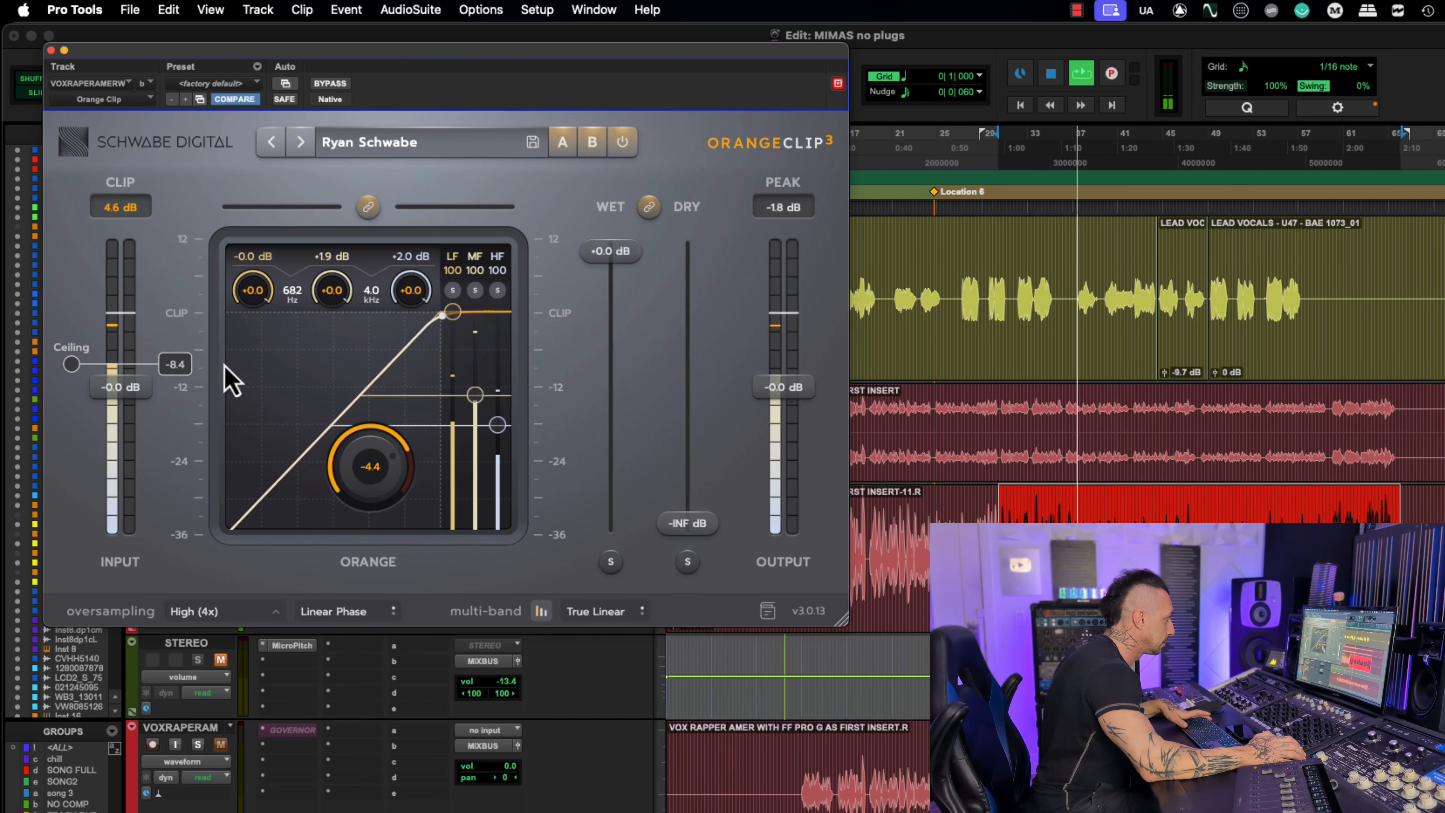
# Step: Set the mid band's Orange to -10.6 and the high band's to -3.9, with clip points at about -17 dB and -19 dB
pyautogui.moveTo(475, 397); pyautogui.dragTo(481, 395)
pyautogui.moveTo(340, 301); pyautogui.dragTo(346, 404)
pyautogui.moveTo(420, 289); pyautogui.dragTo(401, 338)
pyautogui.moveTo(480, 394); pyautogui.dragTo(491, 426)
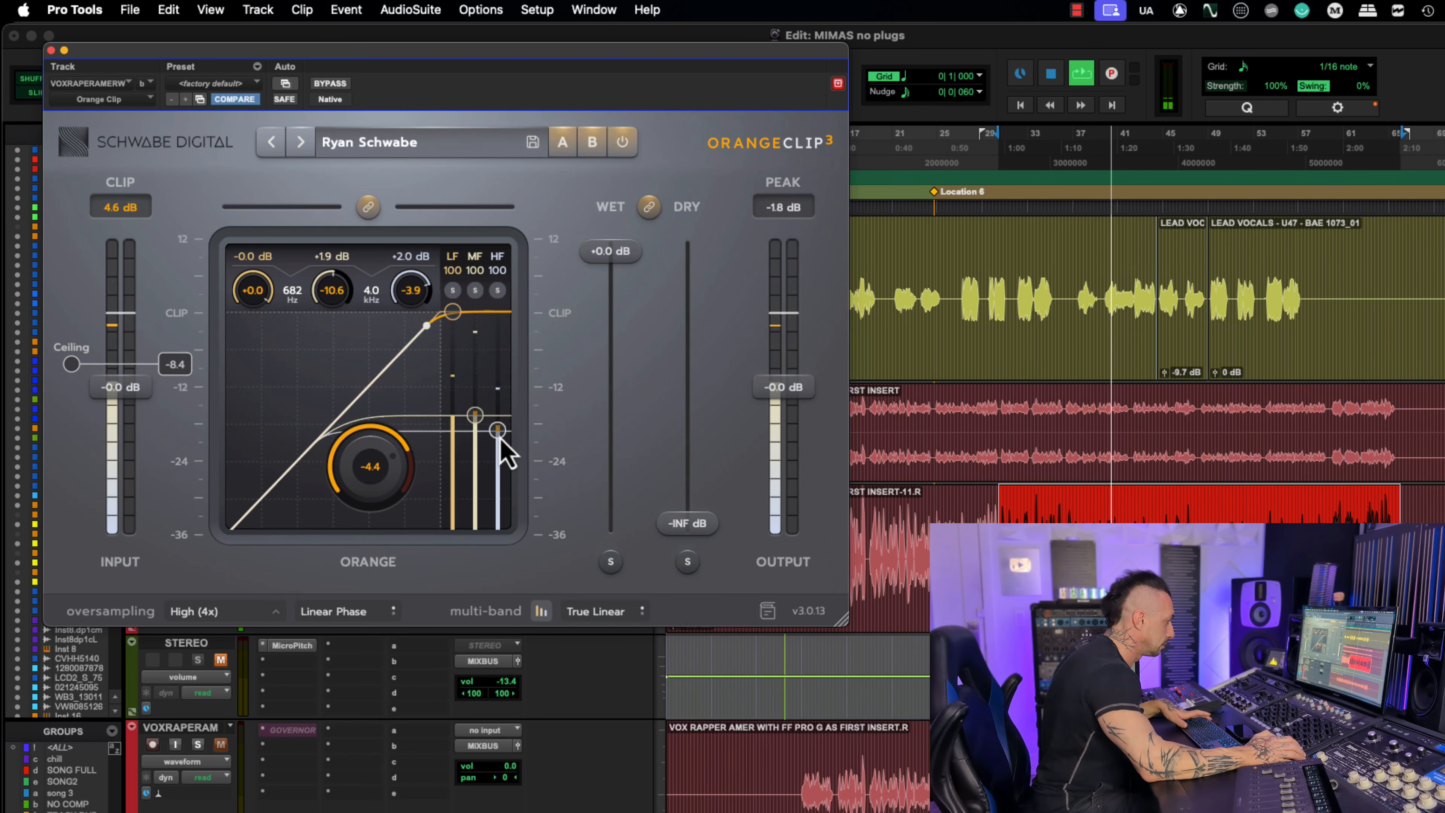
# Step: Compare the vocal bypassed and active while setting the high band's gain to -0.1 dB and the wet level to -5.8 dB
pyautogui.click(326, 87)
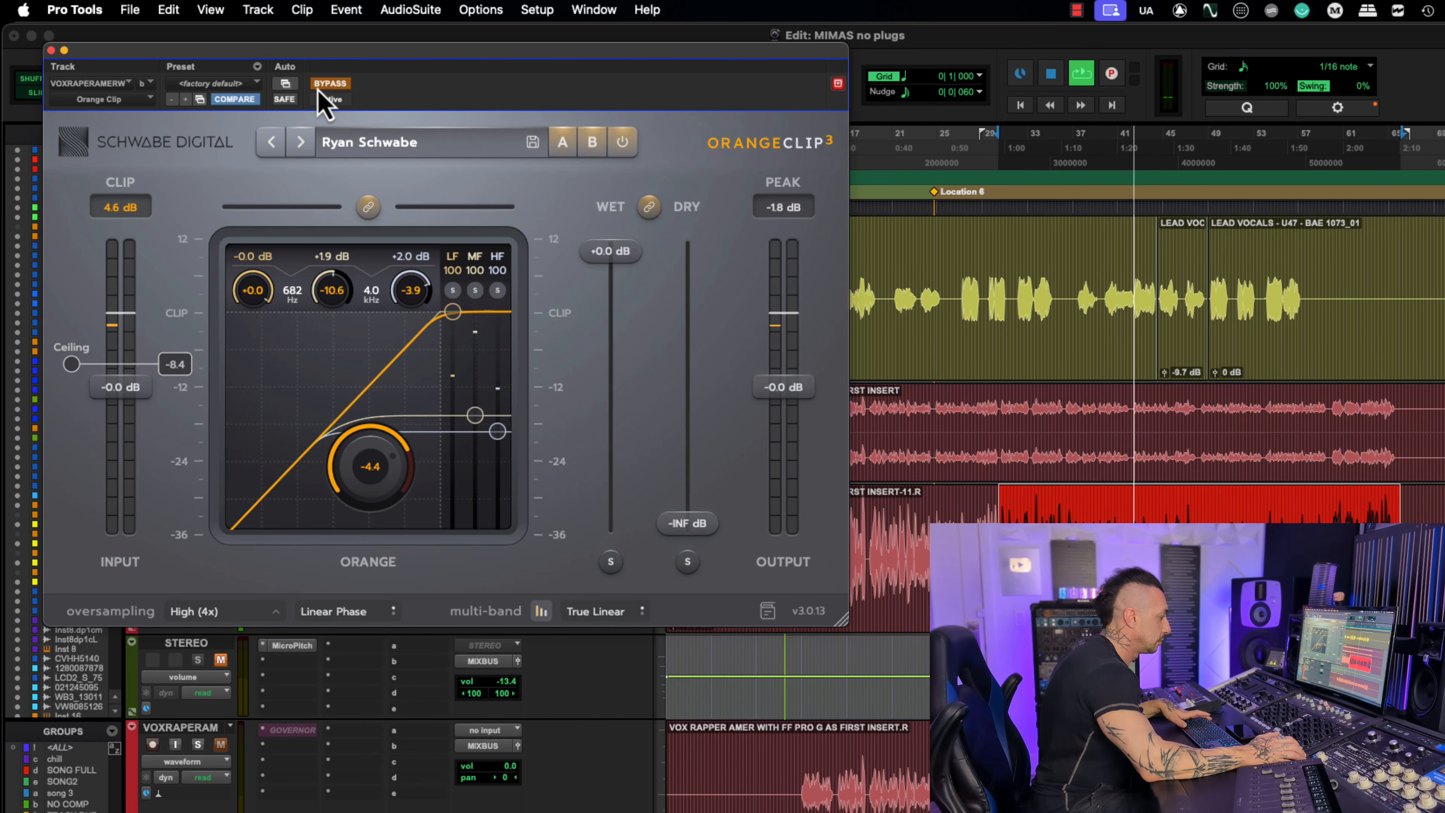
pyautogui.click(320, 89)
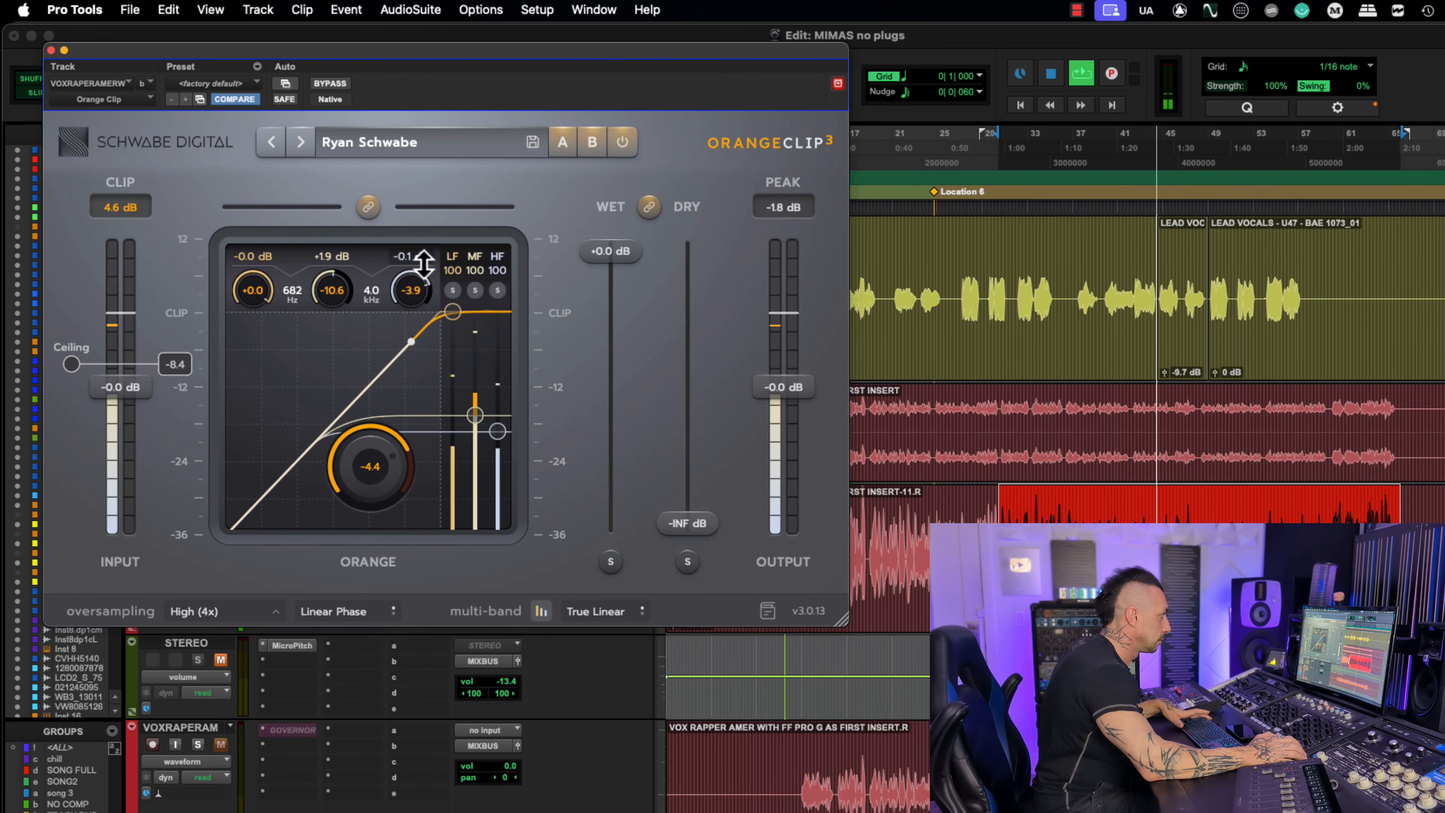
pyautogui.moveTo(611, 273); pyautogui.dragTo(624, 412)
pyautogui.click(333, 85)
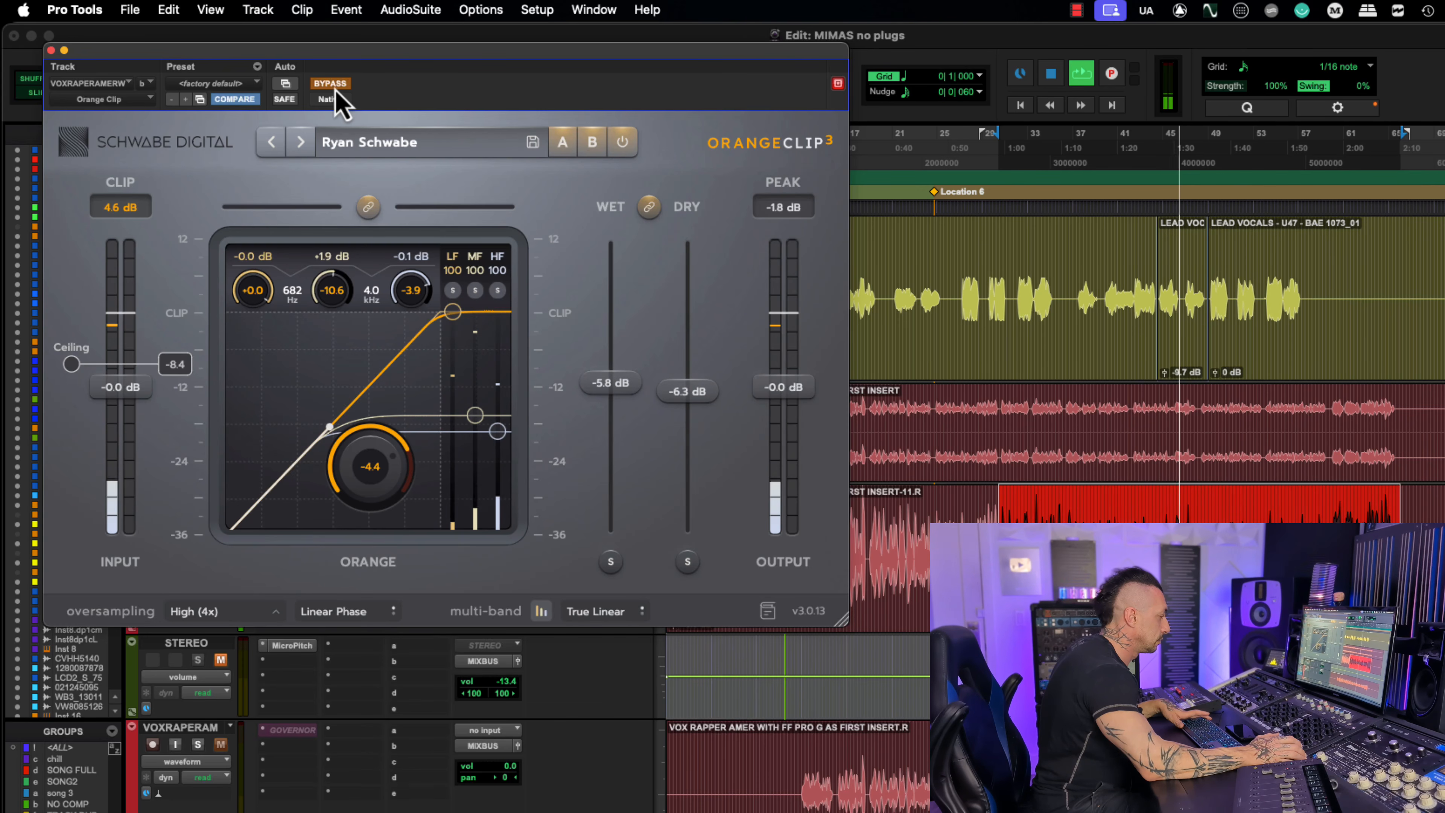
pyautogui.click(335, 87)
# Step: Lower the vocal's ceiling to -15.8 dB and balance the linked levels at -5.9 dB wet and -6.1 dB dry
pyautogui.moveTo(174, 366); pyautogui.dragTo(178, 410)
pyautogui.moveTo(687, 393); pyautogui.dragTo(687, 379)
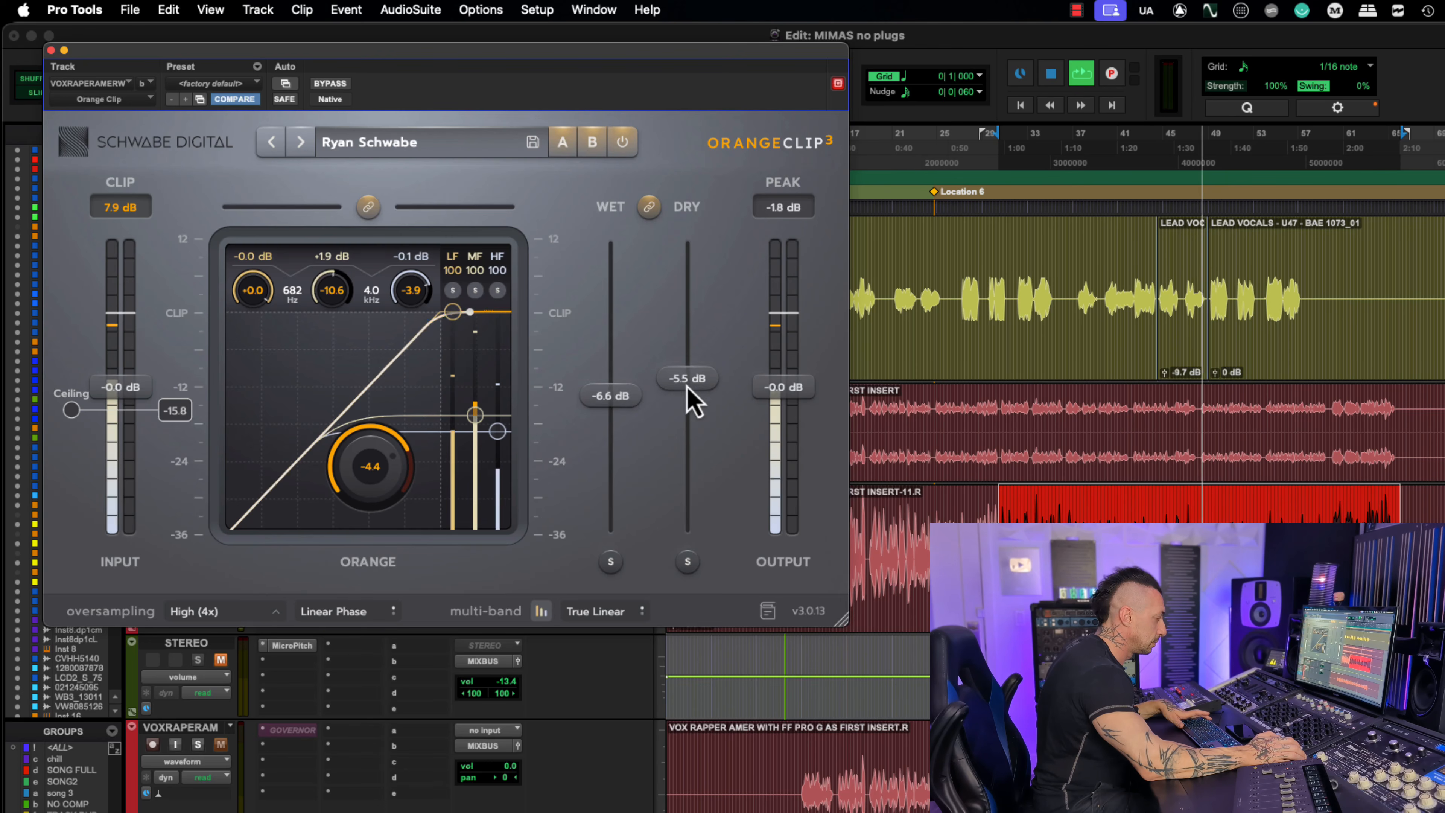
pyautogui.moveTo(612, 420); pyautogui.dragTo(612, 404)
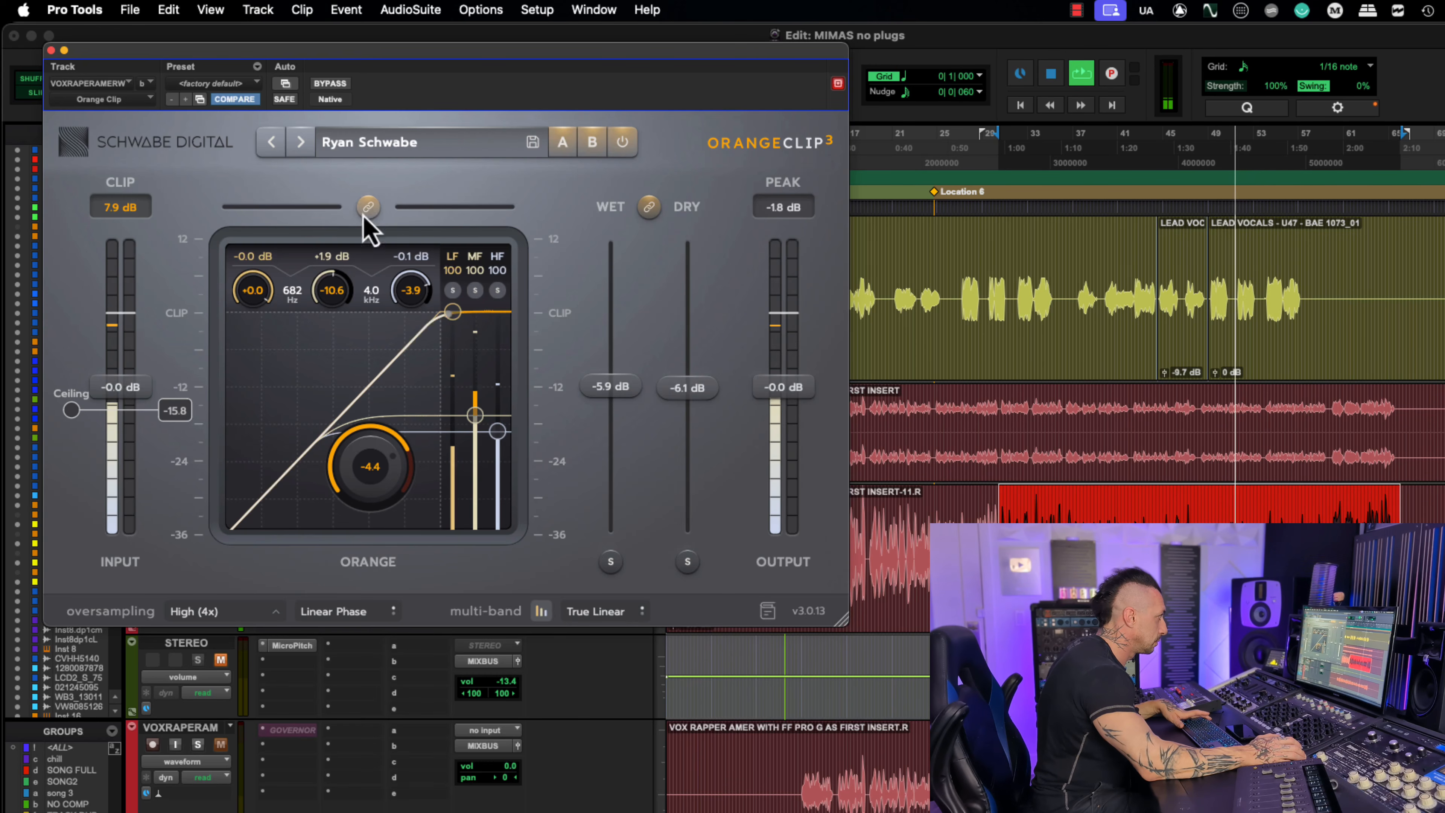
# Step: Compare the vocal bypassed and active, set the blend to -3.6 dB dry and -9.3 dB wet, and stop playback
pyautogui.click(330, 83)
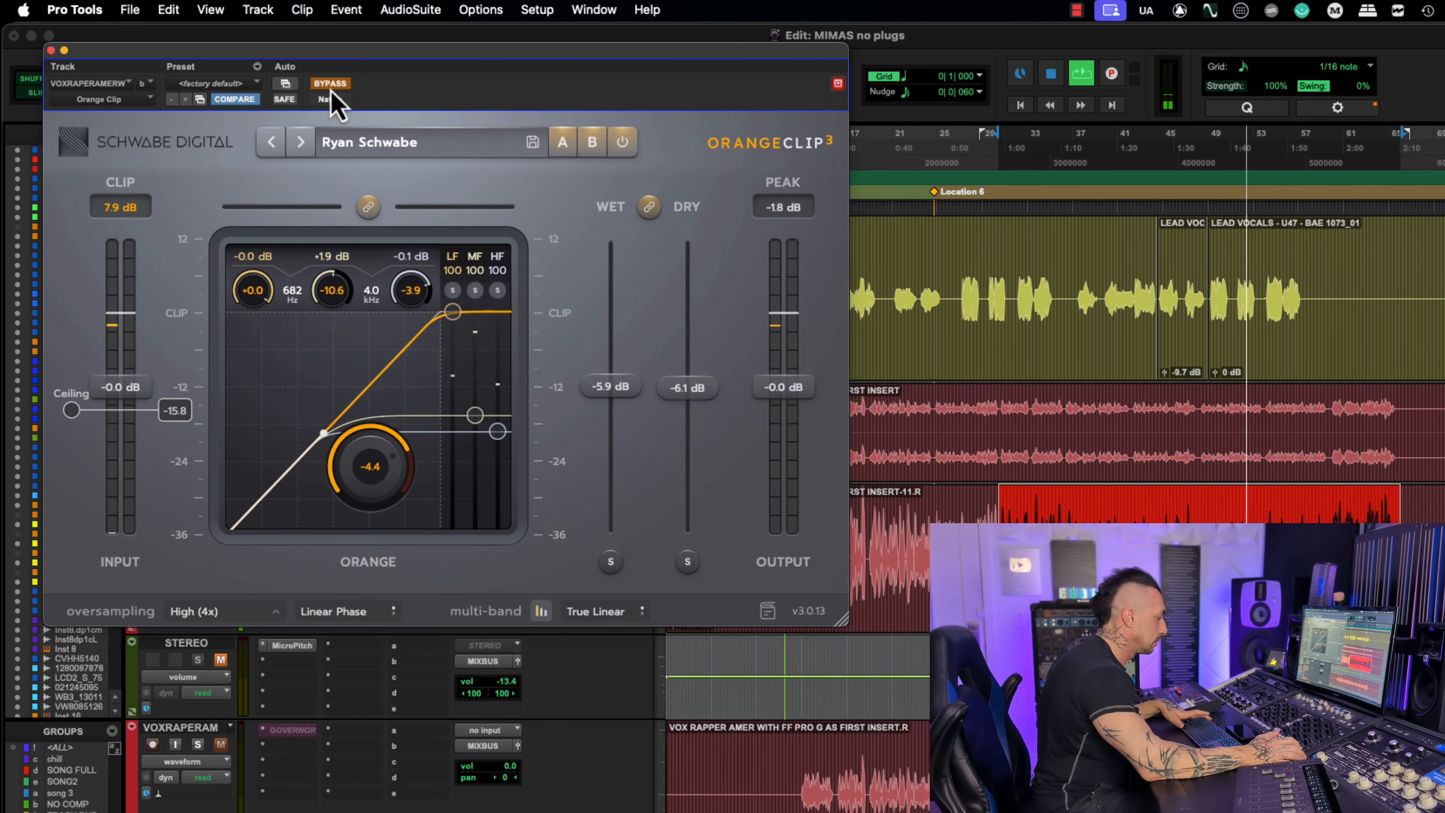
pyautogui.click(330, 83)
pyautogui.moveTo(703, 398); pyautogui.dragTo(701, 343)
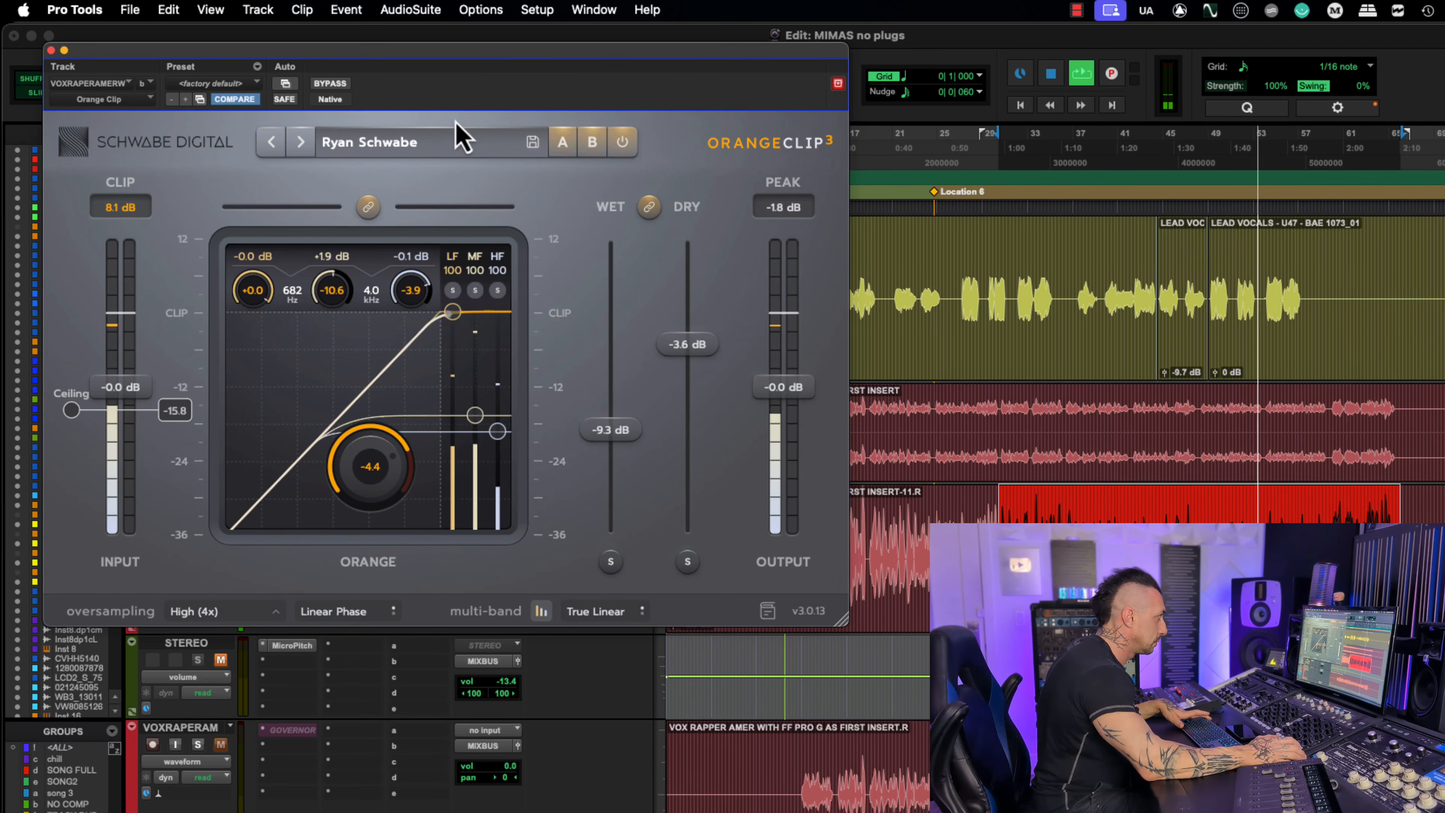
pyautogui.press('space')
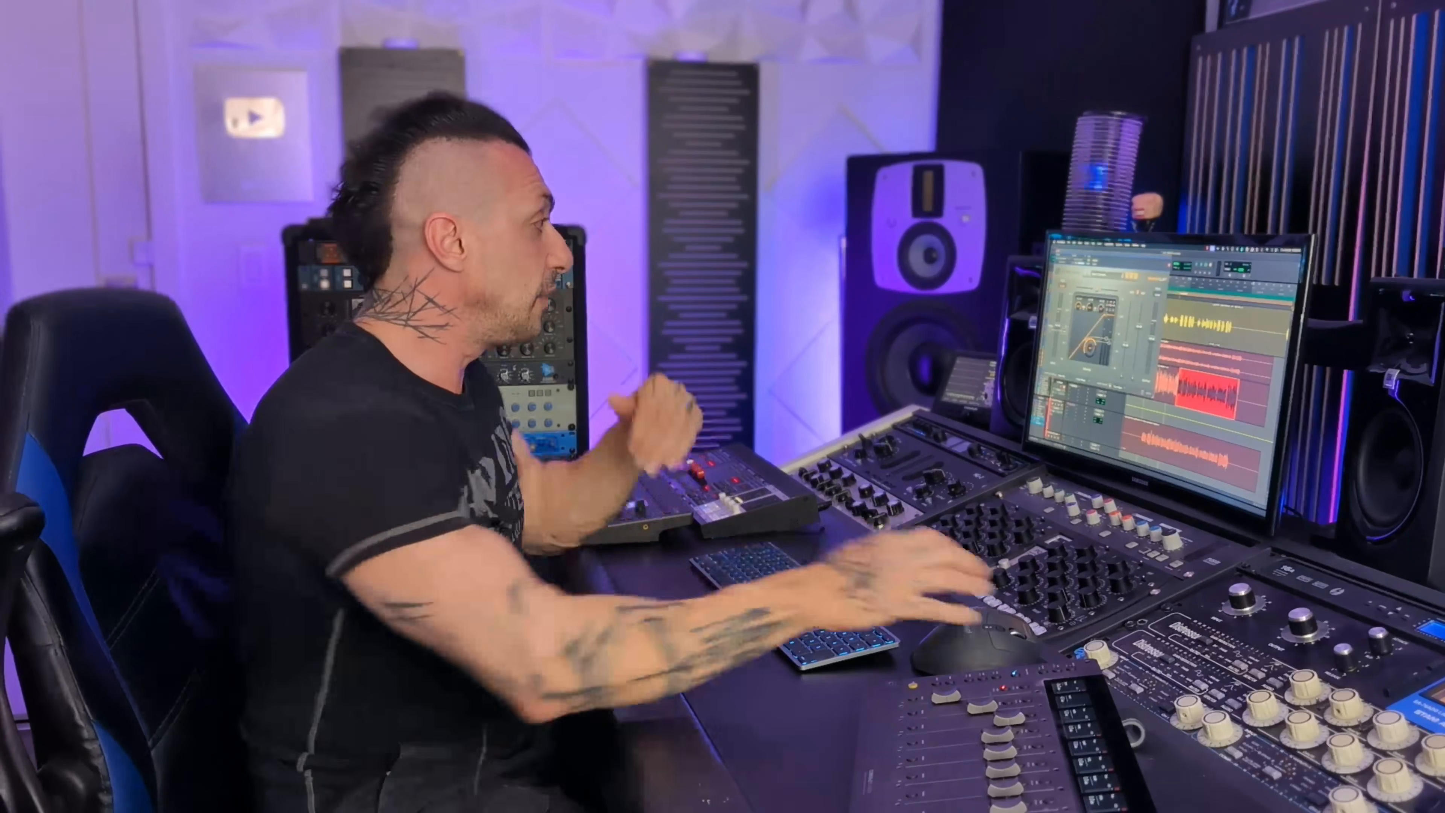
# Step: Turn off multi-band mode on the vocal and set wet to +0.0 dB, the ceiling to -16.5 dB and Orange to -6.2
pyautogui.click(540, 613)
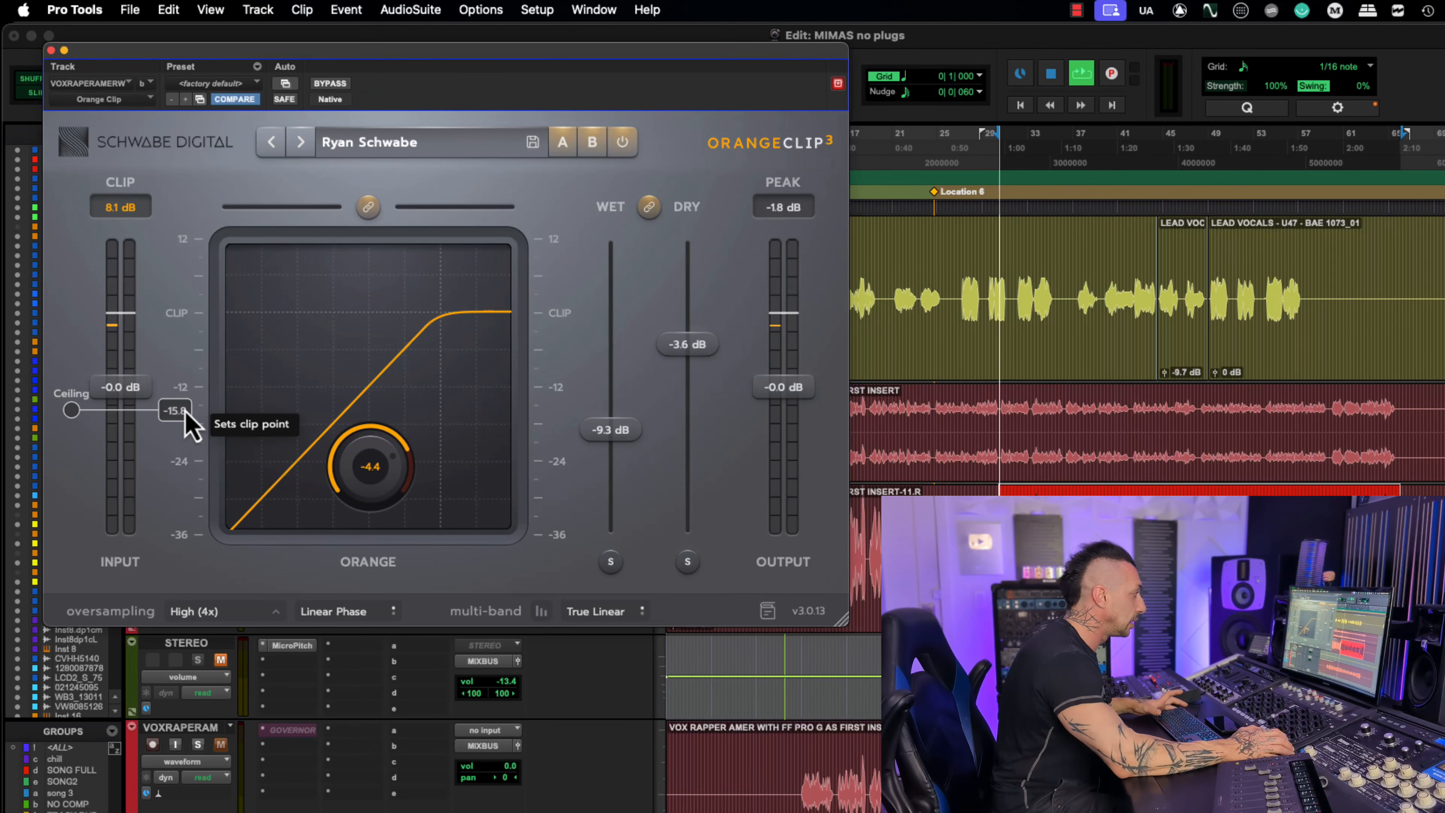
pyautogui.moveTo(610, 430); pyautogui.dragTo(613, 178)
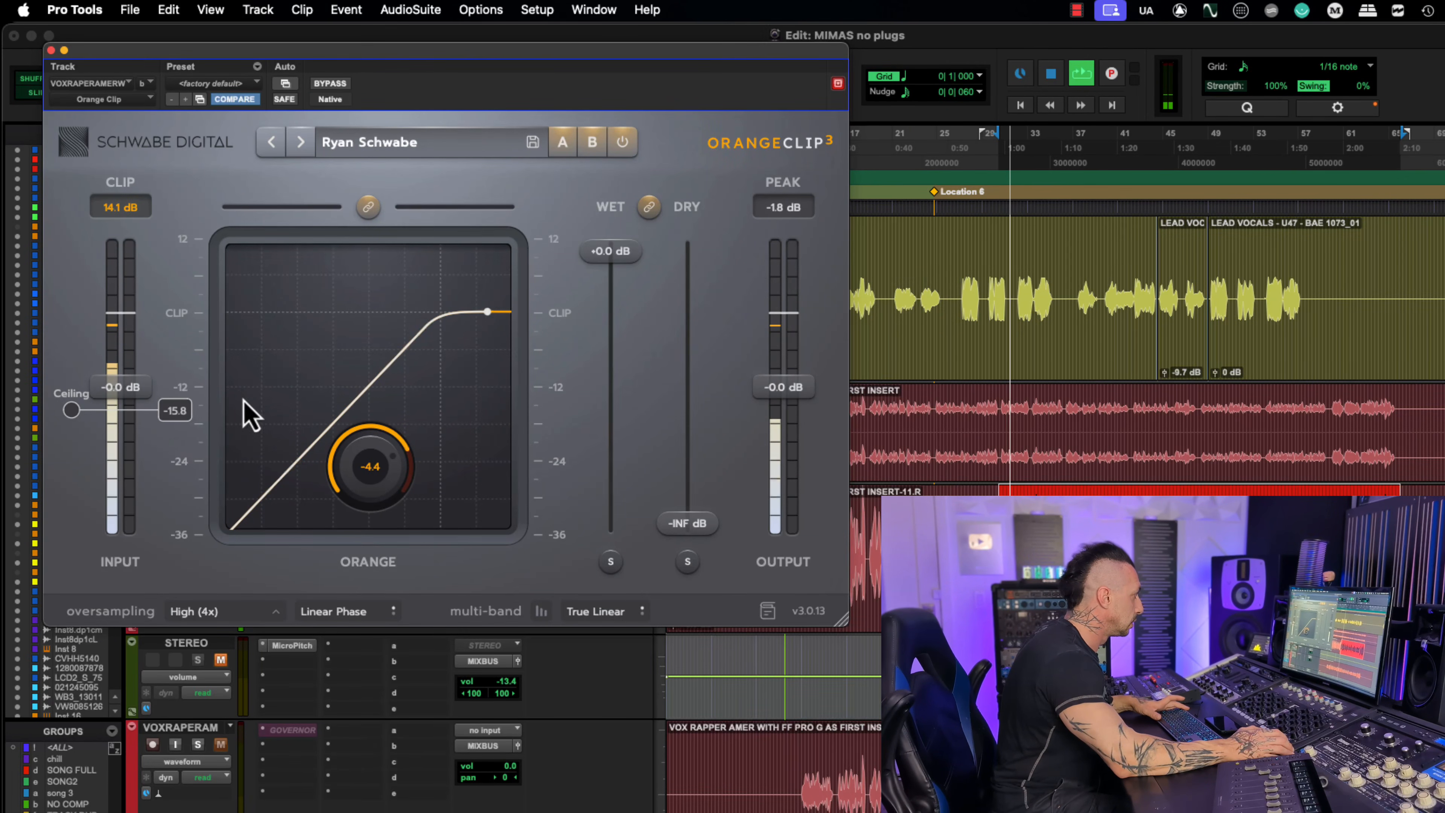
pyautogui.moveTo(162, 412); pyautogui.dragTo(187, 458)
pyautogui.moveTo(341, 478); pyautogui.dragTo(179, 414)
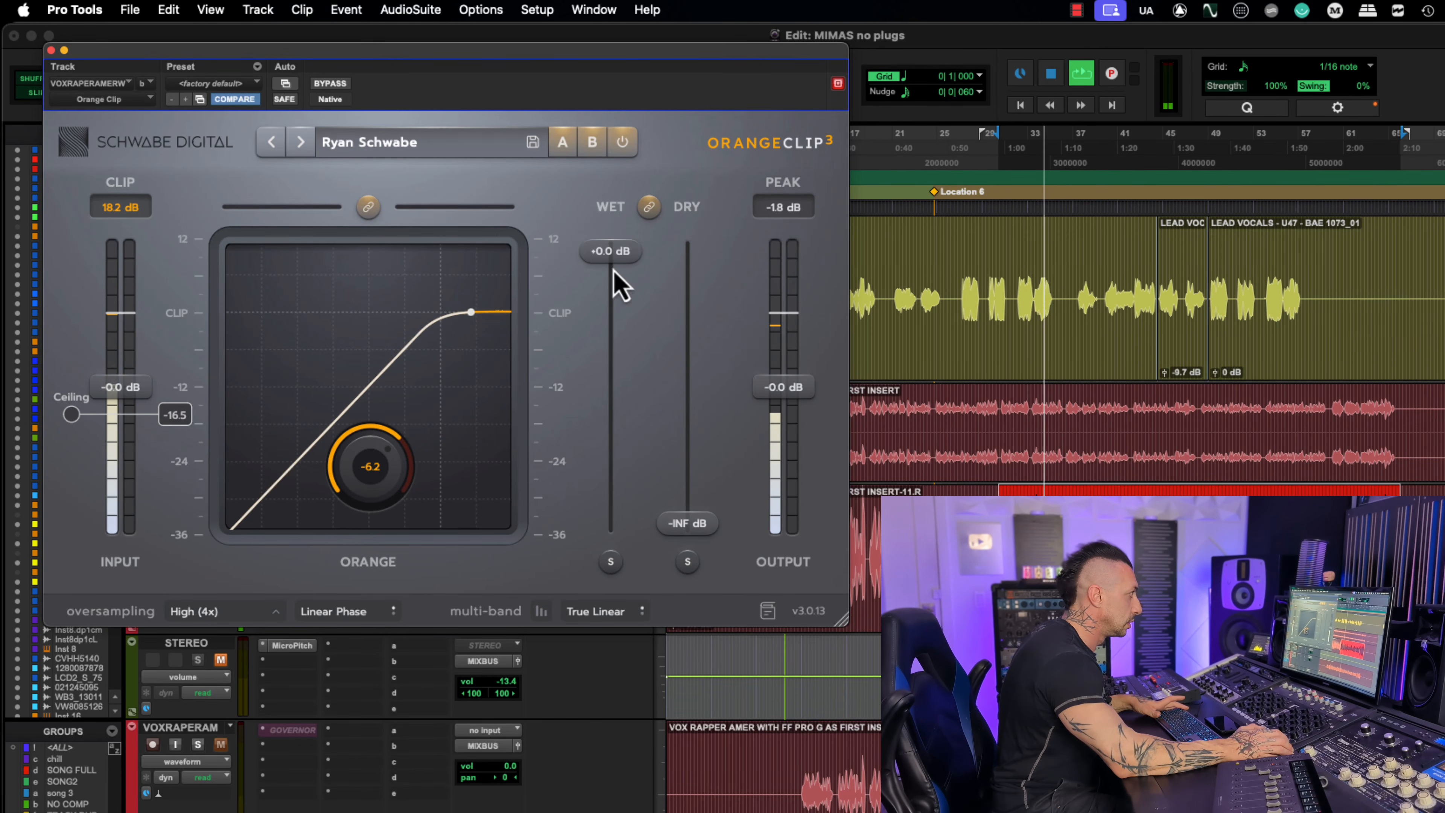
# Step: Compare the vocal bypassed and active in single-band mode, and stop playback
pyautogui.click(330, 84)
pyautogui.click(330, 84)
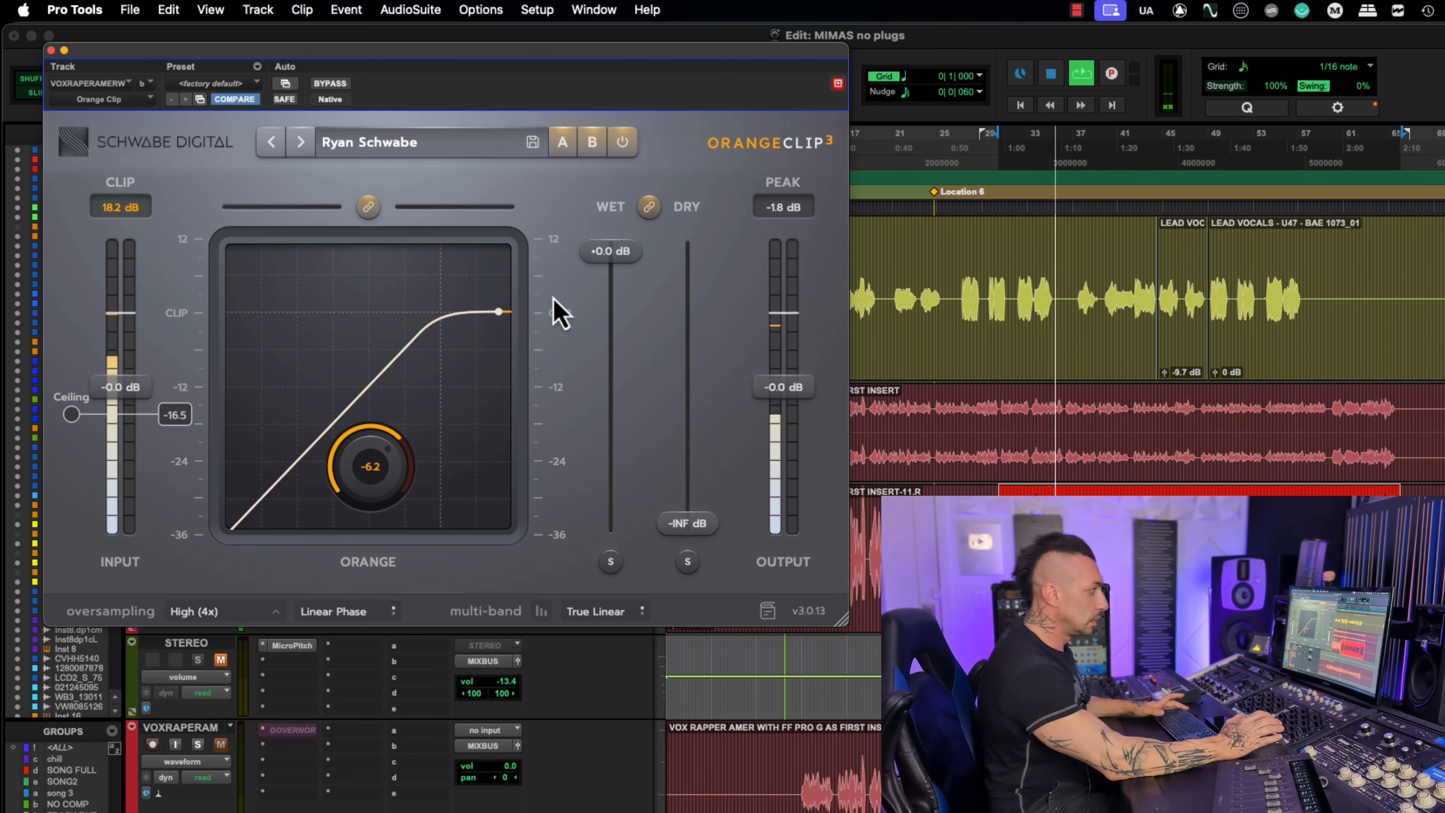
pyautogui.press('space')
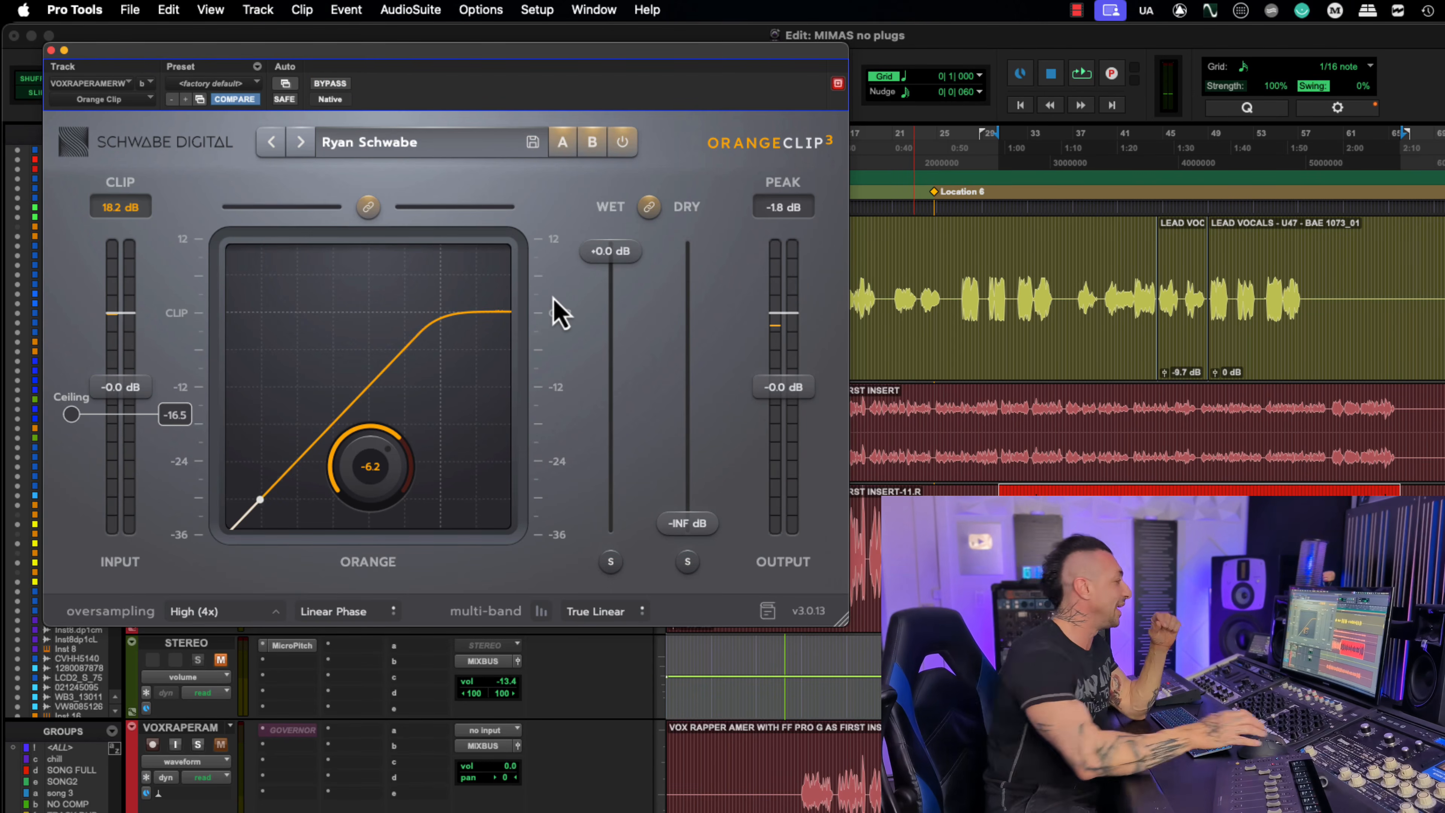
# Step: Turn multi-band mode back on for the vocal and adjust the high band's gain
pyautogui.click(541, 611)
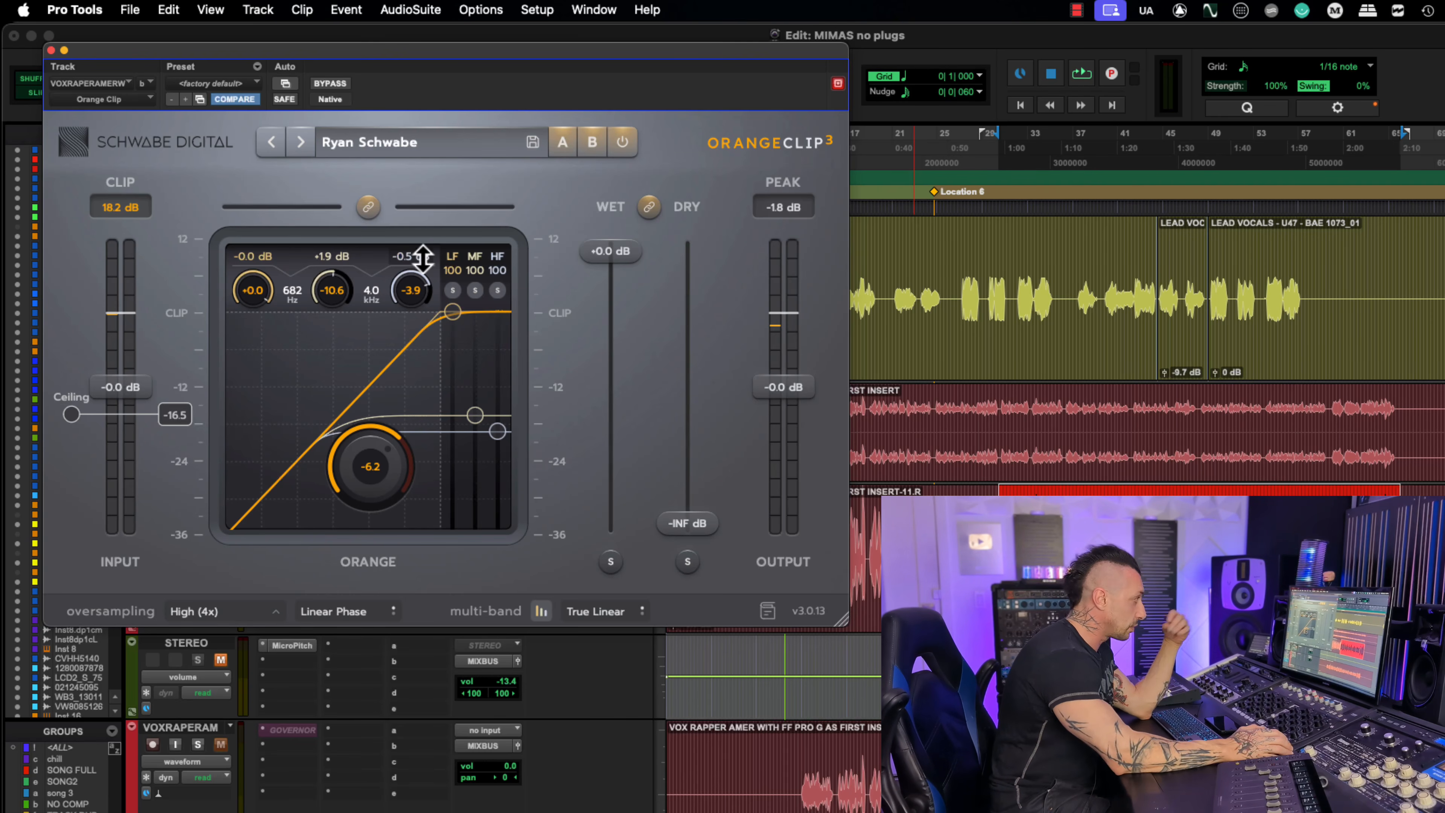
pyautogui.moveTo(426, 255); pyautogui.dragTo(423, 249)
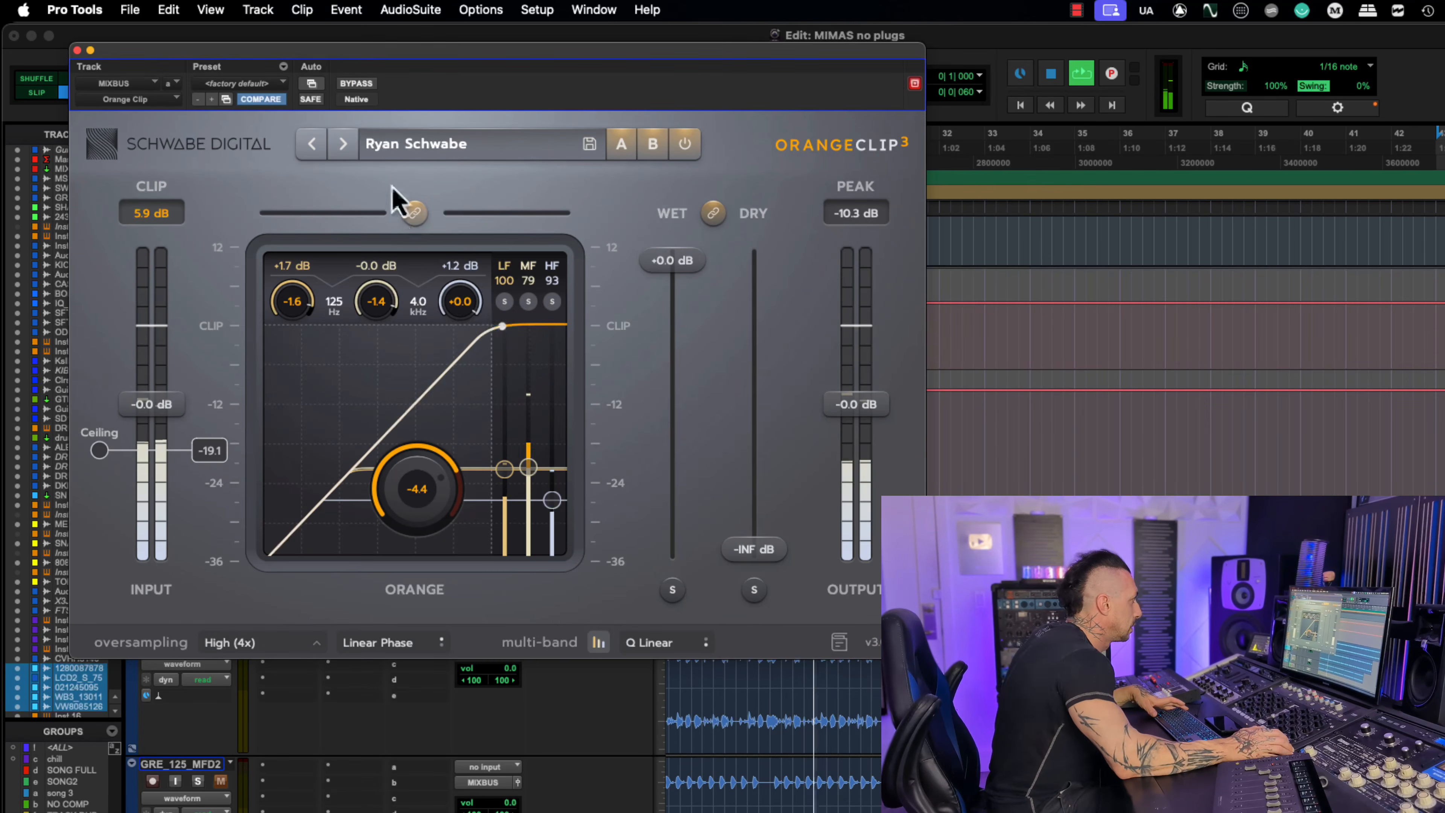
# Step: Compare the MIXBUS bypassed and active, and set its low gain to +2.2 dB, ceiling to -17.3 dB and Orange to -3.3
pyautogui.click(355, 83)
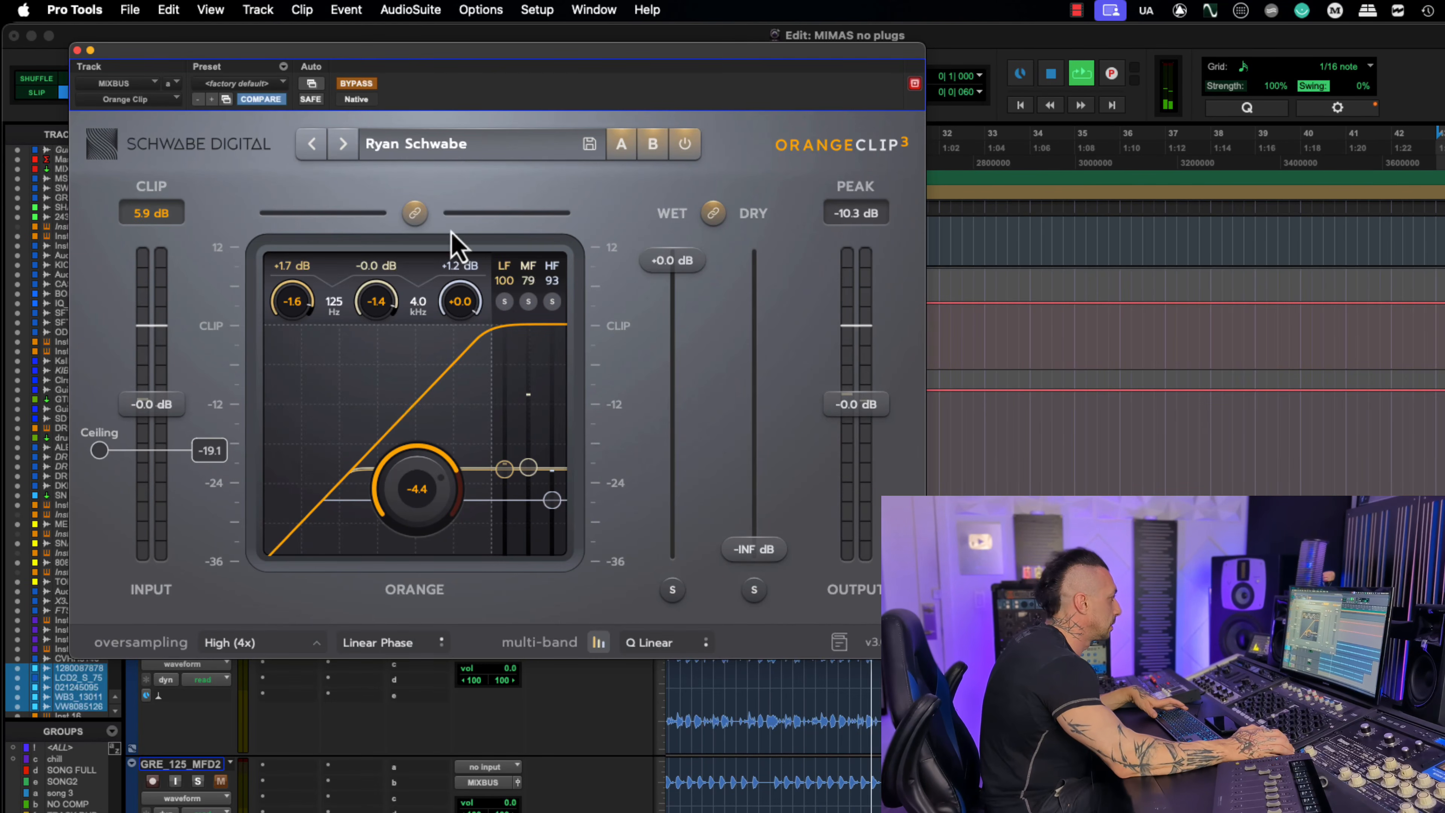
pyautogui.click(360, 88)
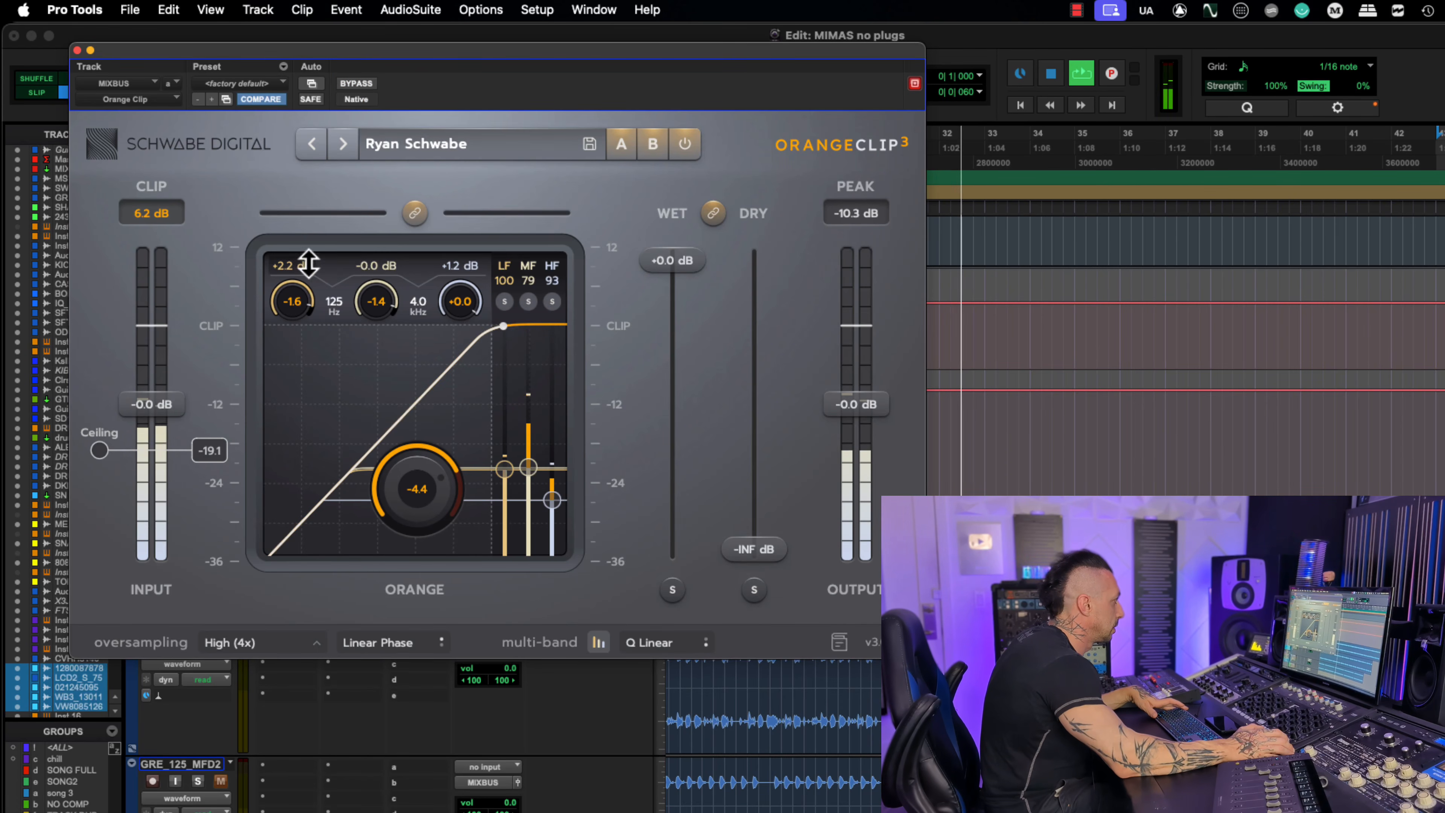
pyautogui.moveTo(202, 451); pyautogui.dragTo(207, 439)
pyautogui.moveTo(448, 491); pyautogui.dragTo(413, 480)
# Step: Compare the mix bypassed and active, raise the mid clip point to about -21 dB and briefly solo the mid band
pyautogui.click(356, 84)
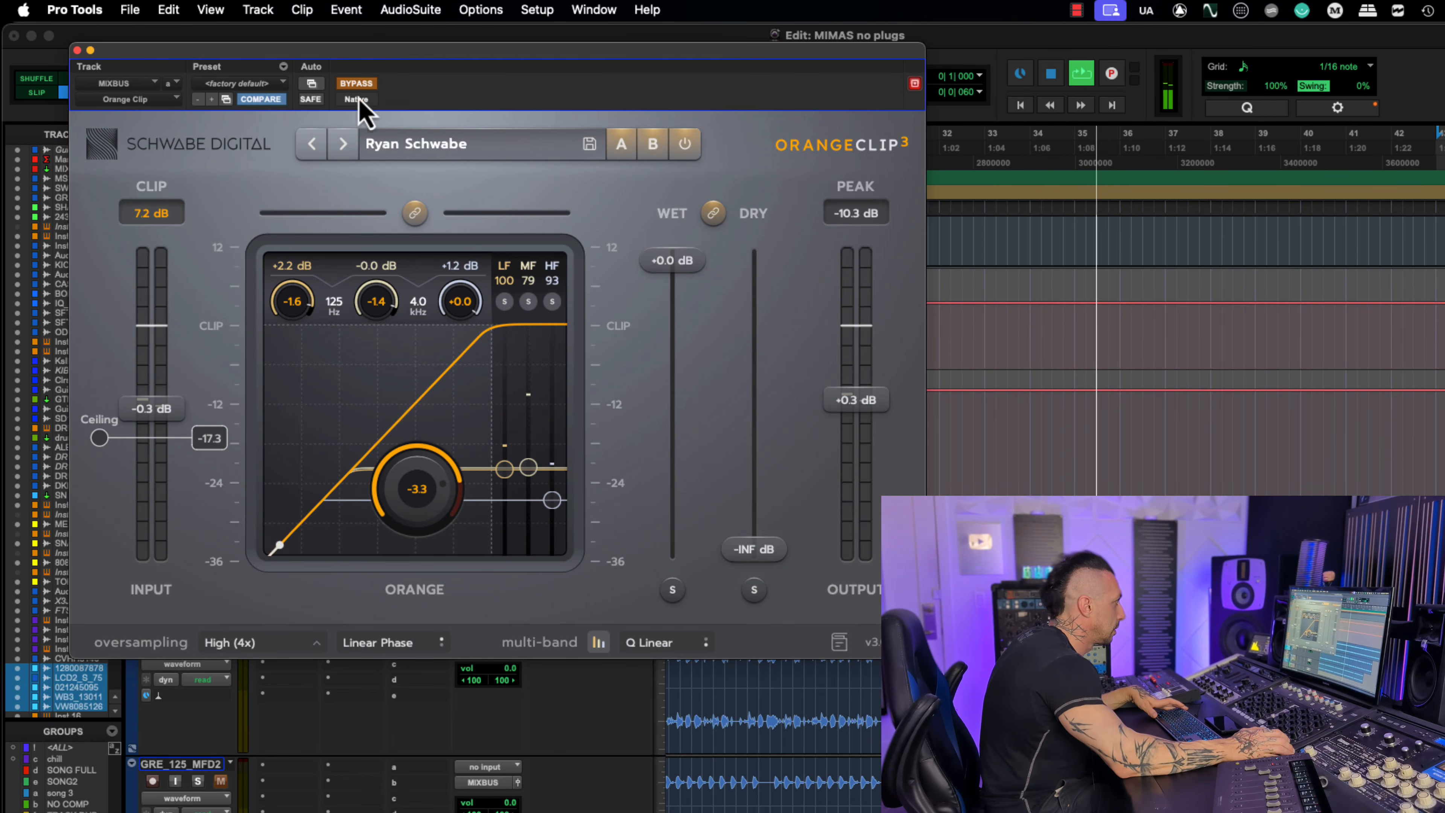
pyautogui.click(355, 84)
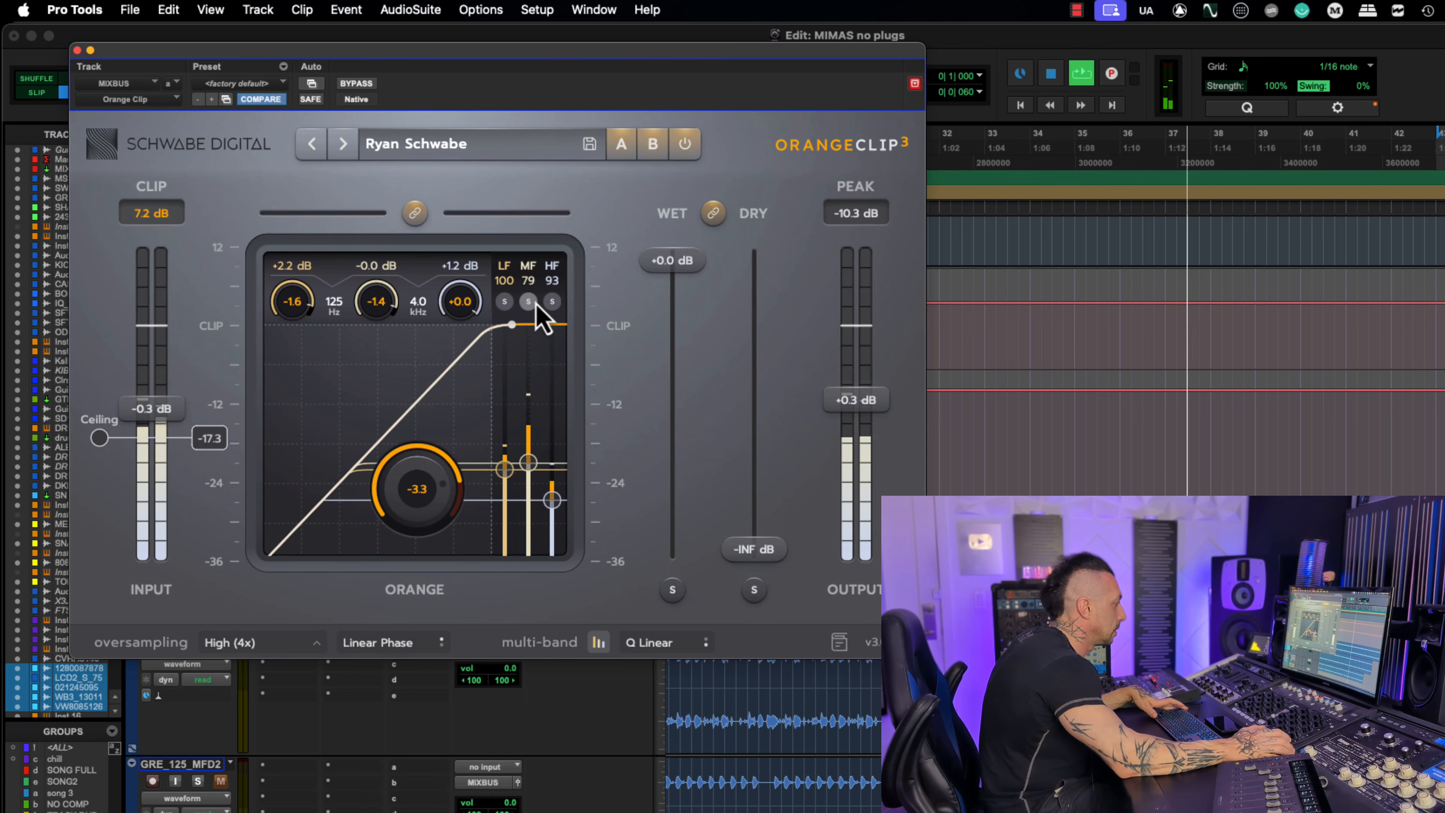
pyautogui.click(528, 302)
pyautogui.click(528, 301)
# Step: Compare the mix bypassed and active once more, and switch the MIXBUS multi-band mode to True Linear
pyautogui.click(356, 85)
pyautogui.click(356, 84)
pyautogui.click(650, 647)
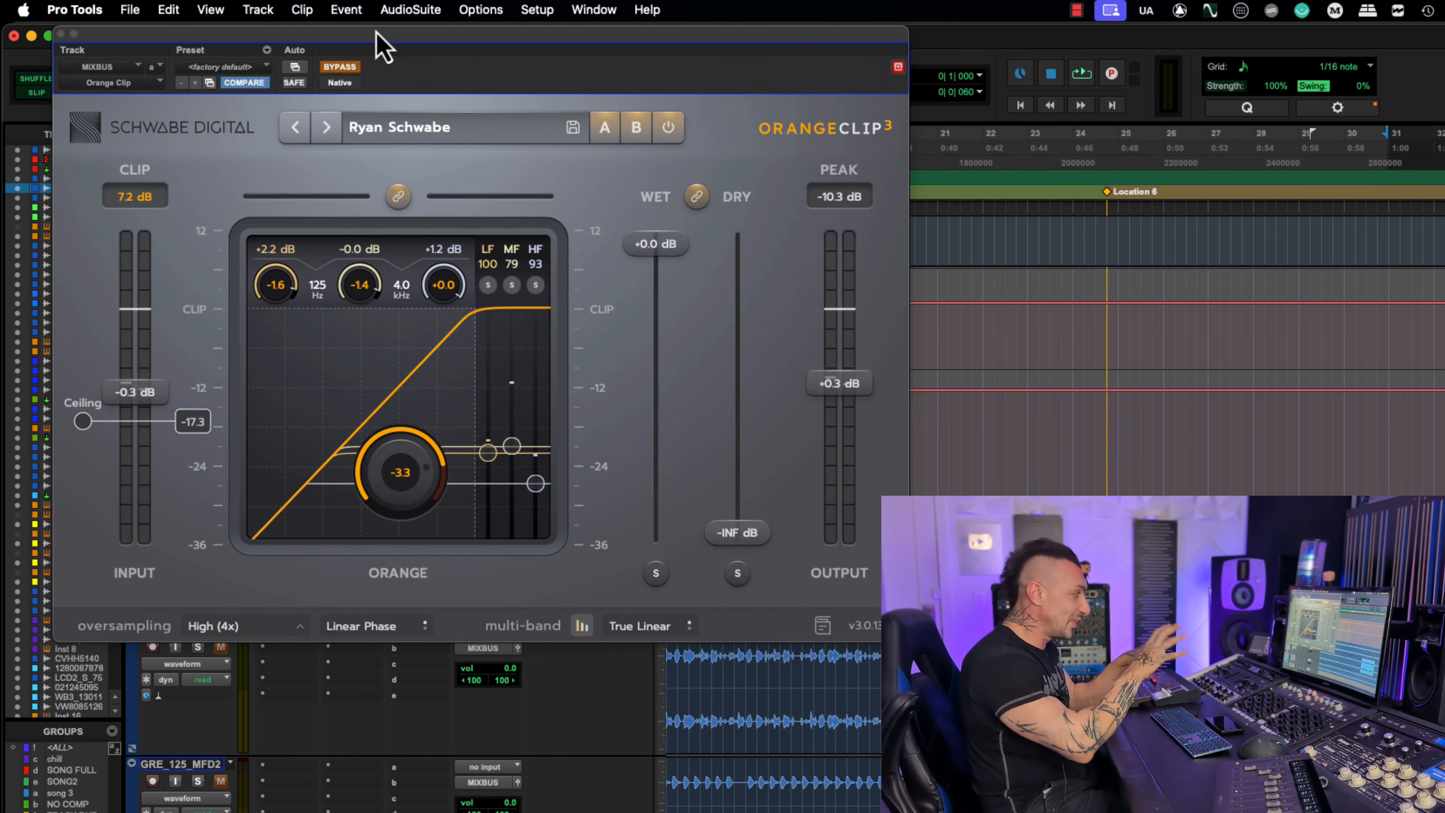
# Step: Open the MIXBUS output fader window and arrange it beside the Orange Clip window so its level meter can be watched
pyautogui.moveTo(370, 45); pyautogui.dragTo(921, 23)
pyautogui.click(517, 396)
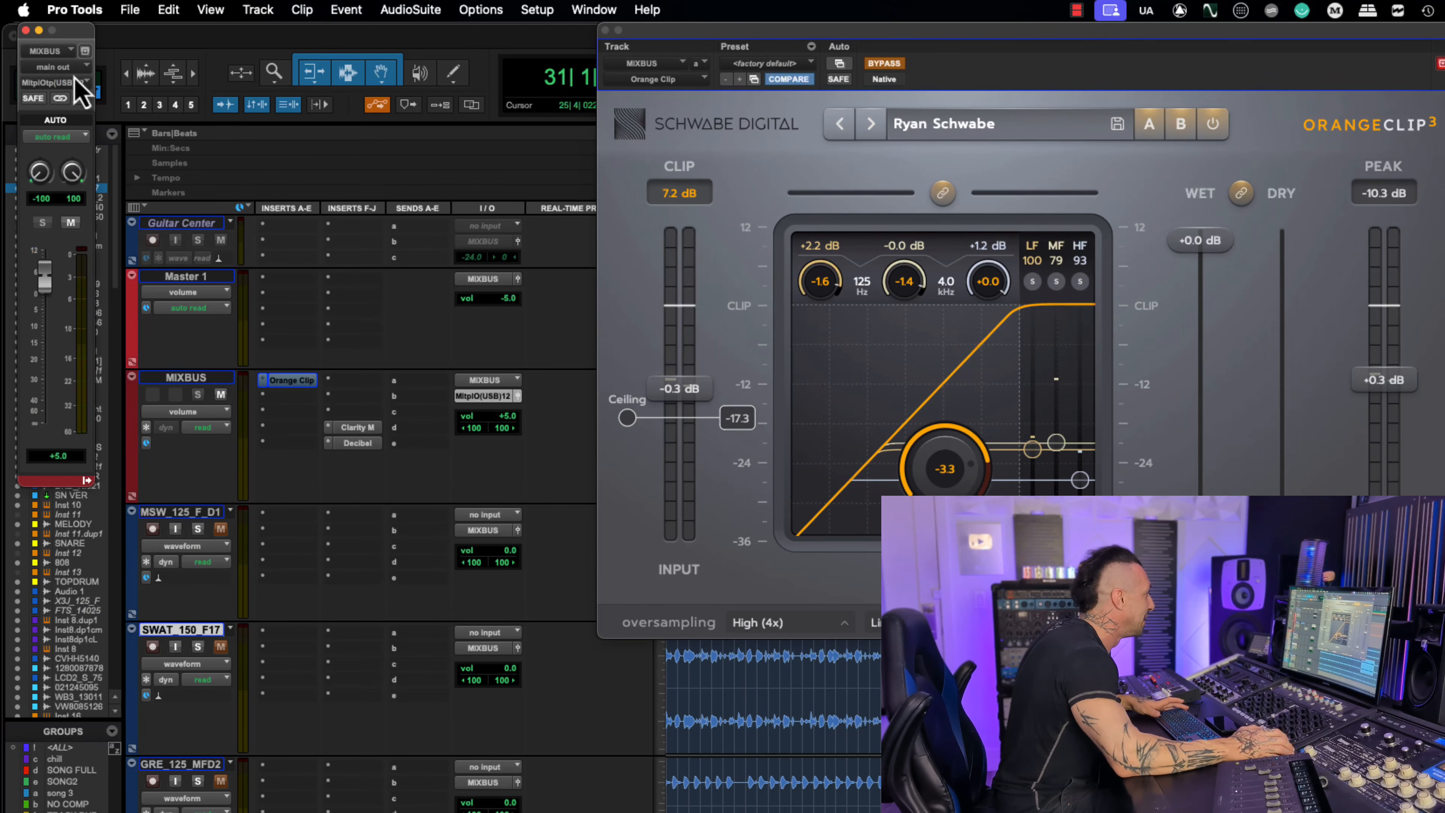
pyautogui.moveTo(57, 31); pyautogui.dragTo(549, 122)
pyautogui.moveTo(729, 44); pyautogui.dragTo(6, 174)
pyautogui.moveTo(568, 105); pyautogui.dragTo(924, 85)
pyautogui.moveTo(635, 194); pyautogui.dragTo(774, 55)
pyautogui.moveTo(924, 83); pyautogui.dragTo(946, 79)
pyautogui.moveTo(823, 38); pyautogui.dragTo(841, 36)
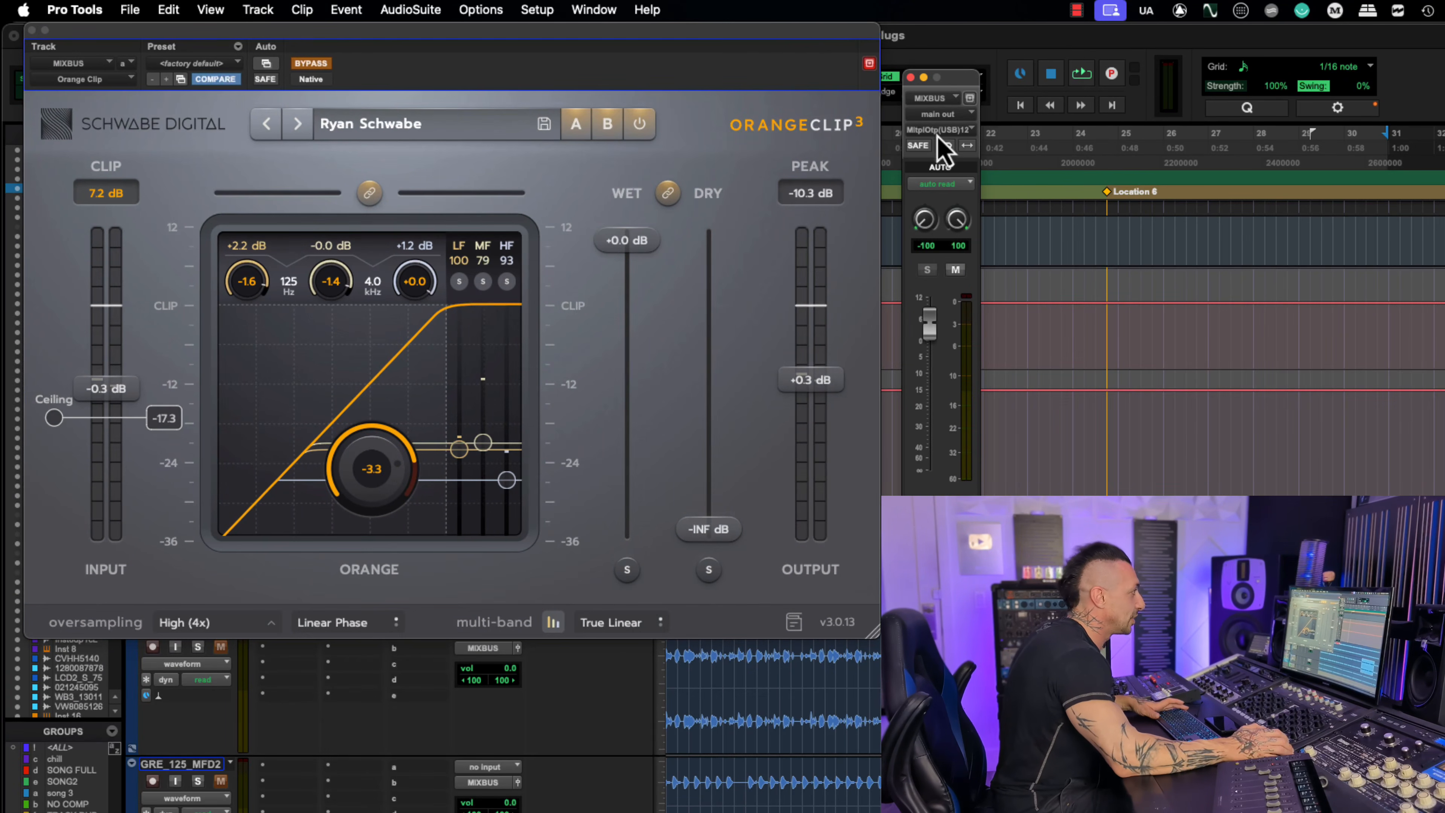
pyautogui.moveTo(954, 87); pyautogui.dragTo(945, 85)
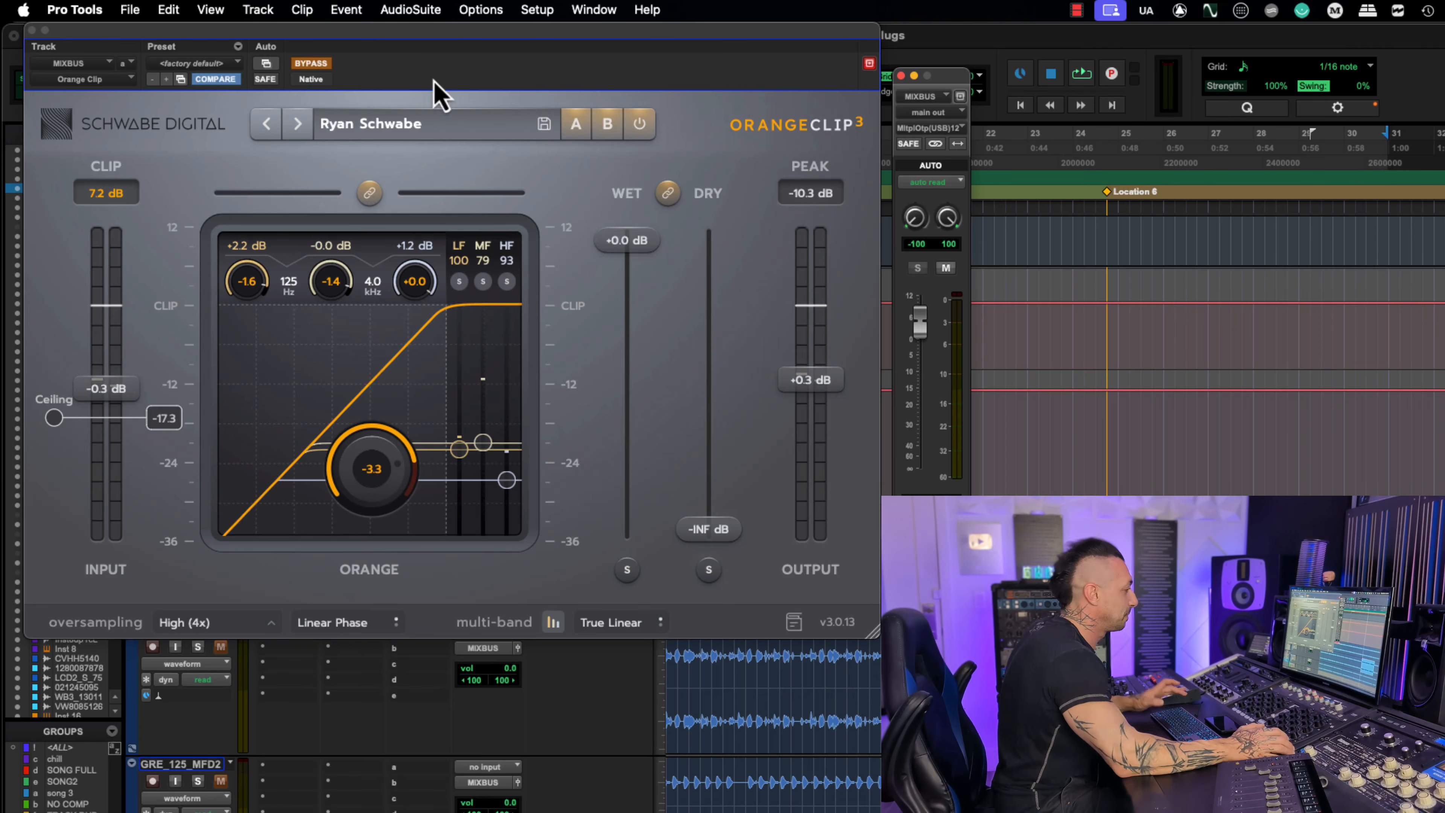
# Step: Play the mix and compare the MIXBUS output meter with Orange Clip bypassed and active, then stop playback
pyautogui.press('space')
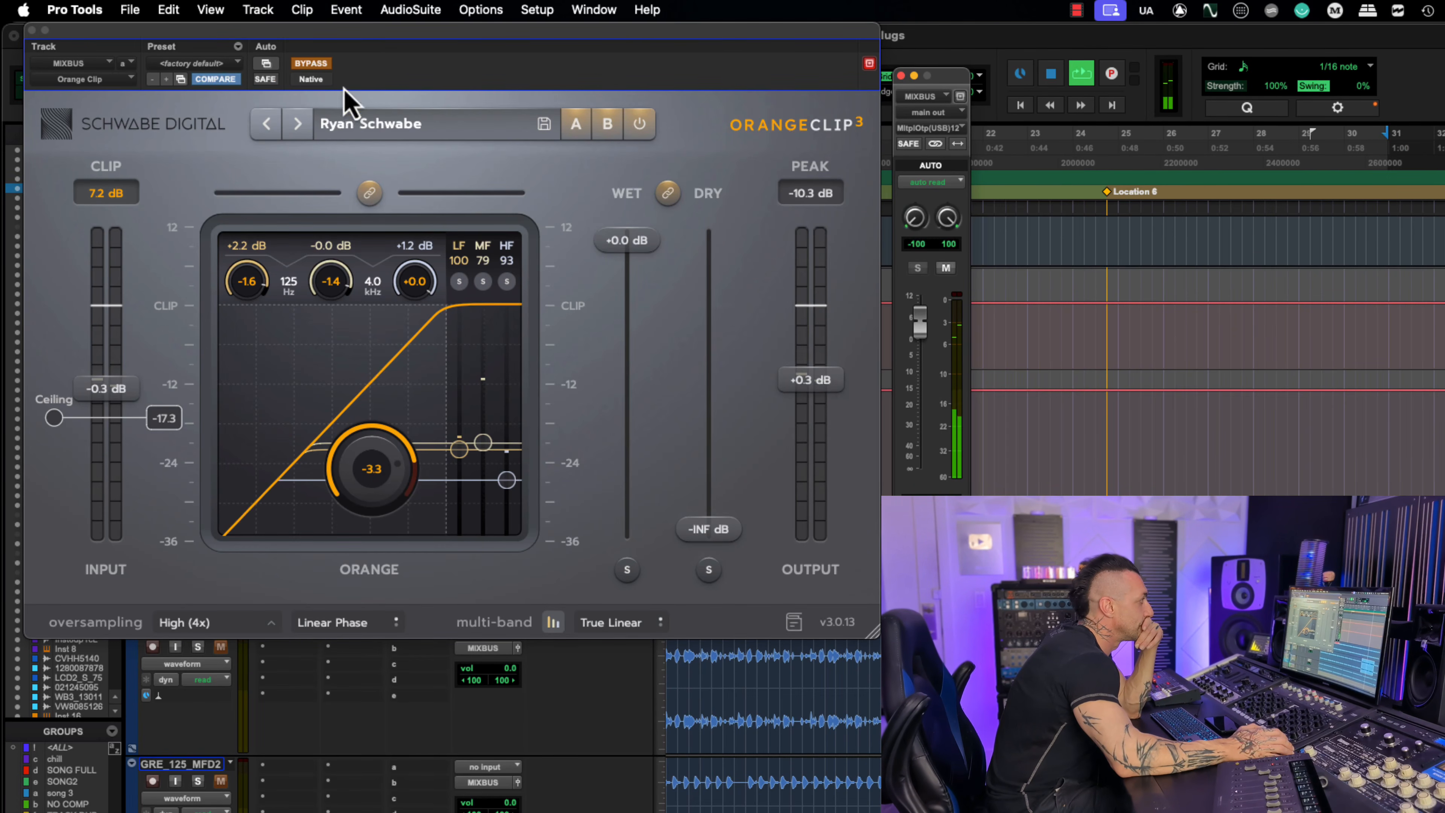
pyautogui.click(307, 63)
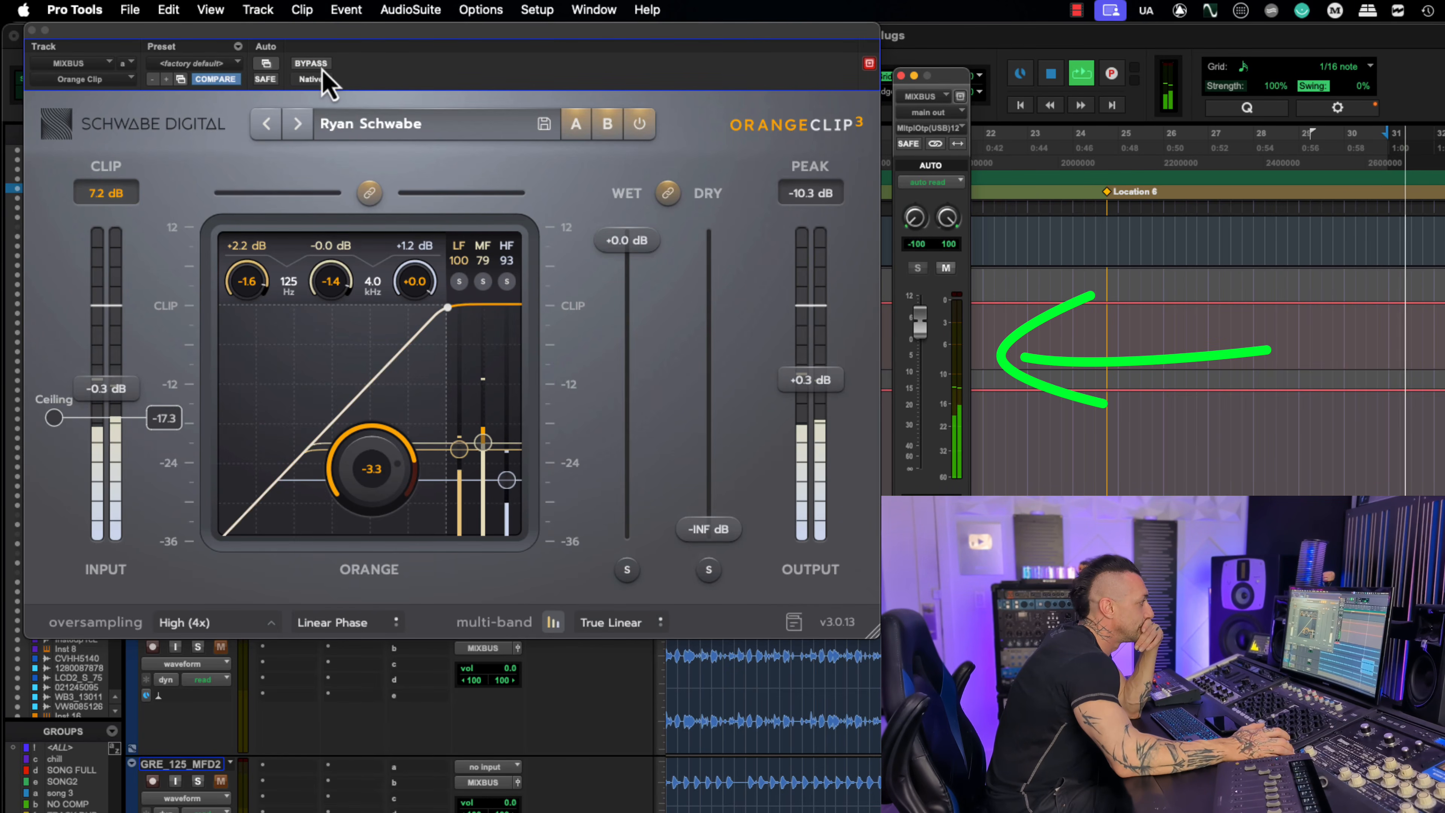
pyautogui.click(310, 63)
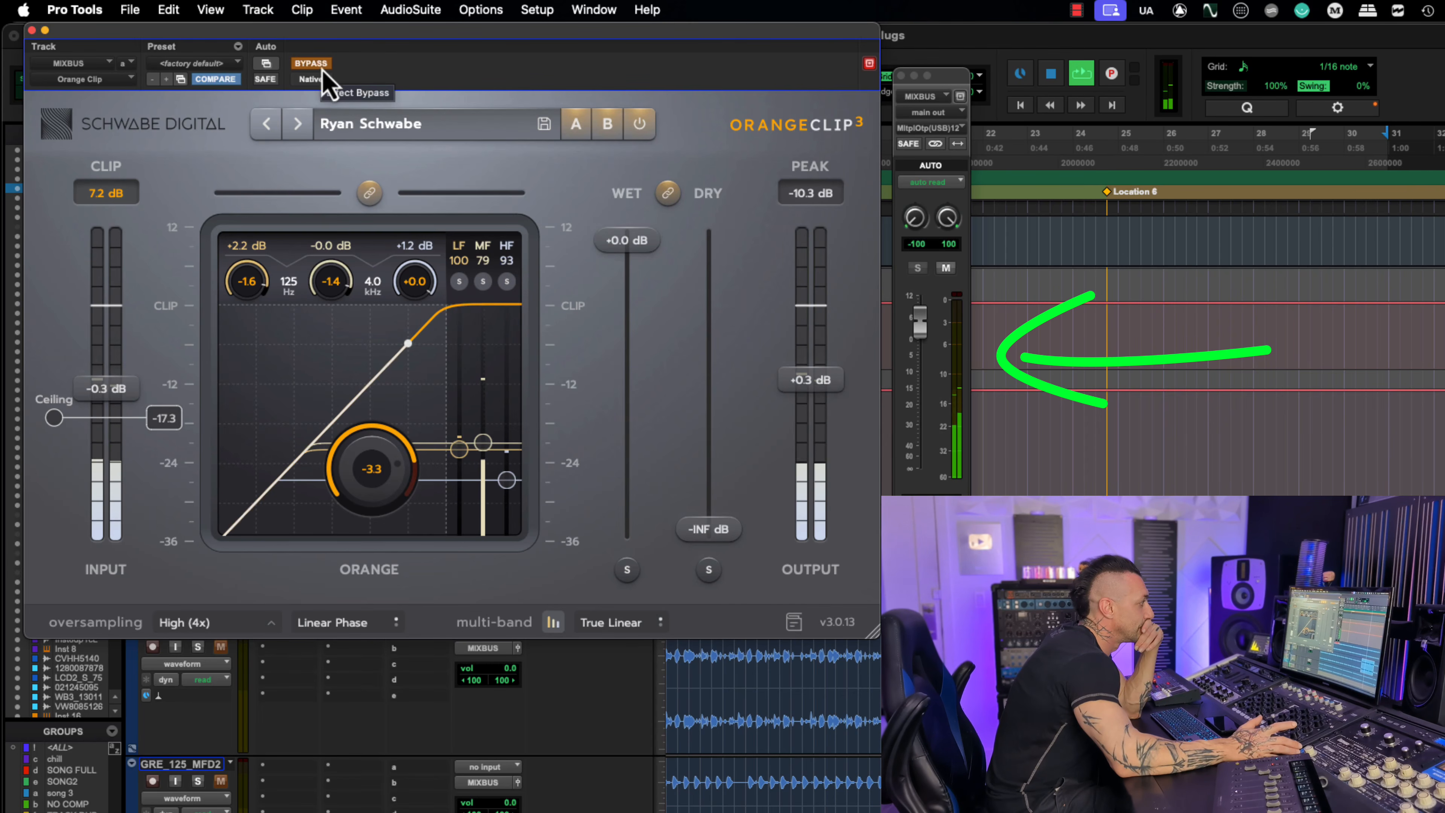
pyautogui.press('space')
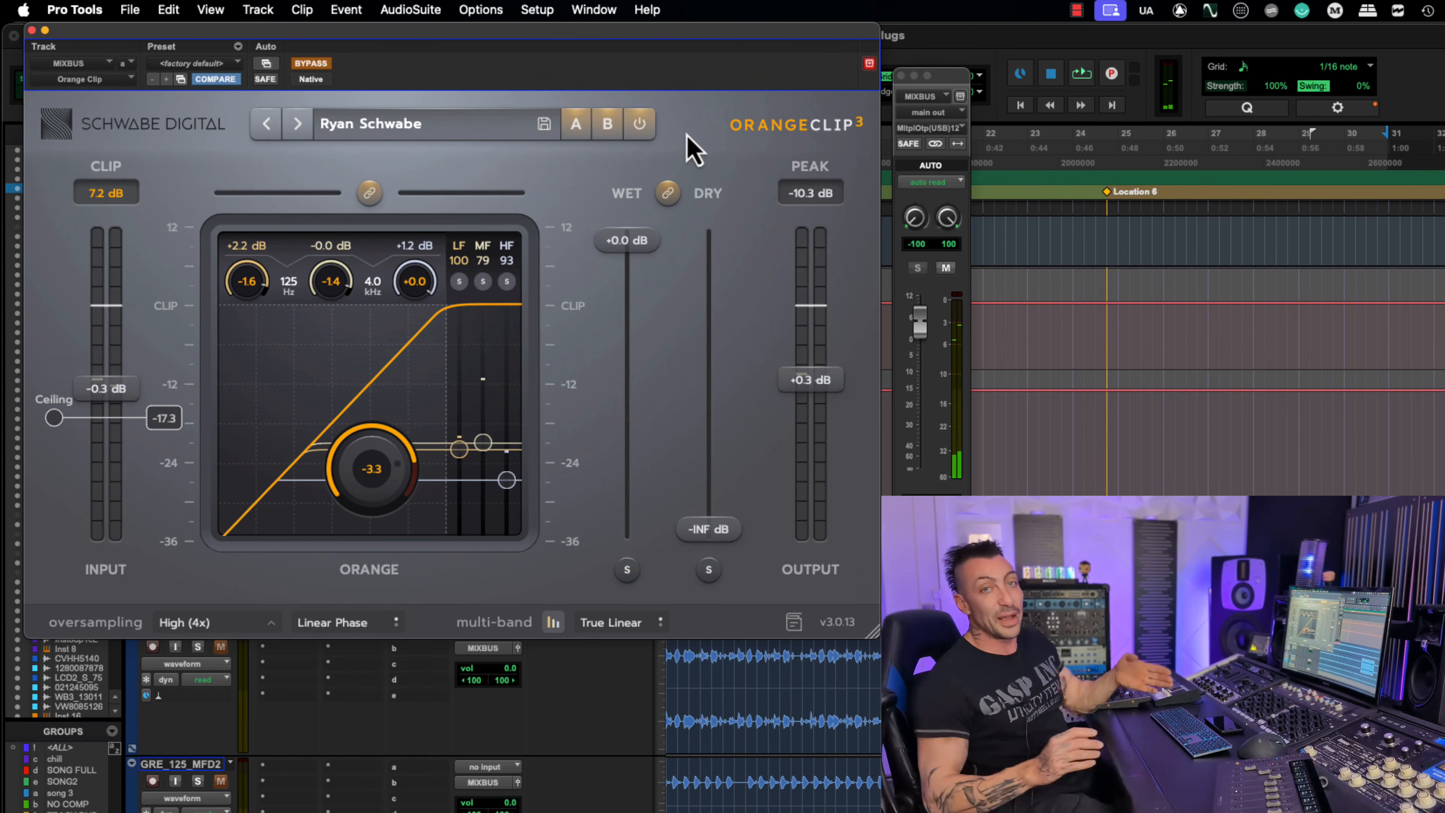